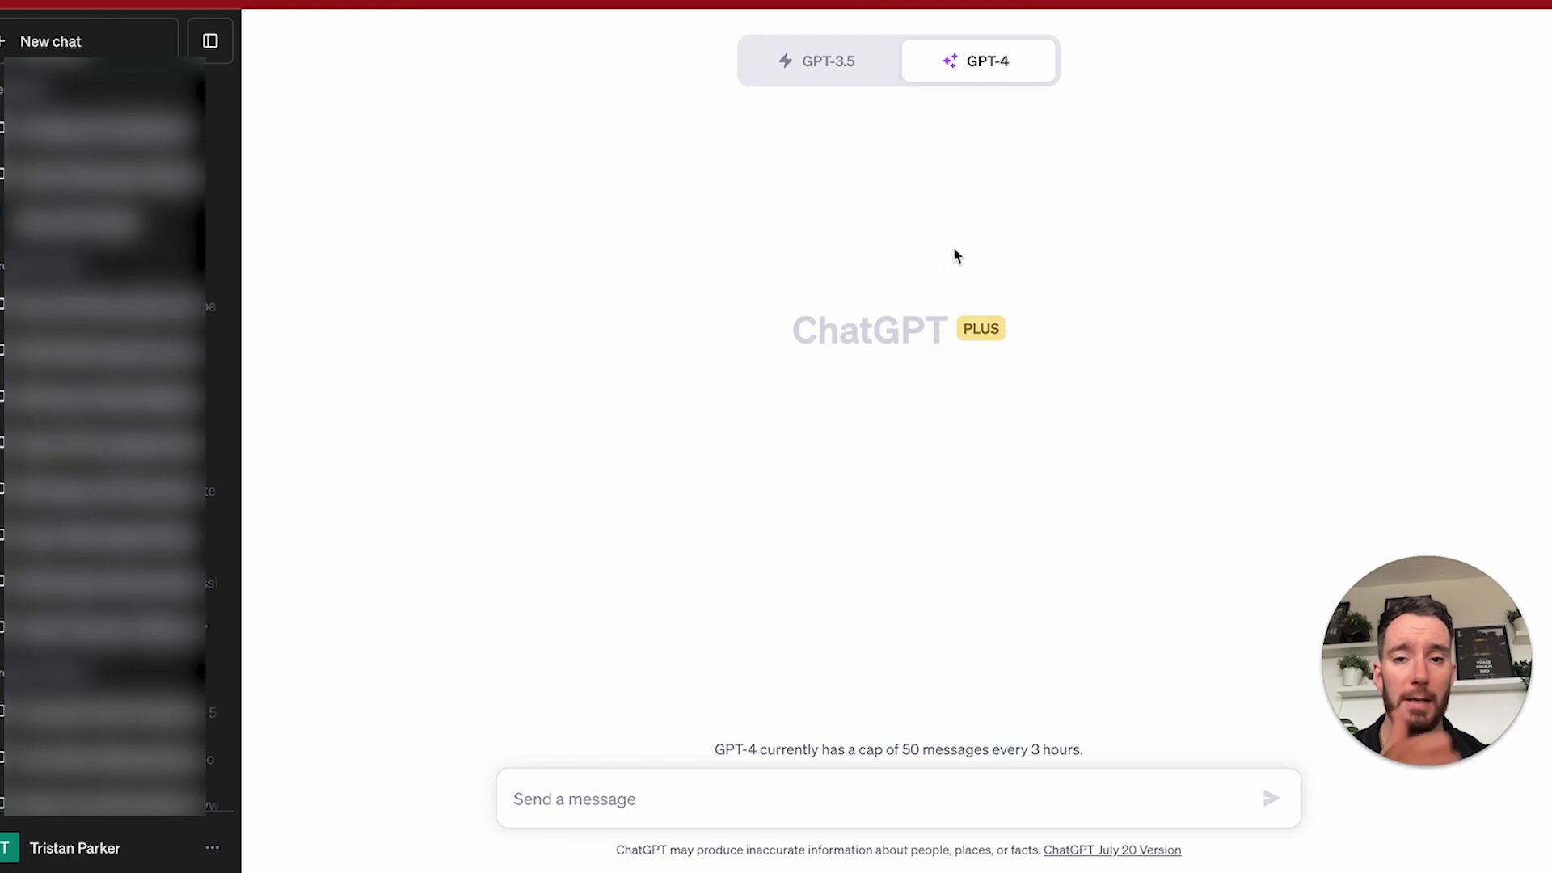
Begin the GPT-4 prompt with "i am starting a web design and marketing company in my local city Exeter.".
left_click(592, 798)
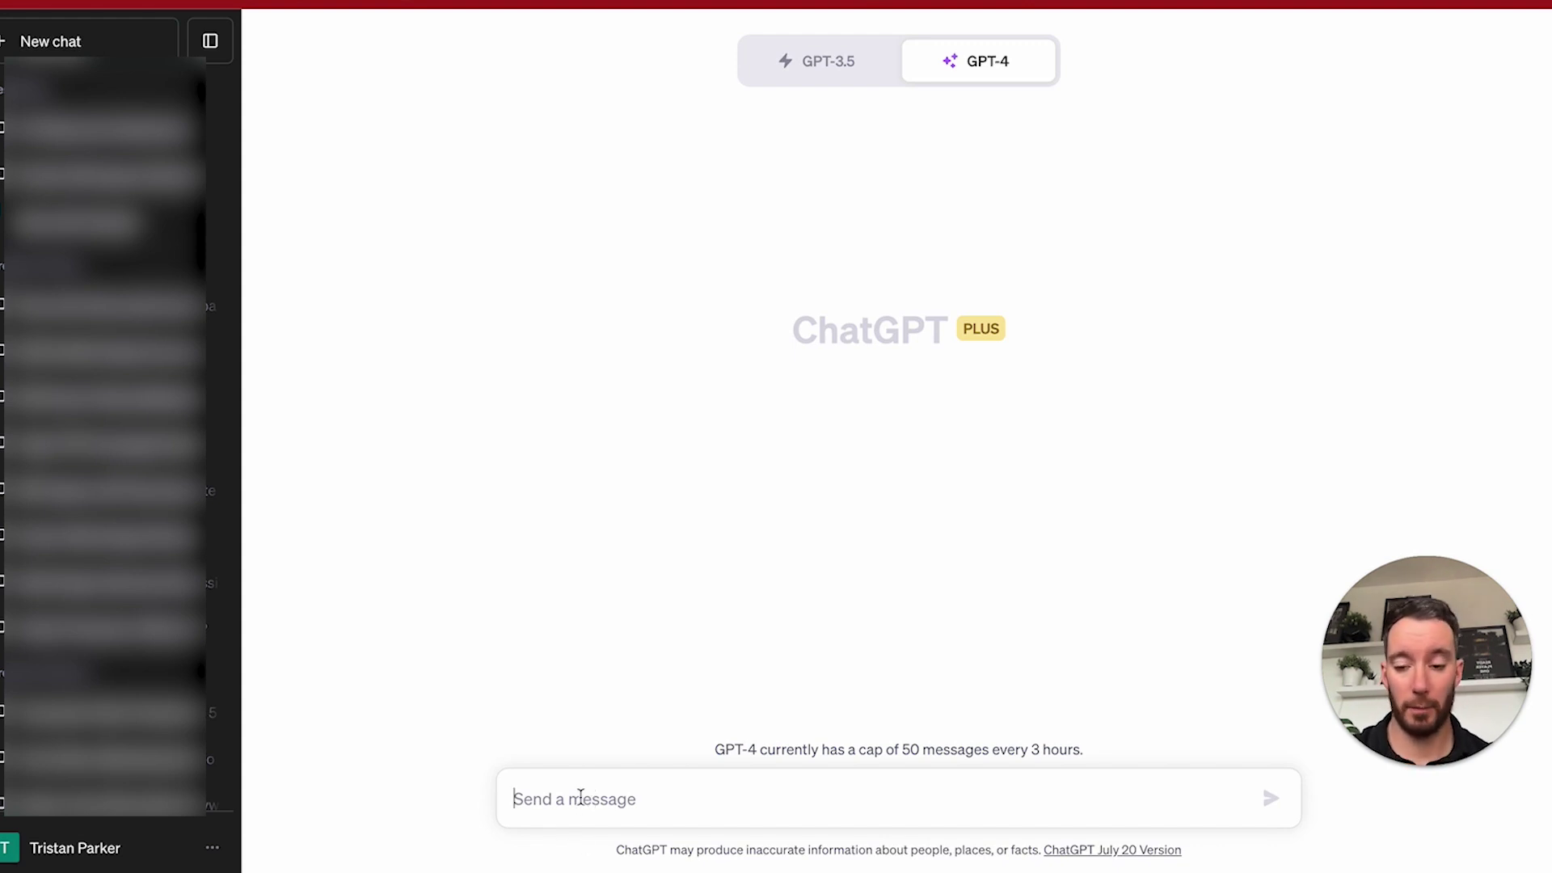
type("i am sta")
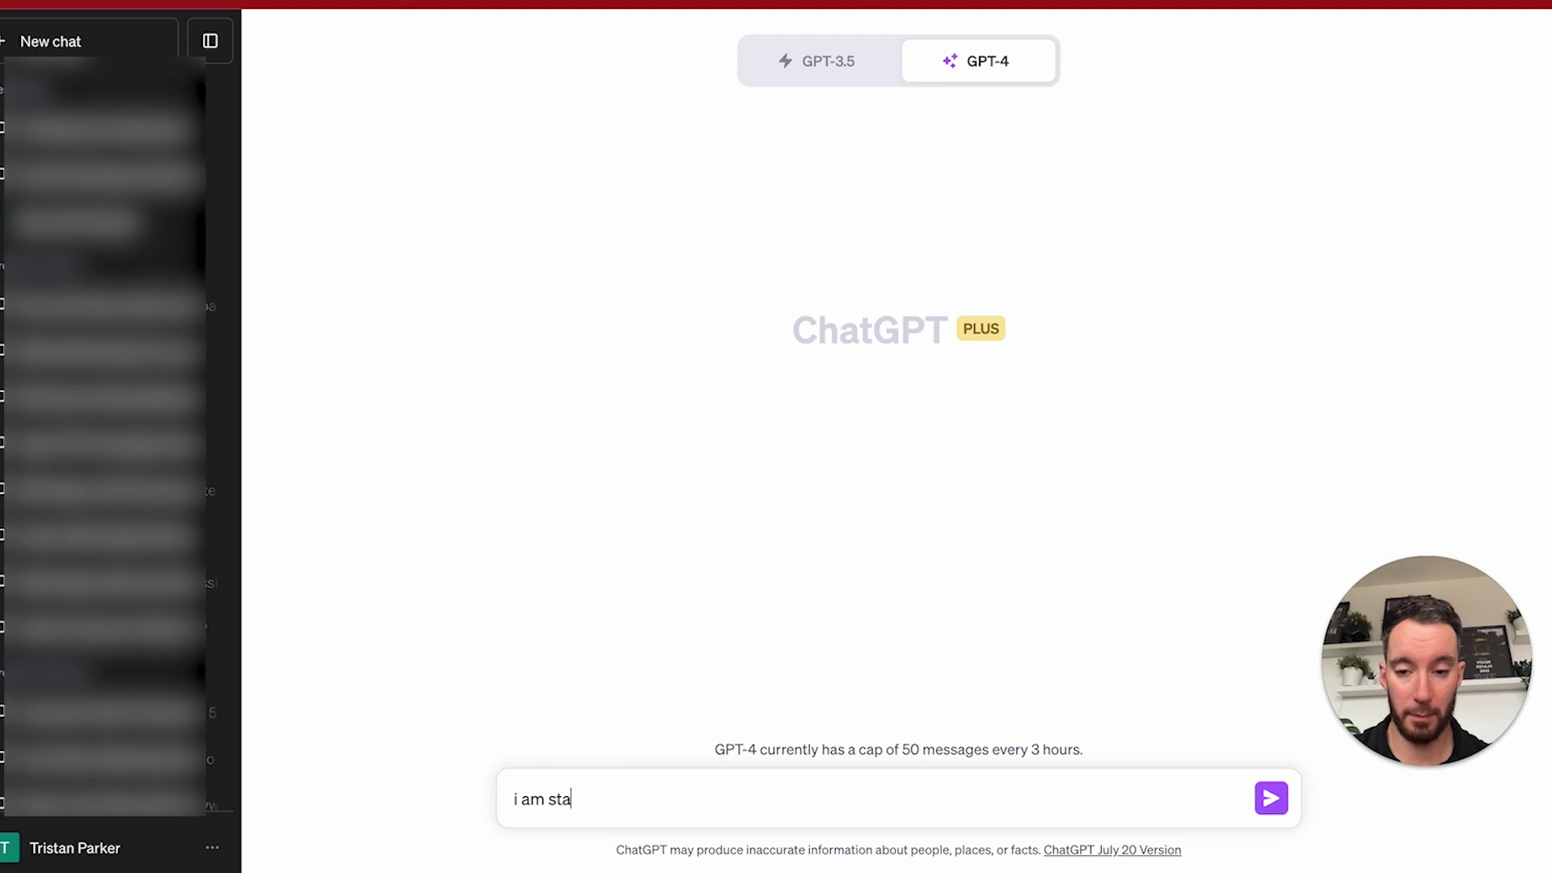
type("rting a web d")
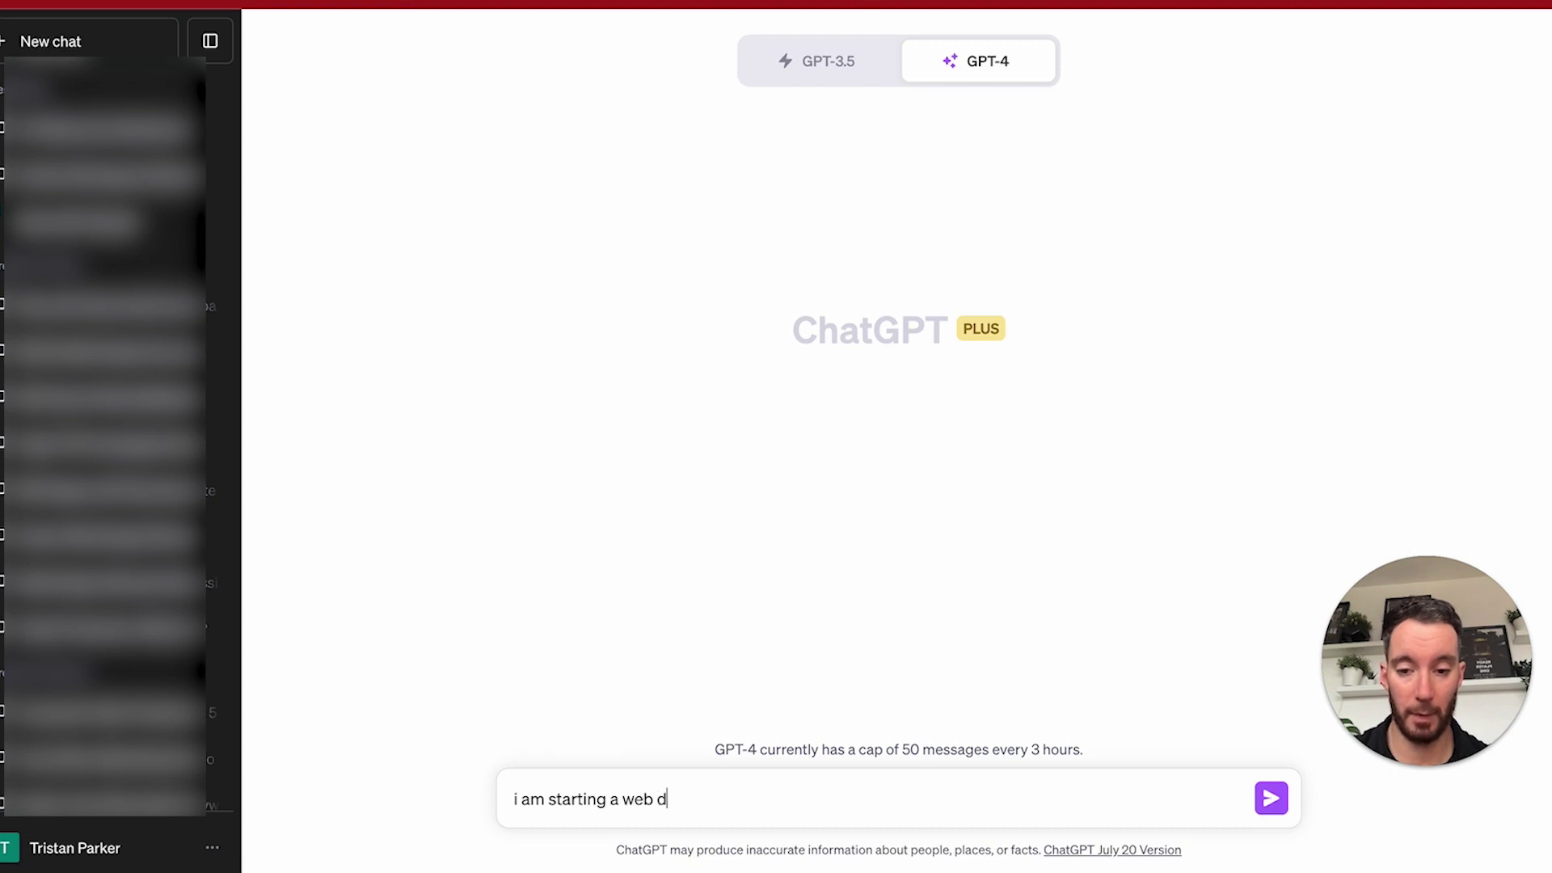
type("esign and marketinf")
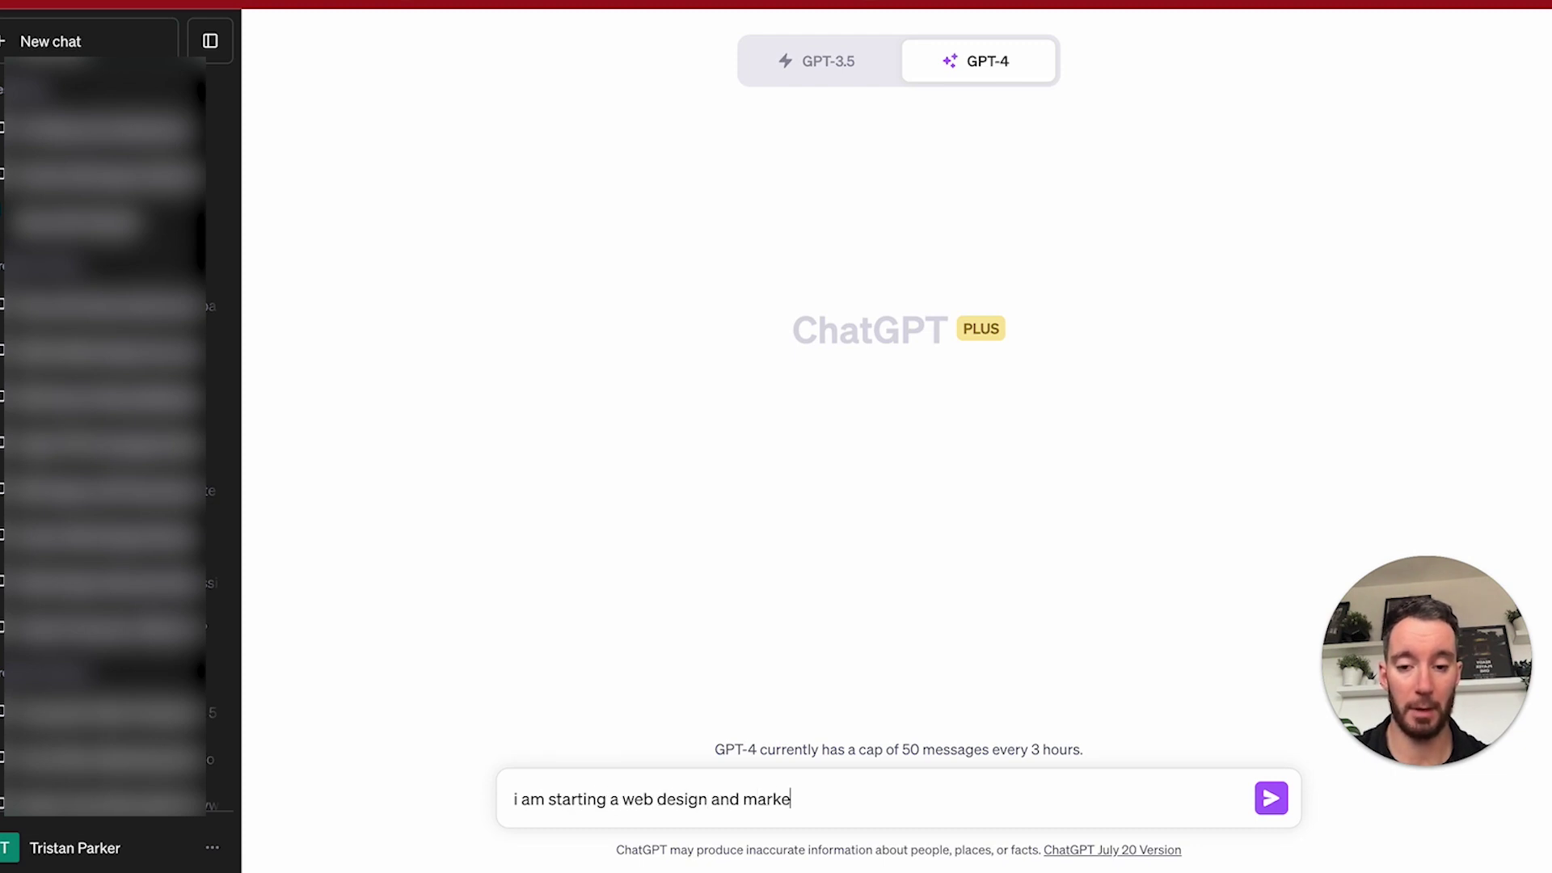
key("BackSpace")
key("BackSpace")
type("g co")
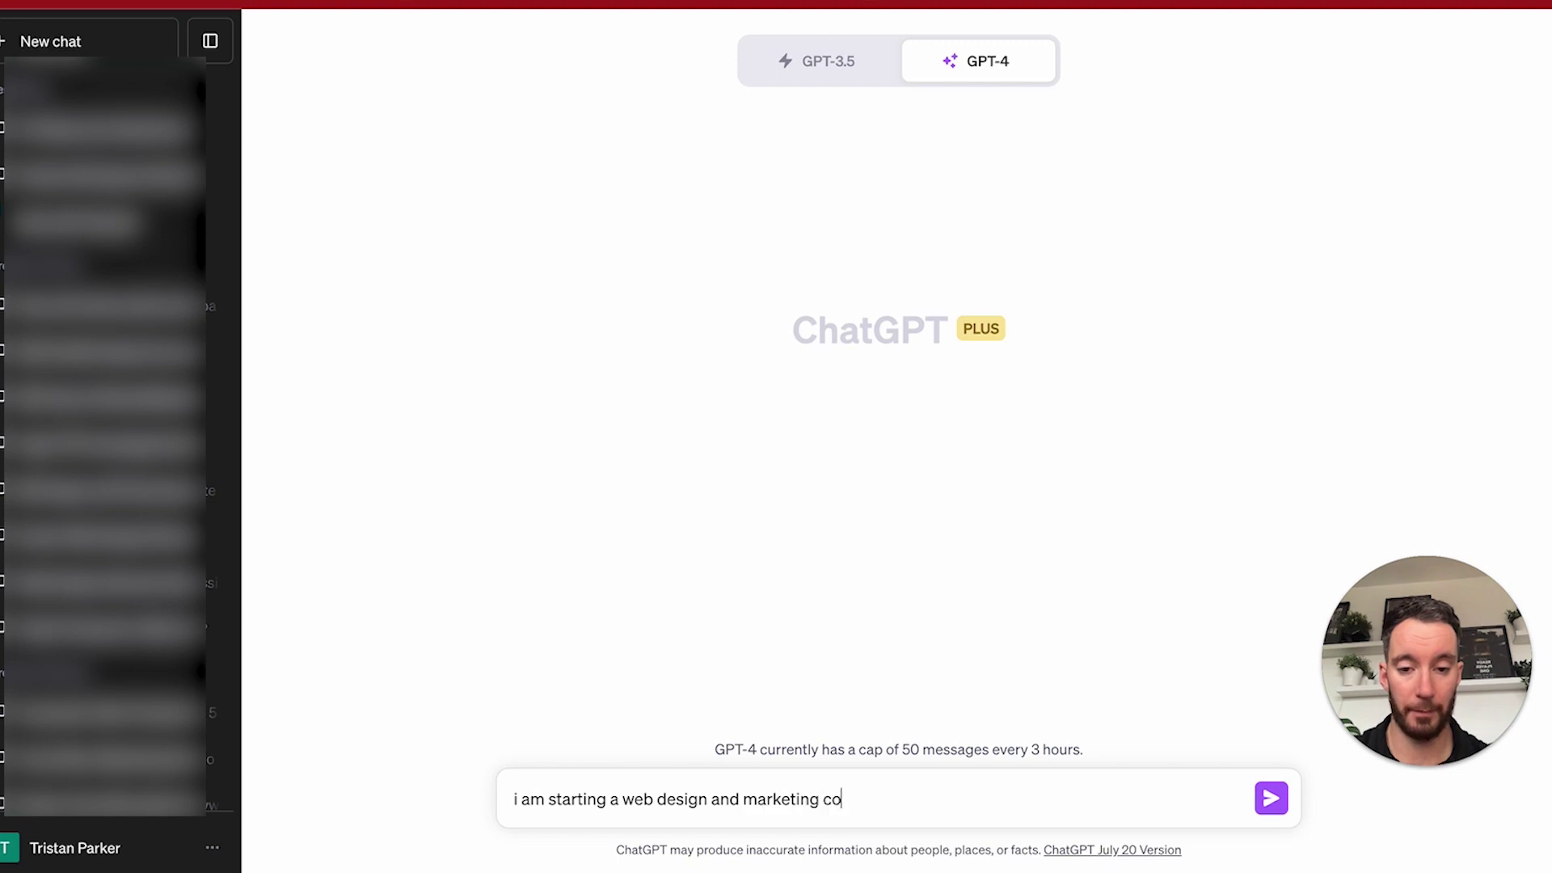
type("mpany in the")
key("BackSpace")
key("BackSpace")
key("BackSpace")
type("my local ")
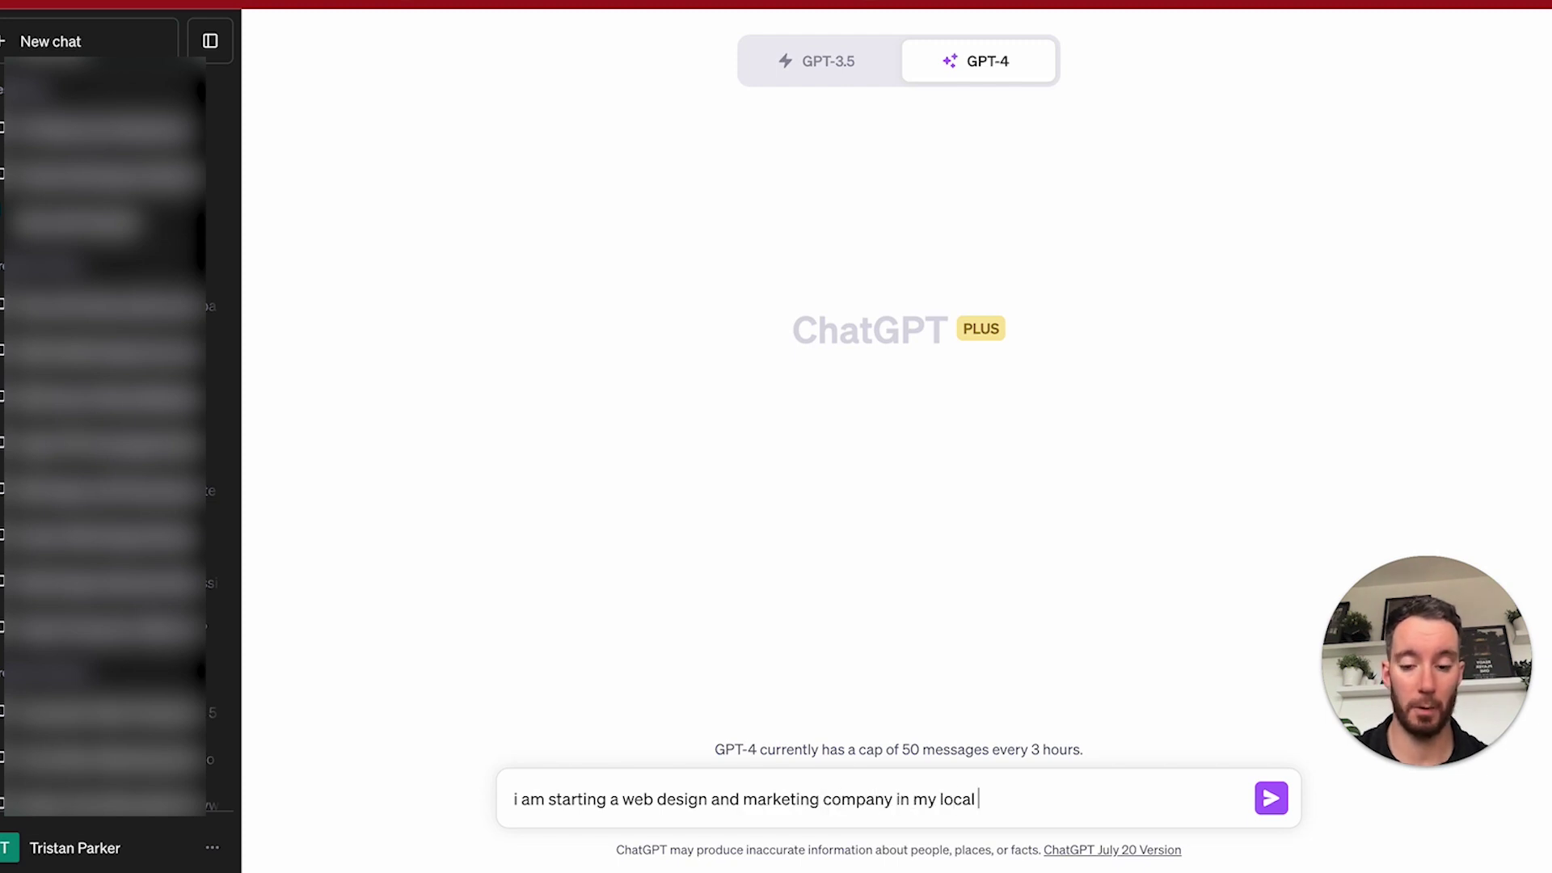
type("city Exeter.")
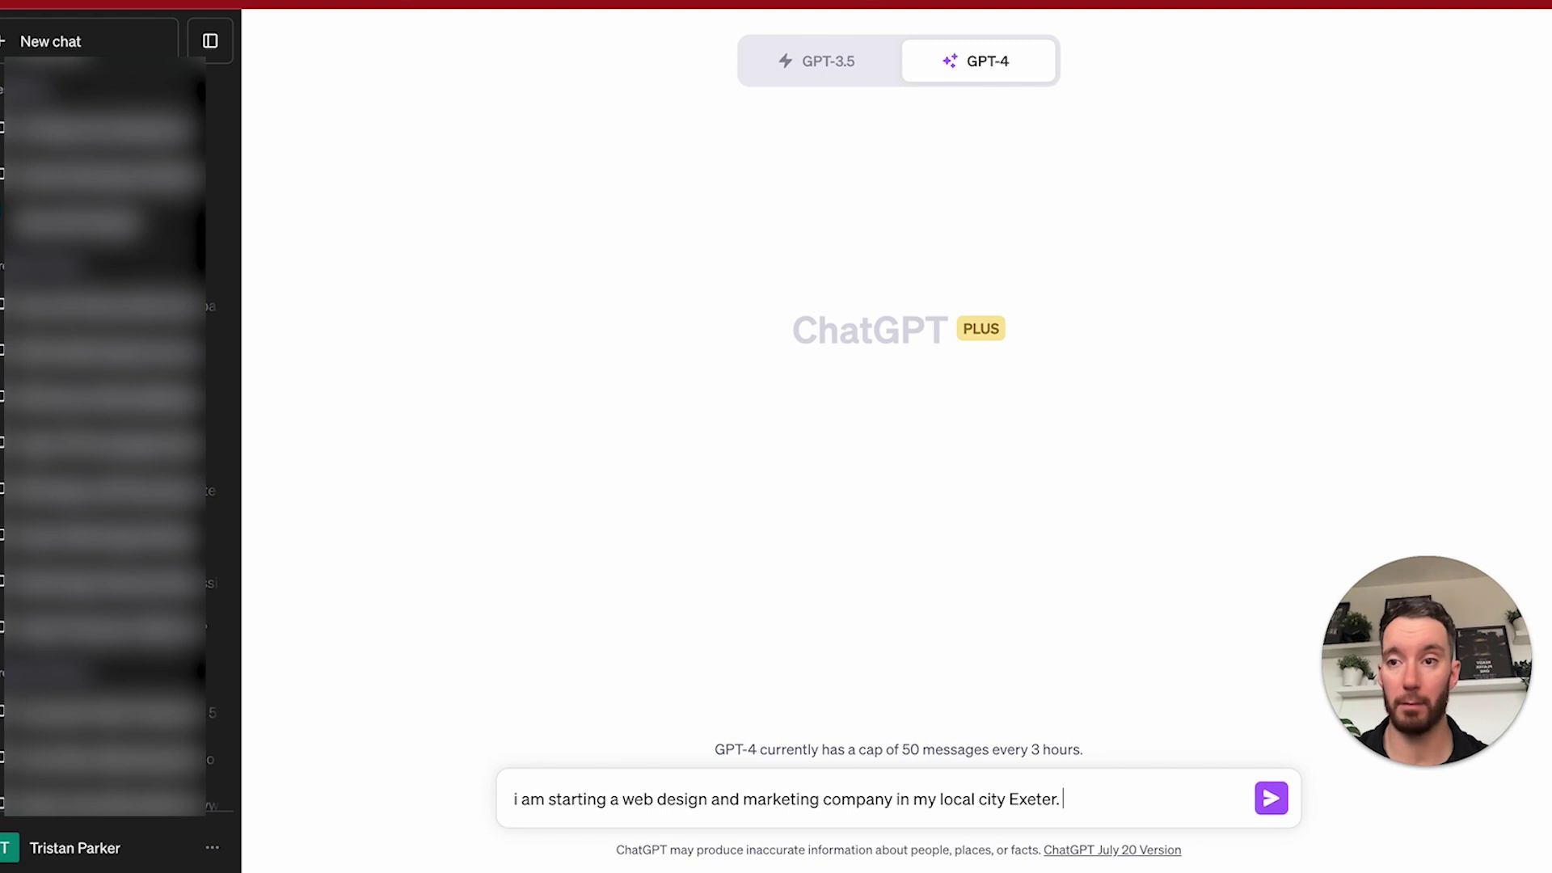
Add "Before I get started can you tell me 15 lucrative and unique niches that I could help." to the prompt and send it.
type("Before I ")
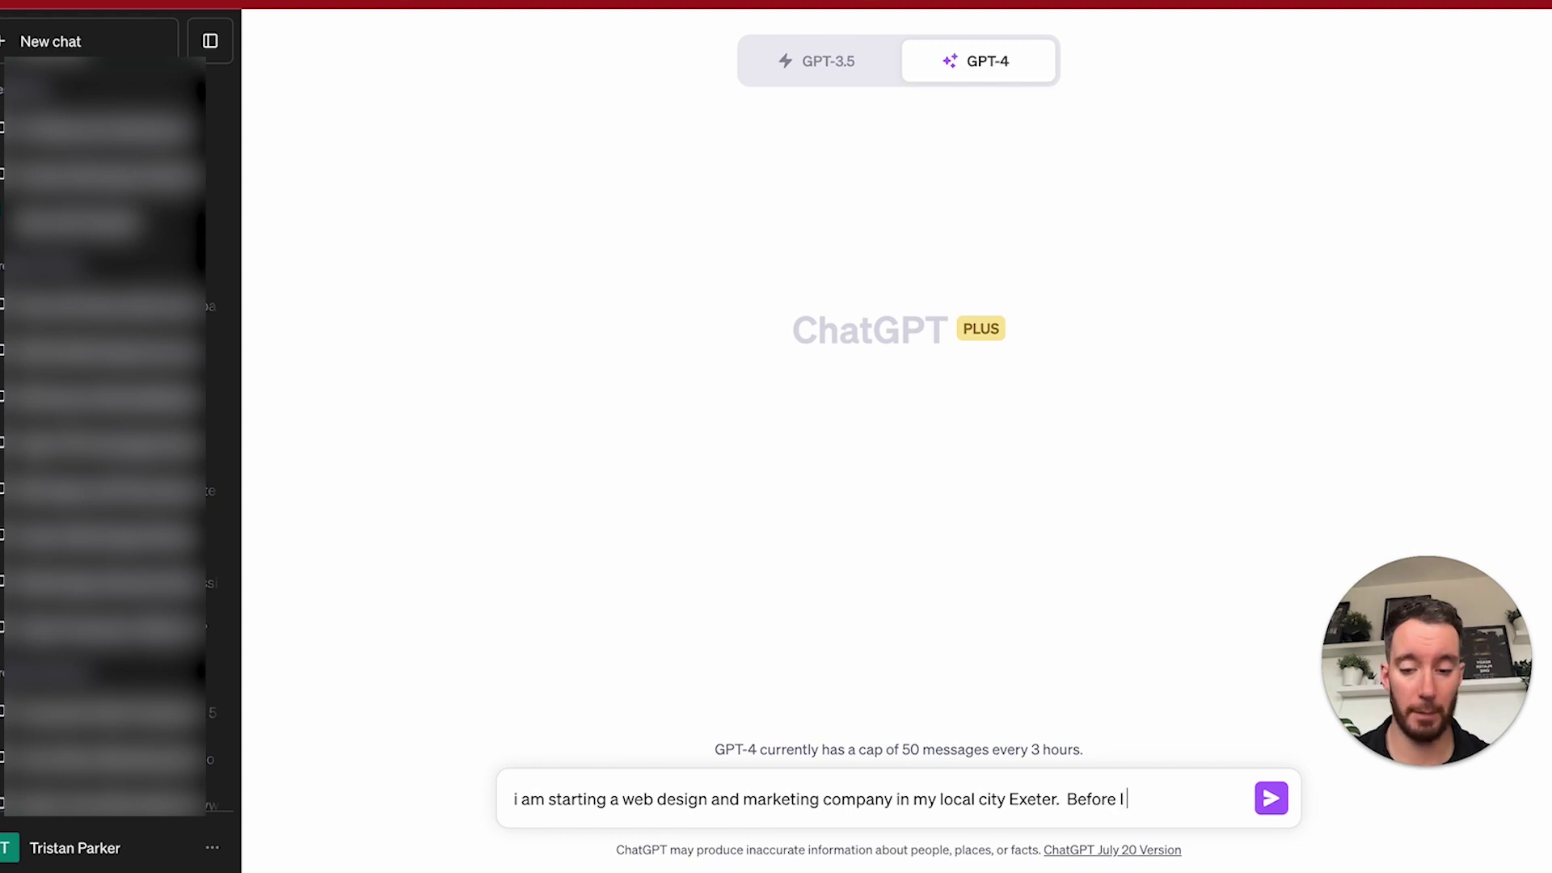
type("get started c")
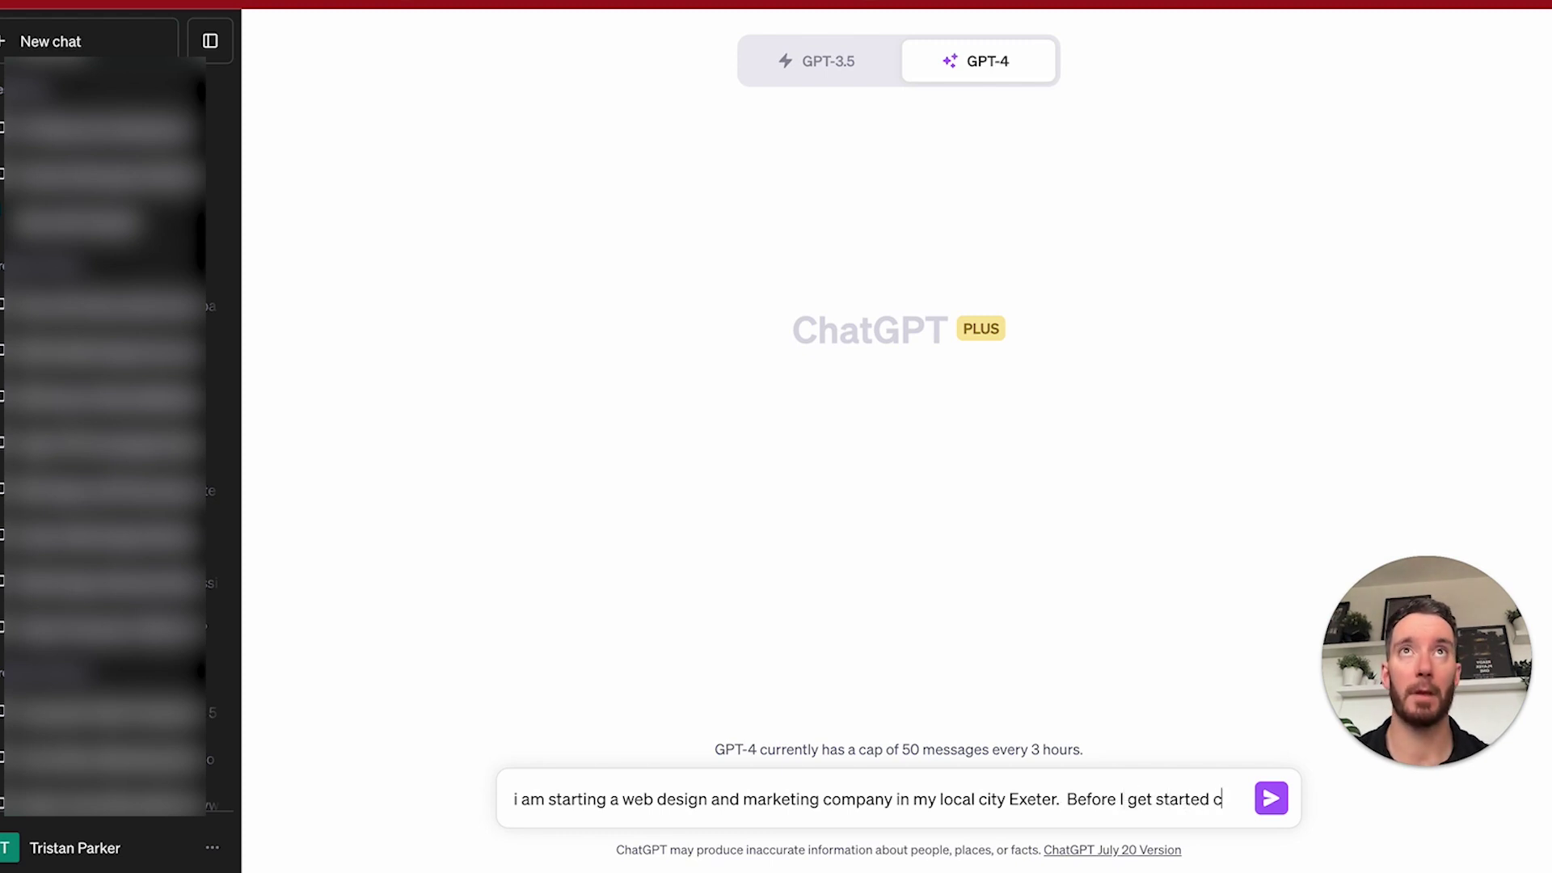
type("an you tell me ")
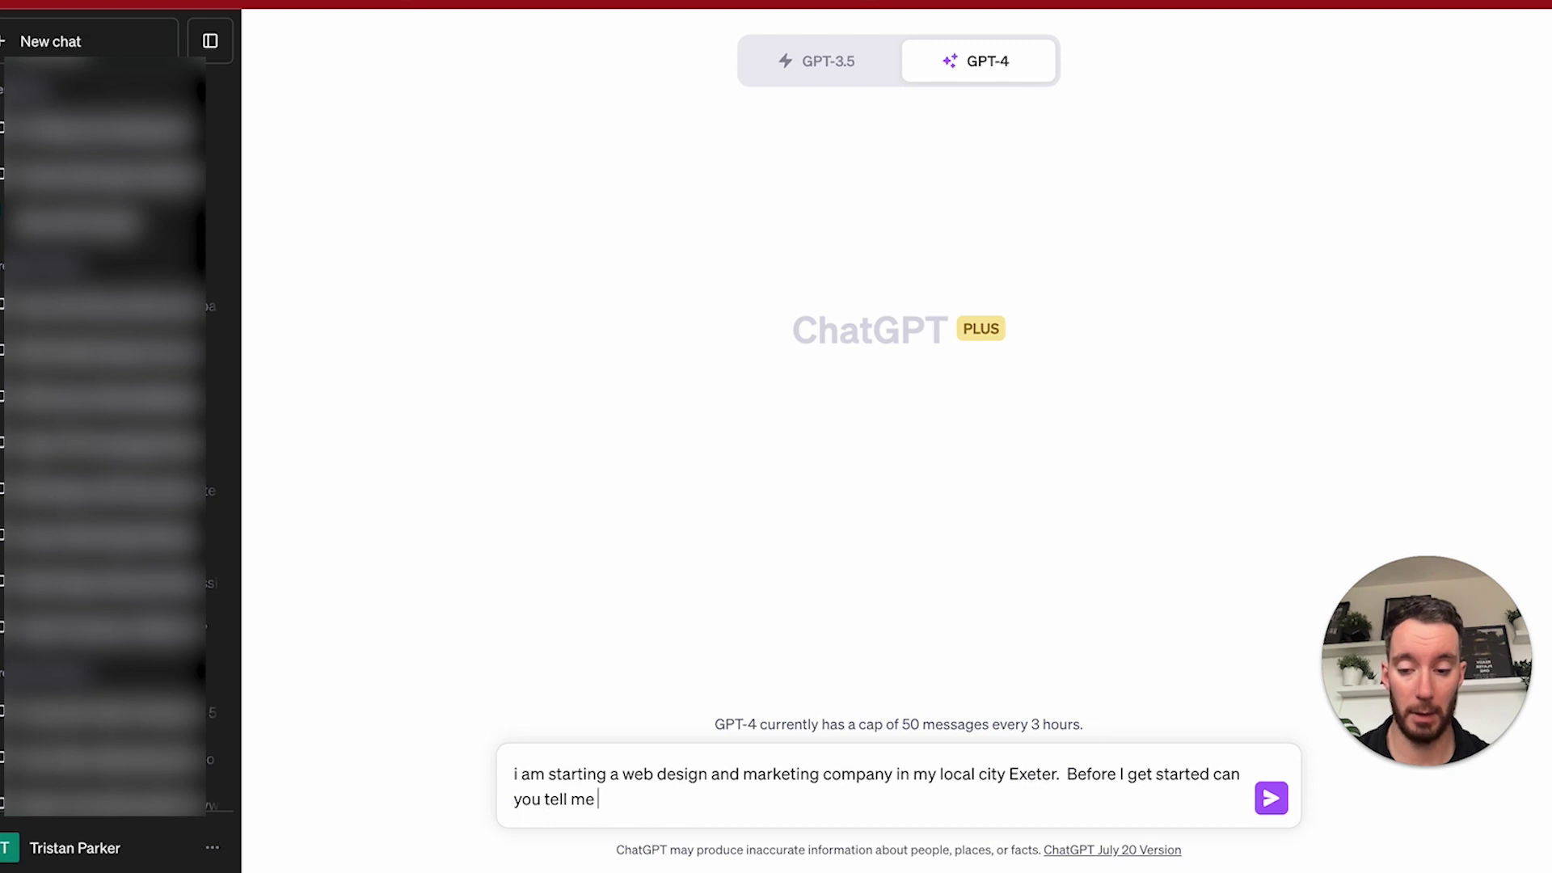
type("15 ")
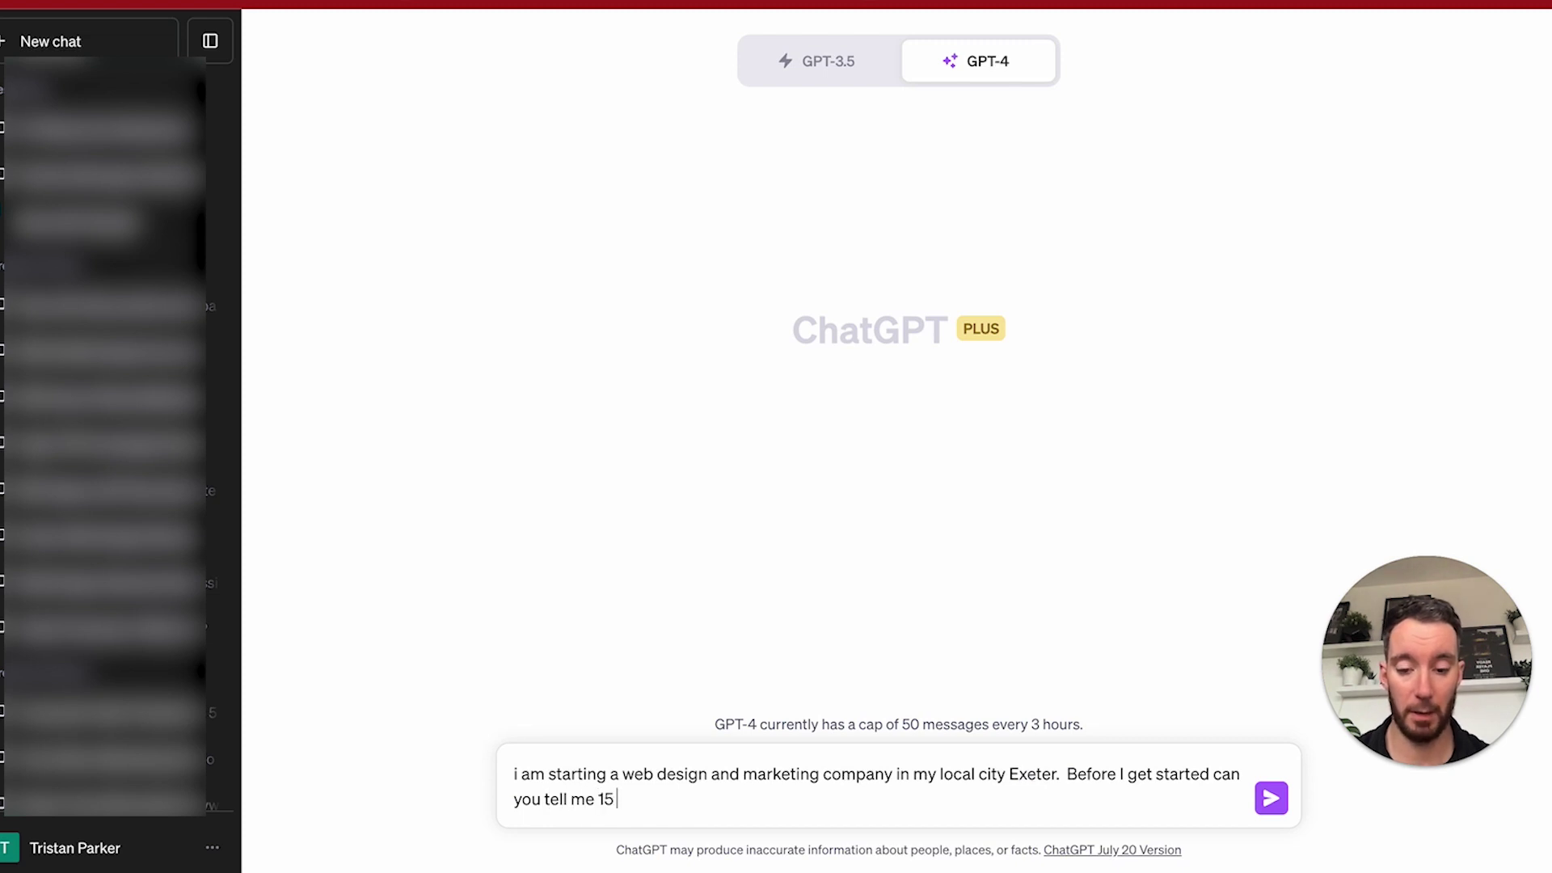
type("lucrative and ")
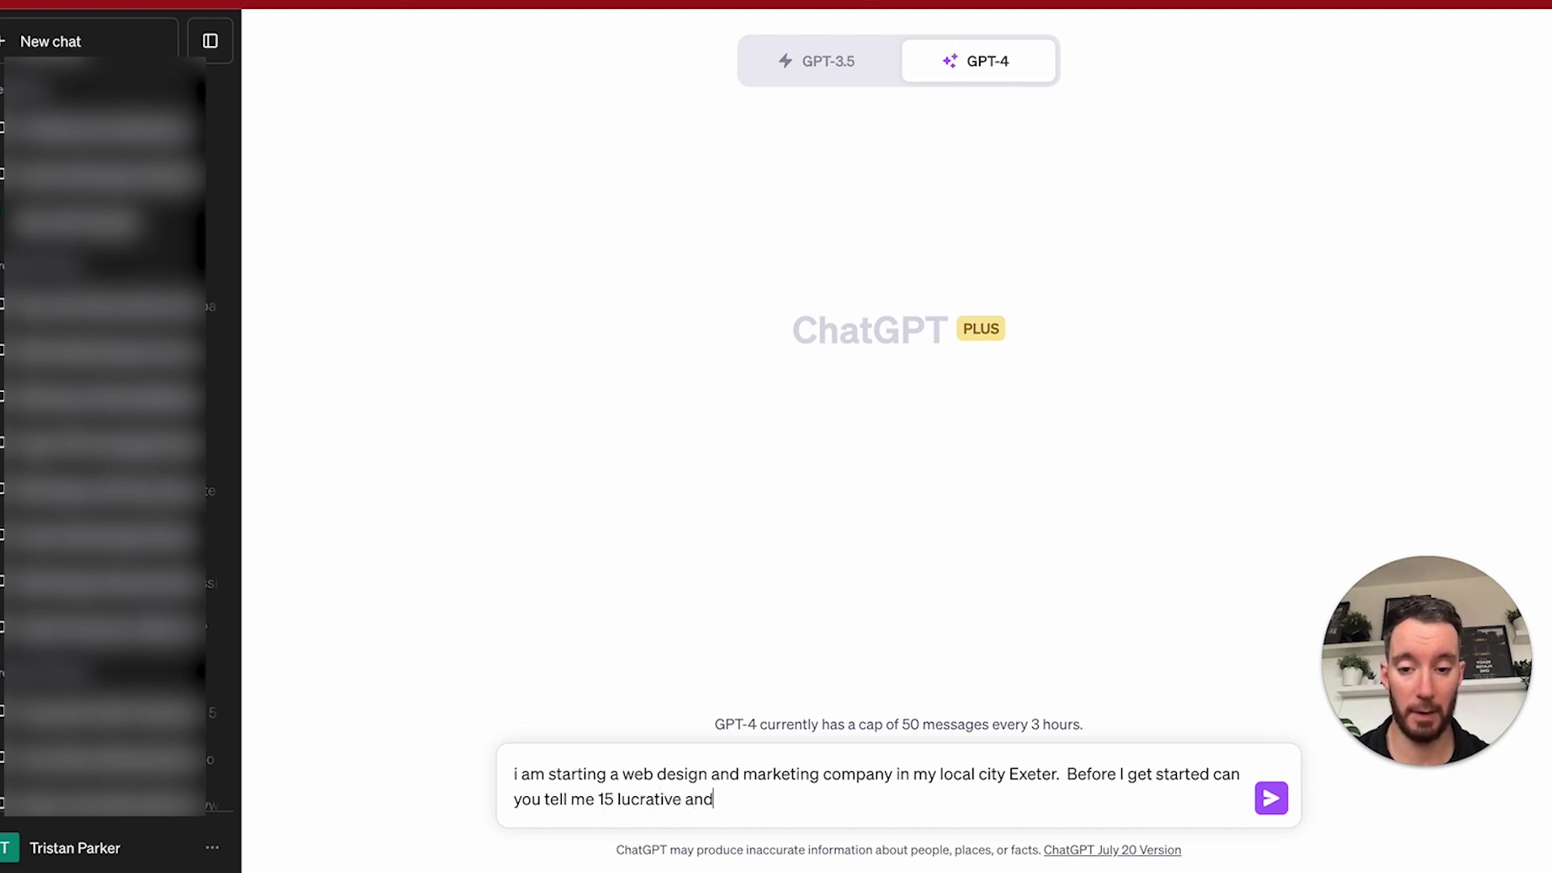
type("unique")
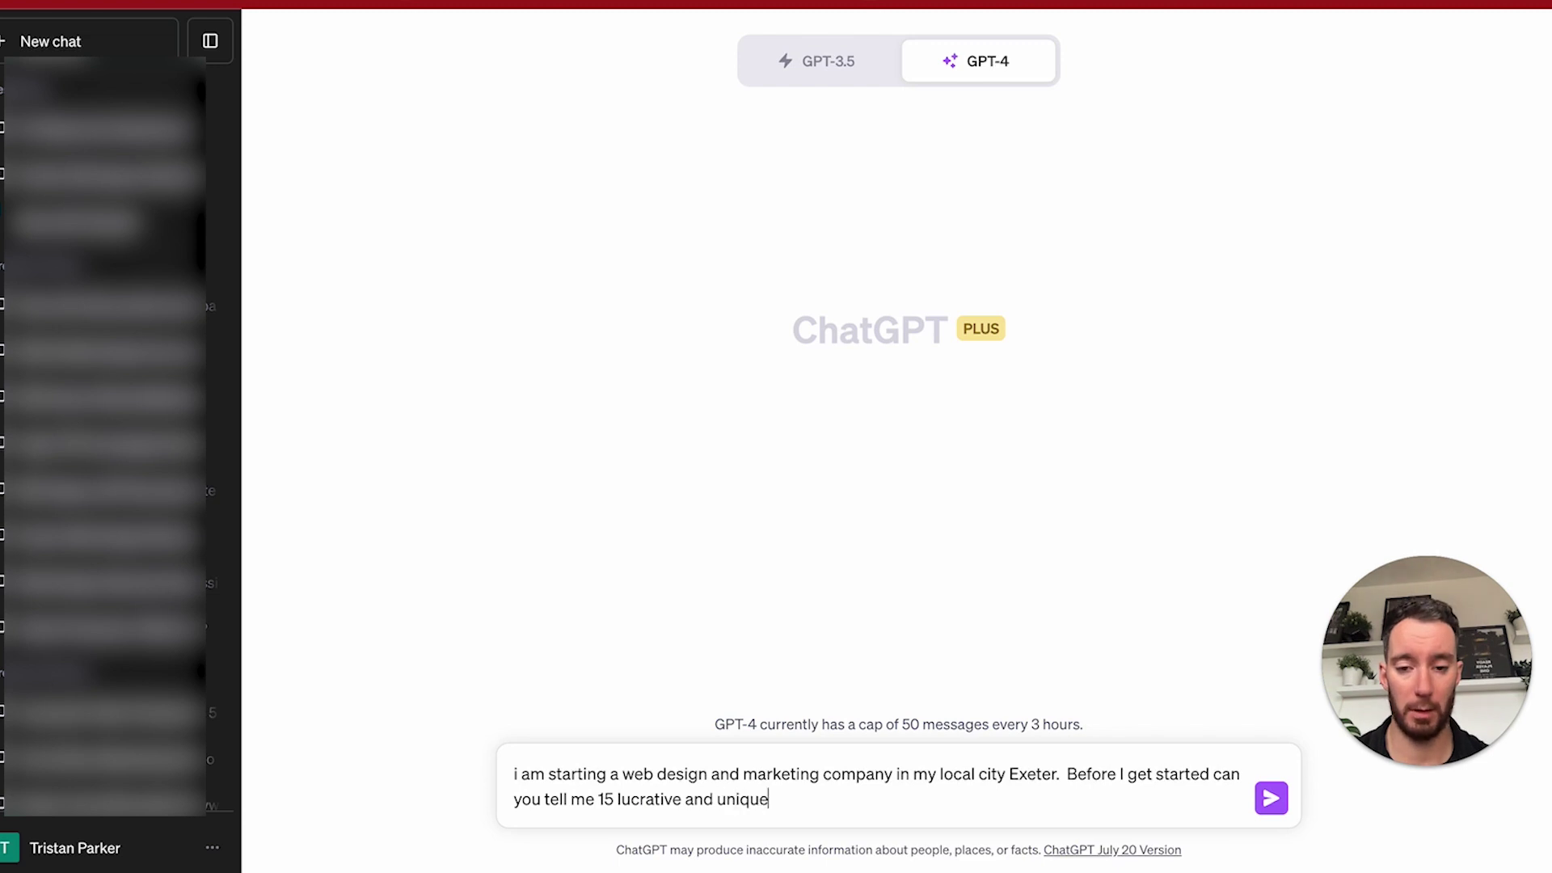
type(" niches that")
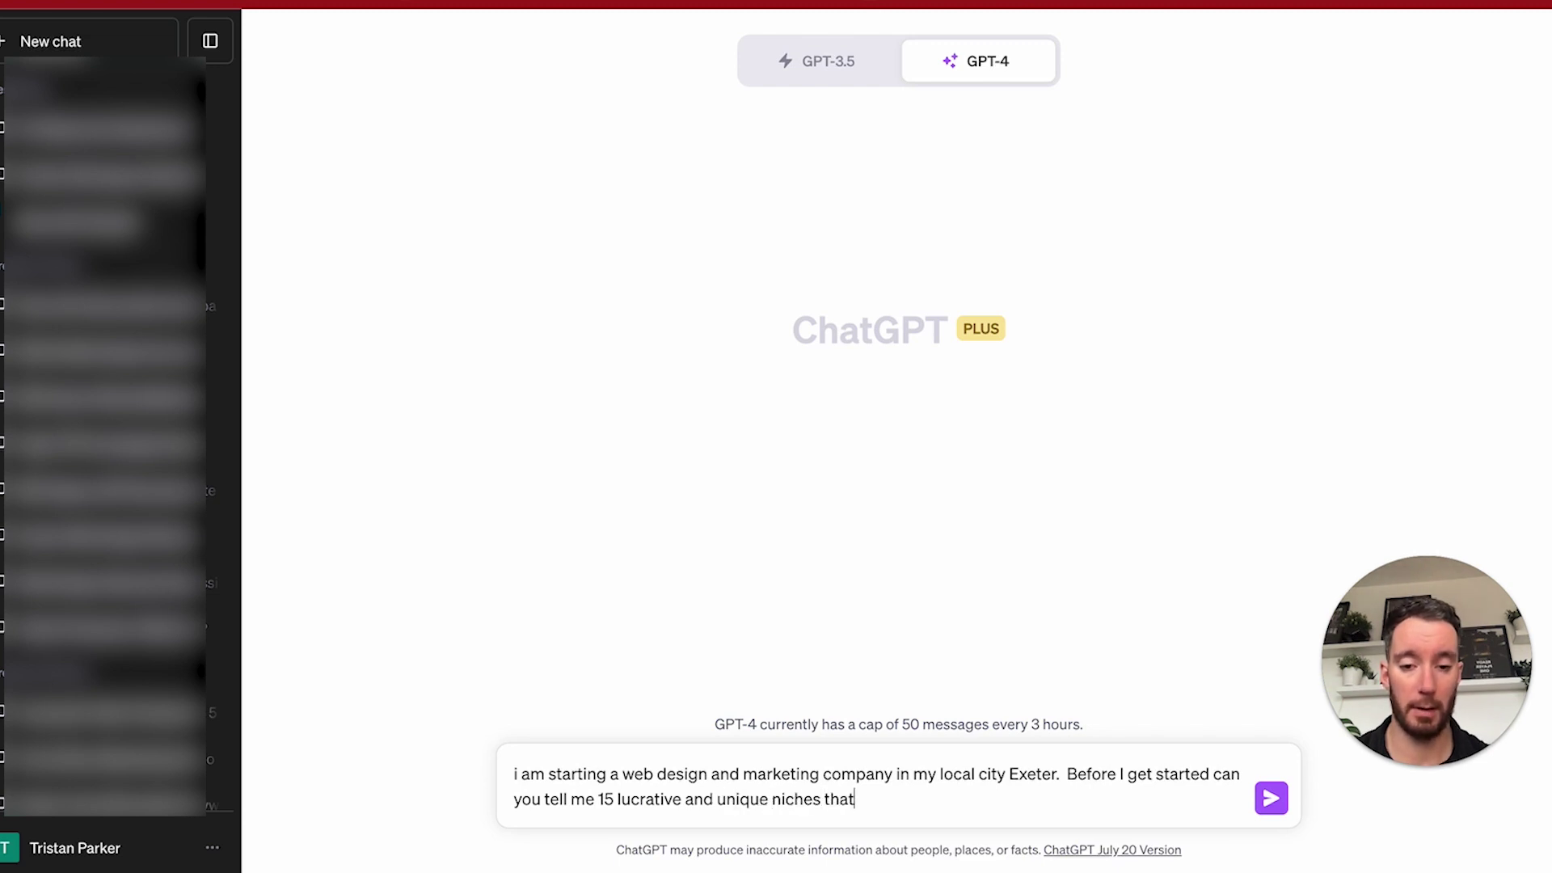
type(" I could help.")
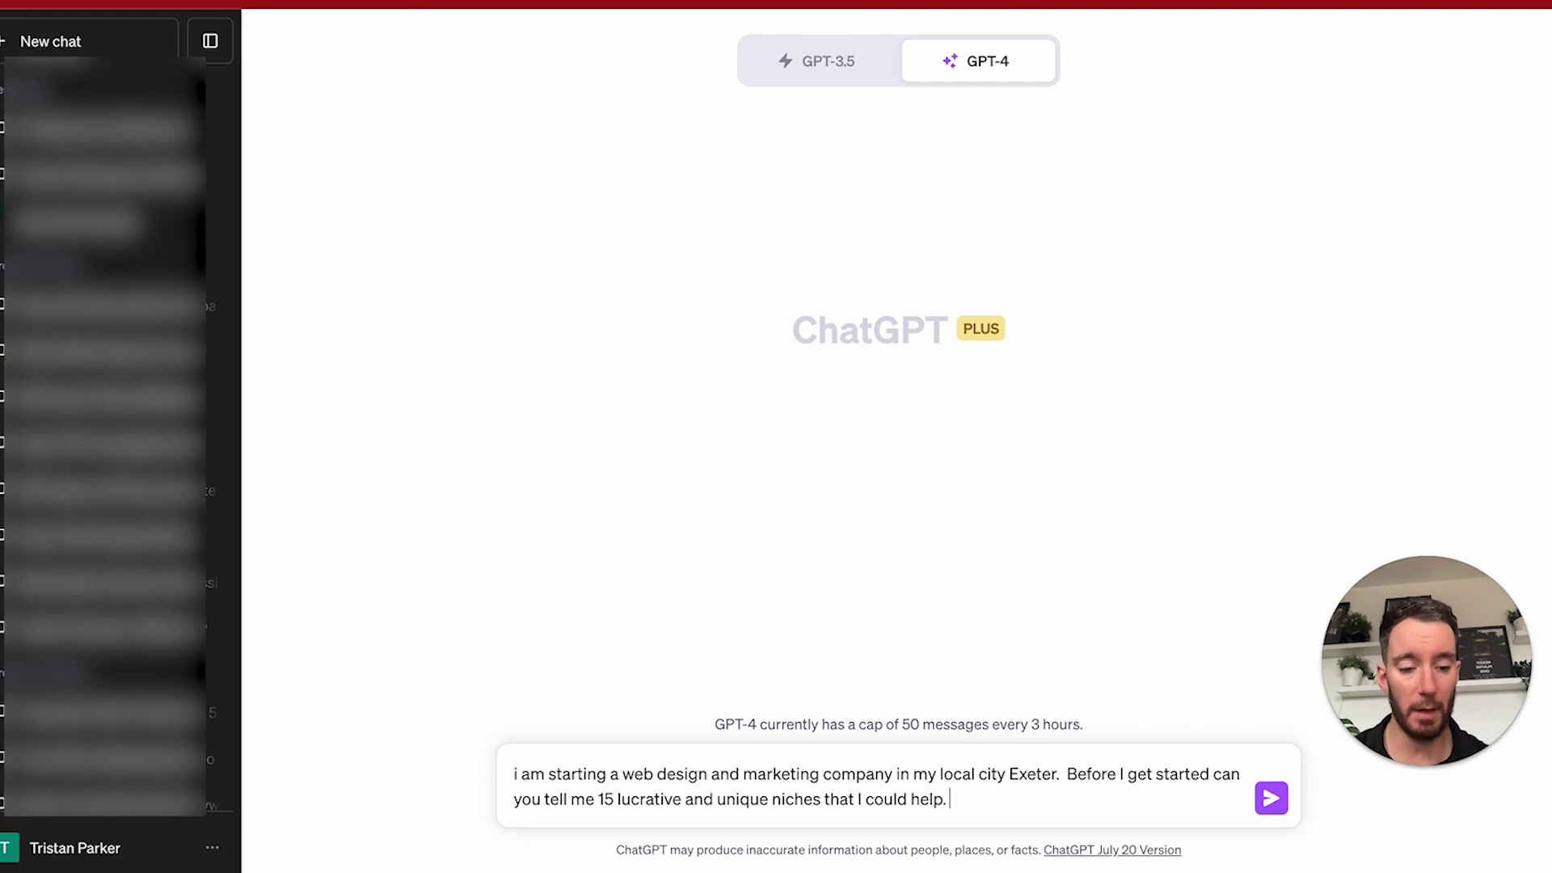
key("Return")
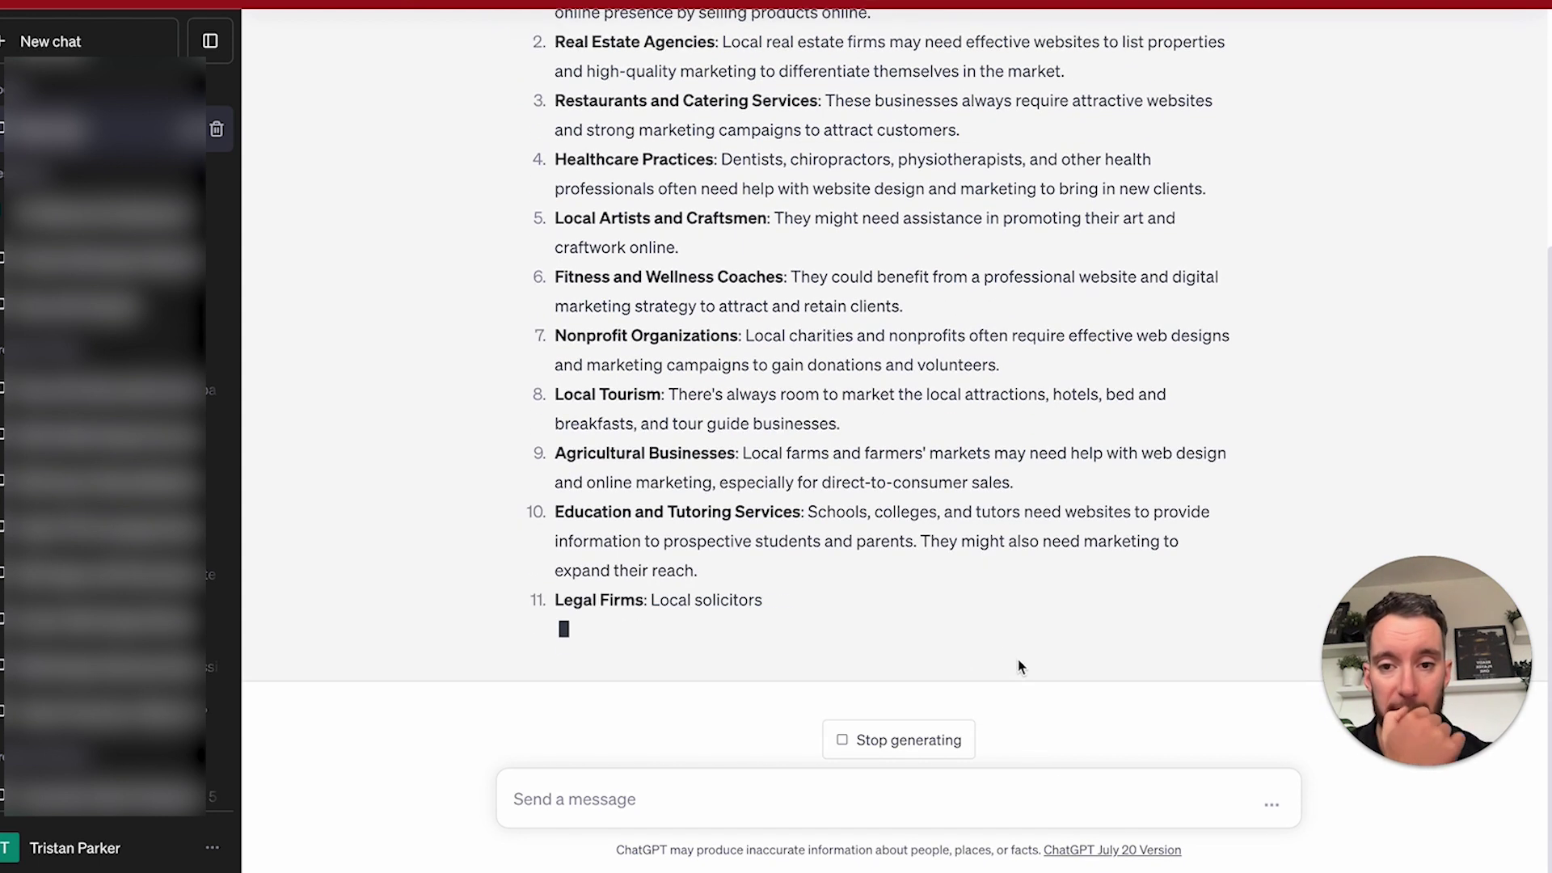
Read the first seven suggested niches, from the start of the reply through Nonprofit Organizations.
scroll(847, 539, "up", 3)
scroll(847, 540, "up", 2)
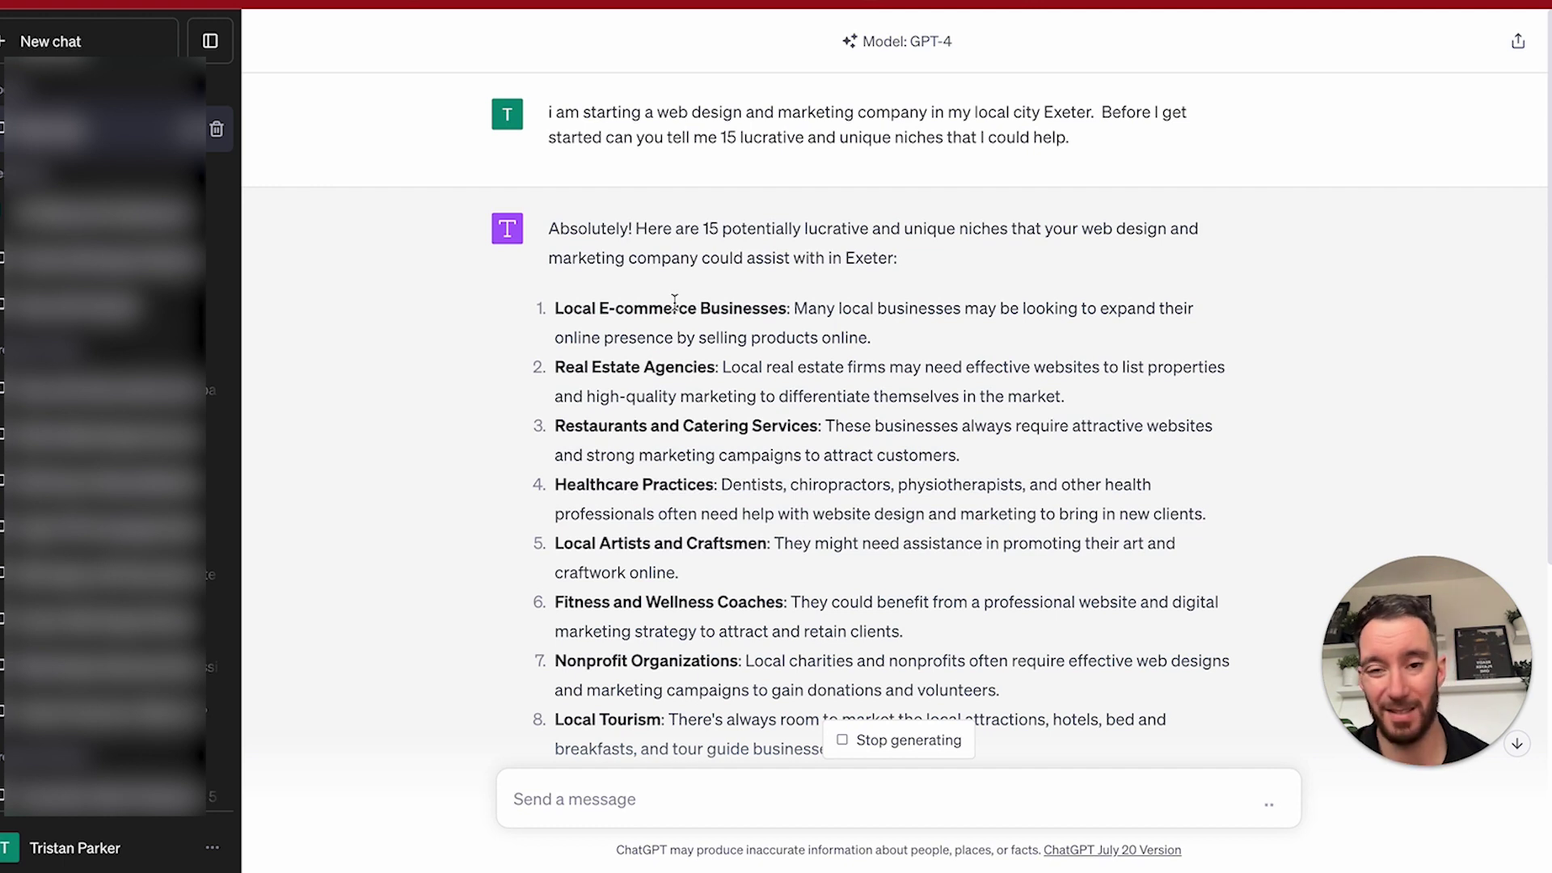
scroll(584, 324, "down", 1)
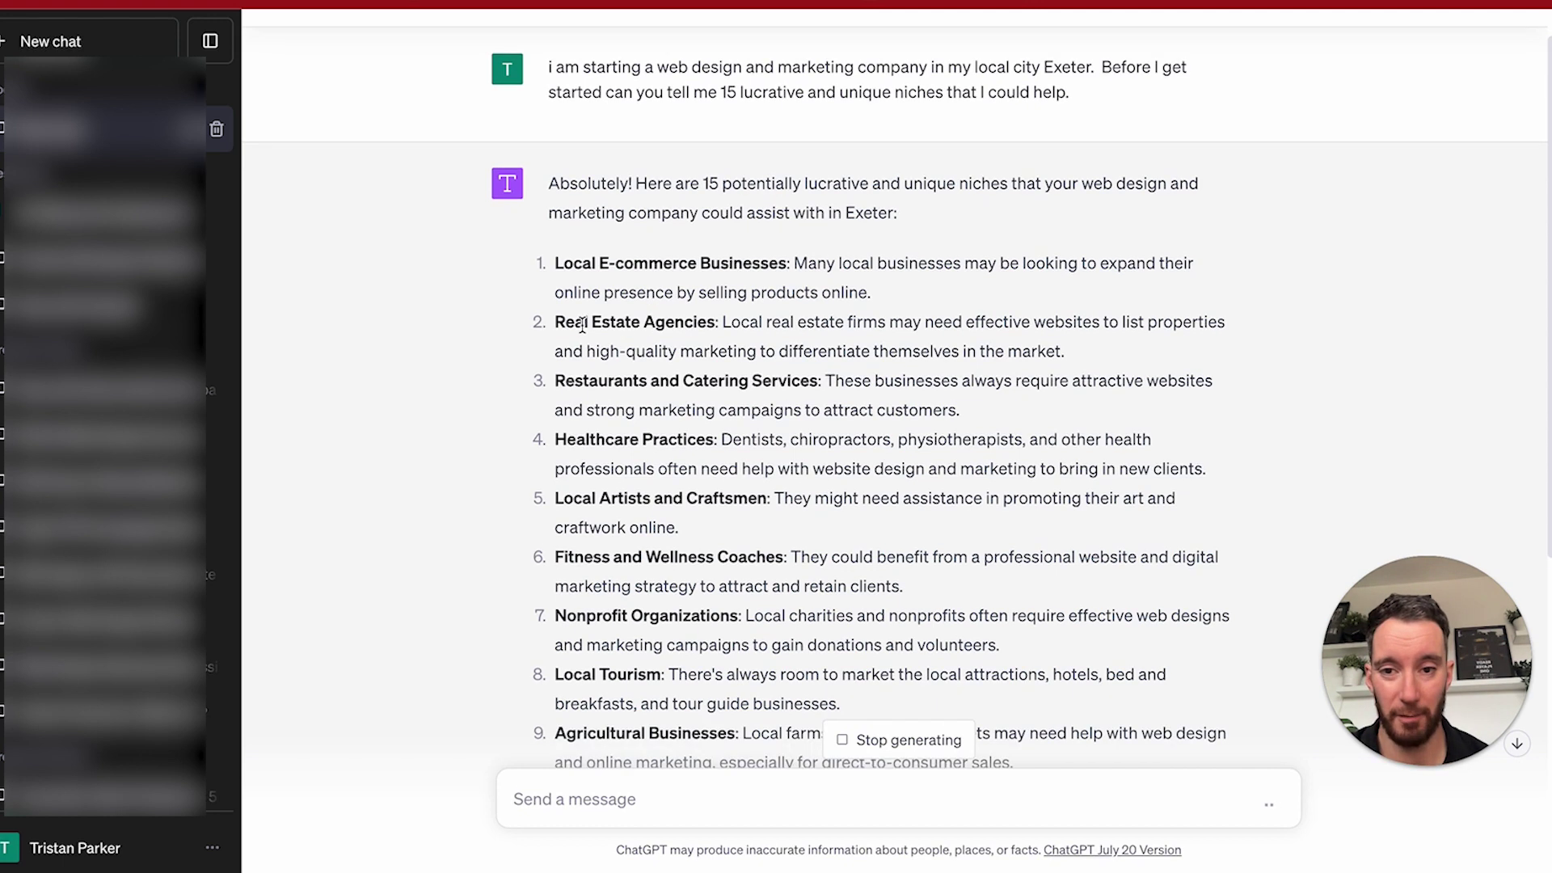
scroll(582, 325, "down", 2)
left_click_drag(556, 311, 816, 310)
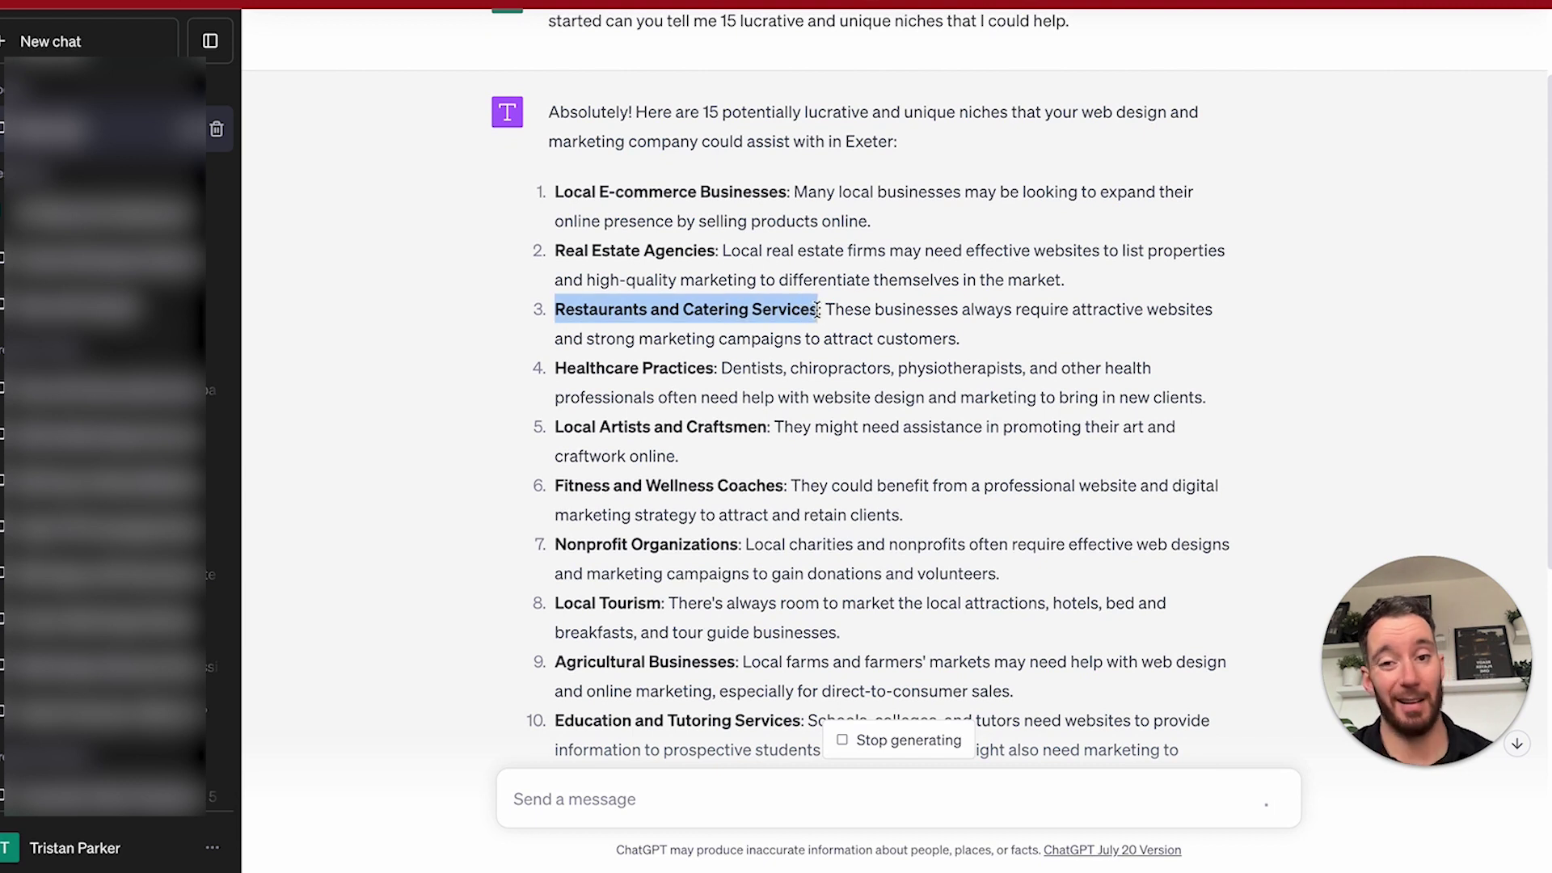
scroll(816, 309, "down", 1)
double_click(598, 322)
left_click(729, 321)
left_click_drag(729, 321, 605, 322)
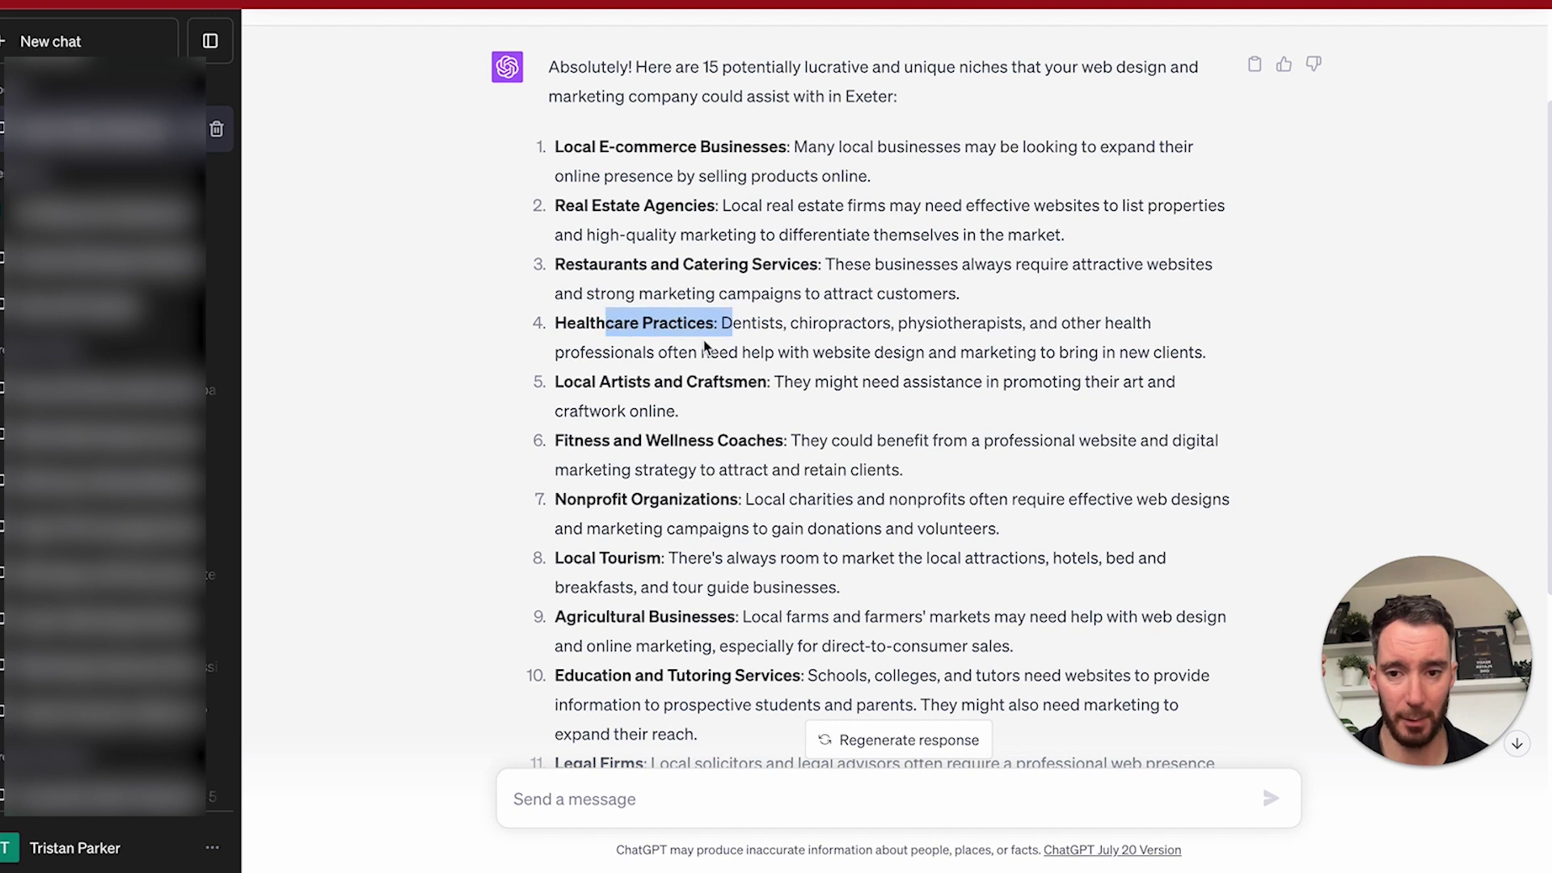
scroll(703, 340, "down", 1)
scroll(703, 343, "down", 1)
left_click_drag(554, 396, 736, 396)
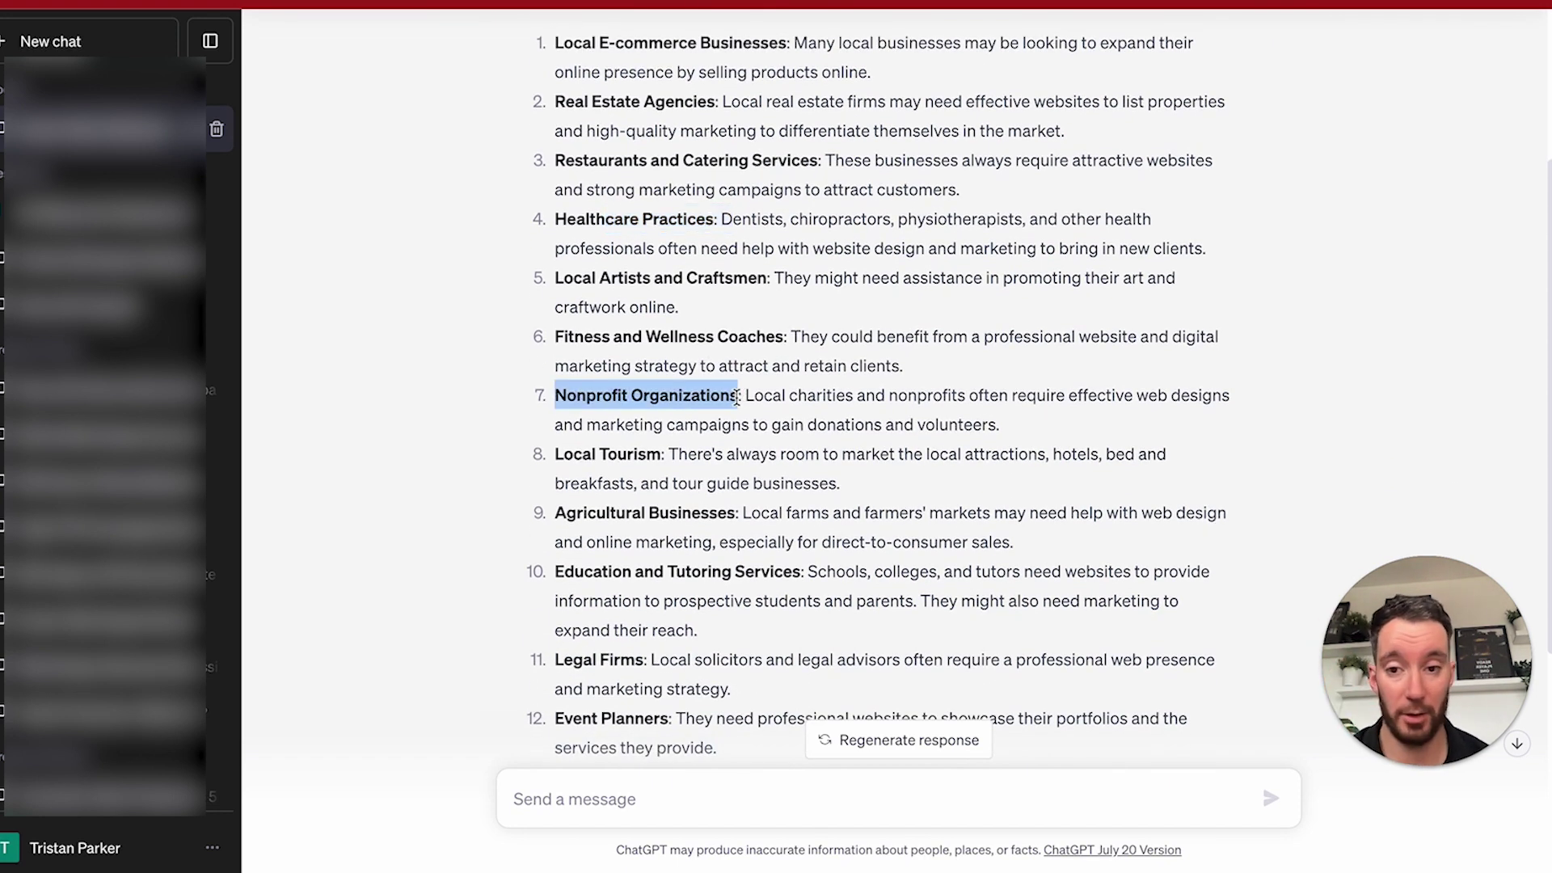
Review the remaining suggested niches, from Local Tourism to Alternative Therapies and Wellness, including the closing advice.
scroll(737, 396, "down", 1)
left_click_drag(554, 361, 661, 362)
left_click_drag(556, 422, 743, 414)
scroll(743, 413, "down", 1)
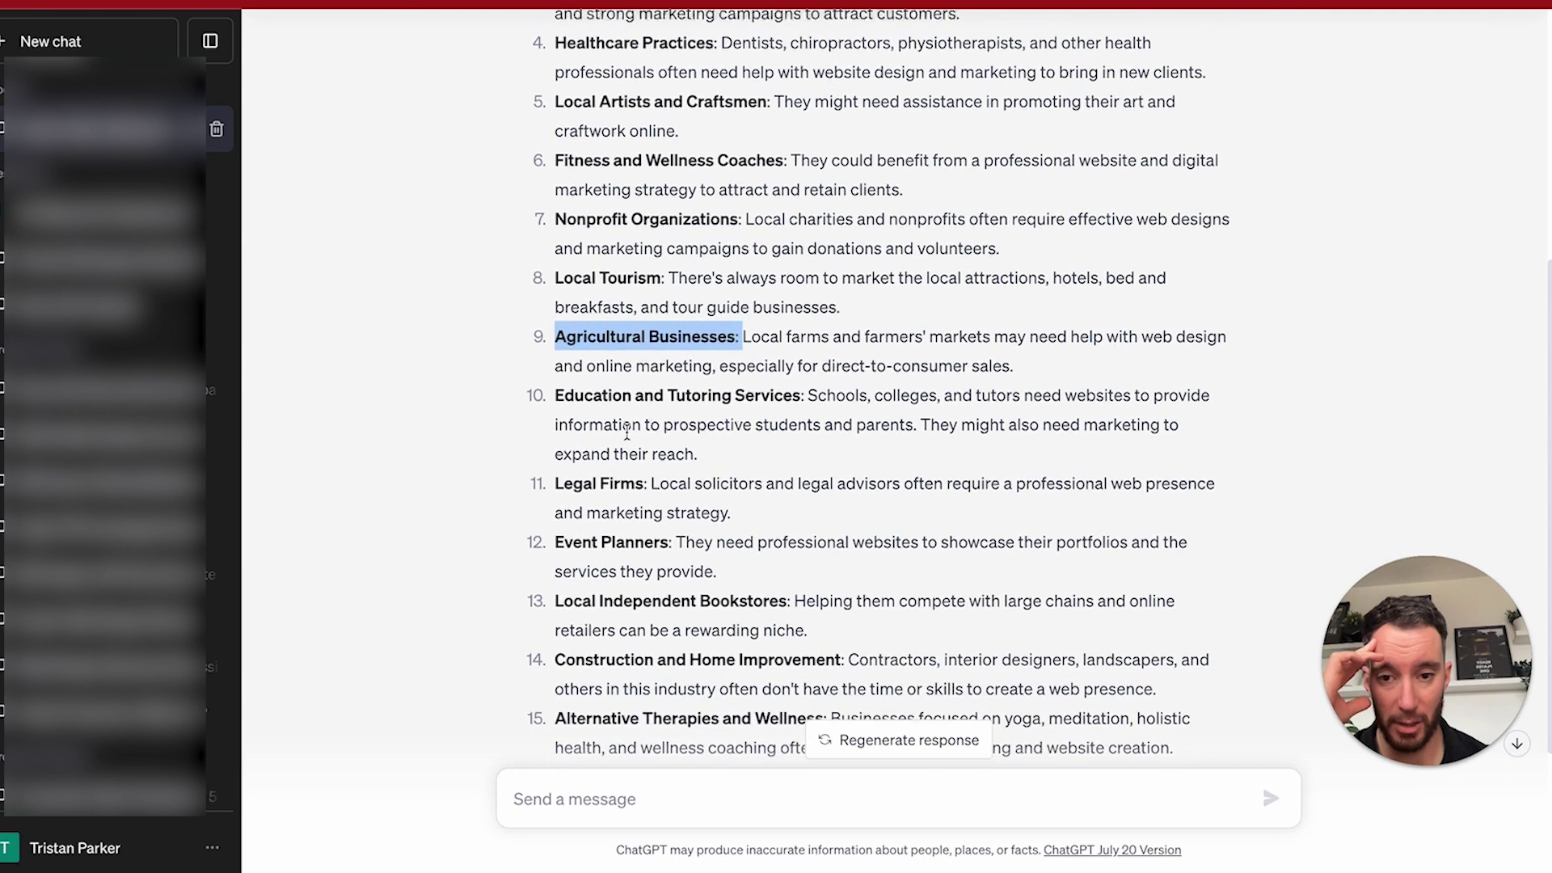
scroll(593, 427, "down", 1)
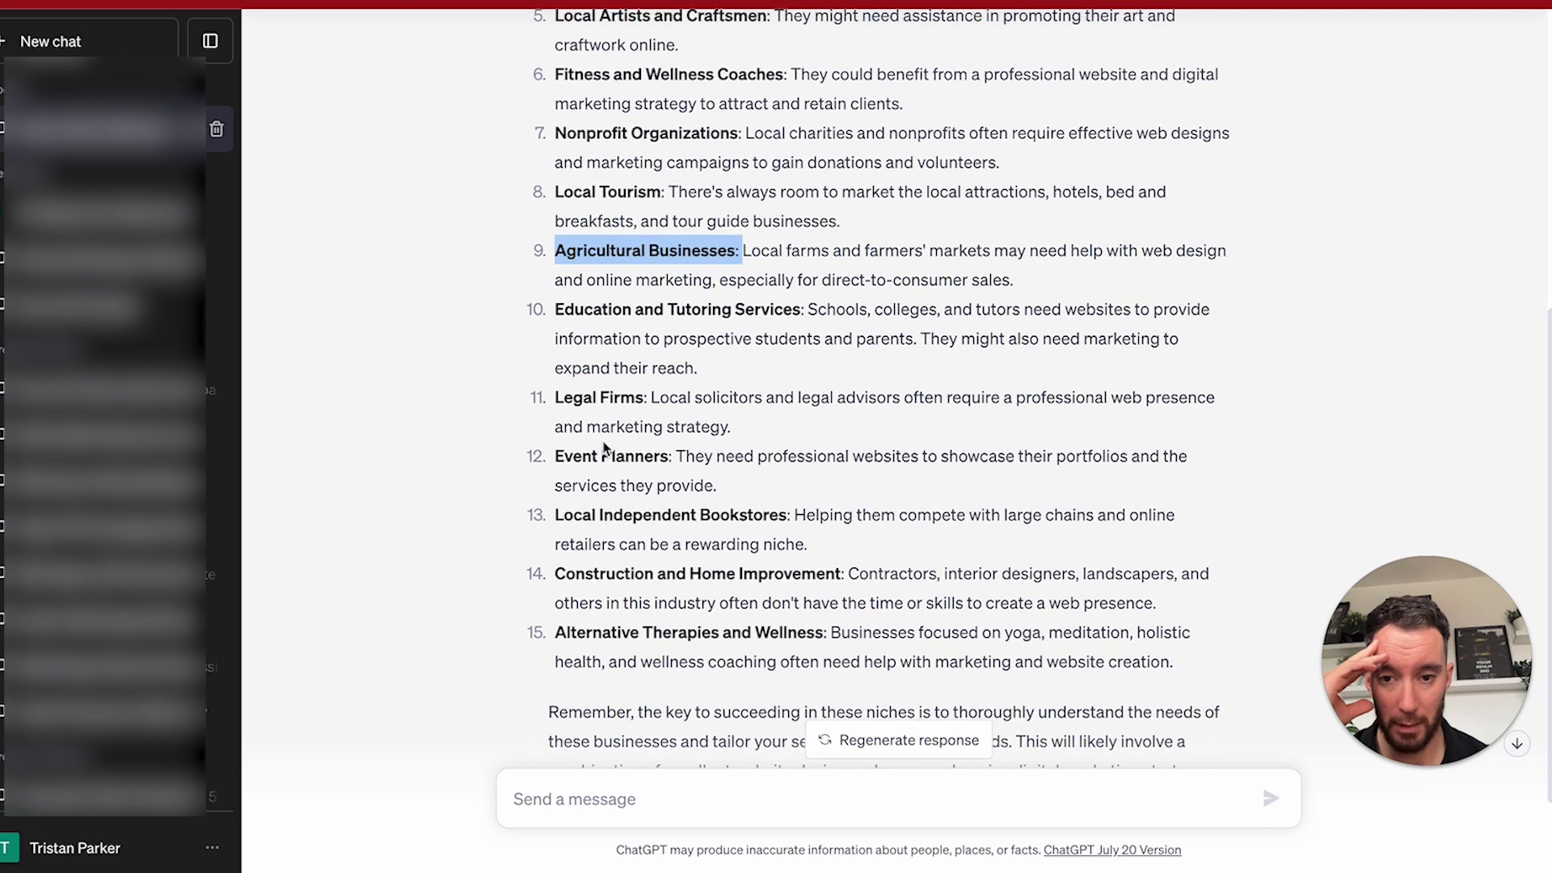
left_click_drag(566, 455, 668, 448)
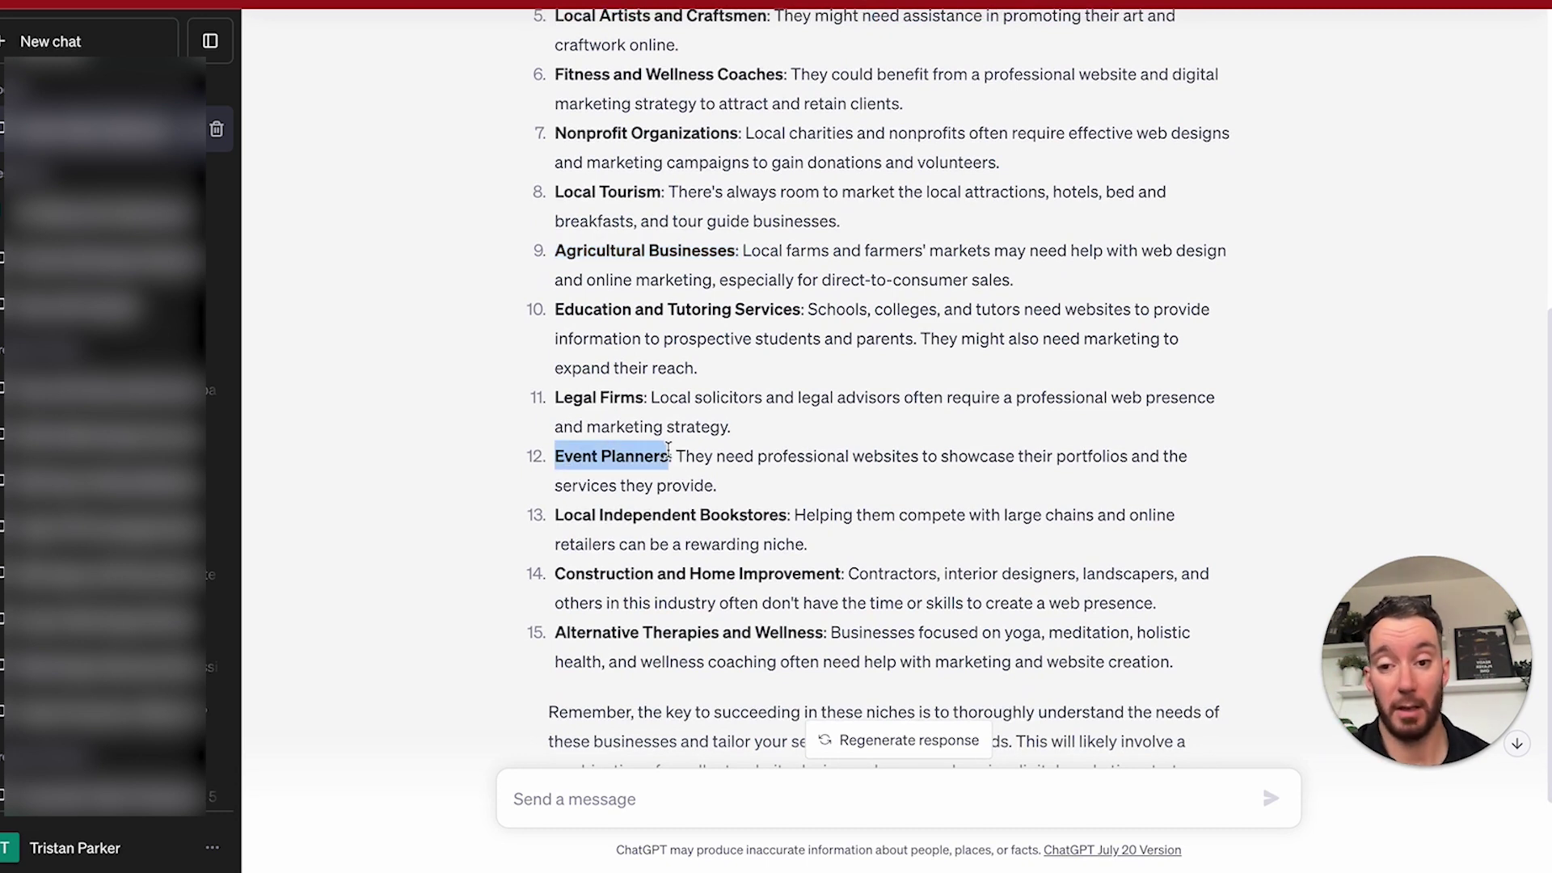
scroll(646, 460, "down", 1)
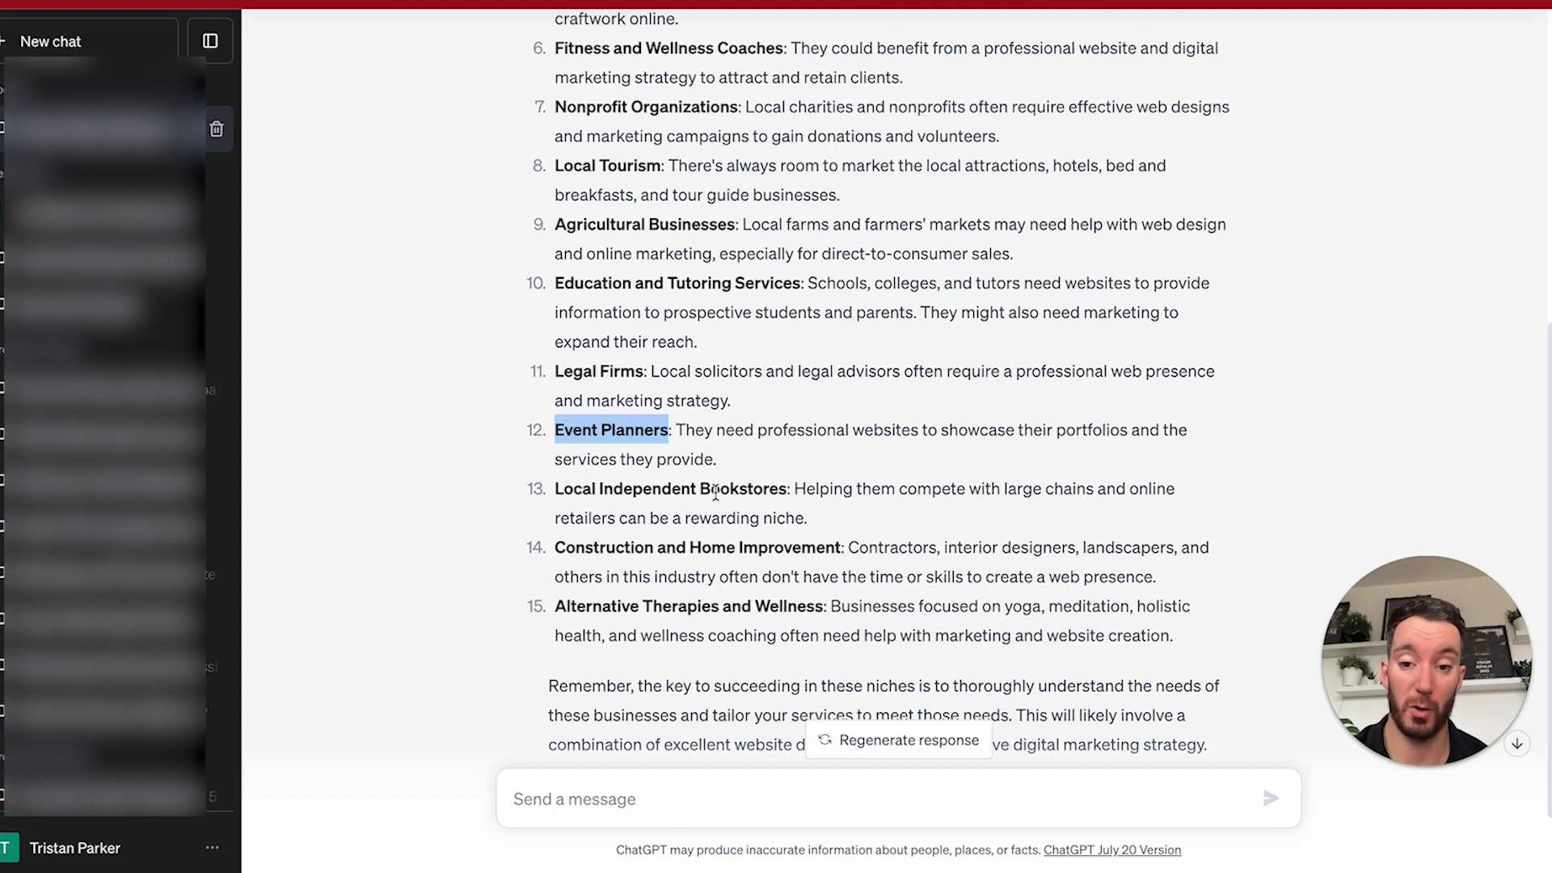
scroll(715, 490, "down", 1)
left_click(790, 508)
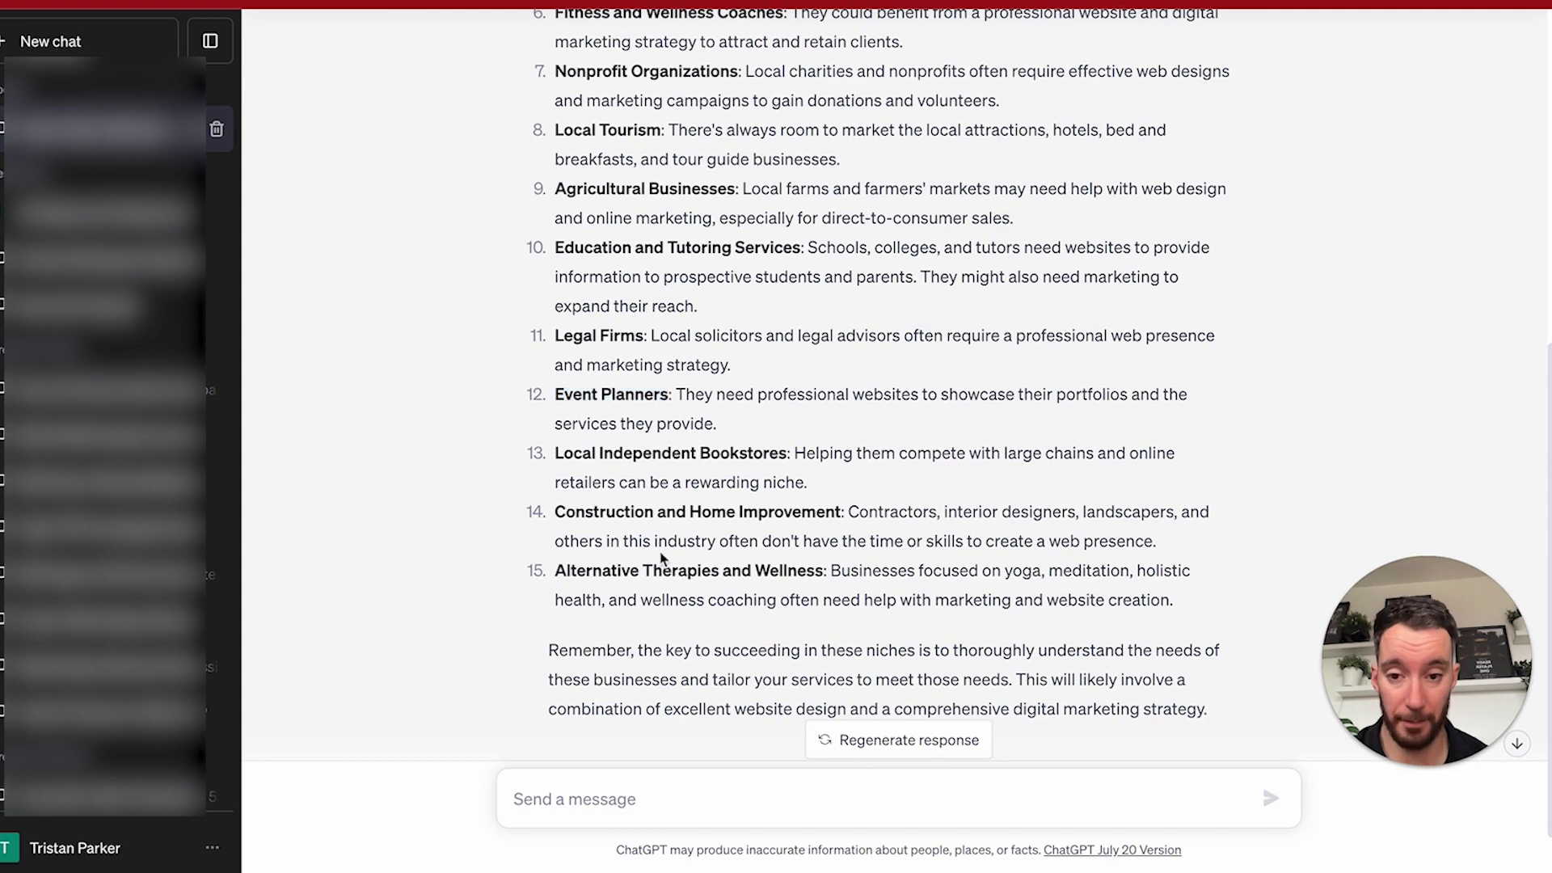
scroll(597, 565, "down", 2)
scroll(597, 565, "up", 1)
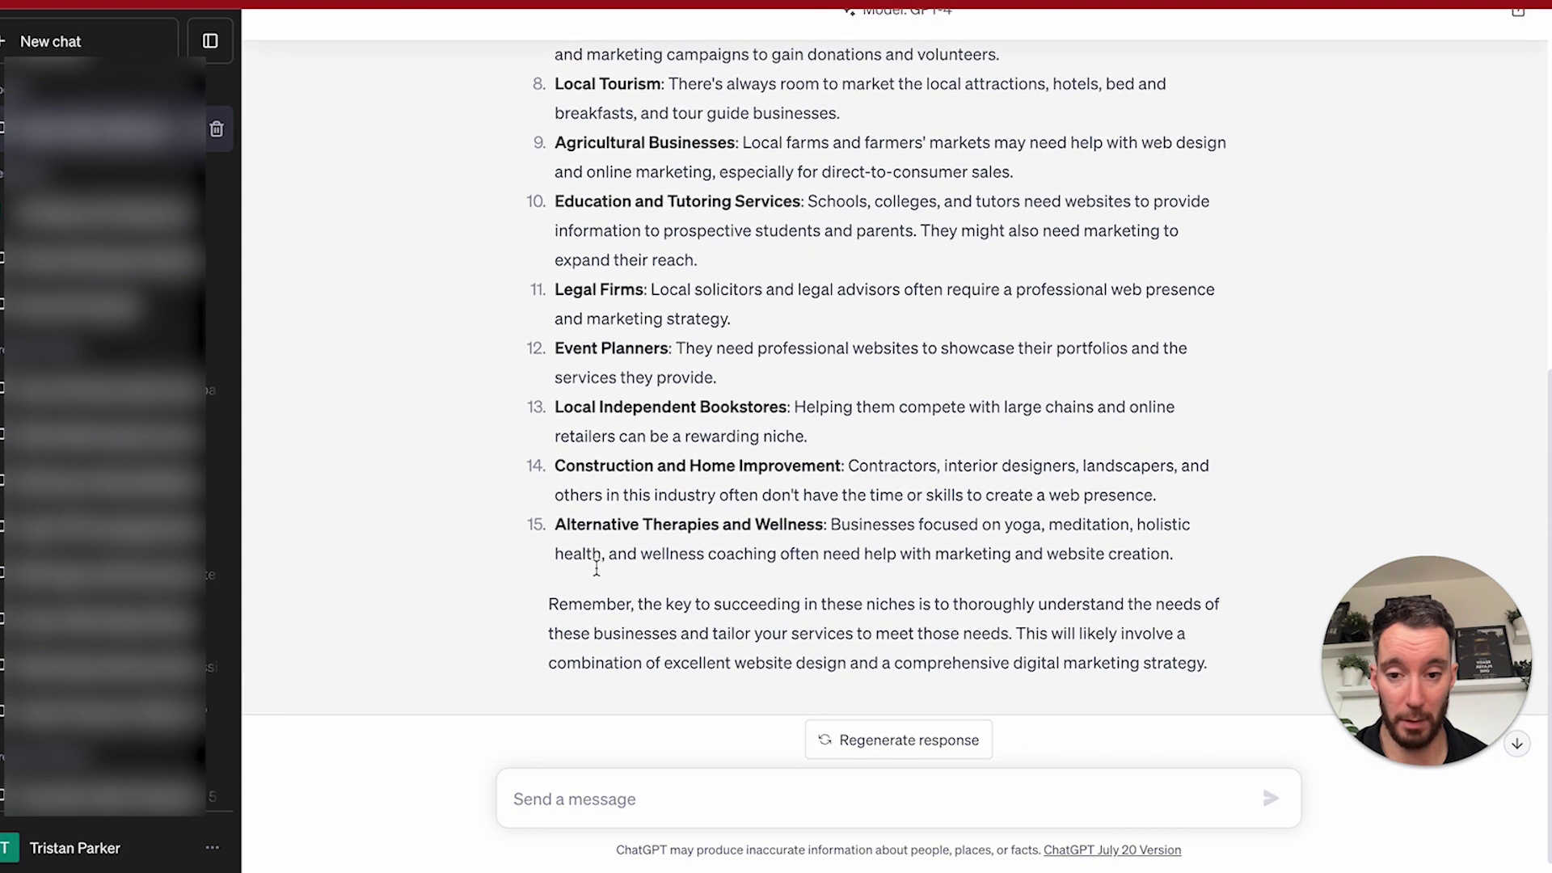
scroll(597, 569, "up", 5)
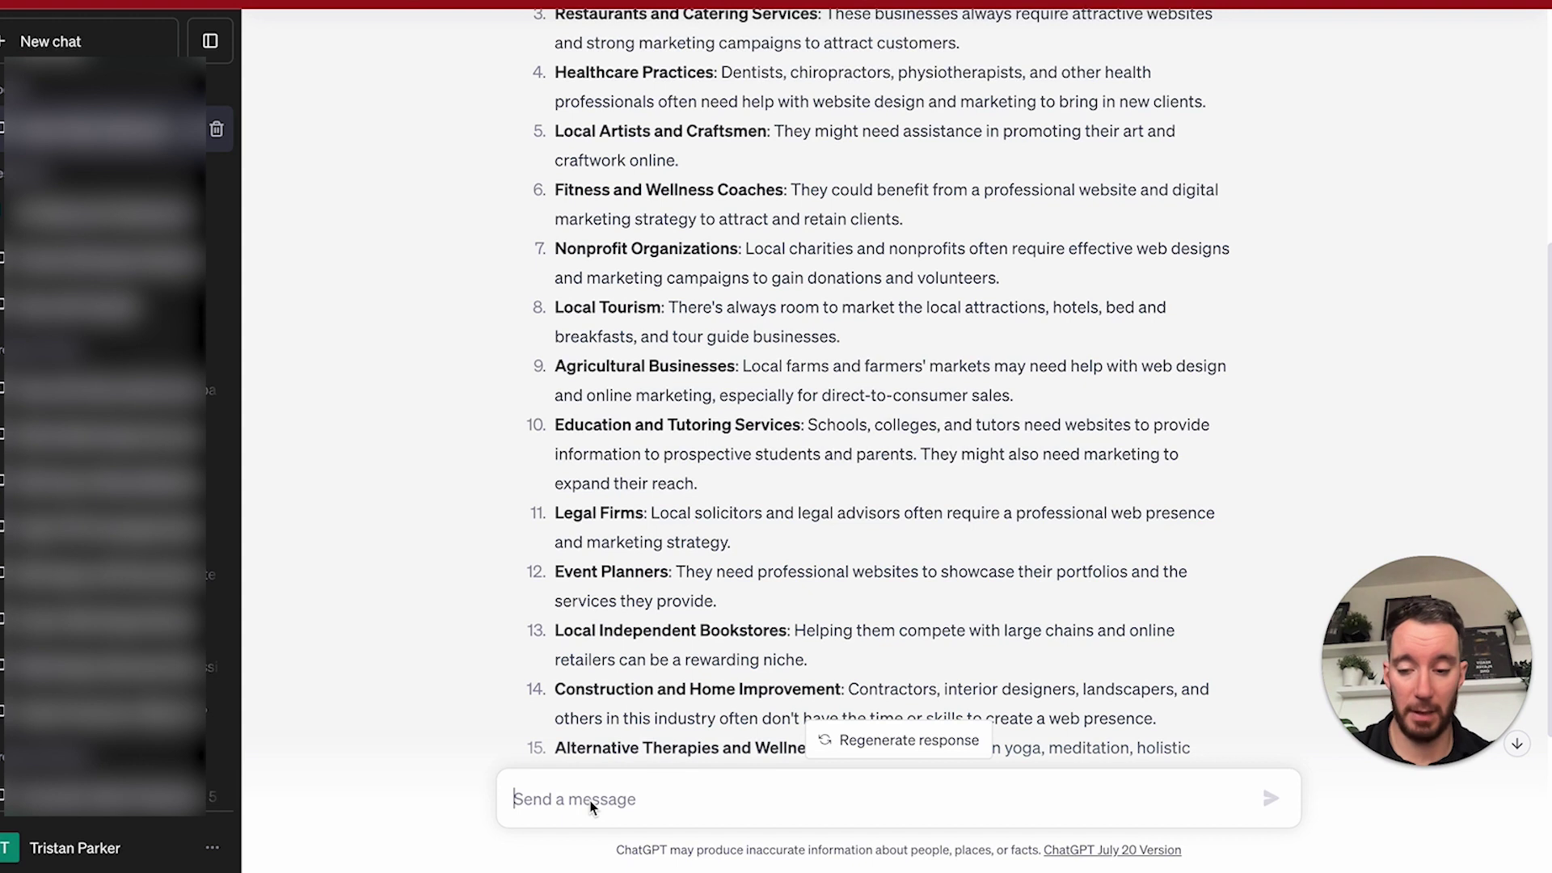
Send the follow-up "can you give me another 5 that are a bit more unique" and bring its reply into view.
type("do")
key("BackSpace")
key("BackSpace")
key("BackSpace")
type("can ")
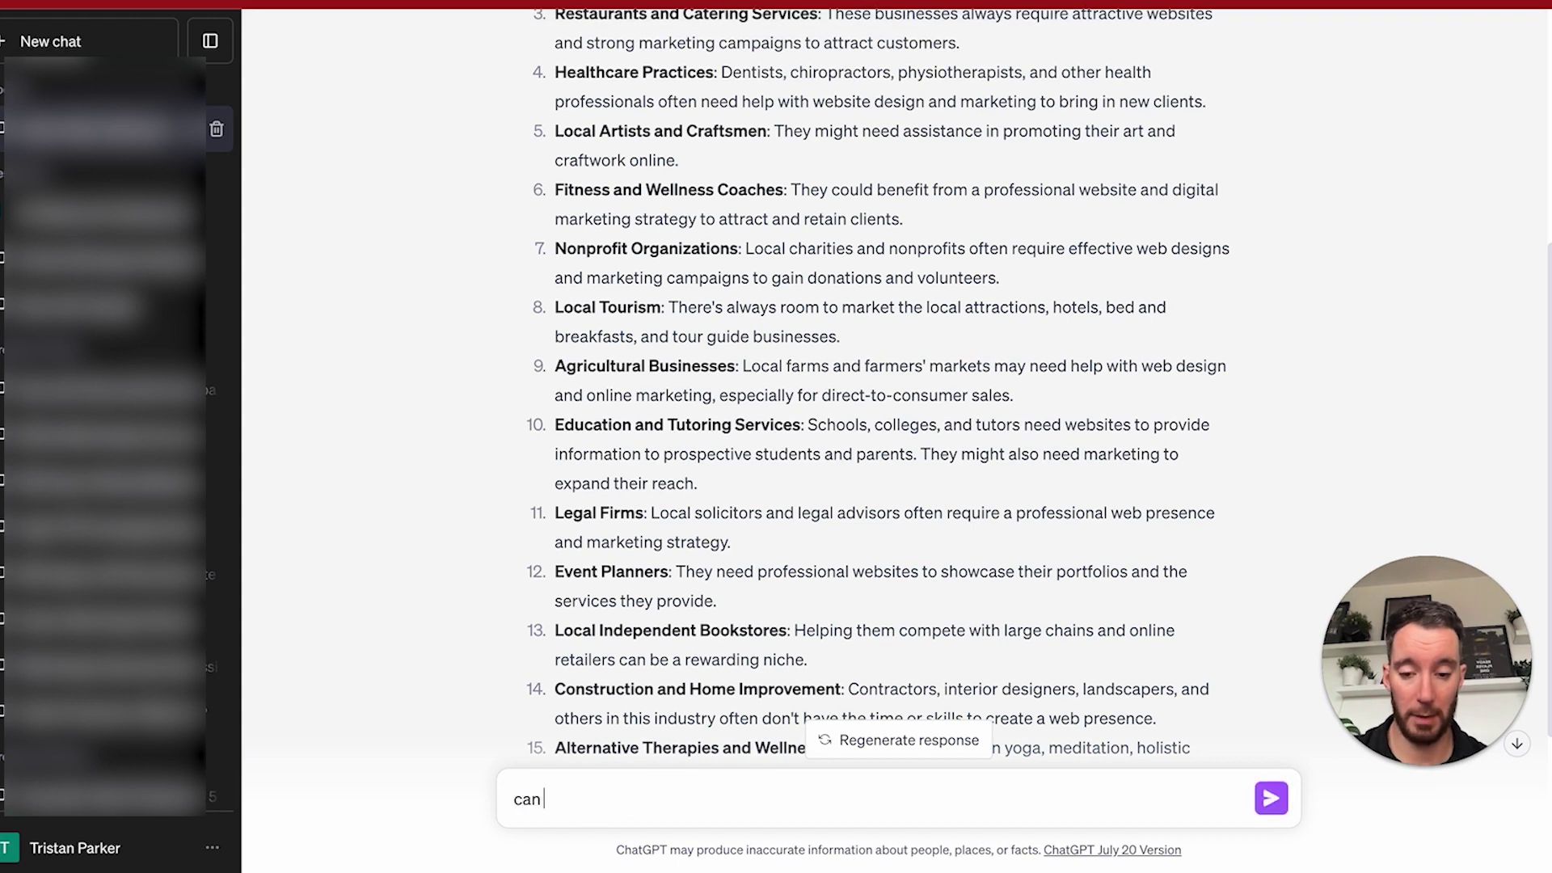
type("you give me anot")
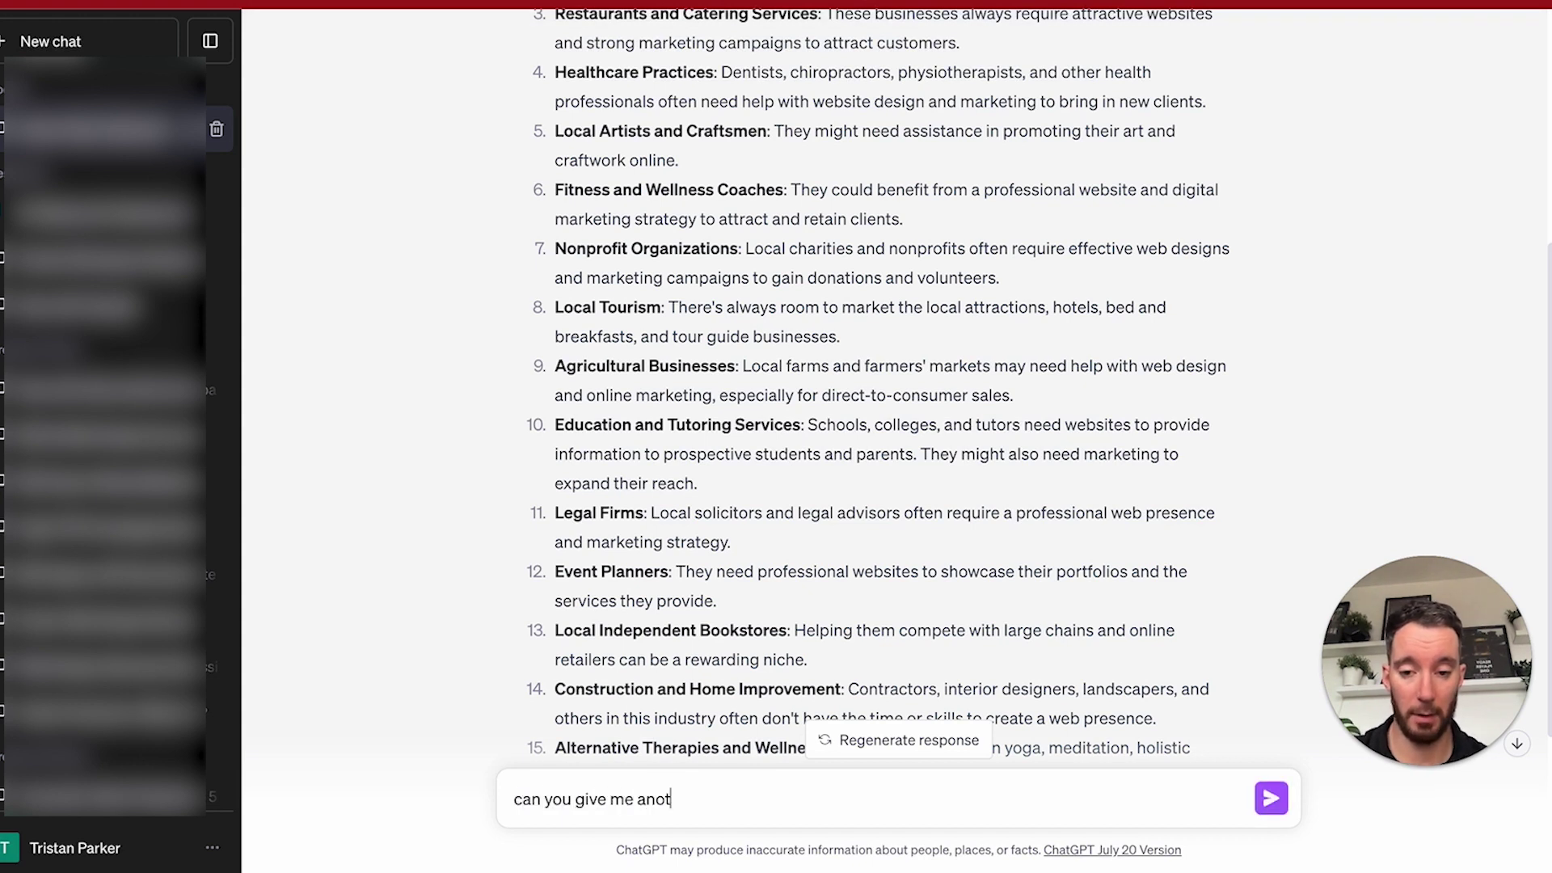
type("her 5 that are ")
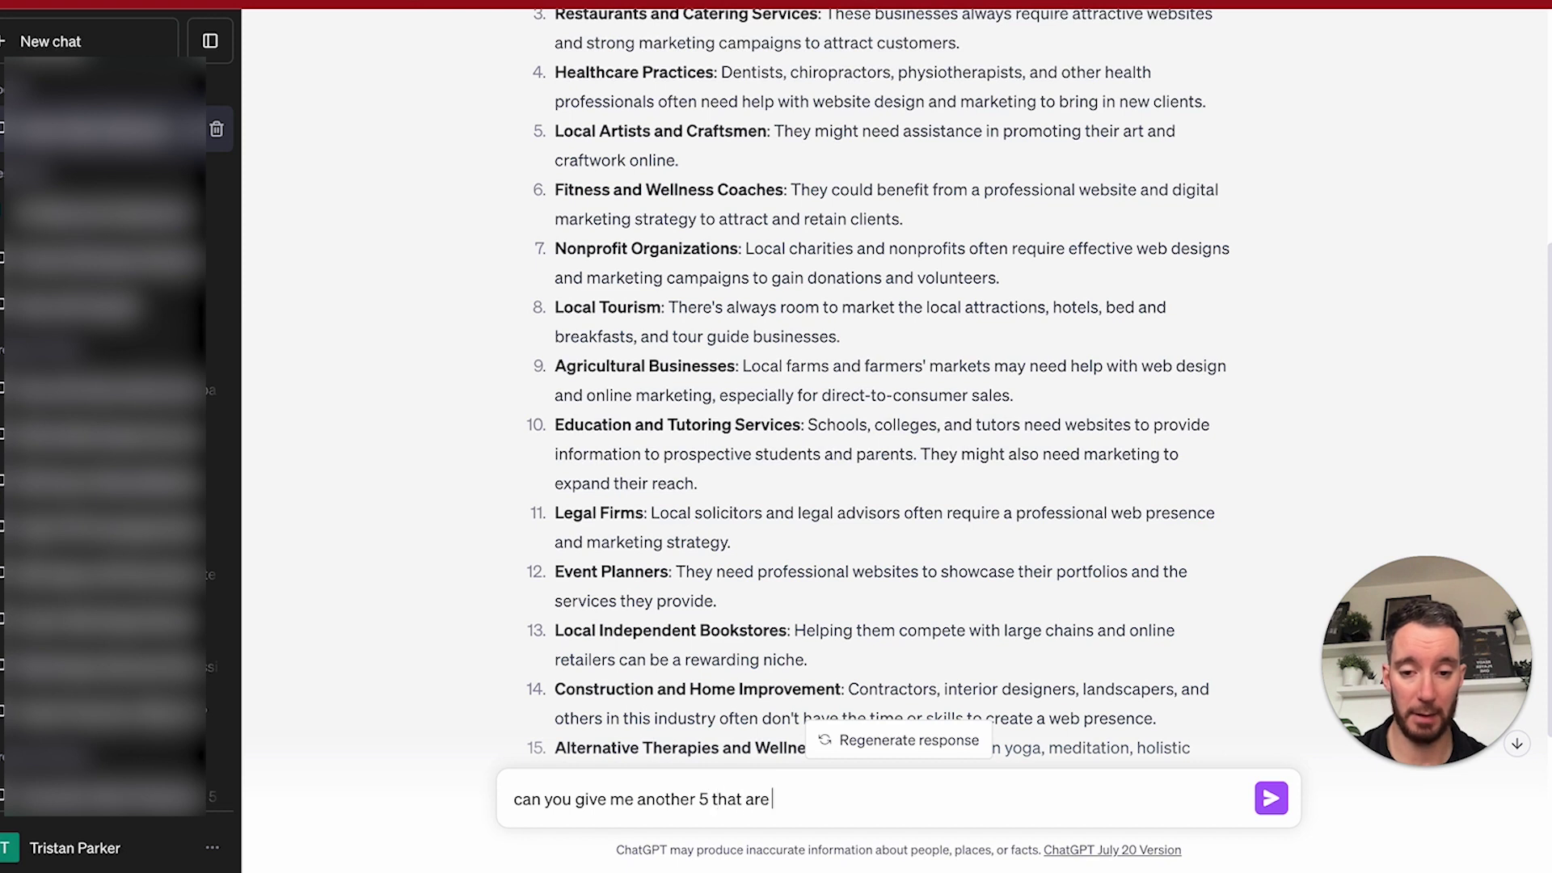
type("a bit more un")
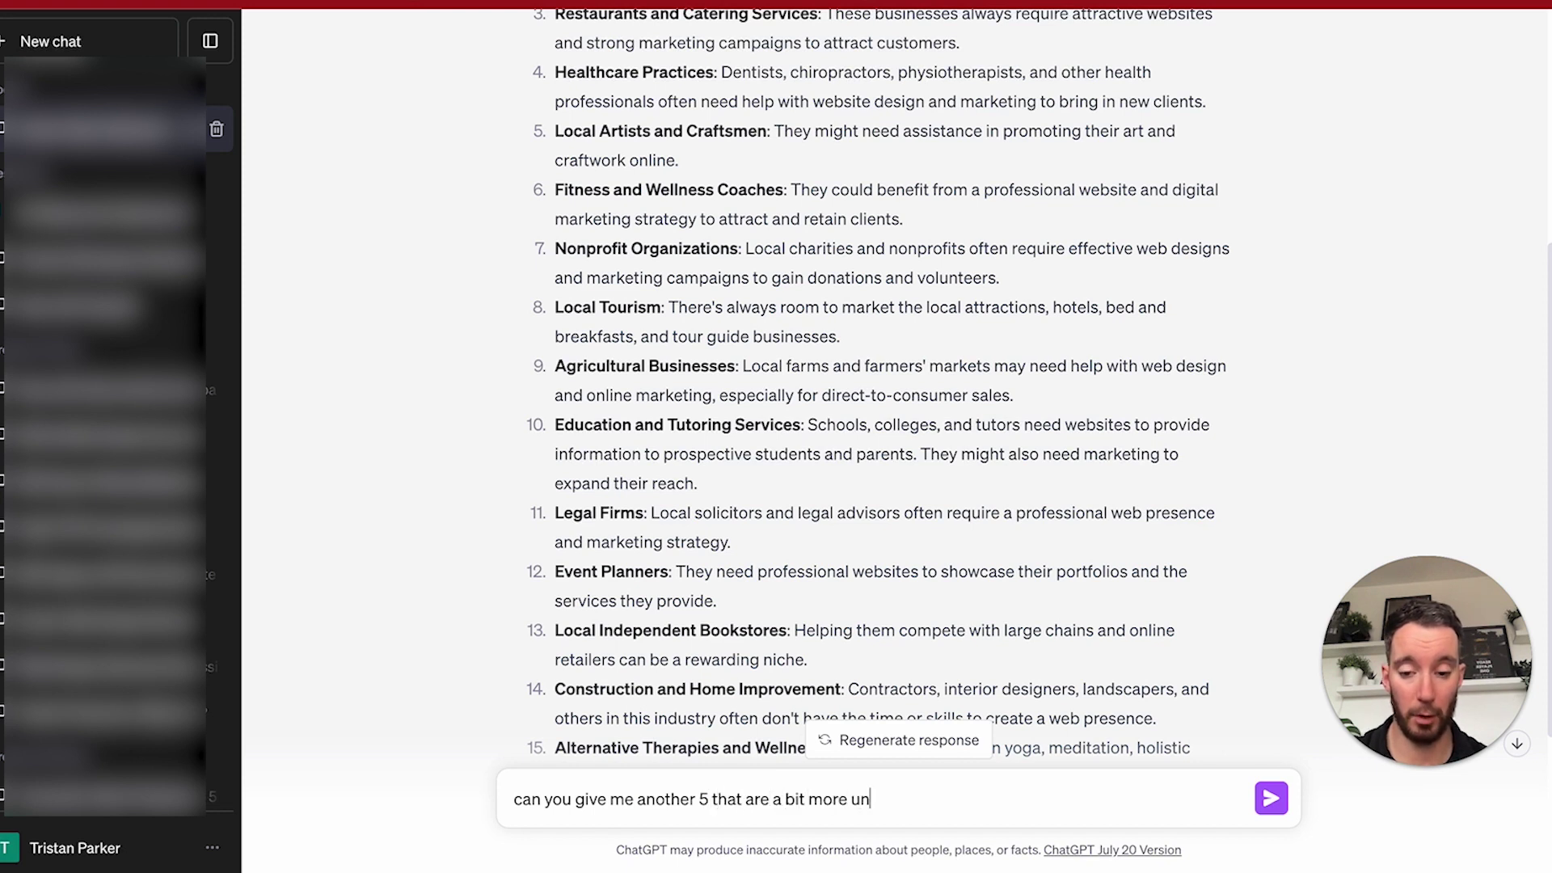
key("Return")
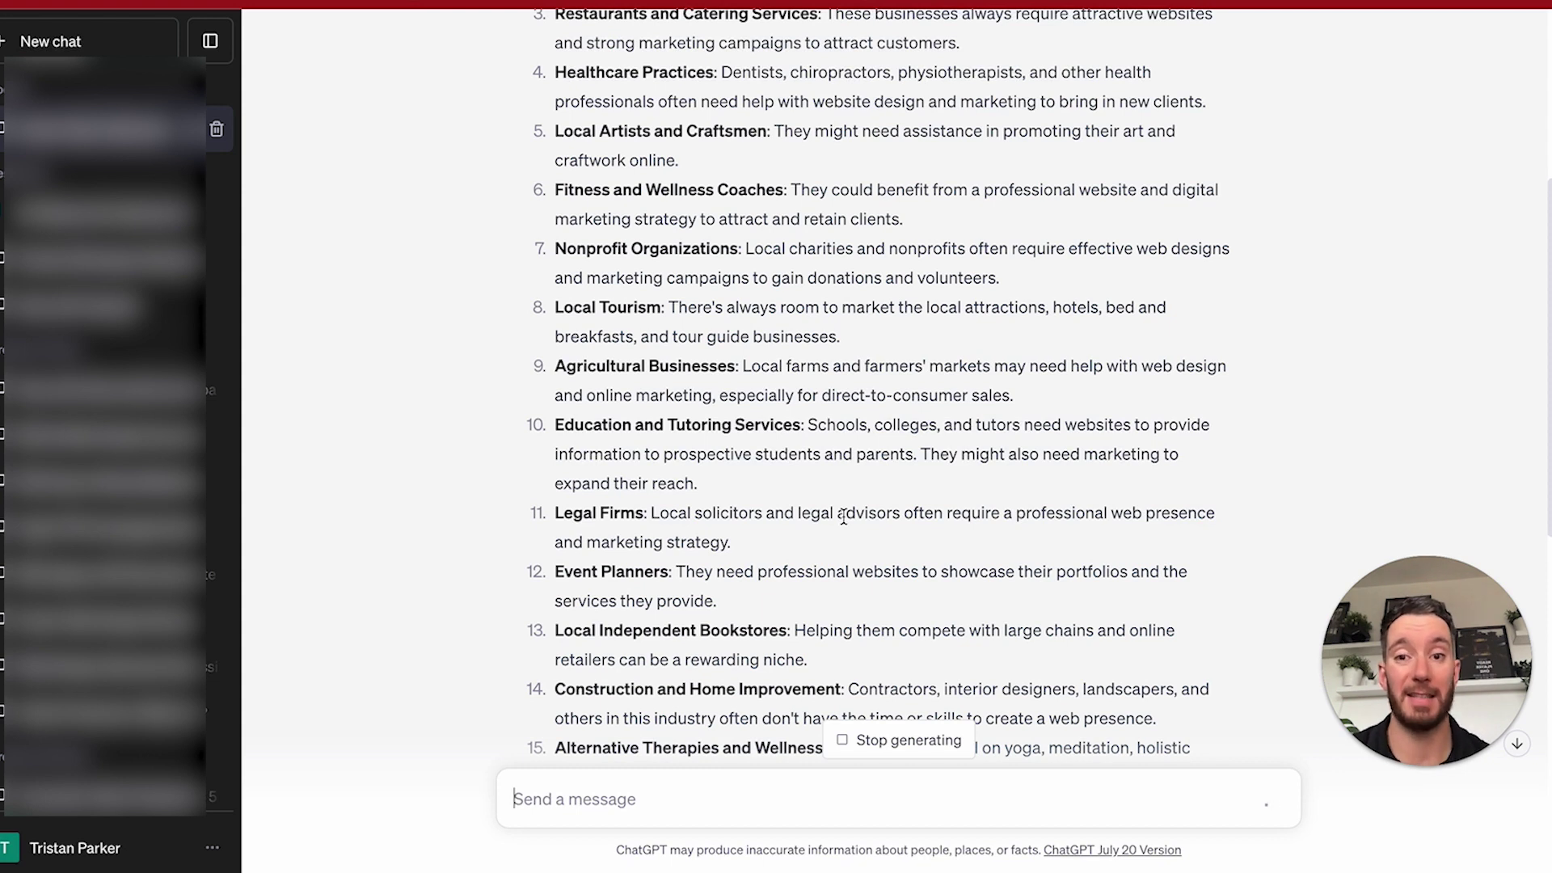
scroll(806, 189, "down", 10)
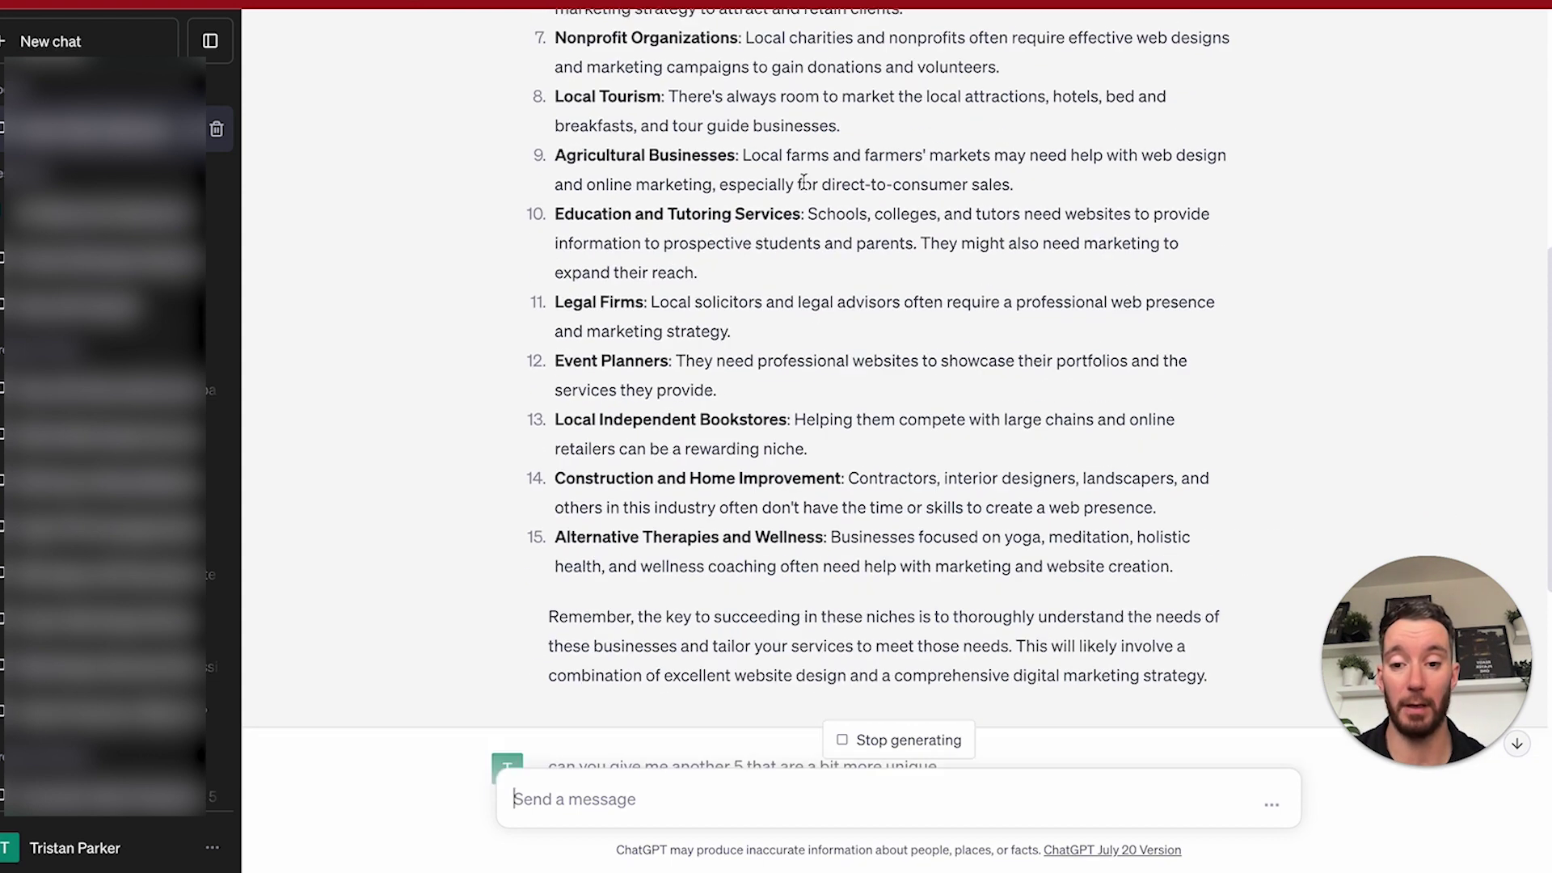
scroll(805, 189, "down", 1)
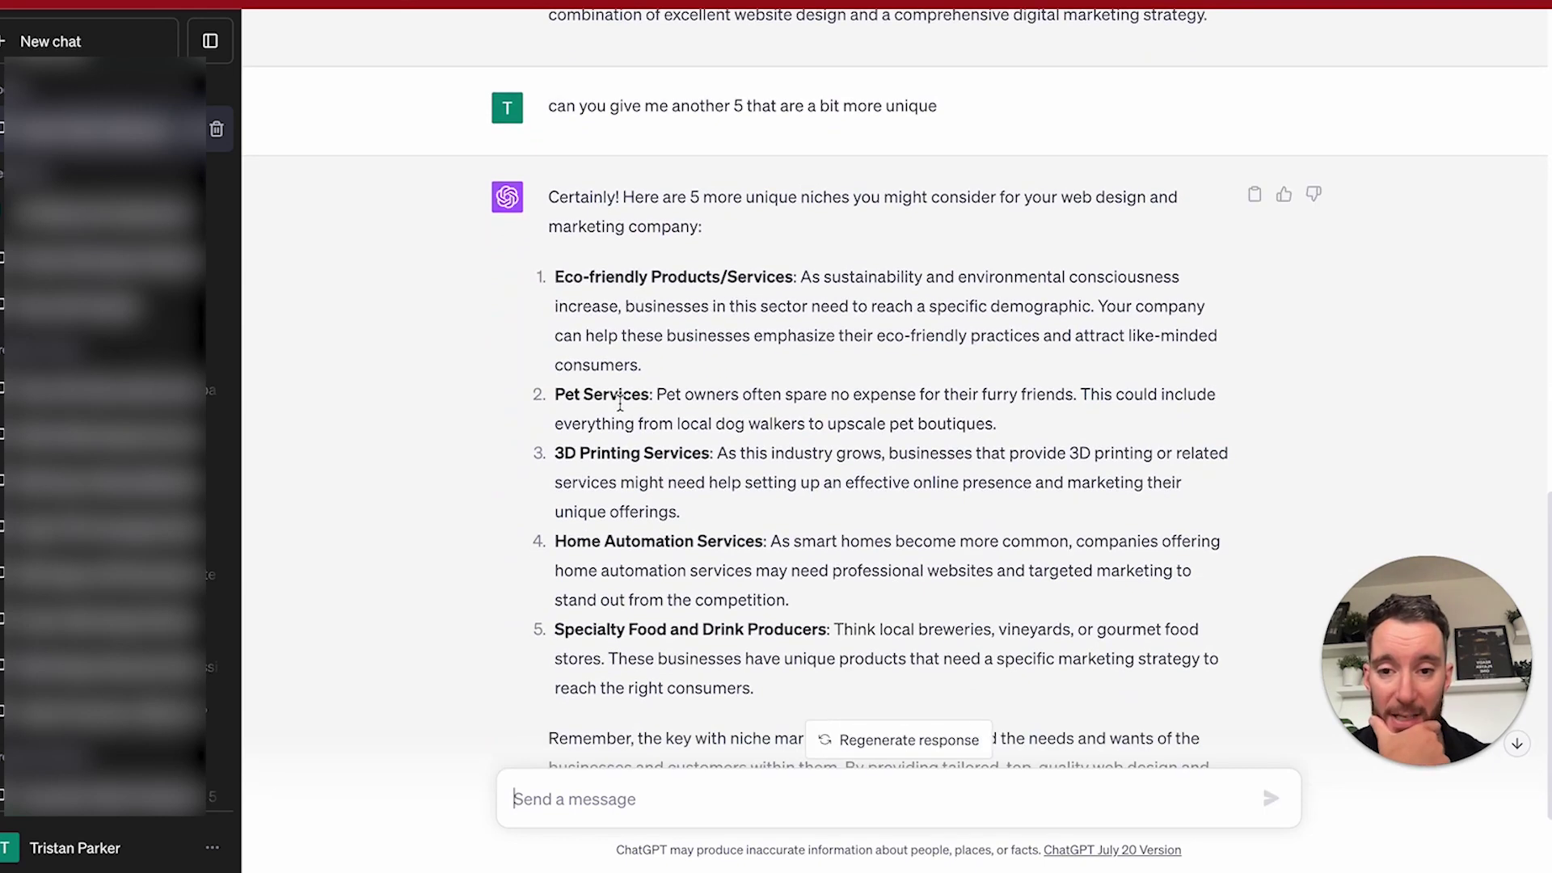
Send the follow-up "Ok what search terms do I need to know in order to find businesses within the Home Automation Services niche".
scroll(638, 388, "down", 1)
scroll(648, 388, "down", 1)
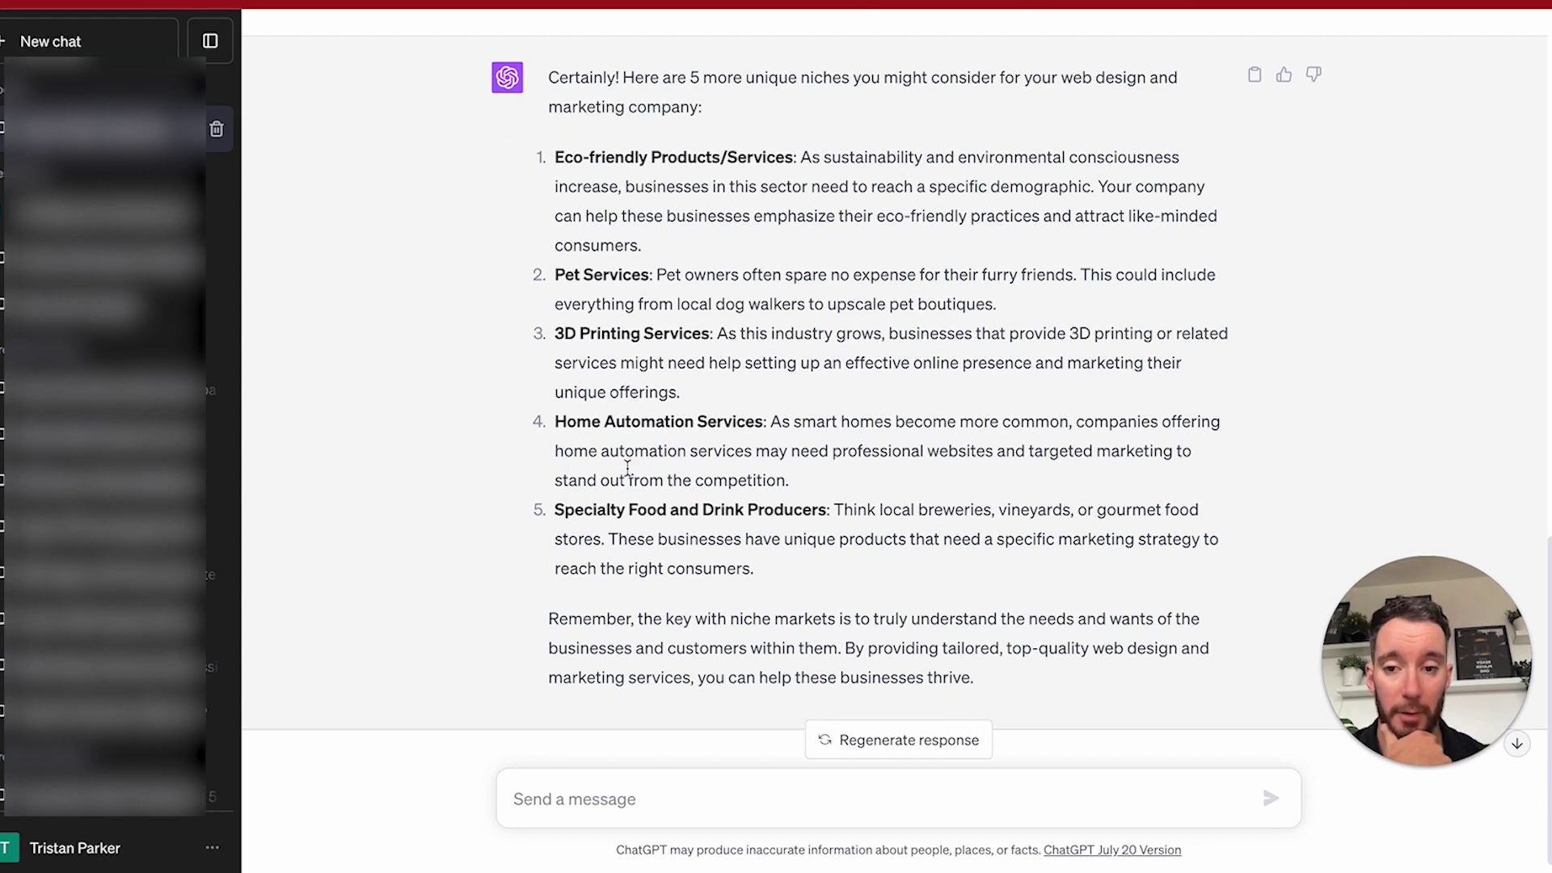
left_click_drag(766, 421, 558, 422)
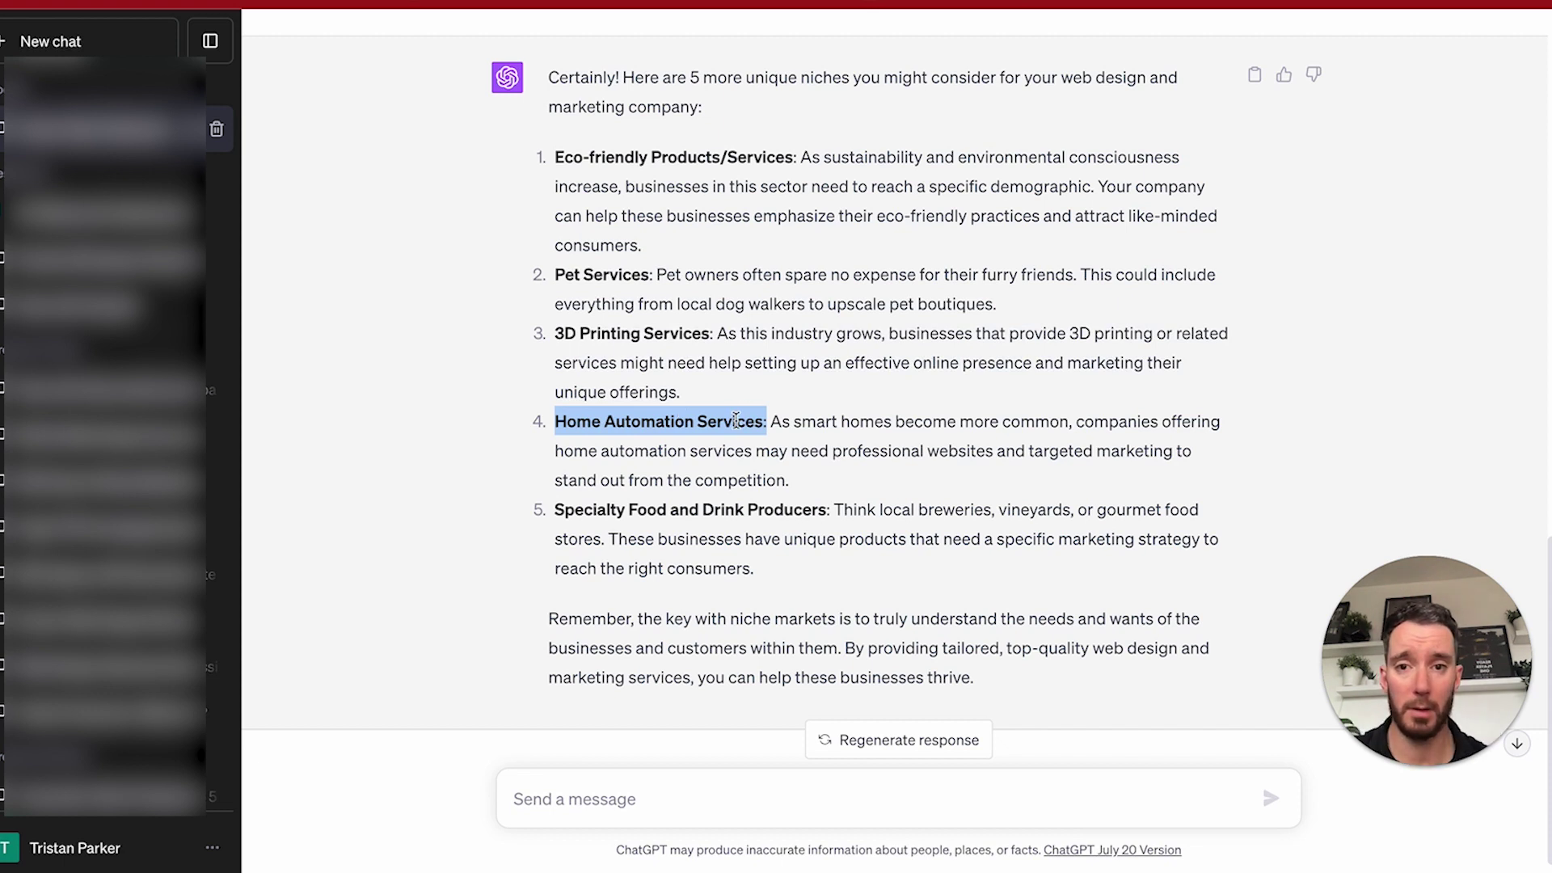
scroll(736, 419, "up", 1)
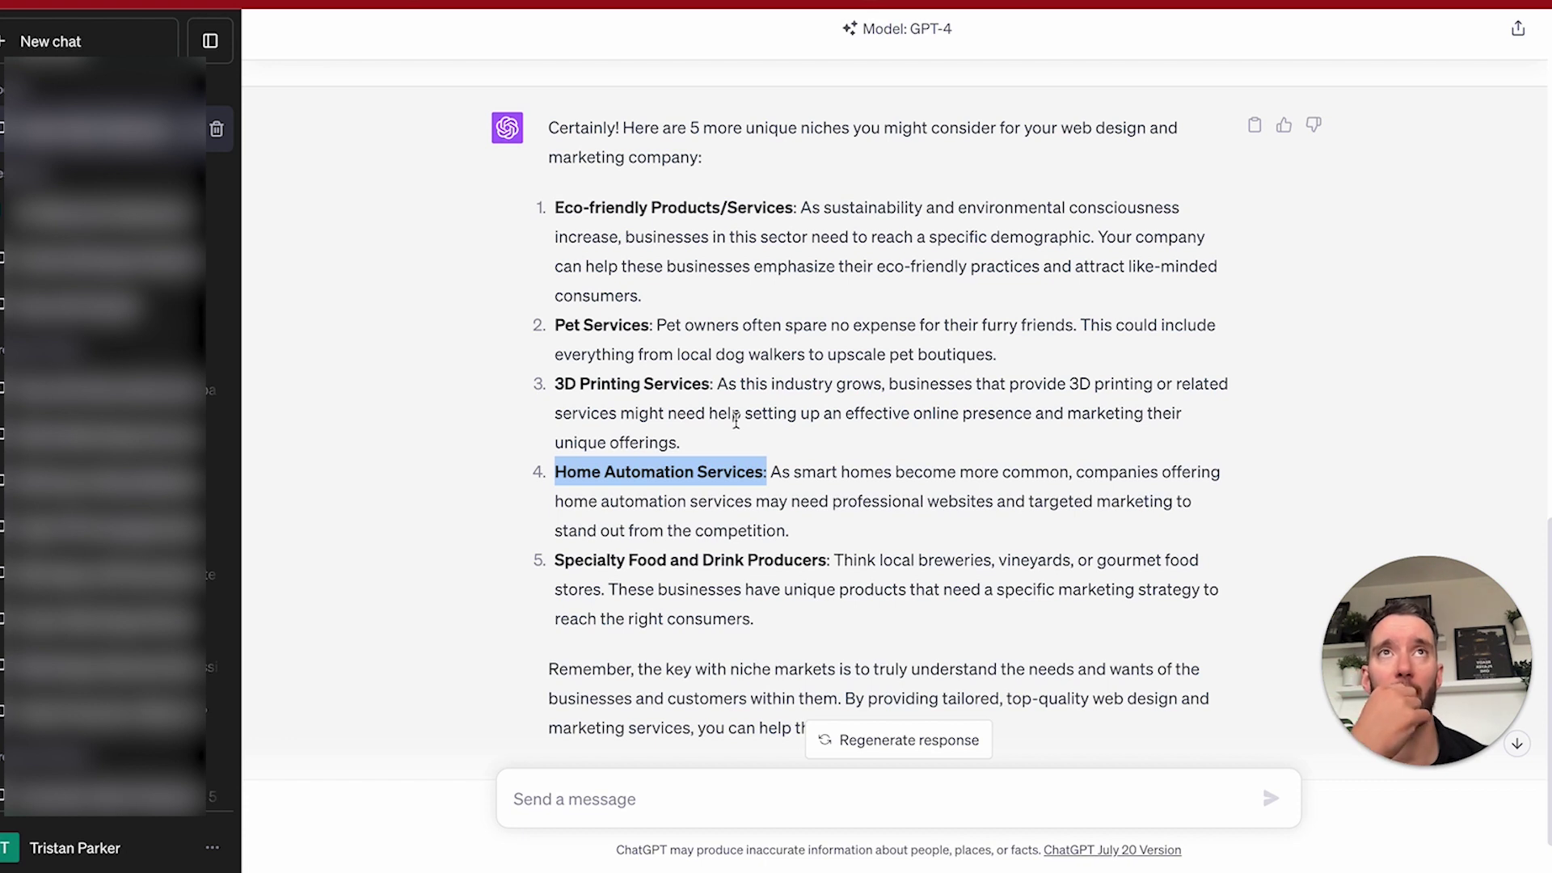
left_click(651, 804)
type("Ok what d")
key("BackSpace")
type("search terms ")
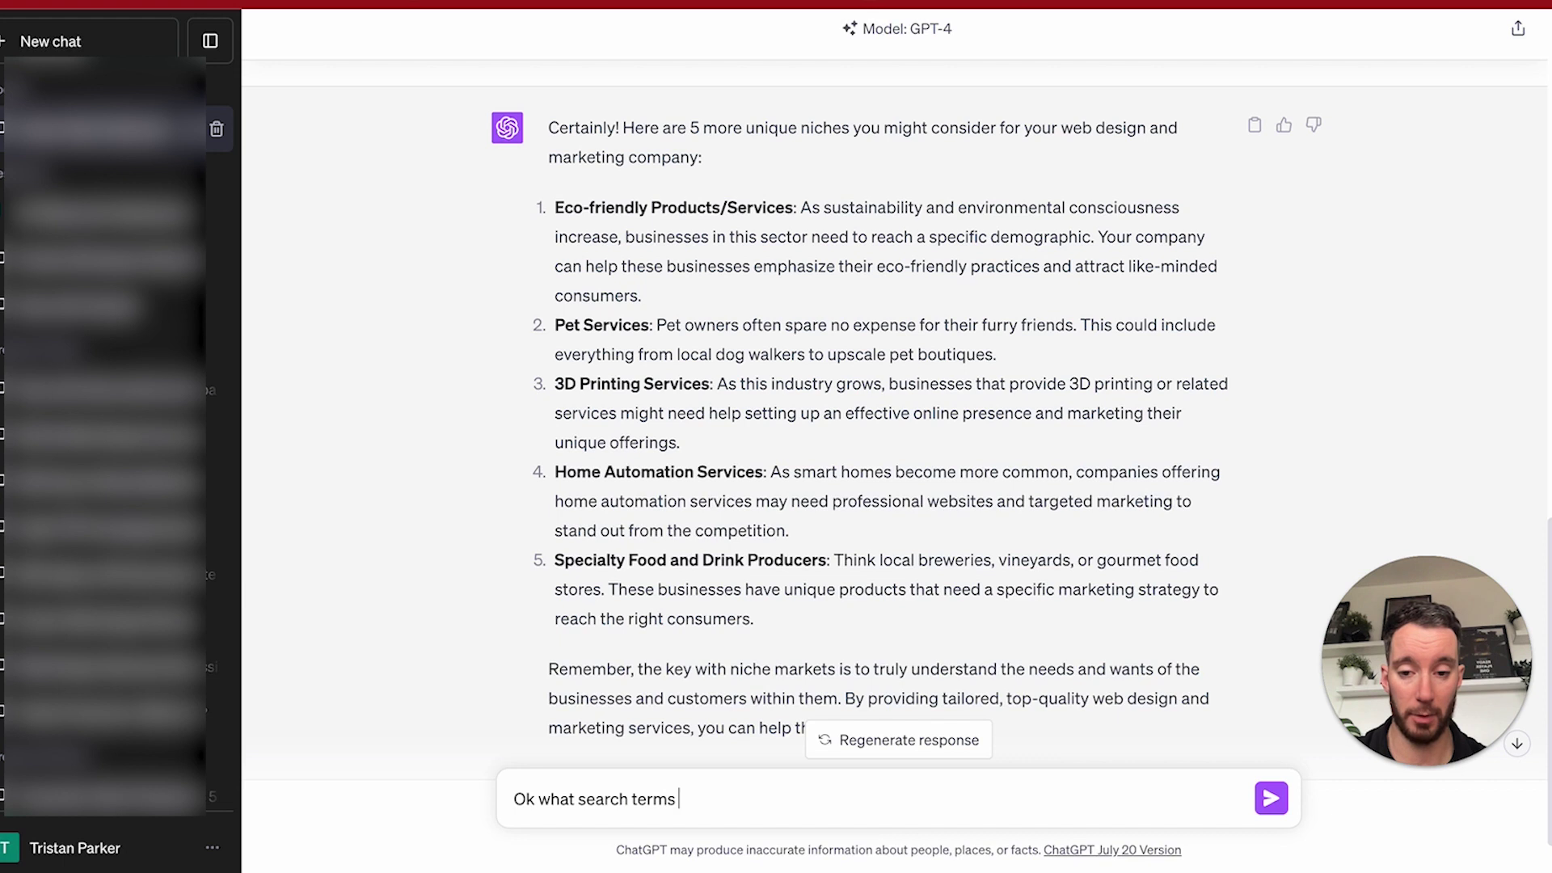
type("do I need to know in order to find businesses within the")
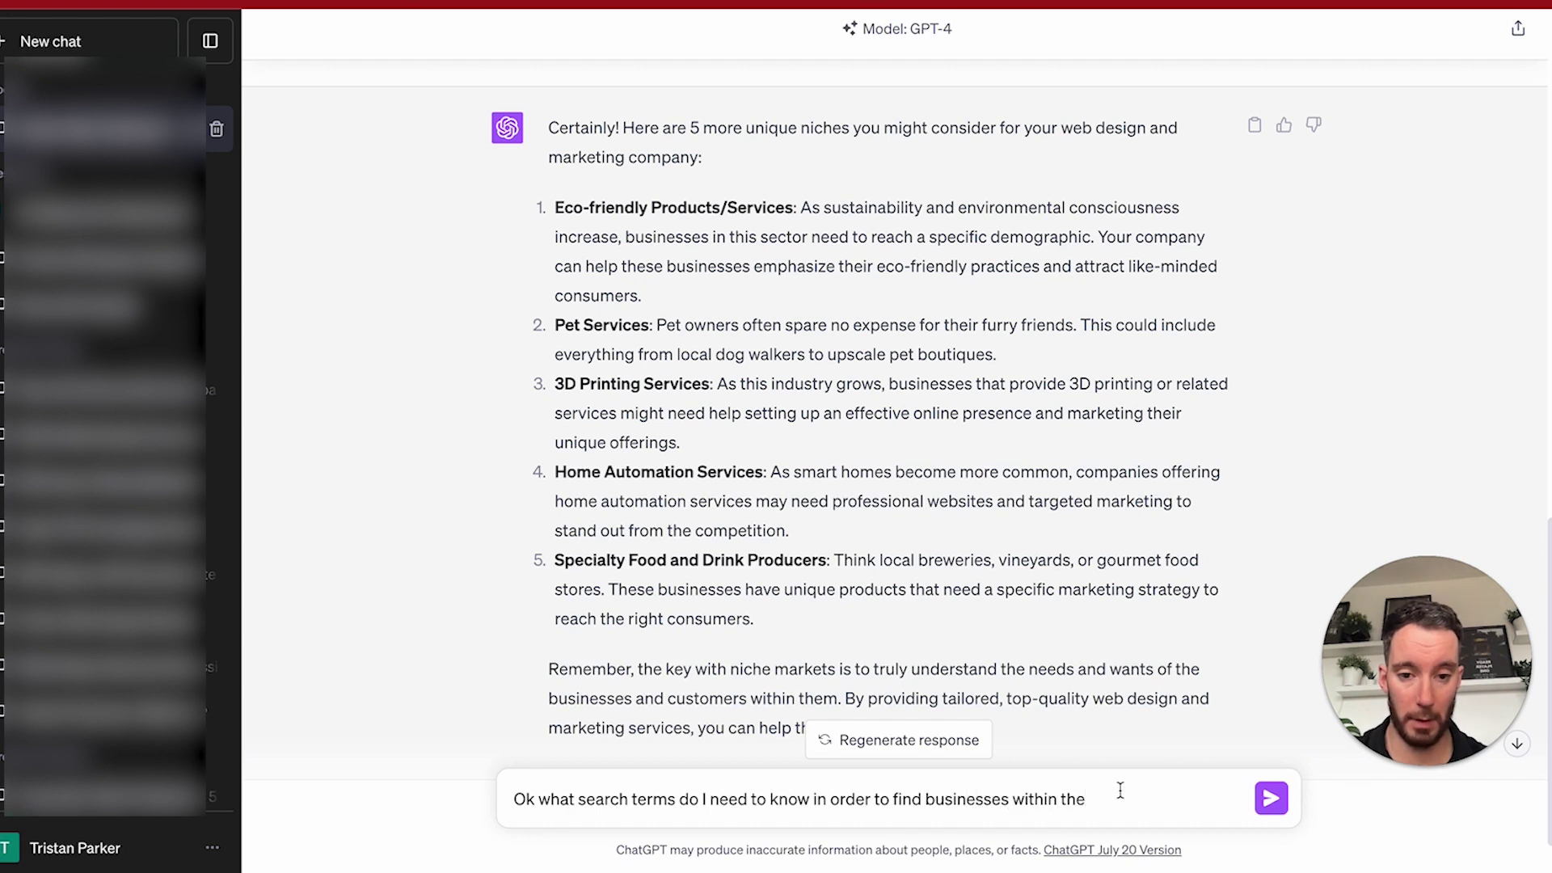
left_click_drag(762, 473, 1164, 801)
type("niche")
key("Return")
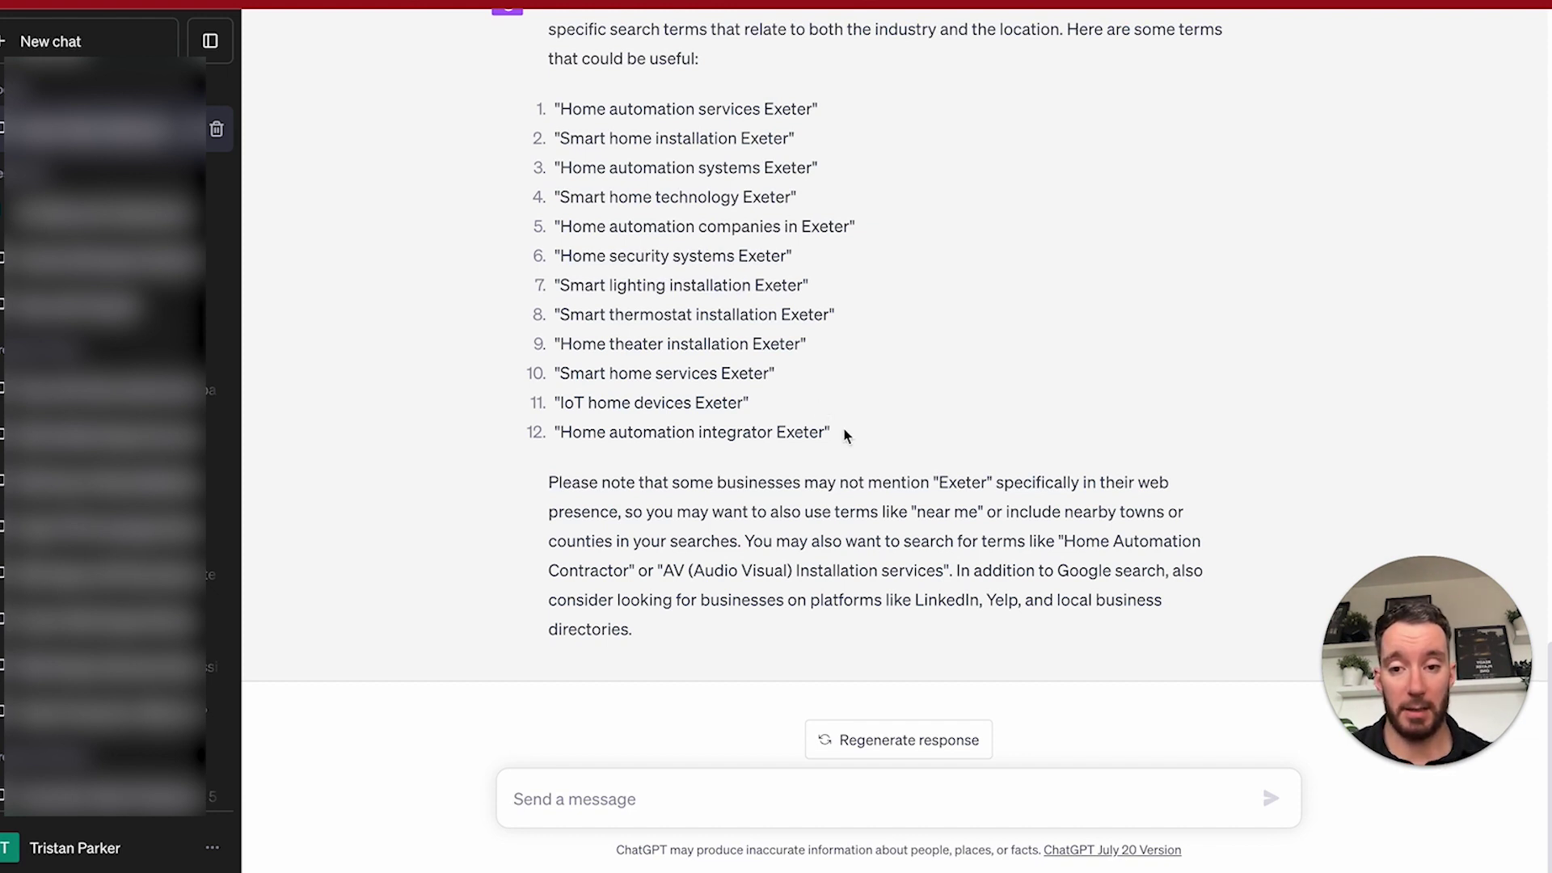
Send the follow-up "what sub niches exist within the Home Automation Services sector".
left_click_drag(843, 433, 556, 110)
left_click(591, 796)
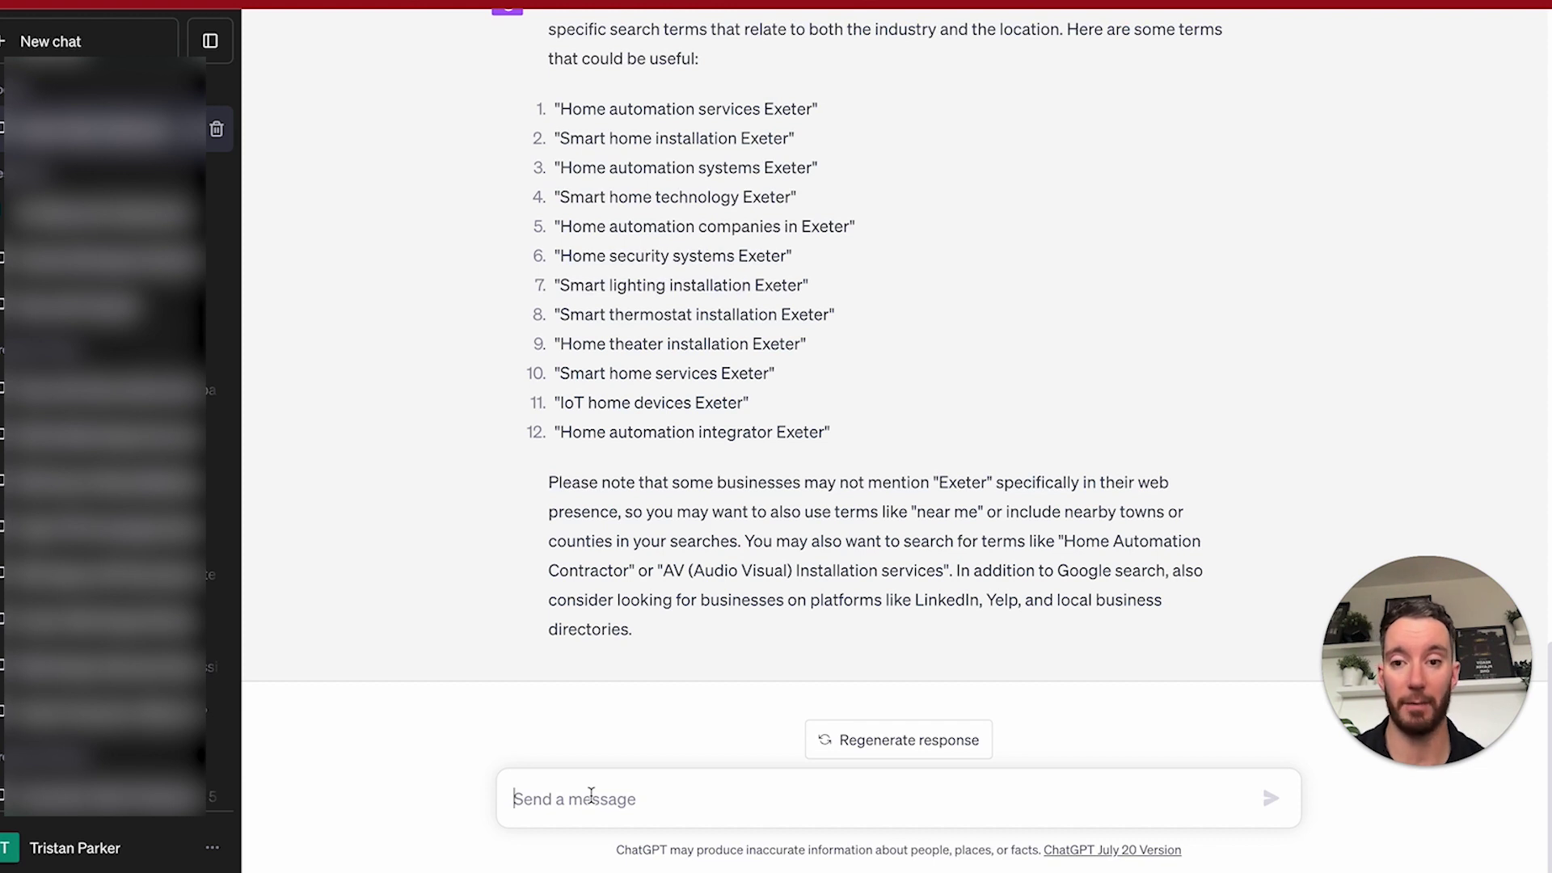
type("what subnic")
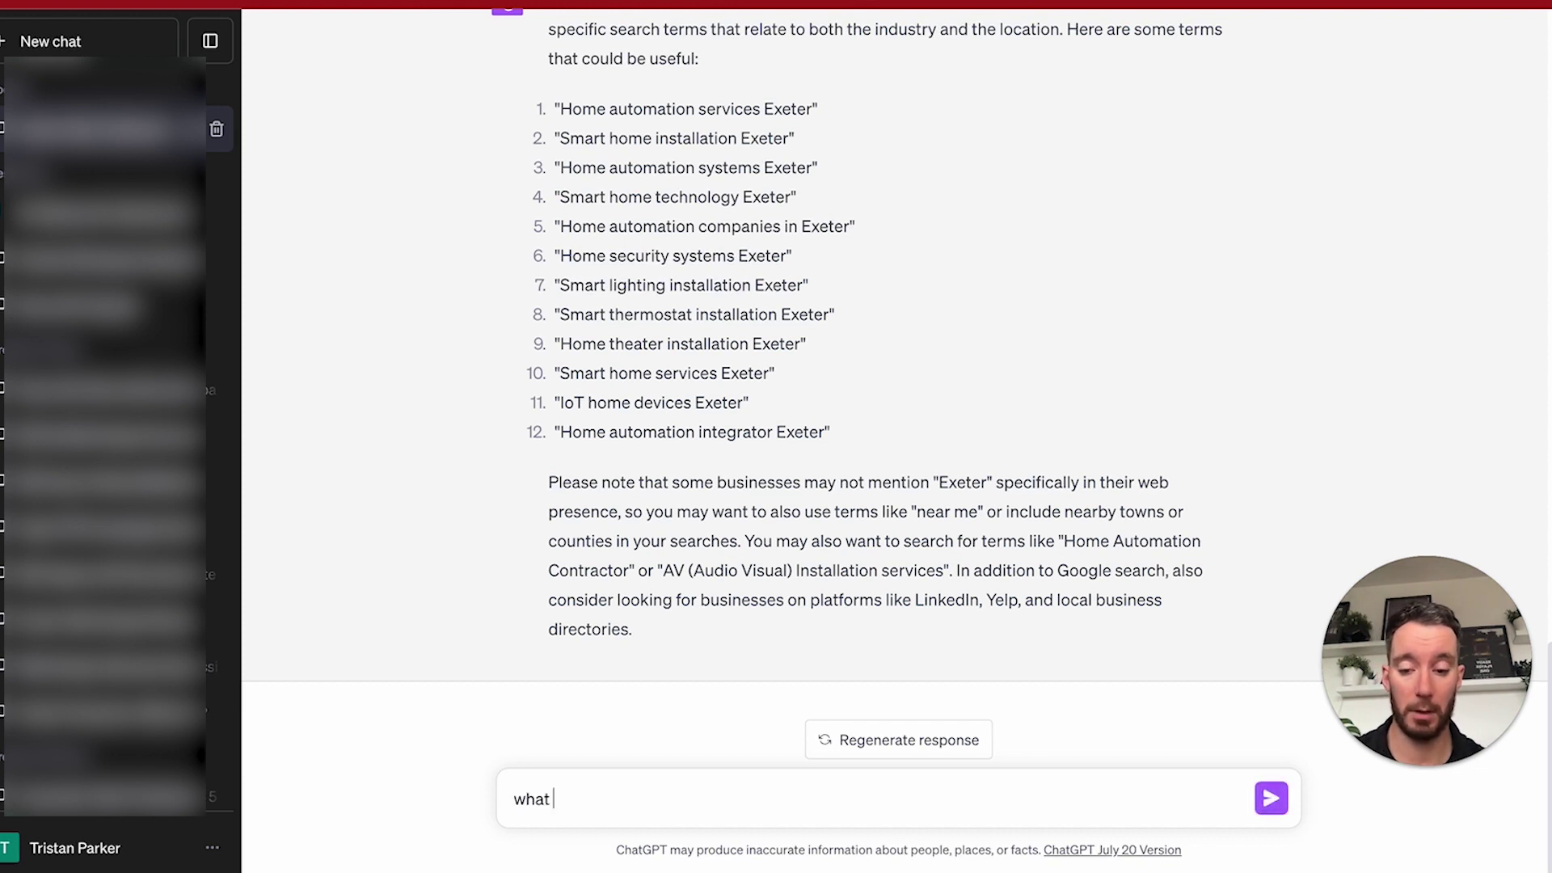
type("hes exist withn the Home Automation Service")
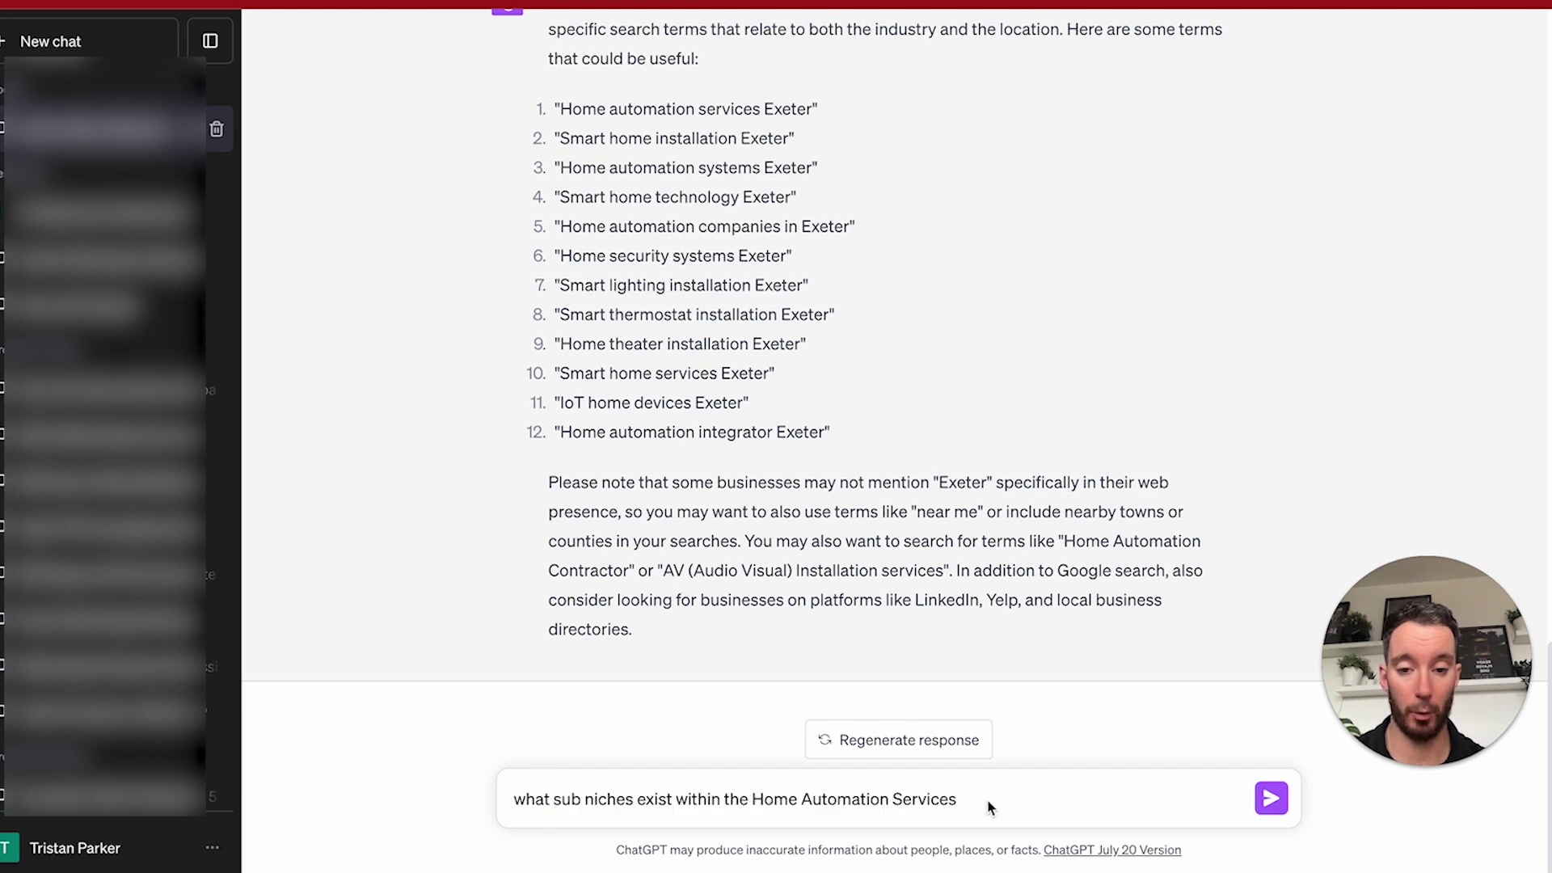
type("sector")
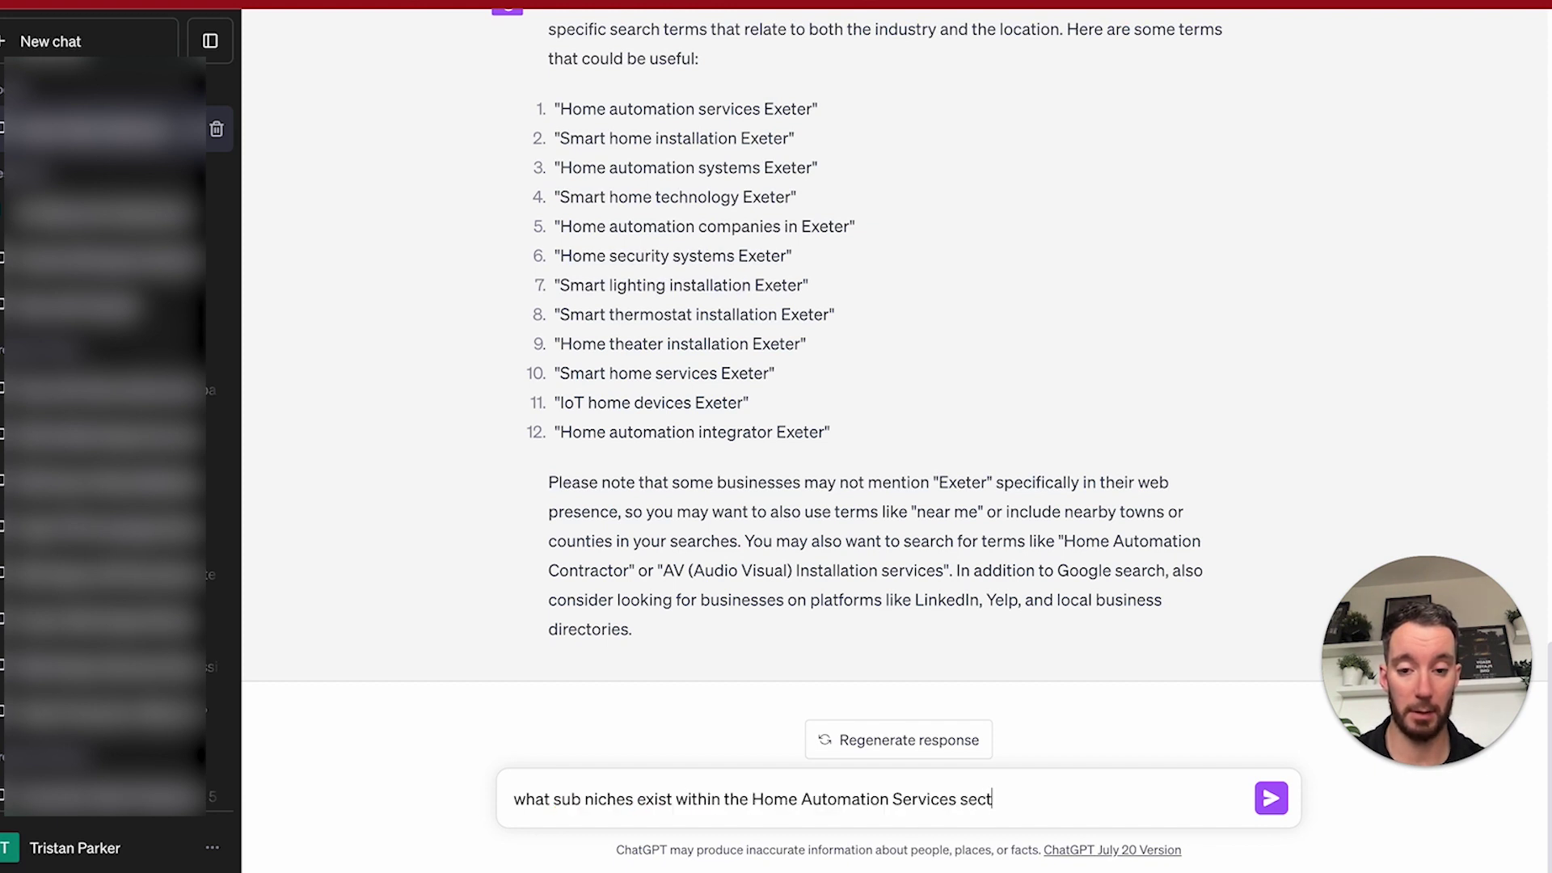
key("Return")
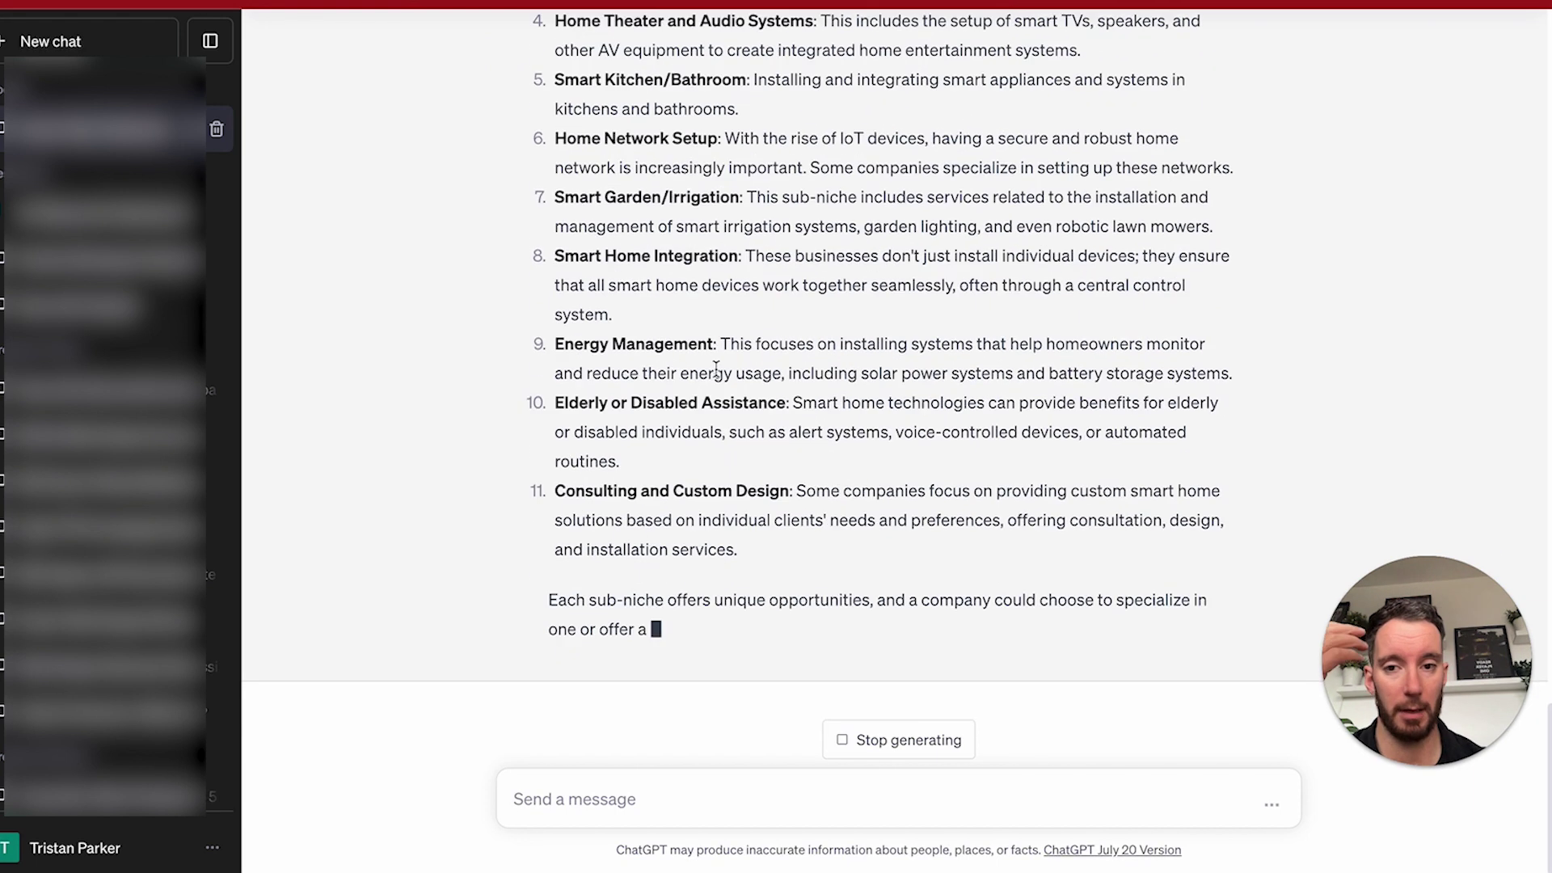
Examine the opening sub-niches in the reply, highlighting Smart Lighting, Home Security Systems and Climate Control.
scroll(716, 368, "up", 2)
scroll(716, 367, "up", 5)
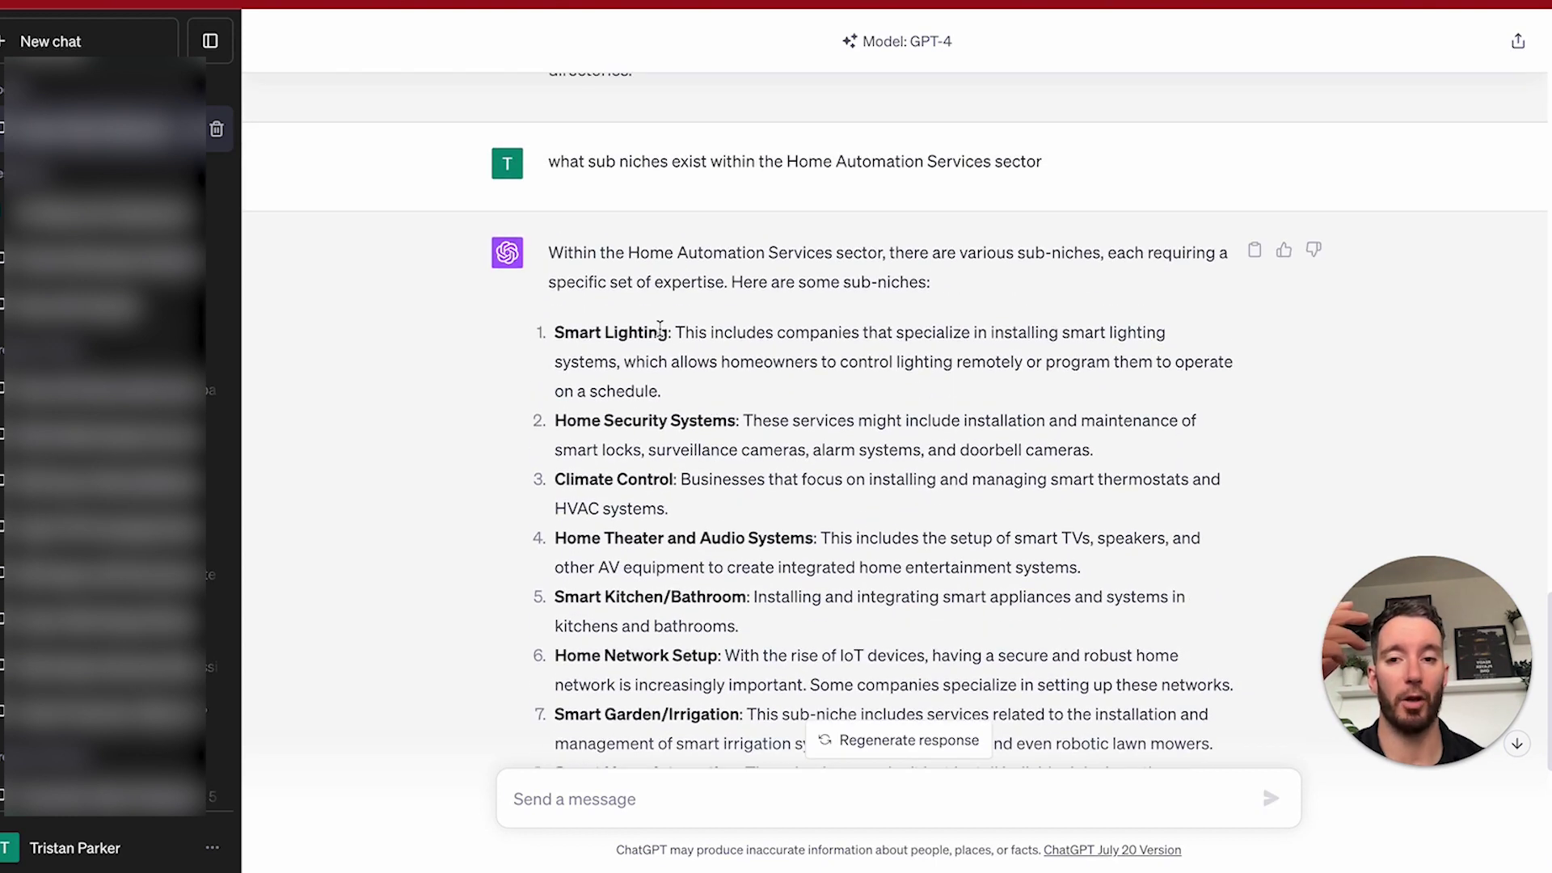
left_click_drag(668, 335, 551, 340)
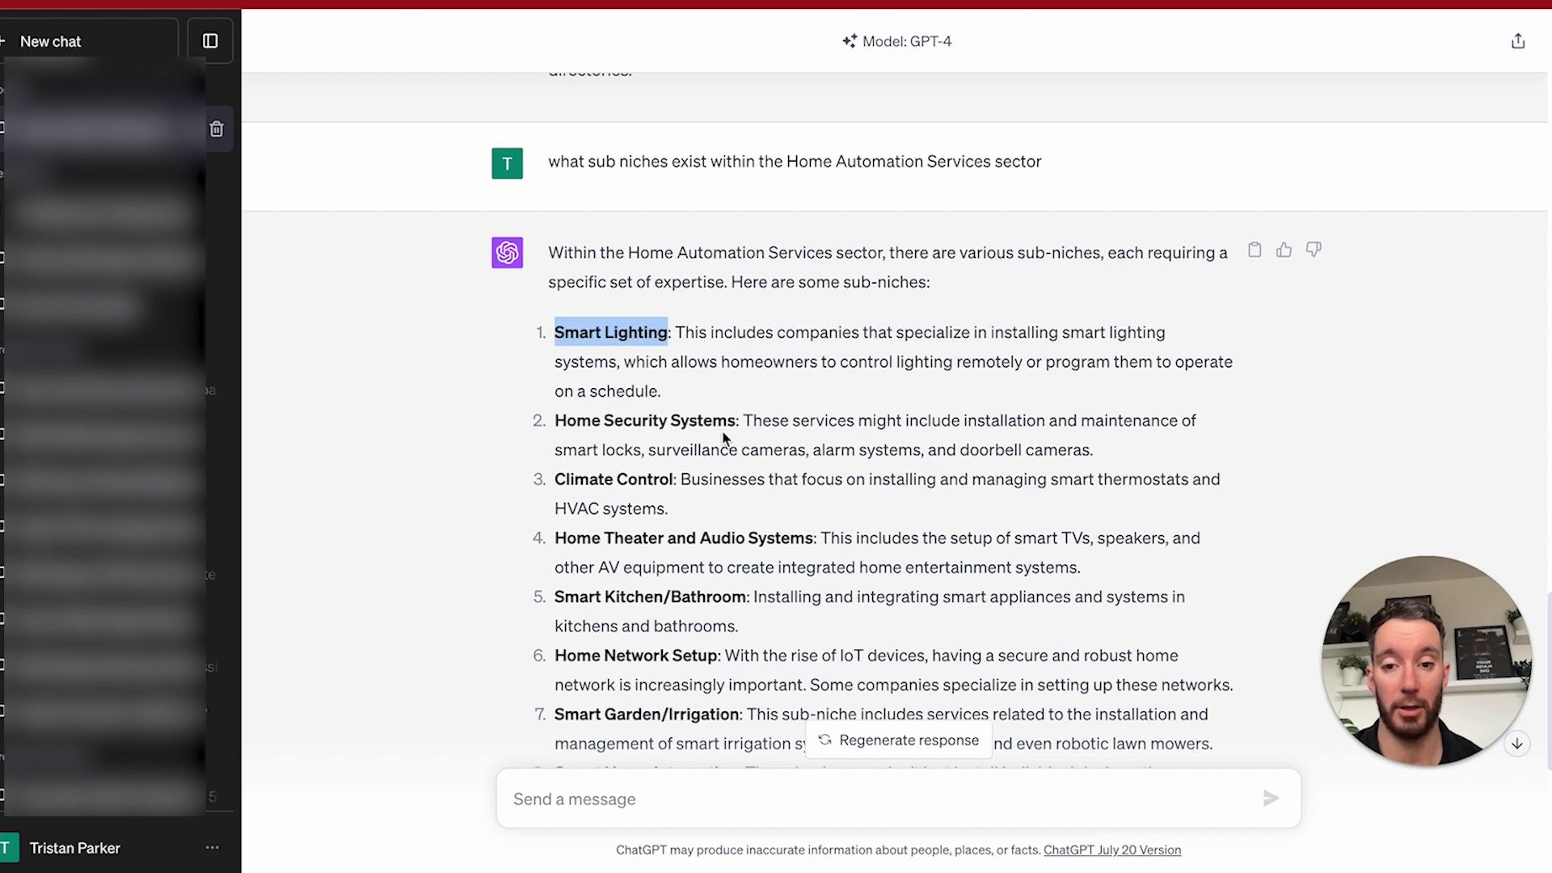
left_click_drag(738, 419, 549, 421)
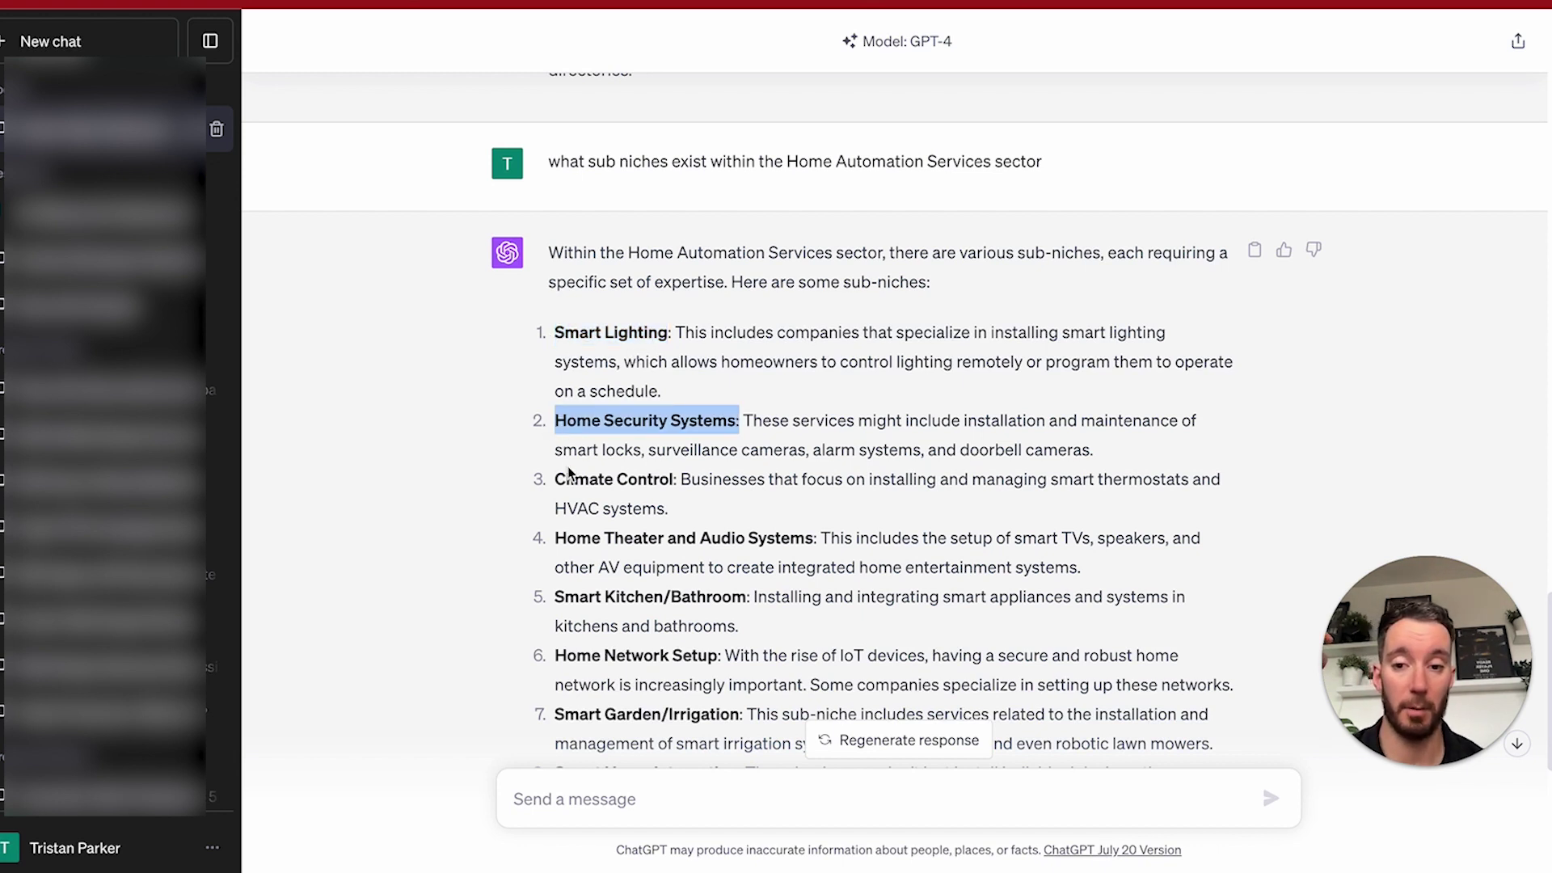
left_click_drag(556, 479, 660, 480)
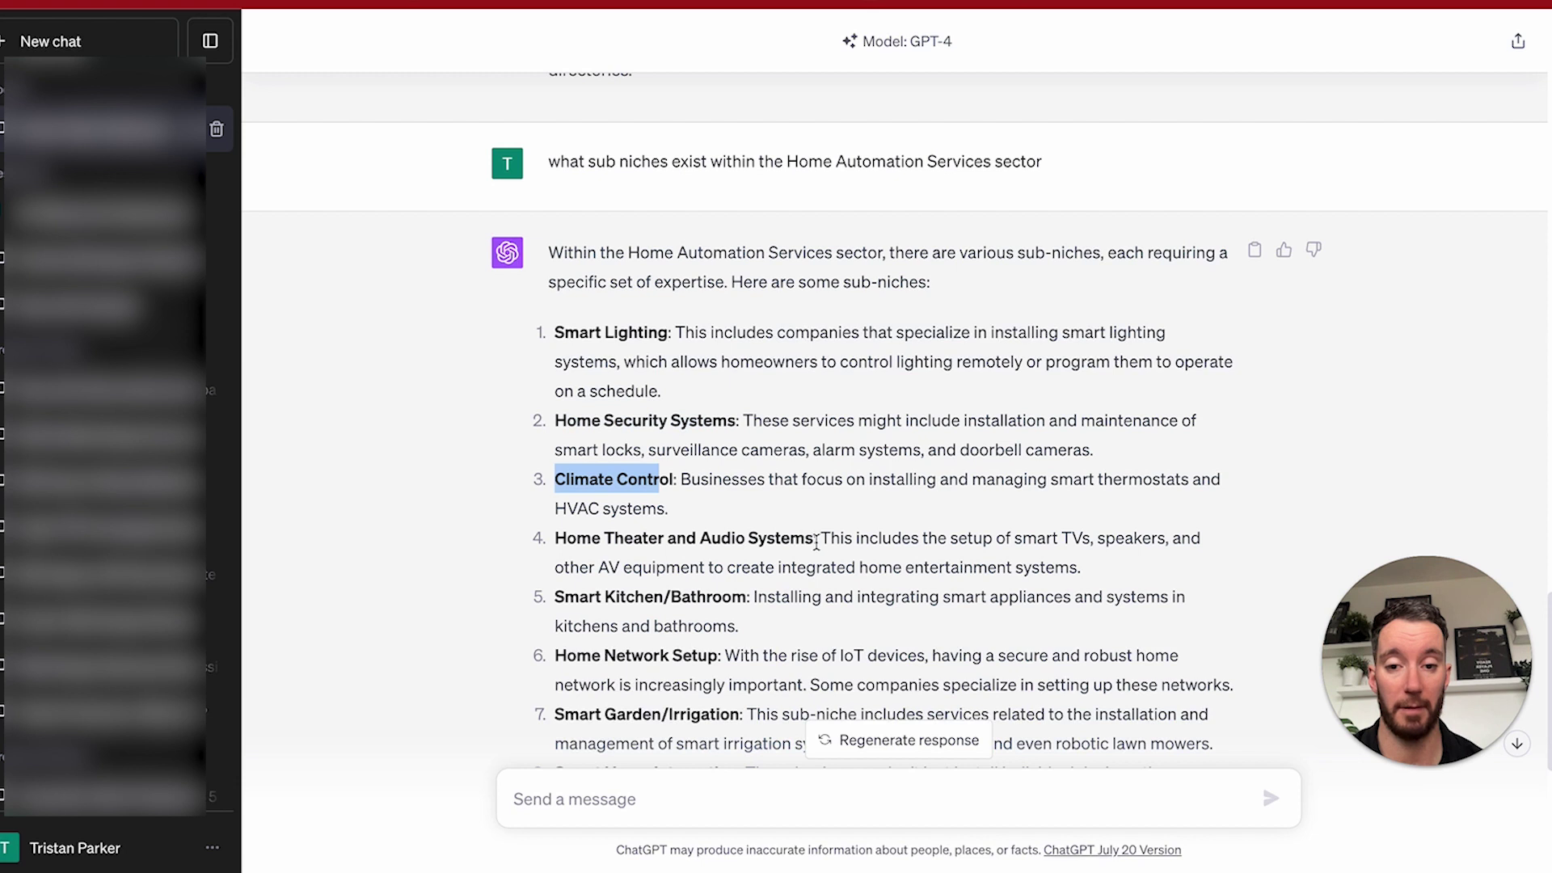
scroll(635, 317, "down", 1)
scroll(758, 337, "up", 2)
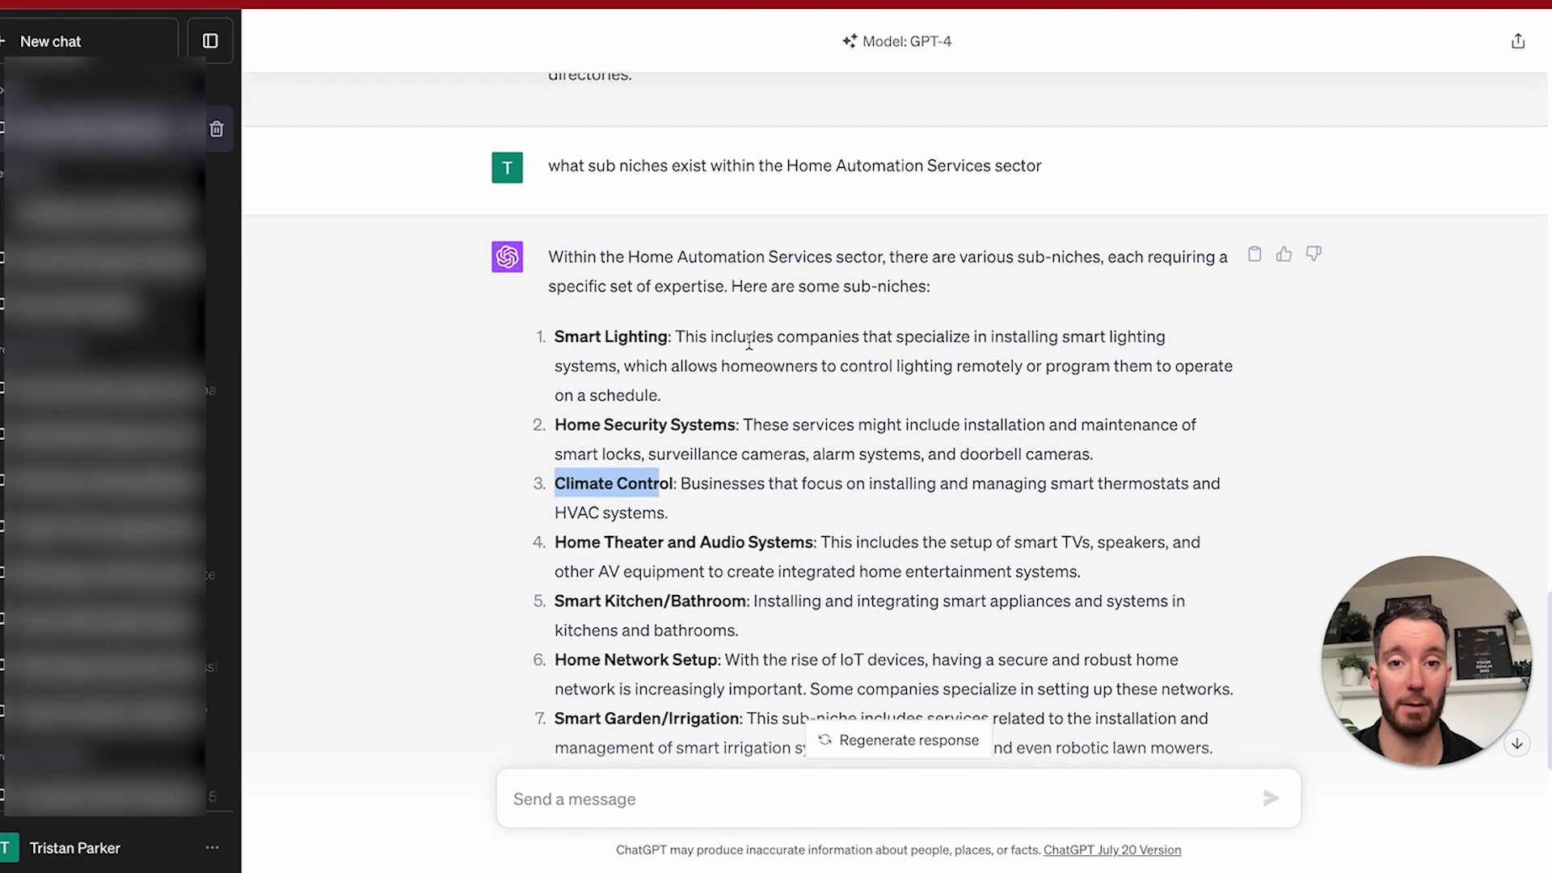
Highlight Home Automation Services in the question and review the full sub-niche list through Consulting and Custom Design.
left_click_drag(784, 200, 992, 192)
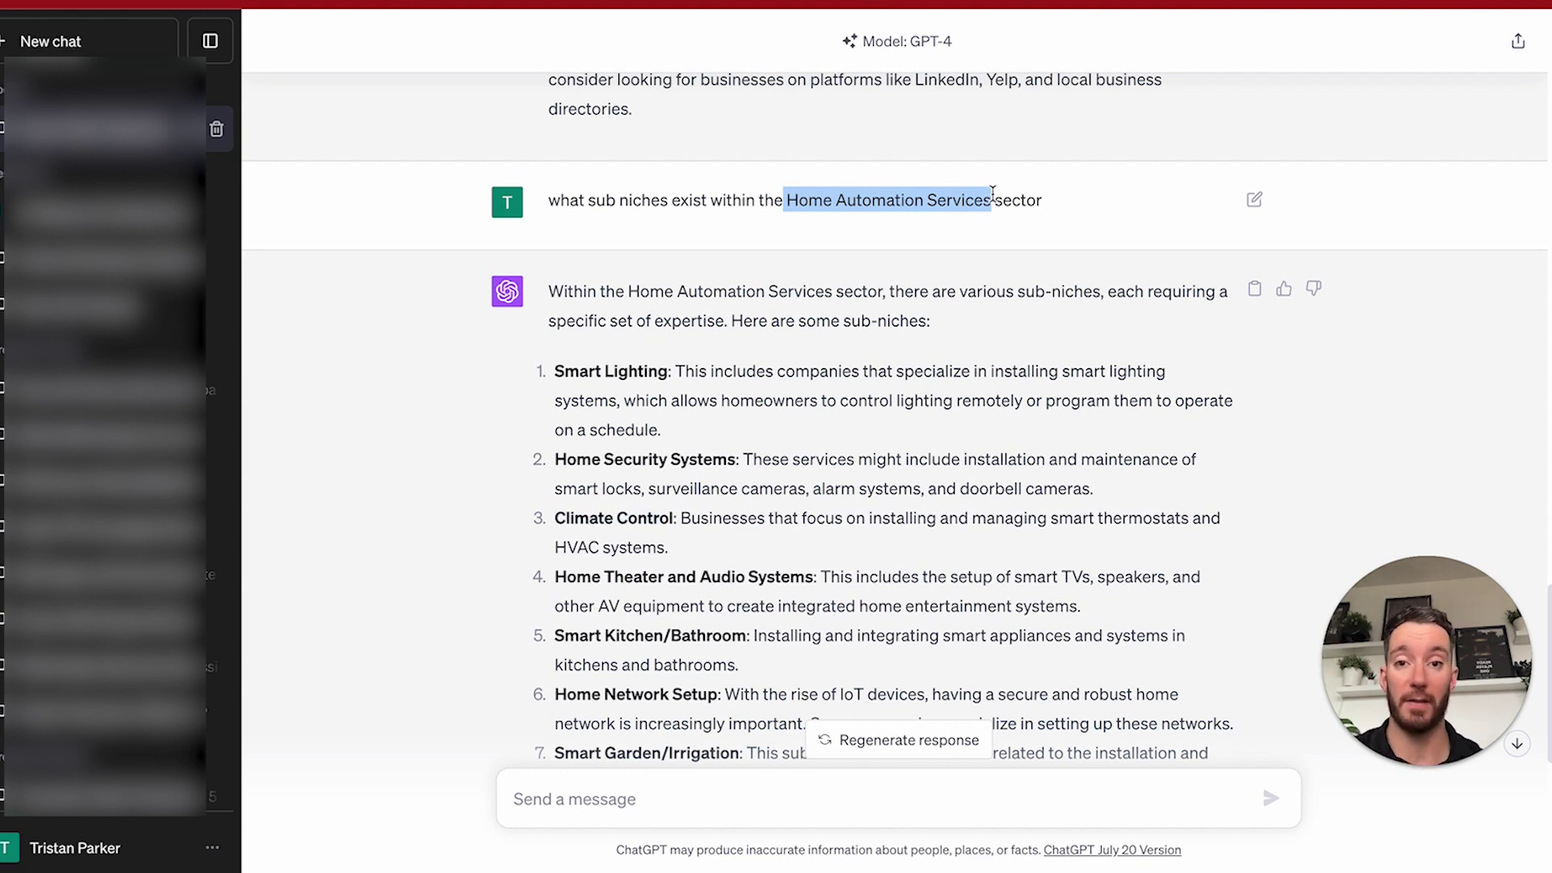
scroll(612, 349, "down", 1)
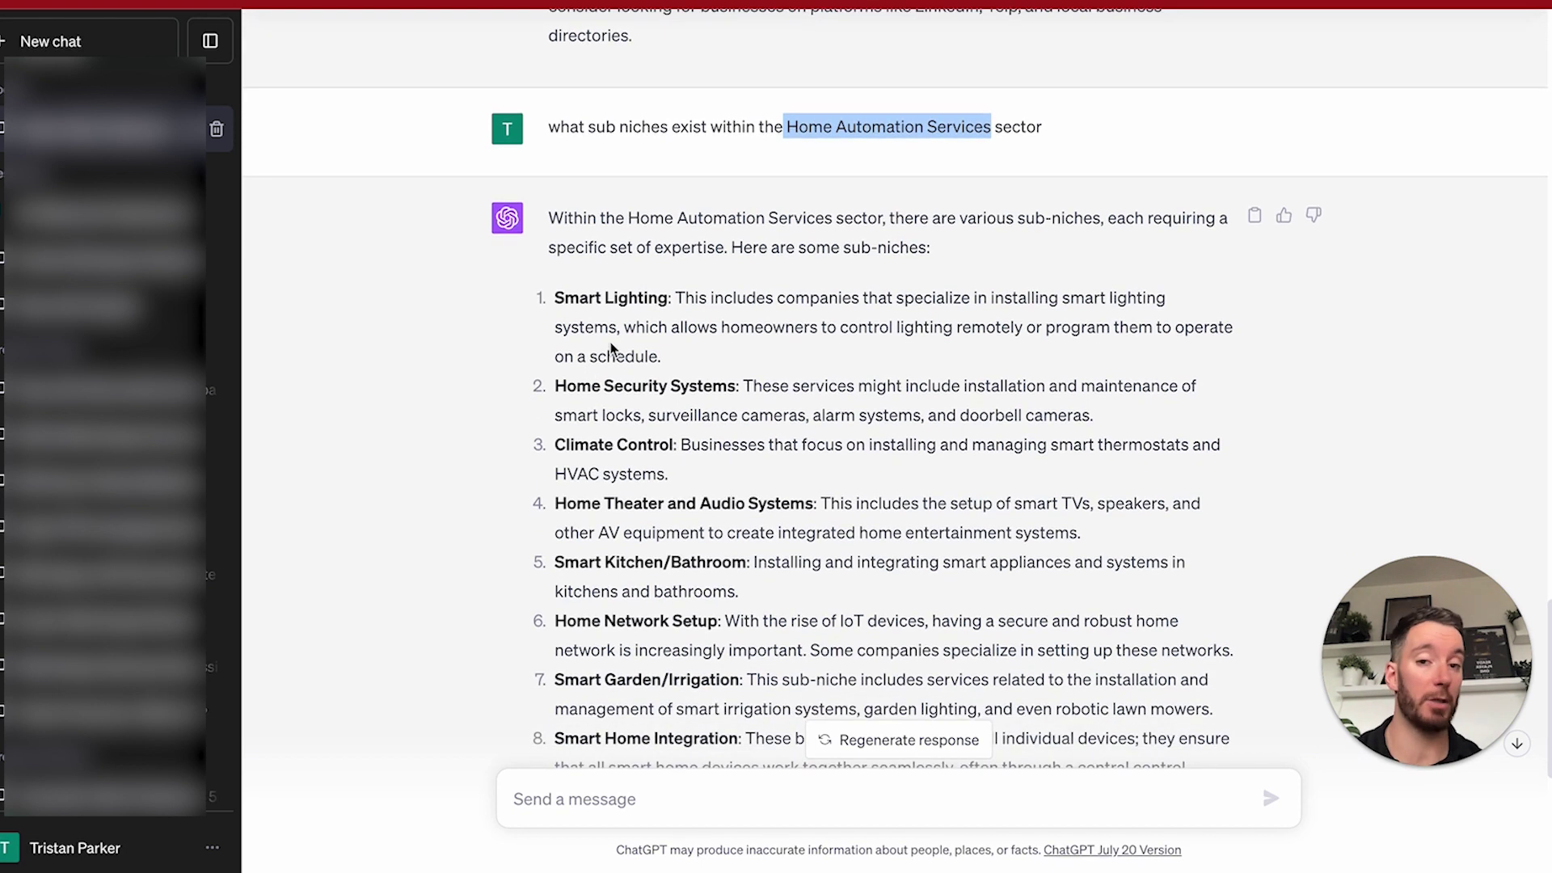
scroll(612, 350, "down", 1)
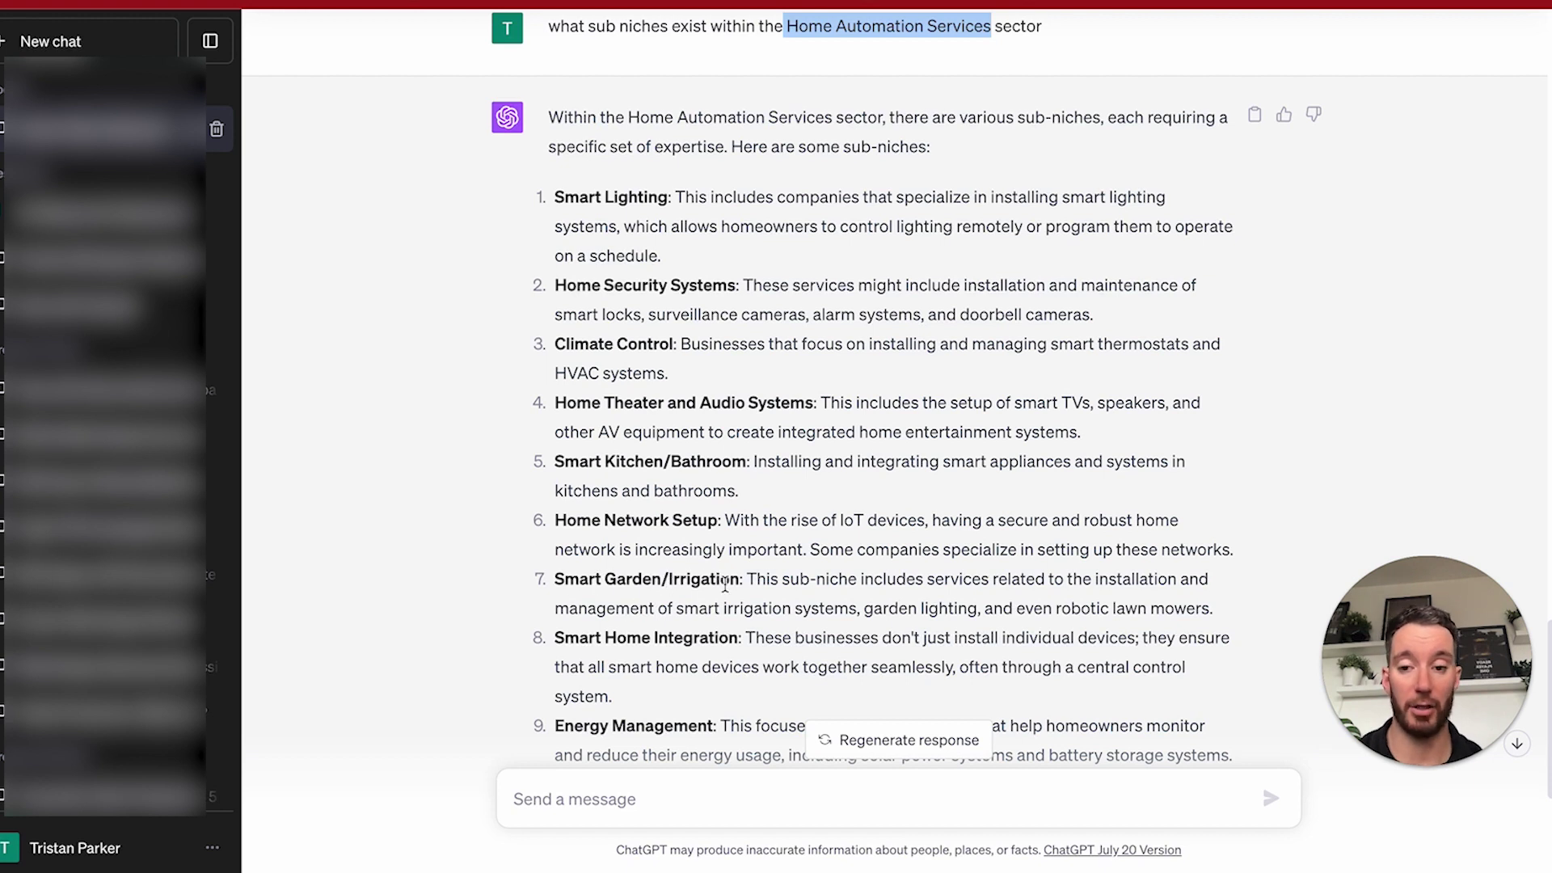
scroll(659, 627, "down", 1)
scroll(714, 567, "down", 2)
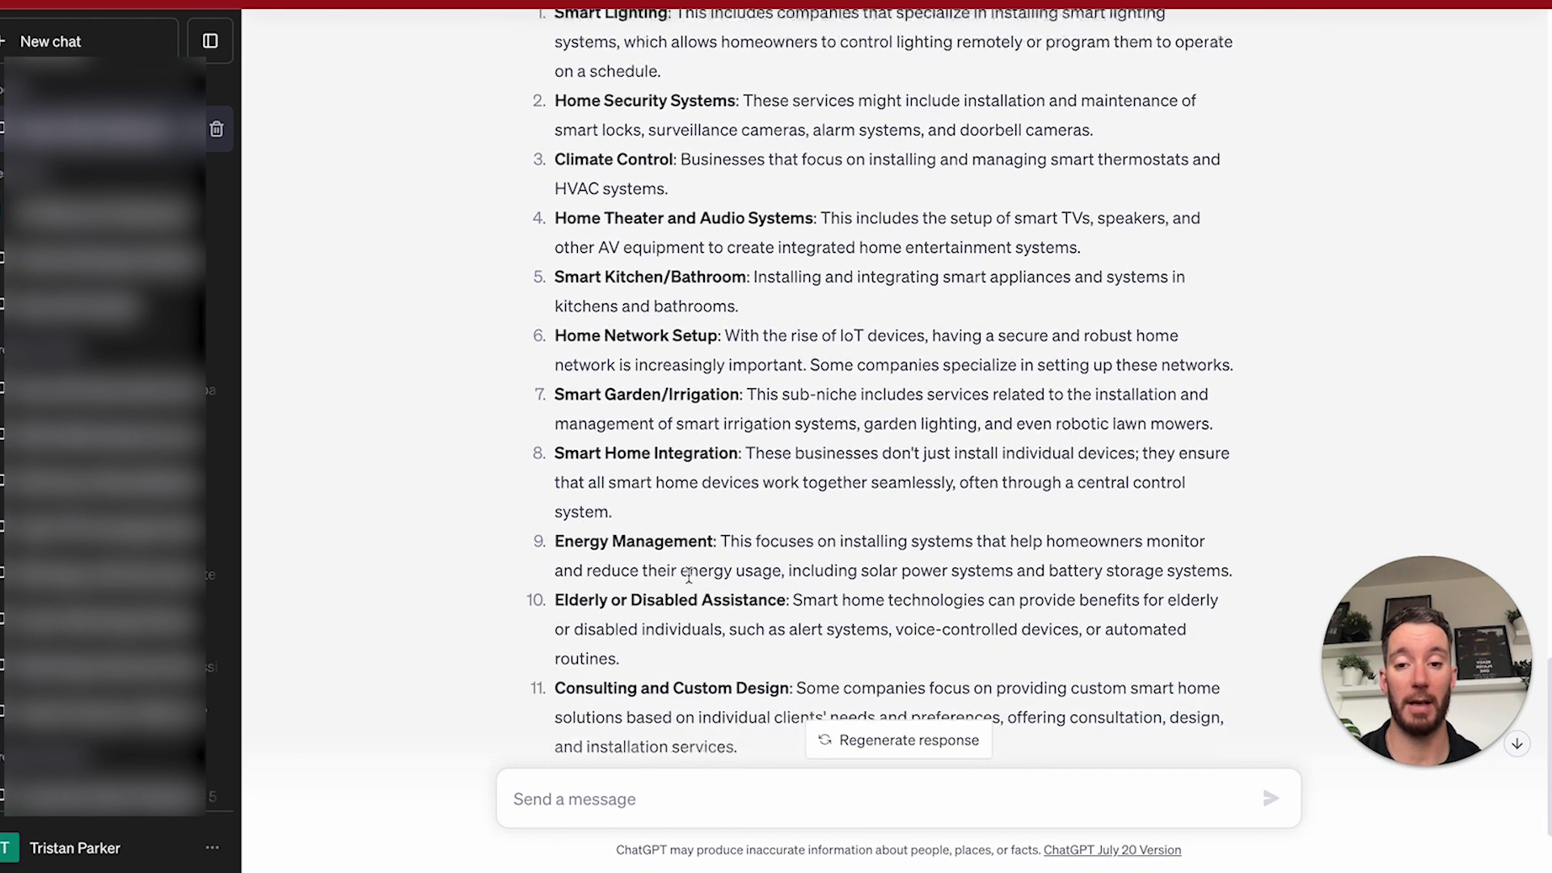
scroll(683, 453, "down", 2)
scroll(676, 437, "up", 6)
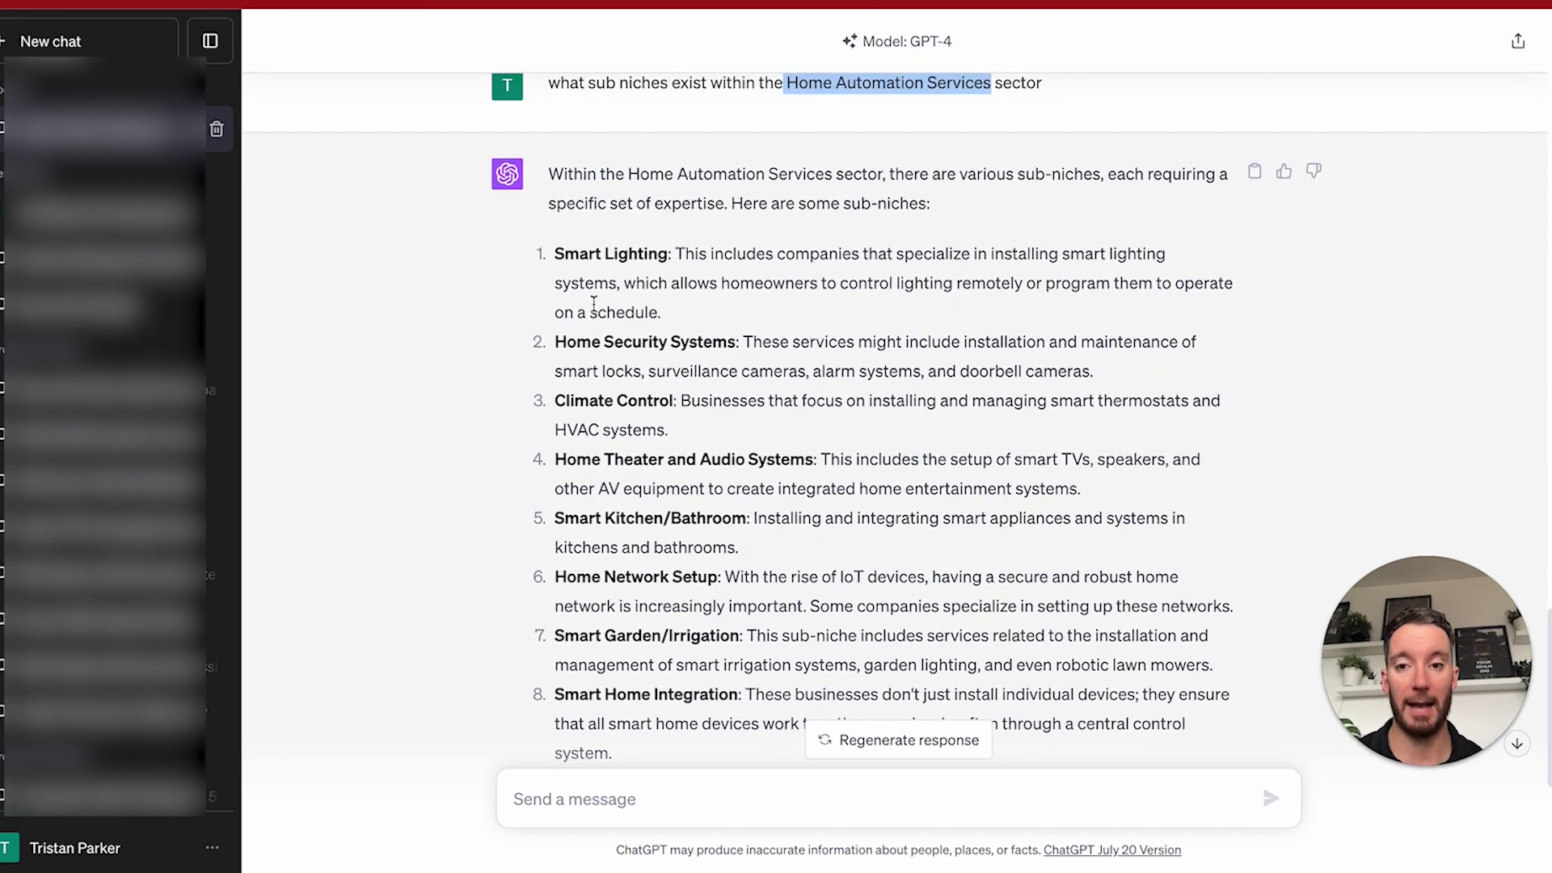
scroll(596, 305, "down", 3)
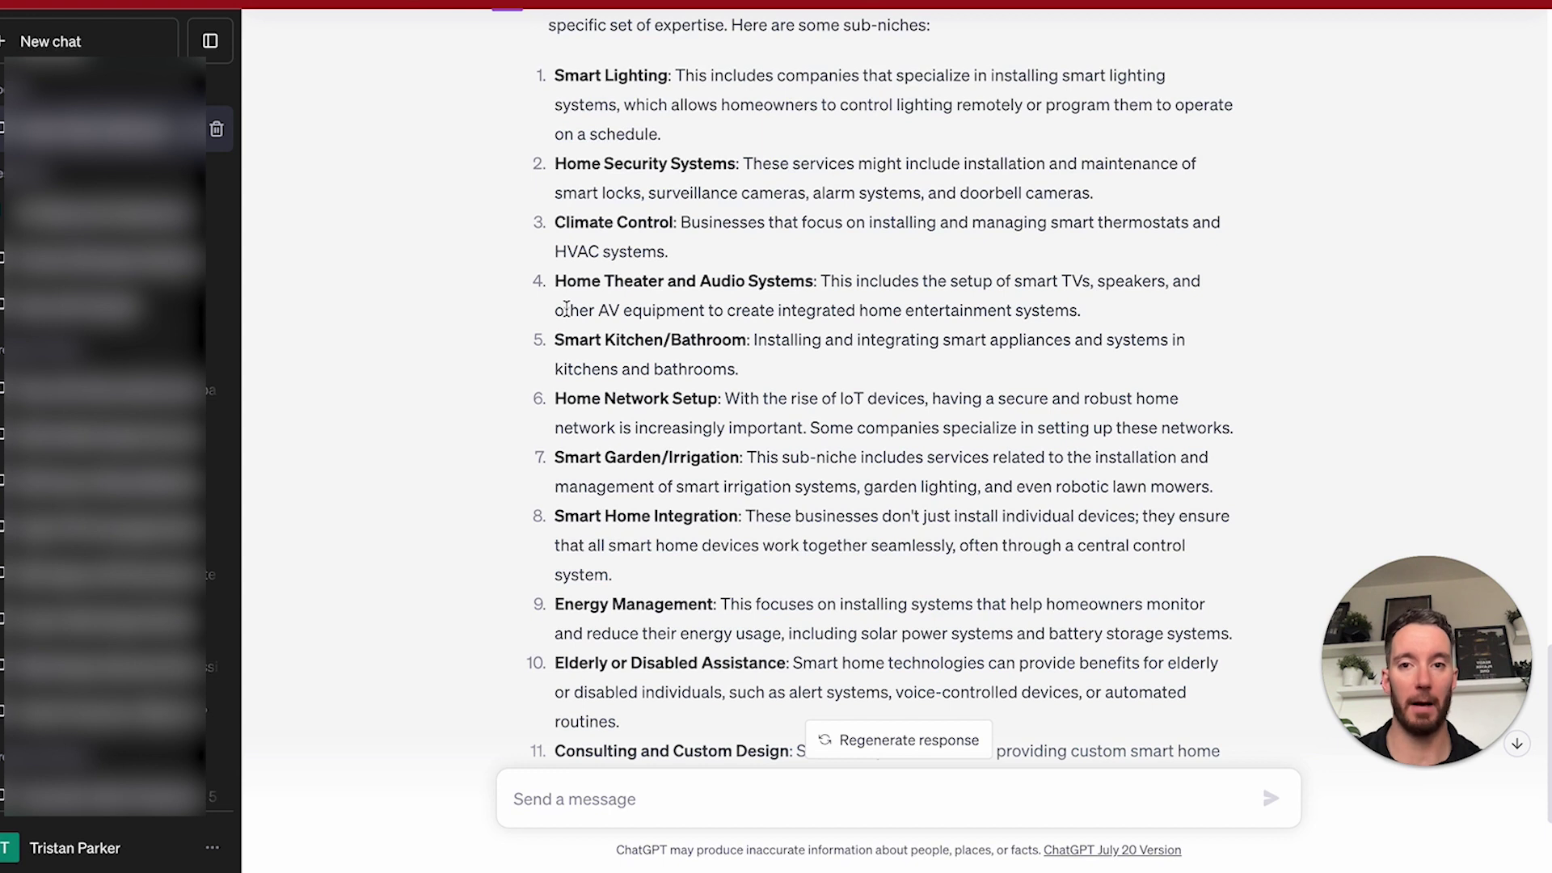
scroll(731, 303, "down", 2)
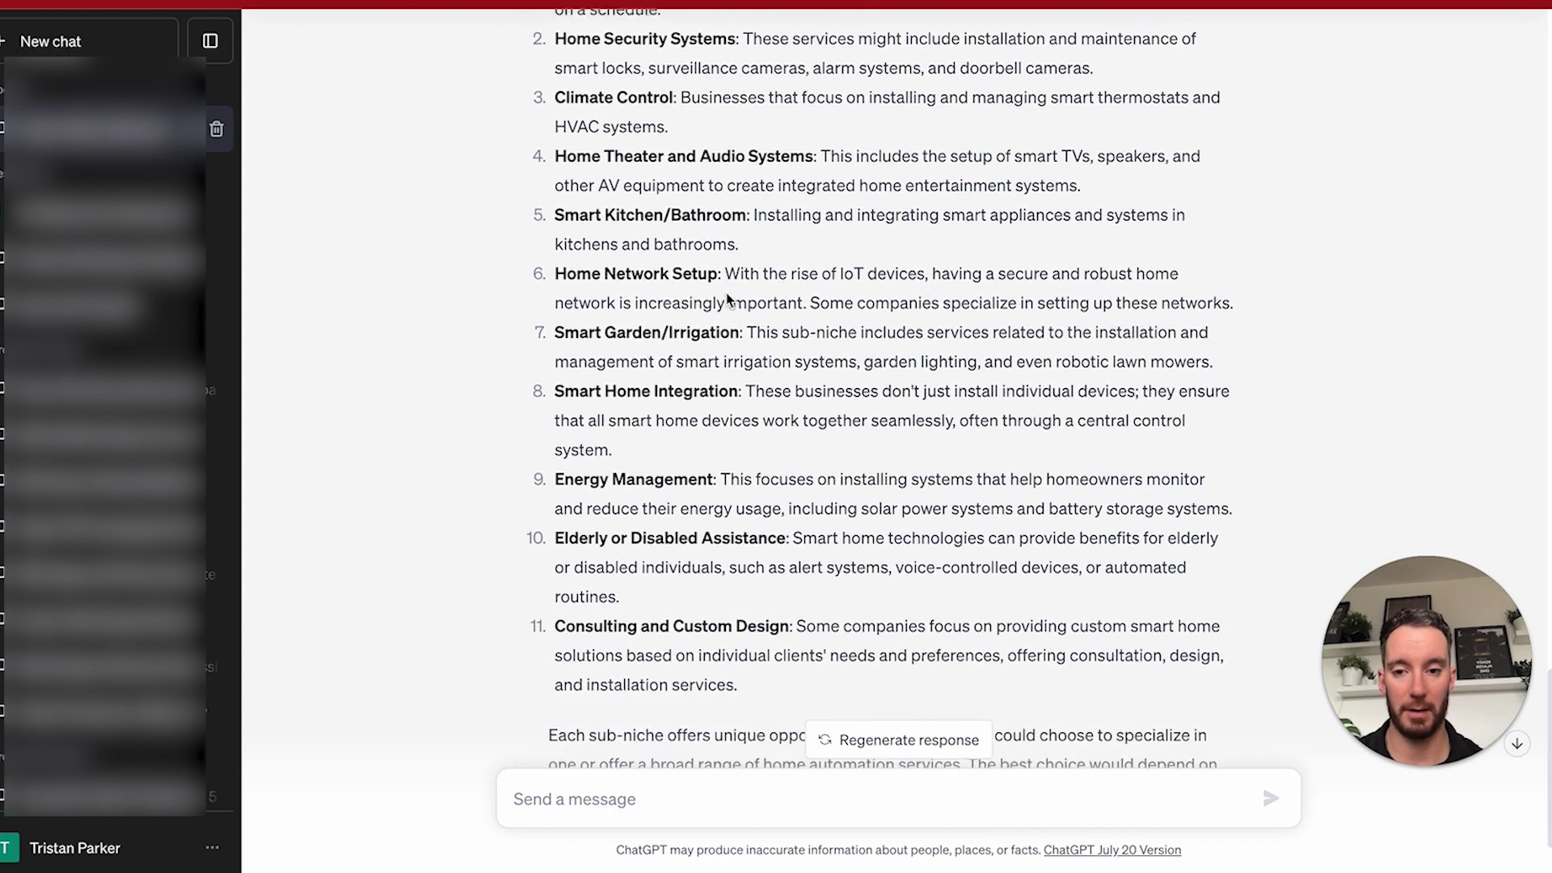
scroll(634, 486, "up", 6)
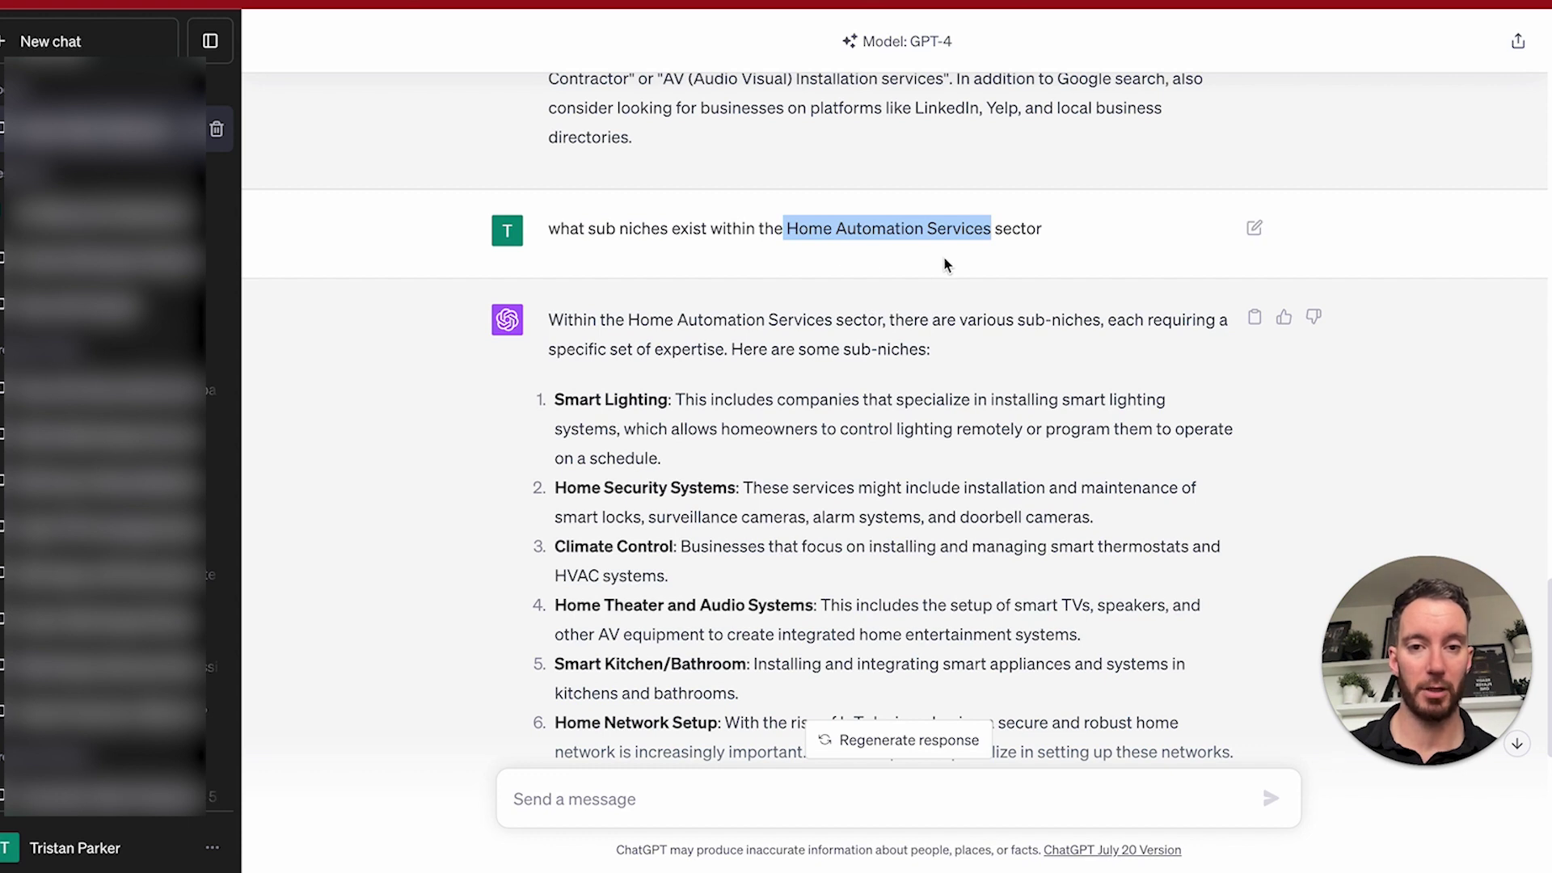
scroll(709, 399, "down", 3)
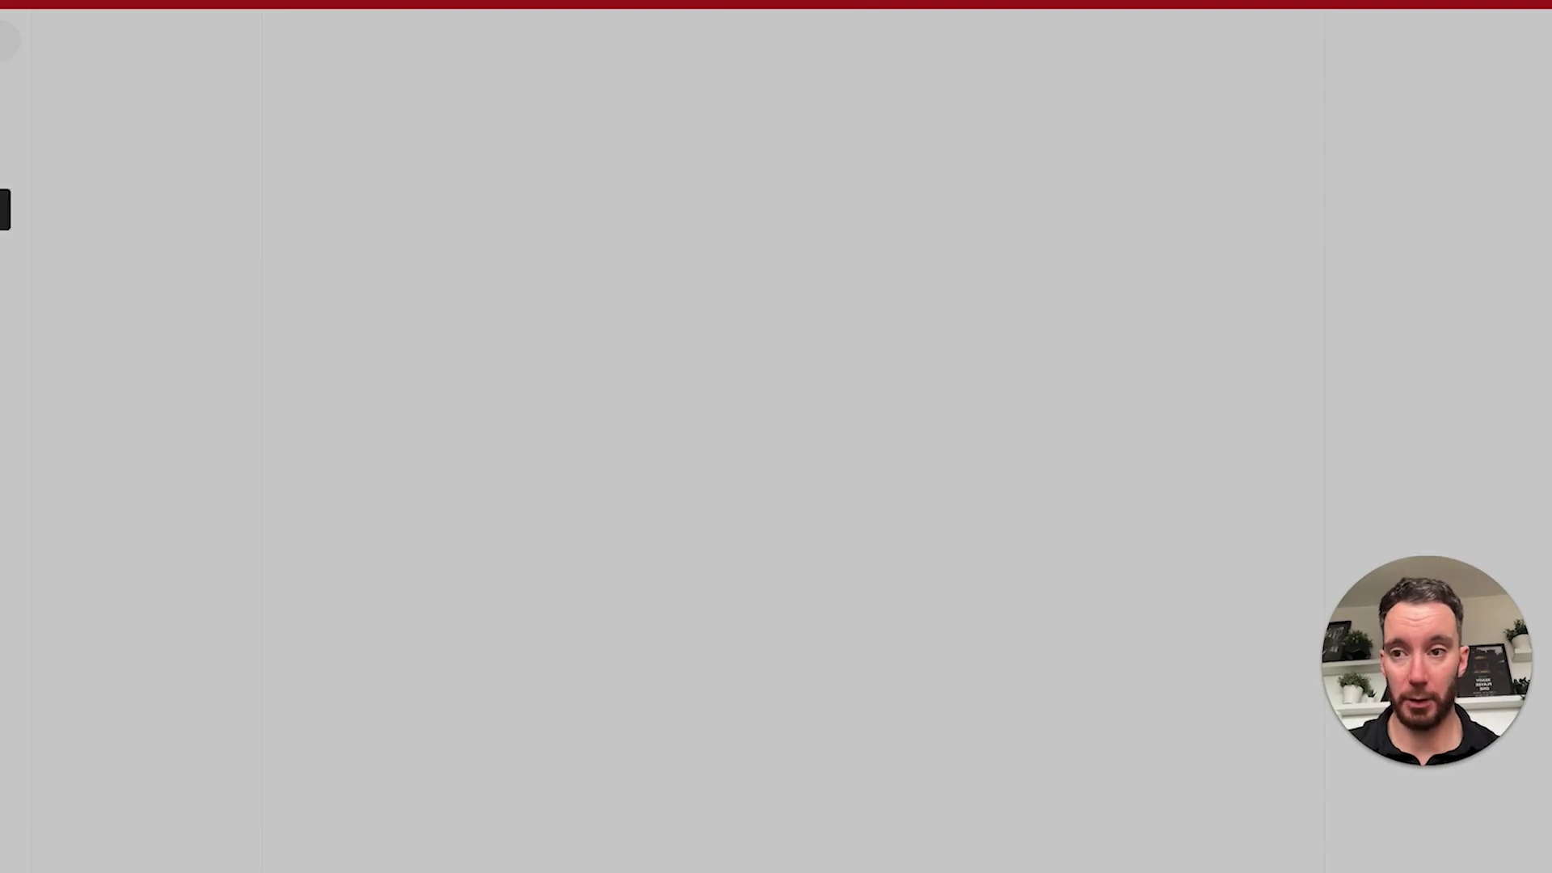
Search Google for "ideal customer profile icp".
type("ideal")
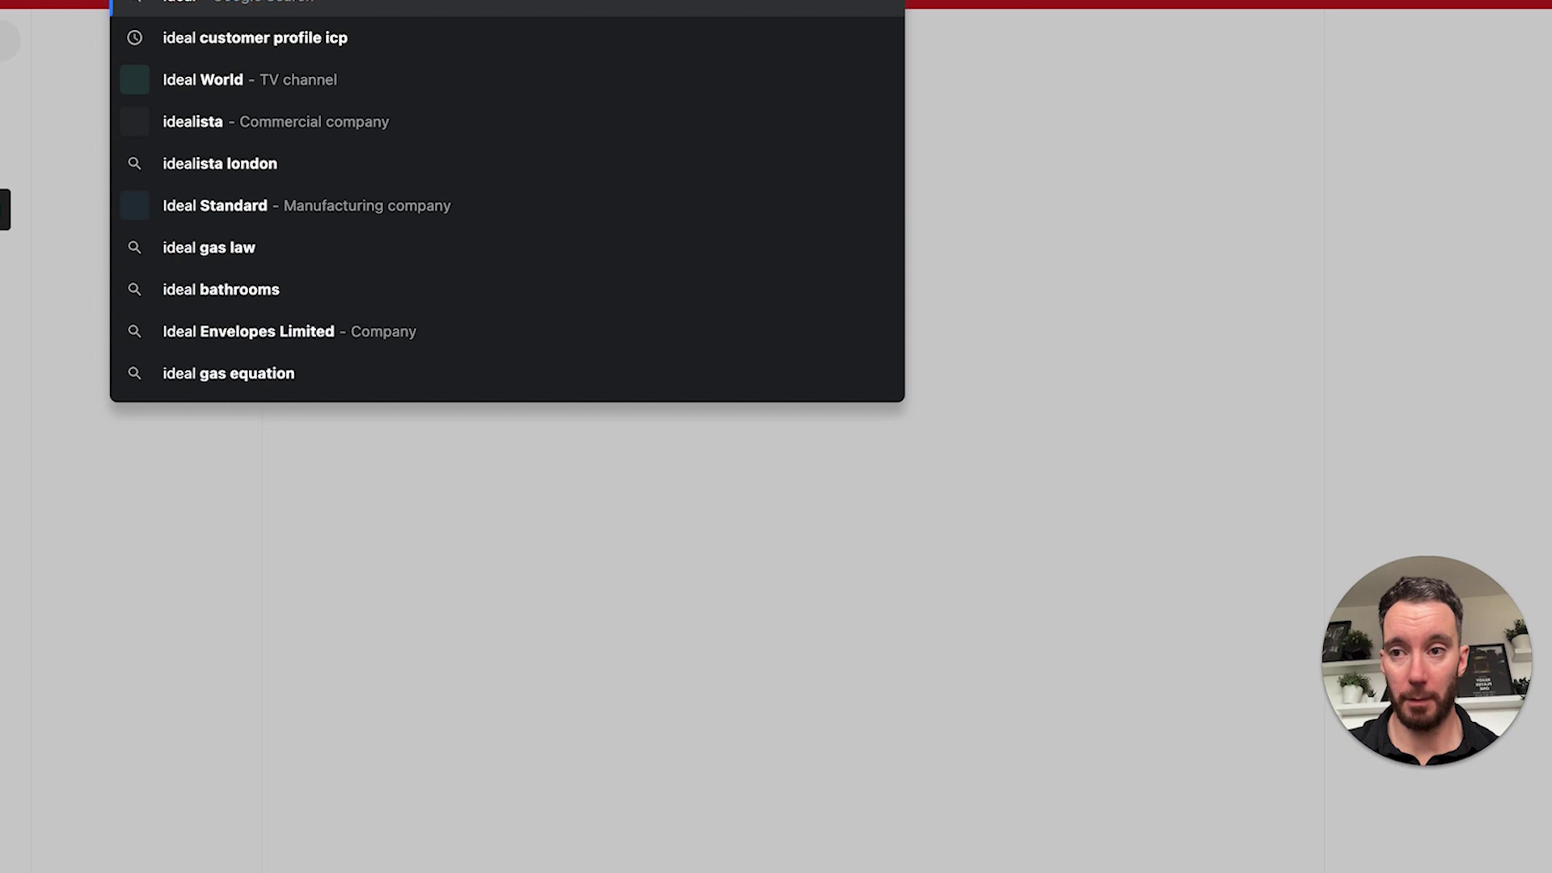
type(" customer profile icp")
key("Return")
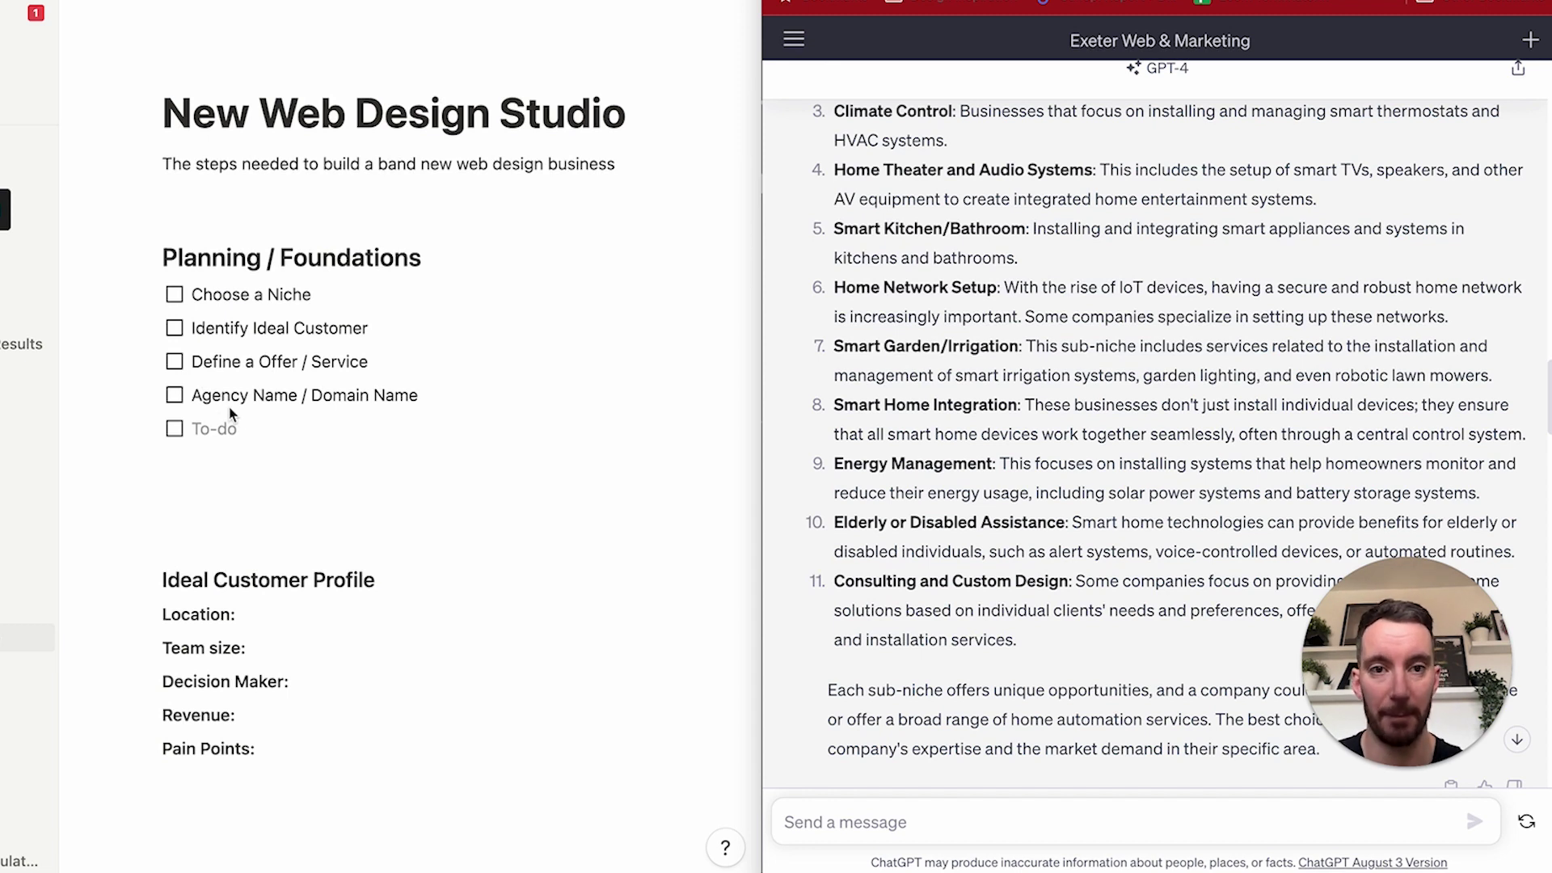
In the New Web Design Studio plan, tick off Choose a Niche and enter Exeter / Devon in regular weight as the ideal customer's location.
left_click(173, 295)
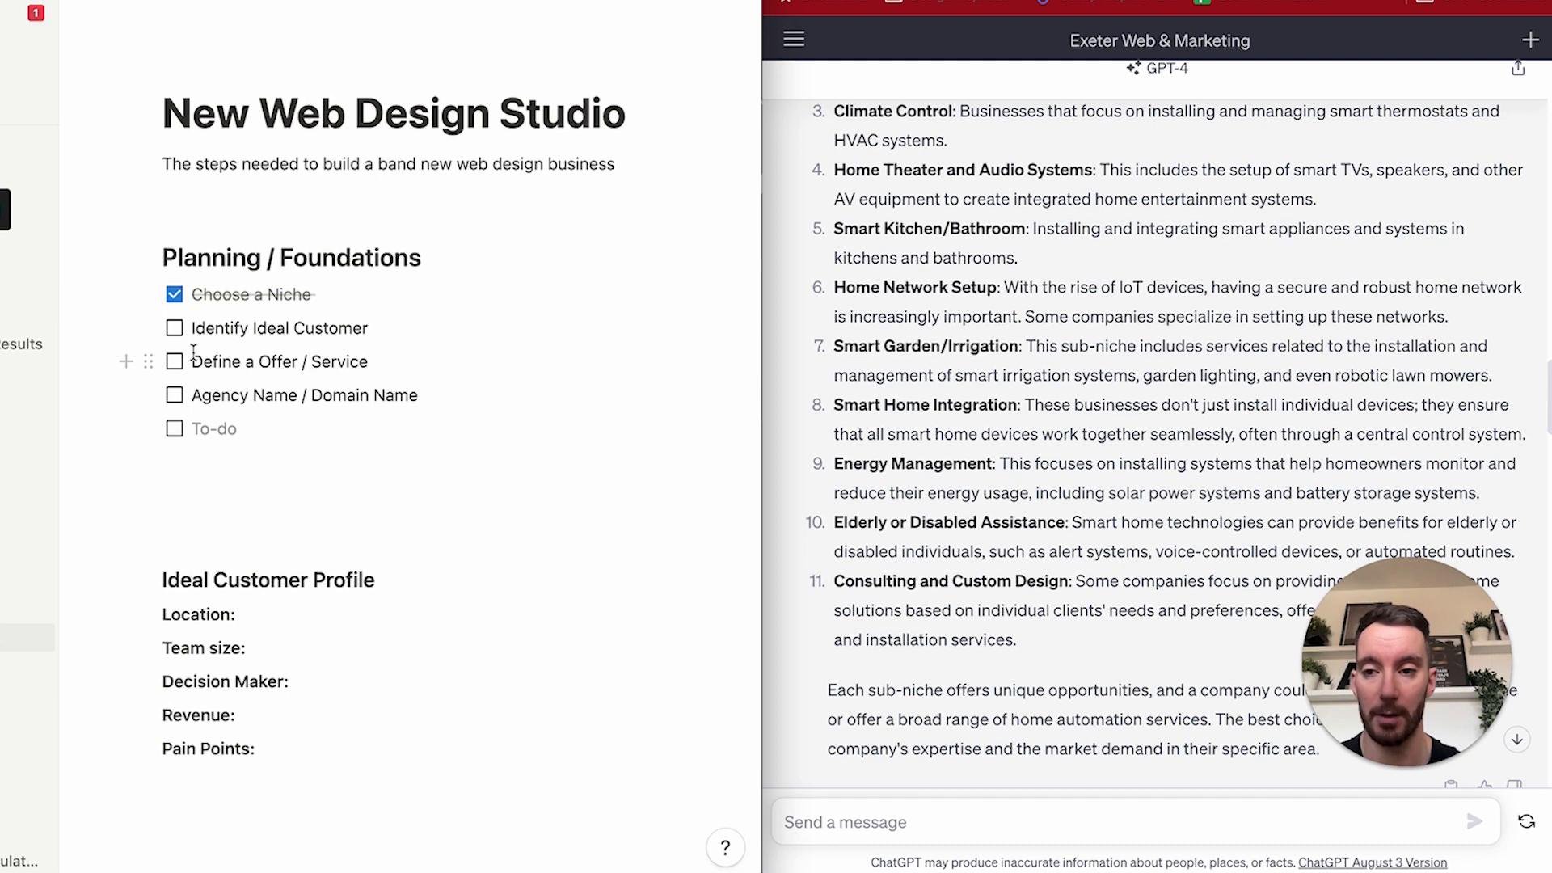
scroll(145, 534, "down", 1)
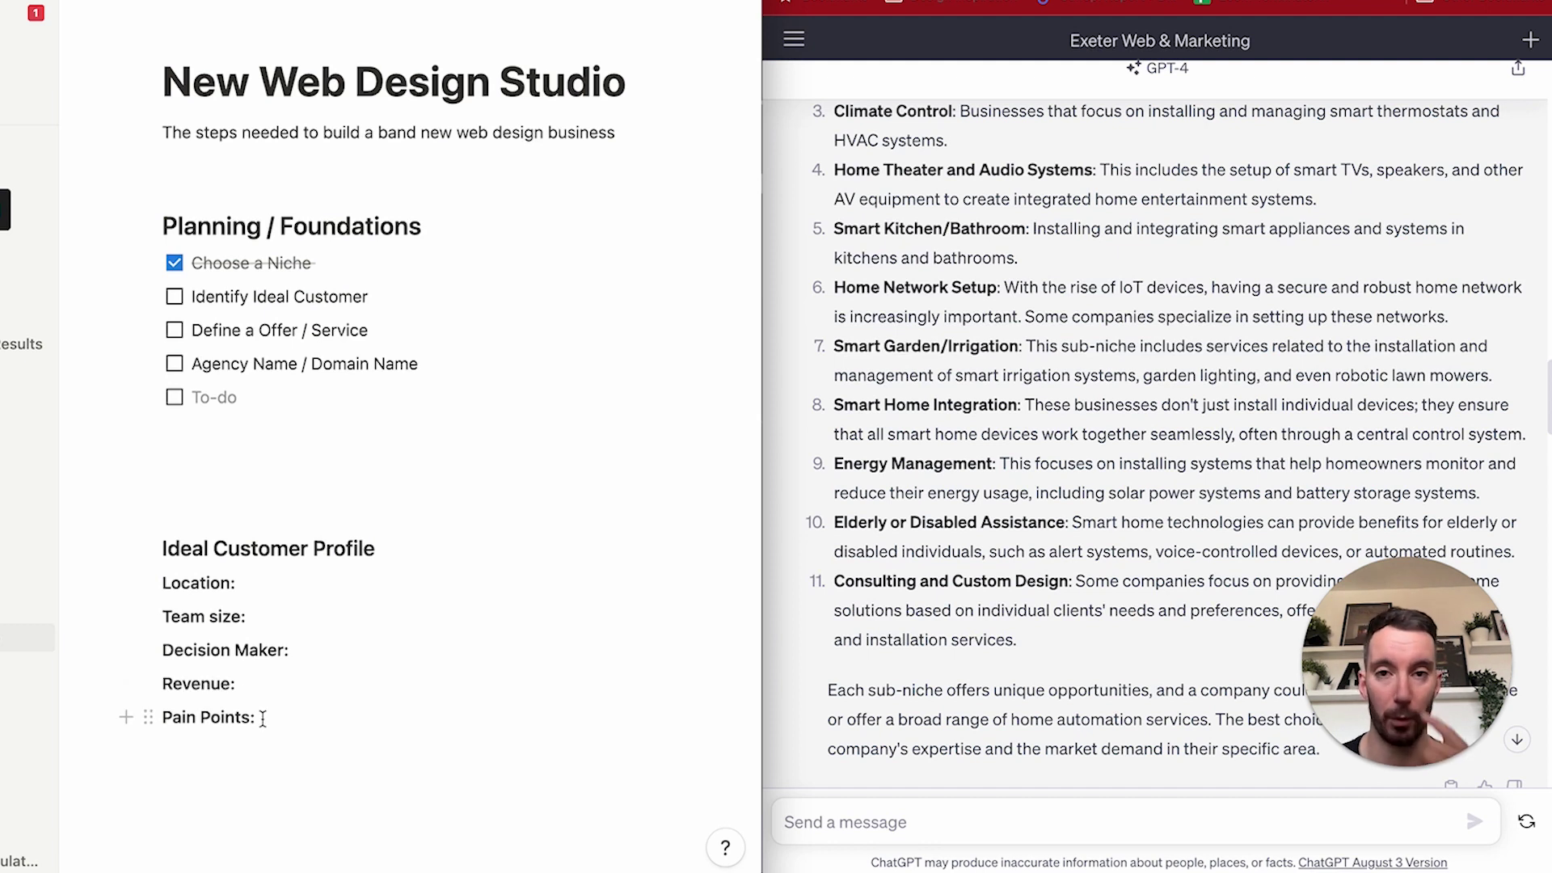
left_click(272, 582)
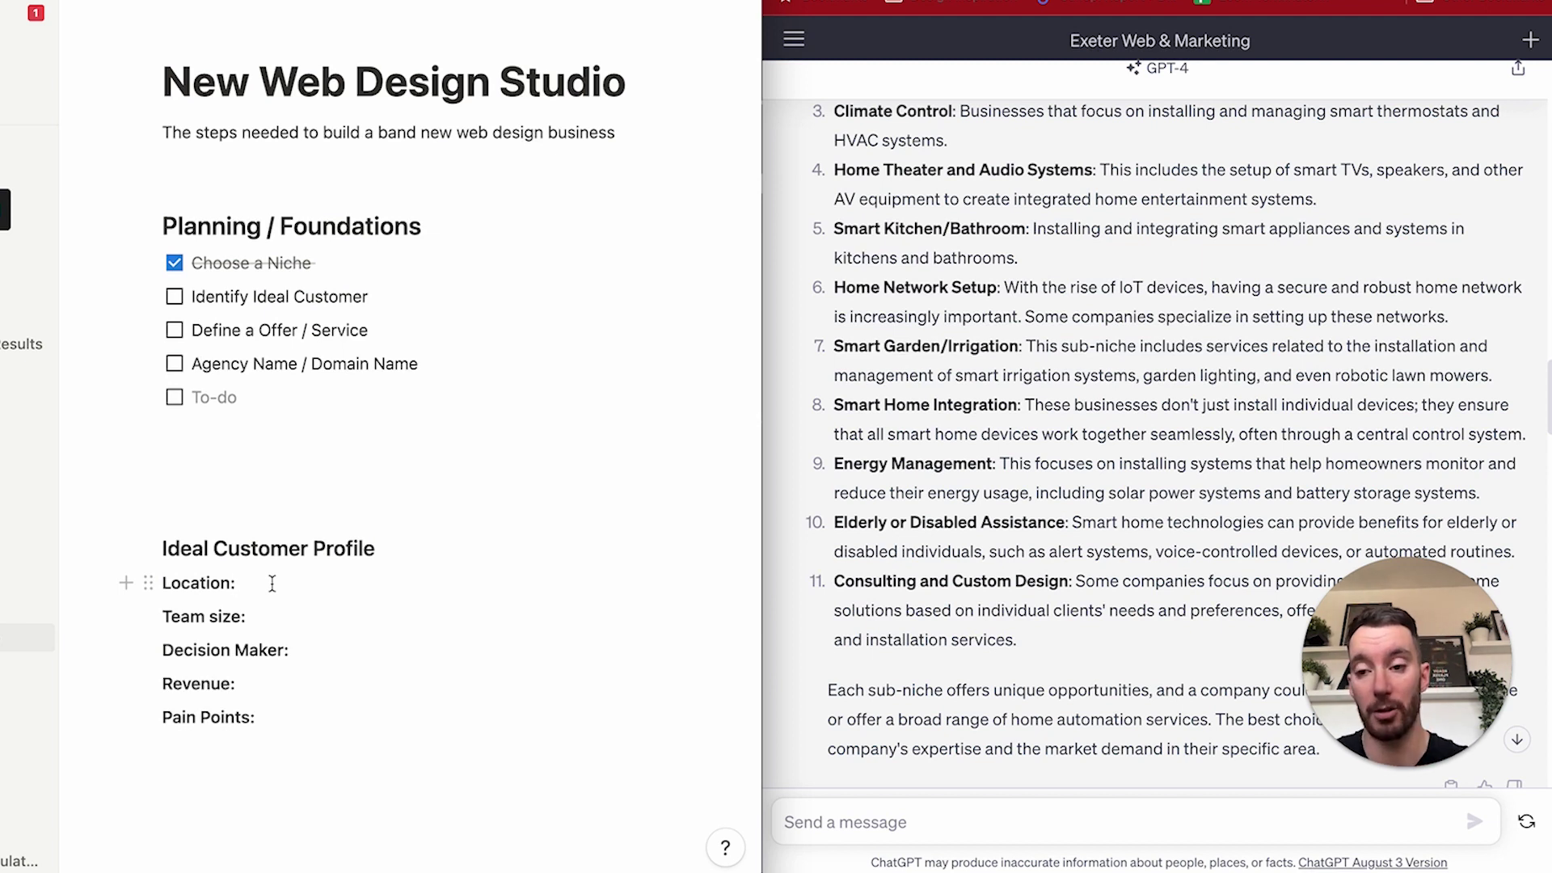
type("Exeter")
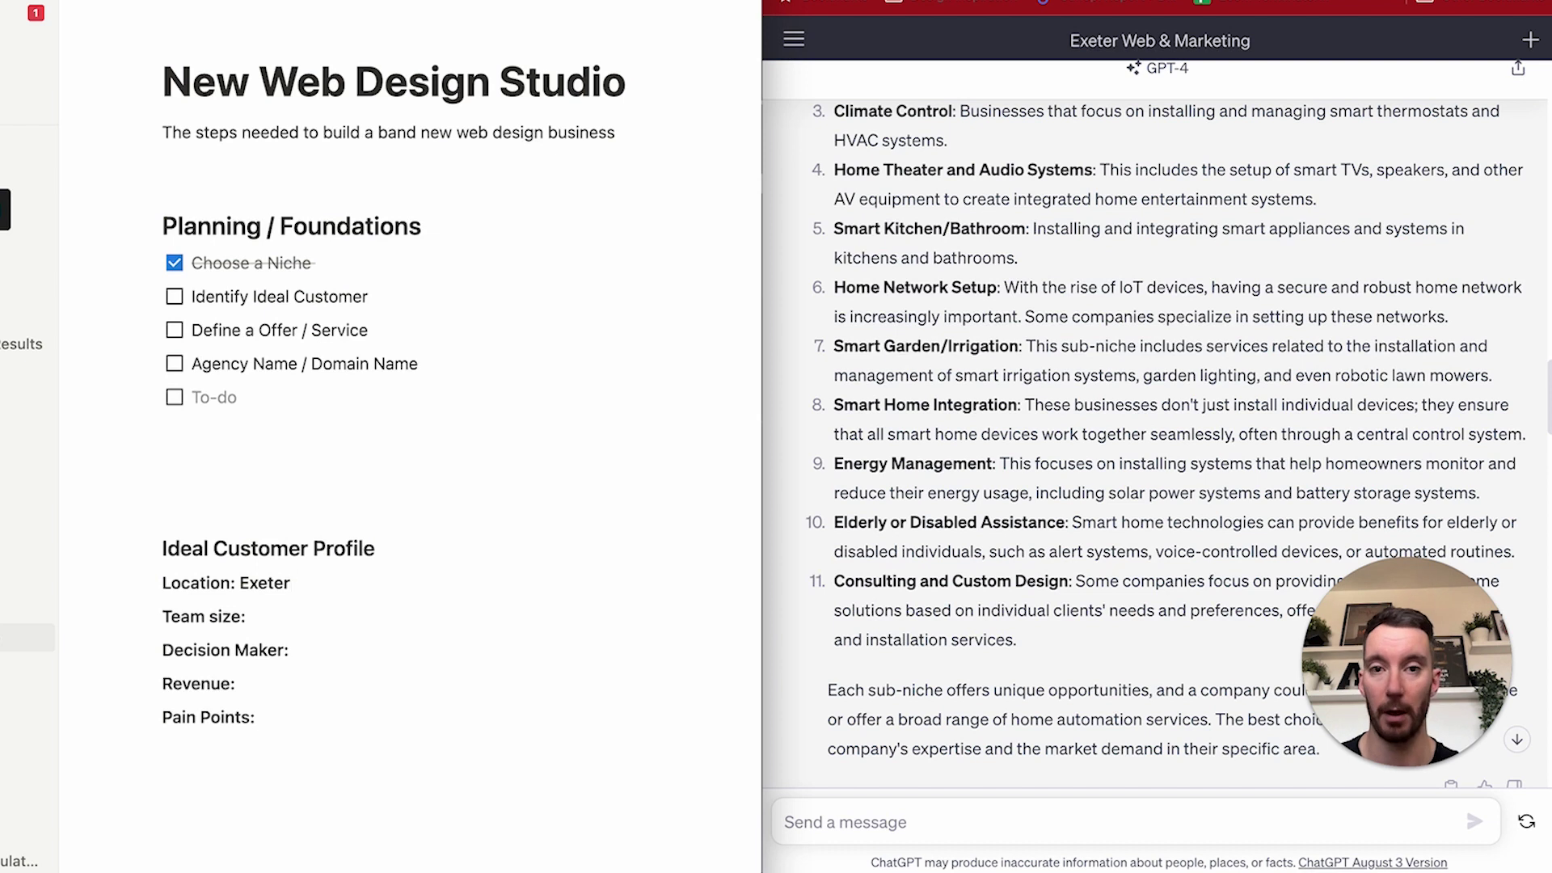
type("/ Devon")
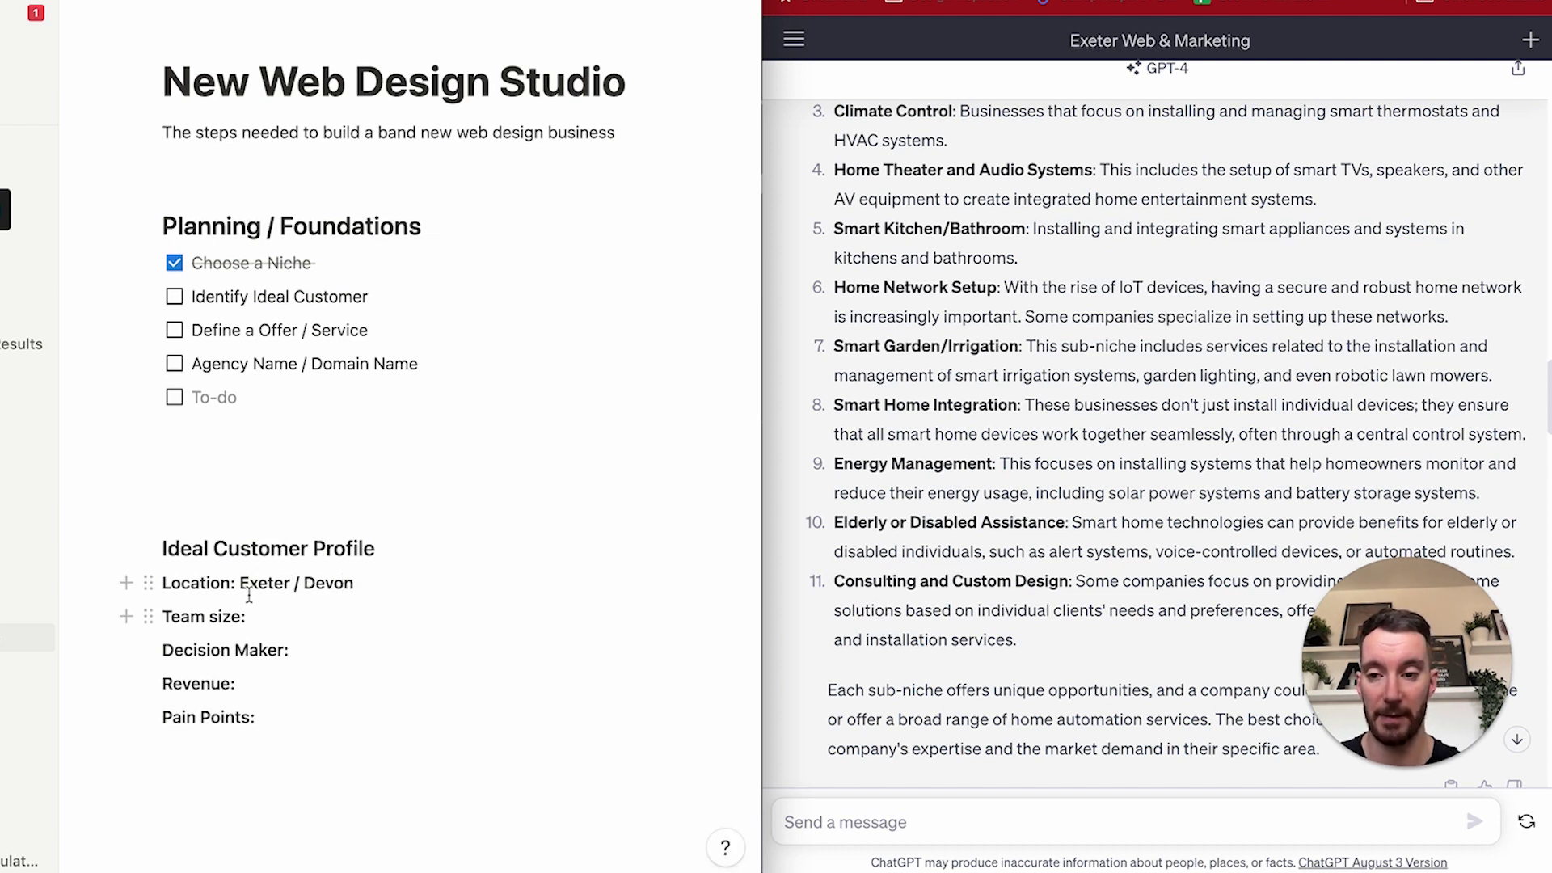
left_click_drag(240, 588, 381, 589)
Fill in the team size of the Ideal Customer Profile as 1-10 team members.
left_click(268, 621)
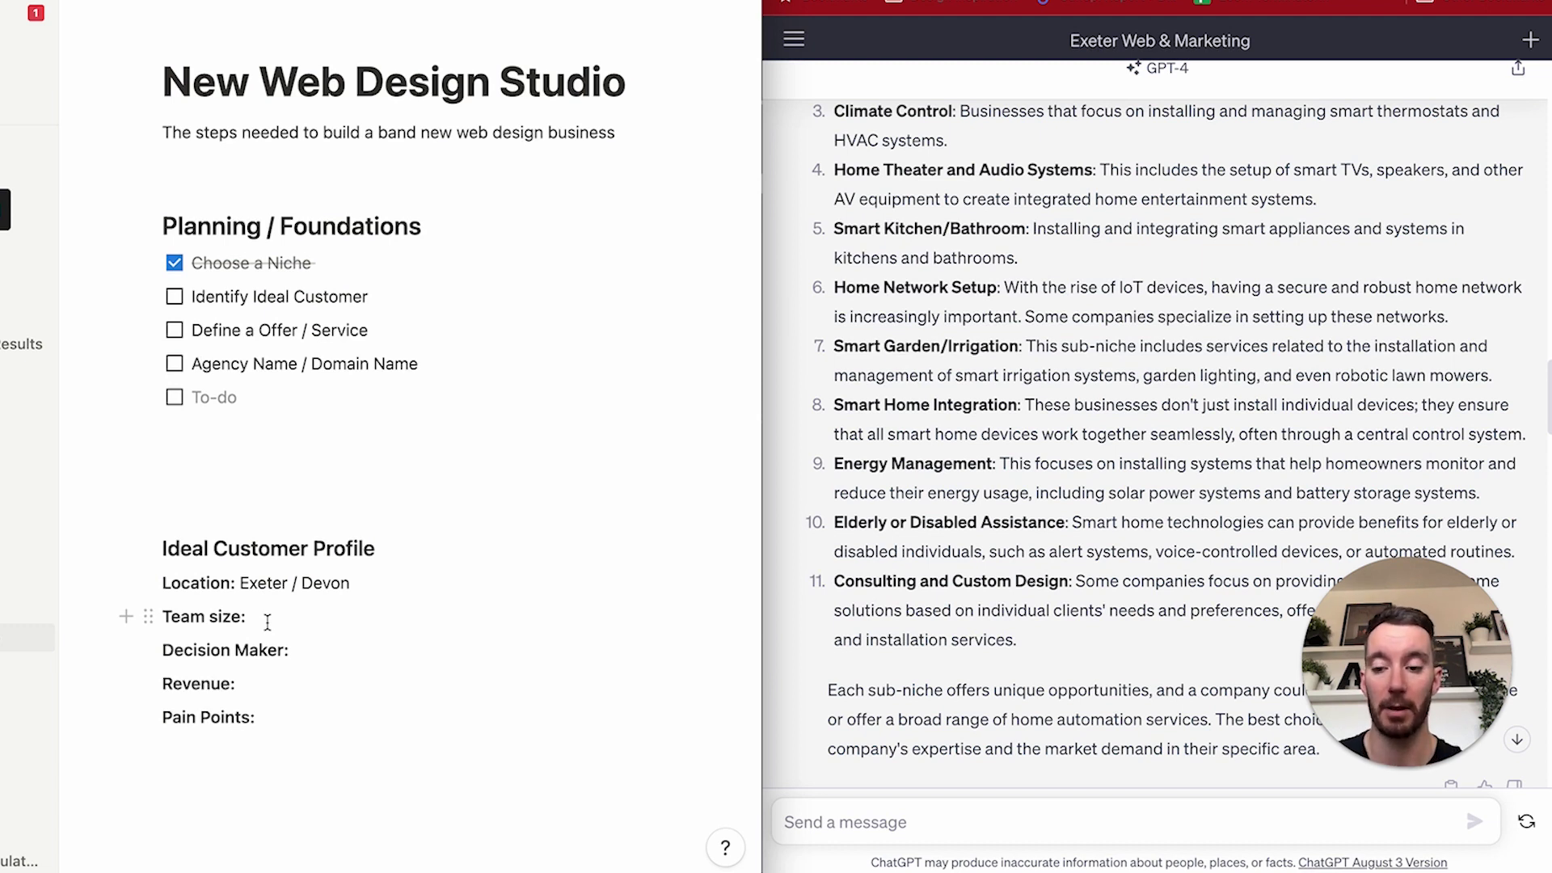
type("1-1")
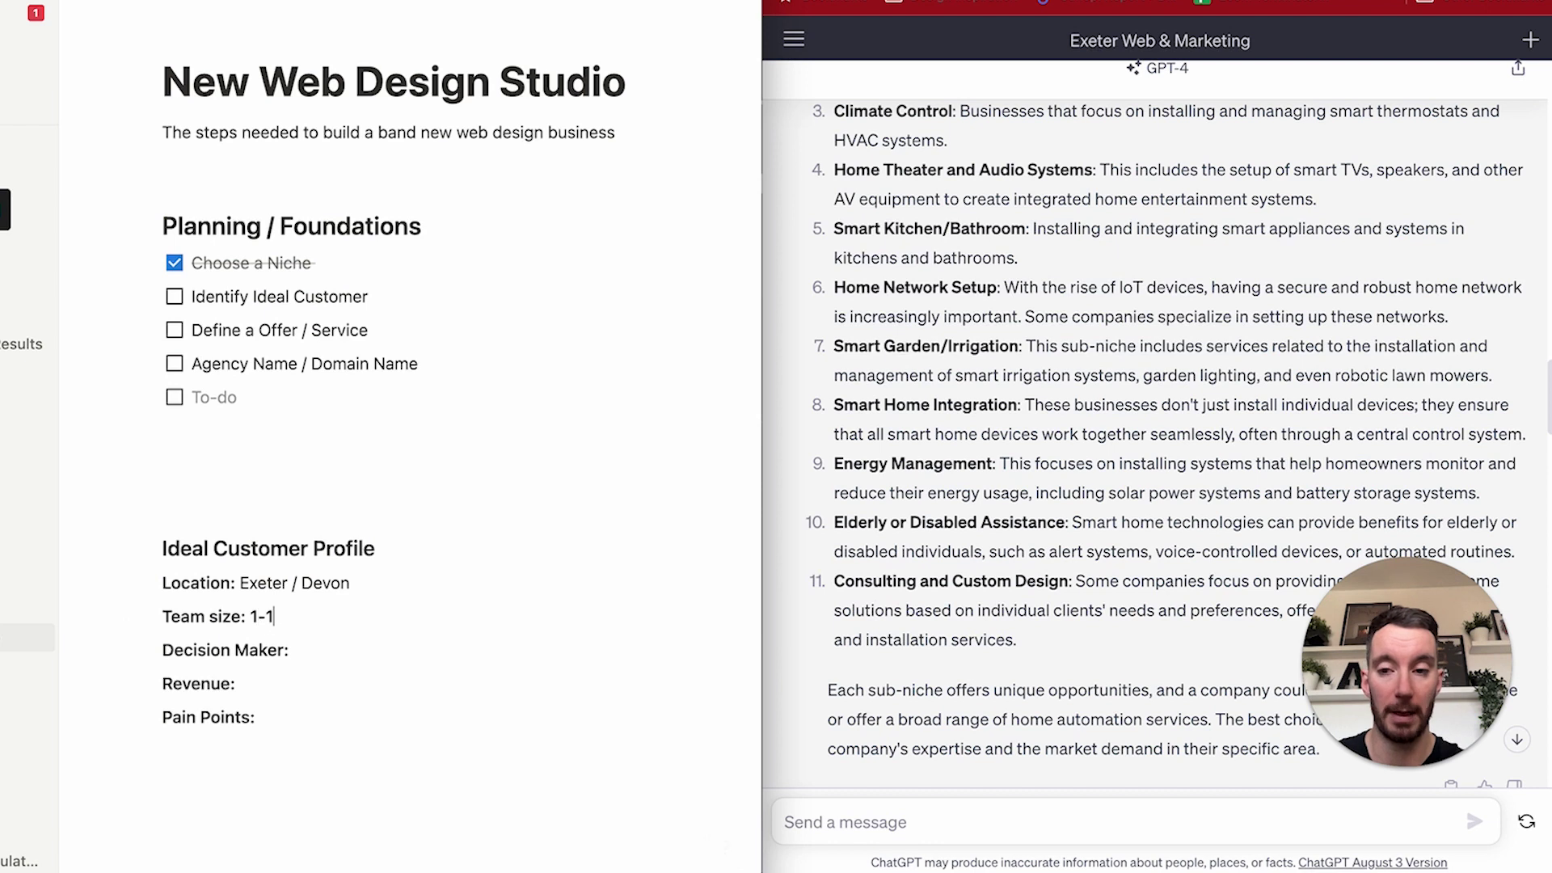
type("0 team members")
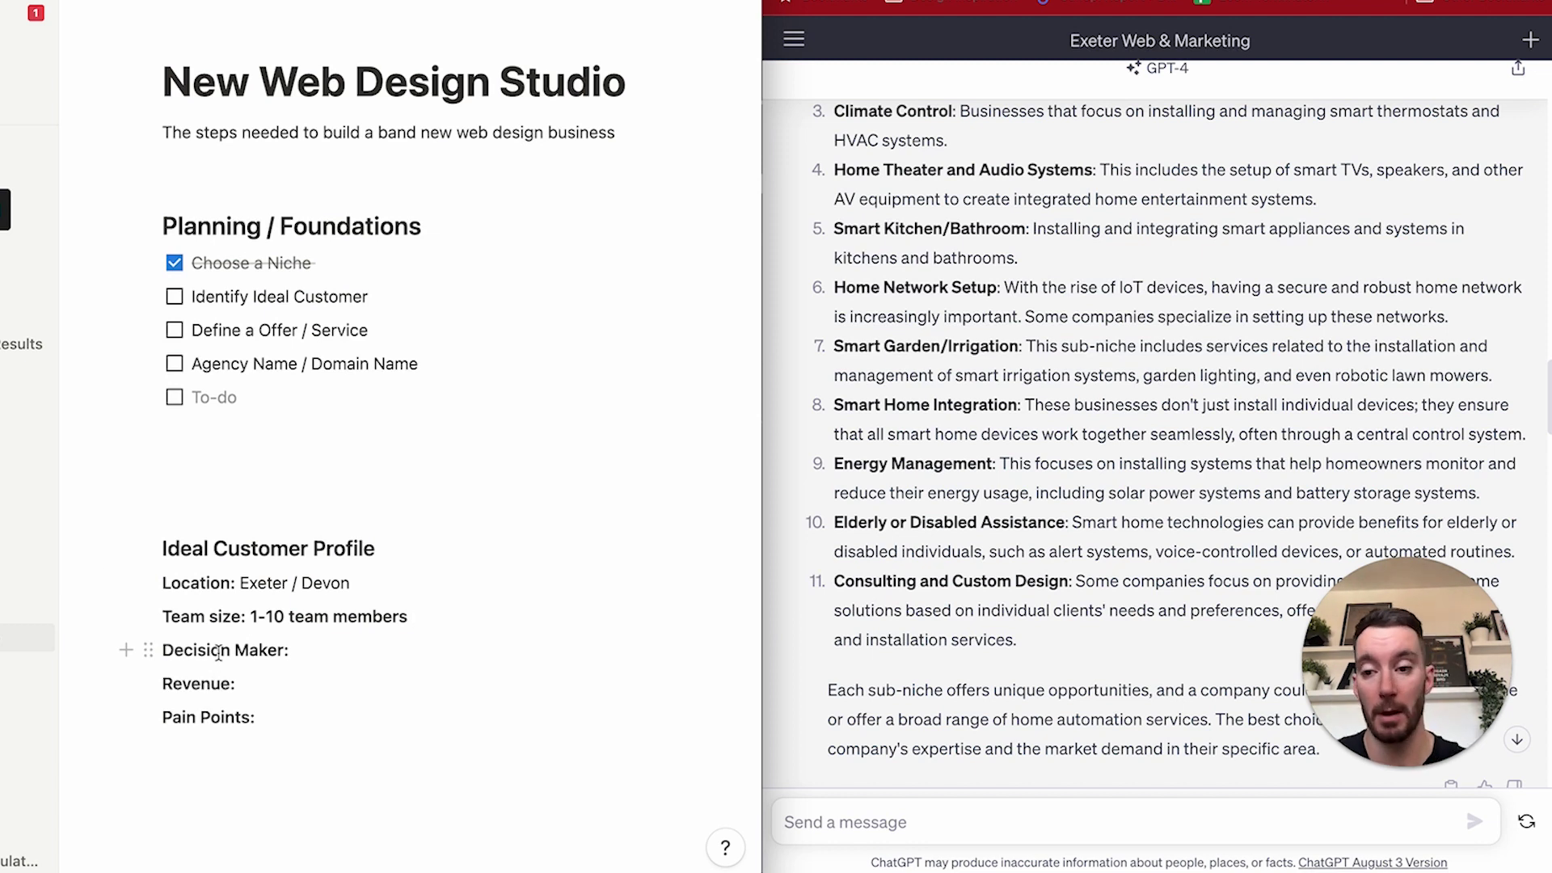
Set the team size value in regular weight and enter Director, Founder, Owner, CEO in regular weight as the decision maker.
left_click_drag(250, 616, 460, 615)
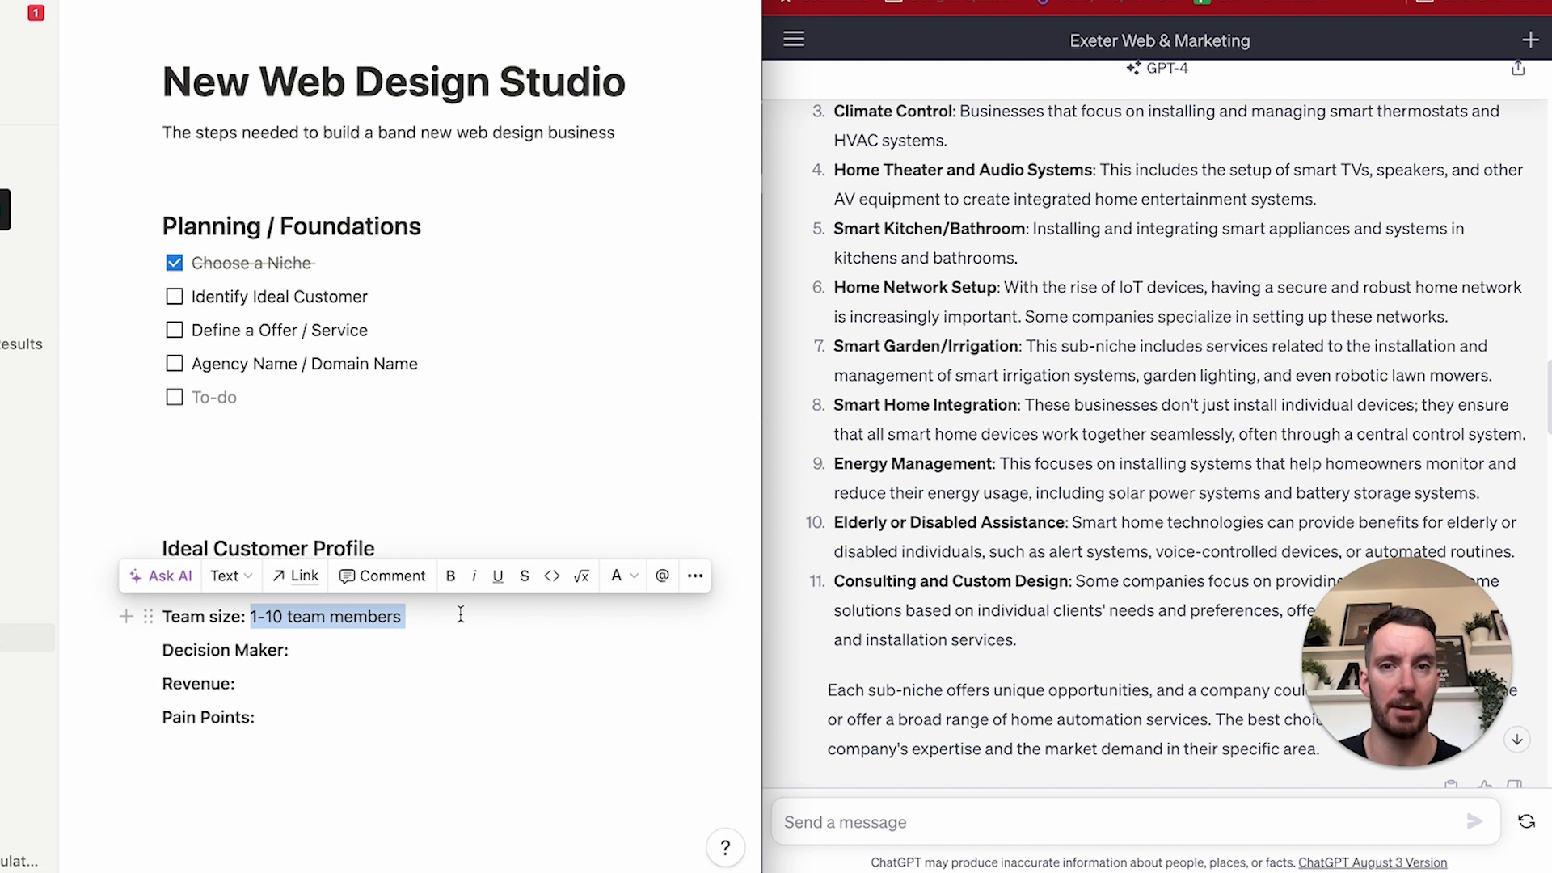
left_click(433, 619)
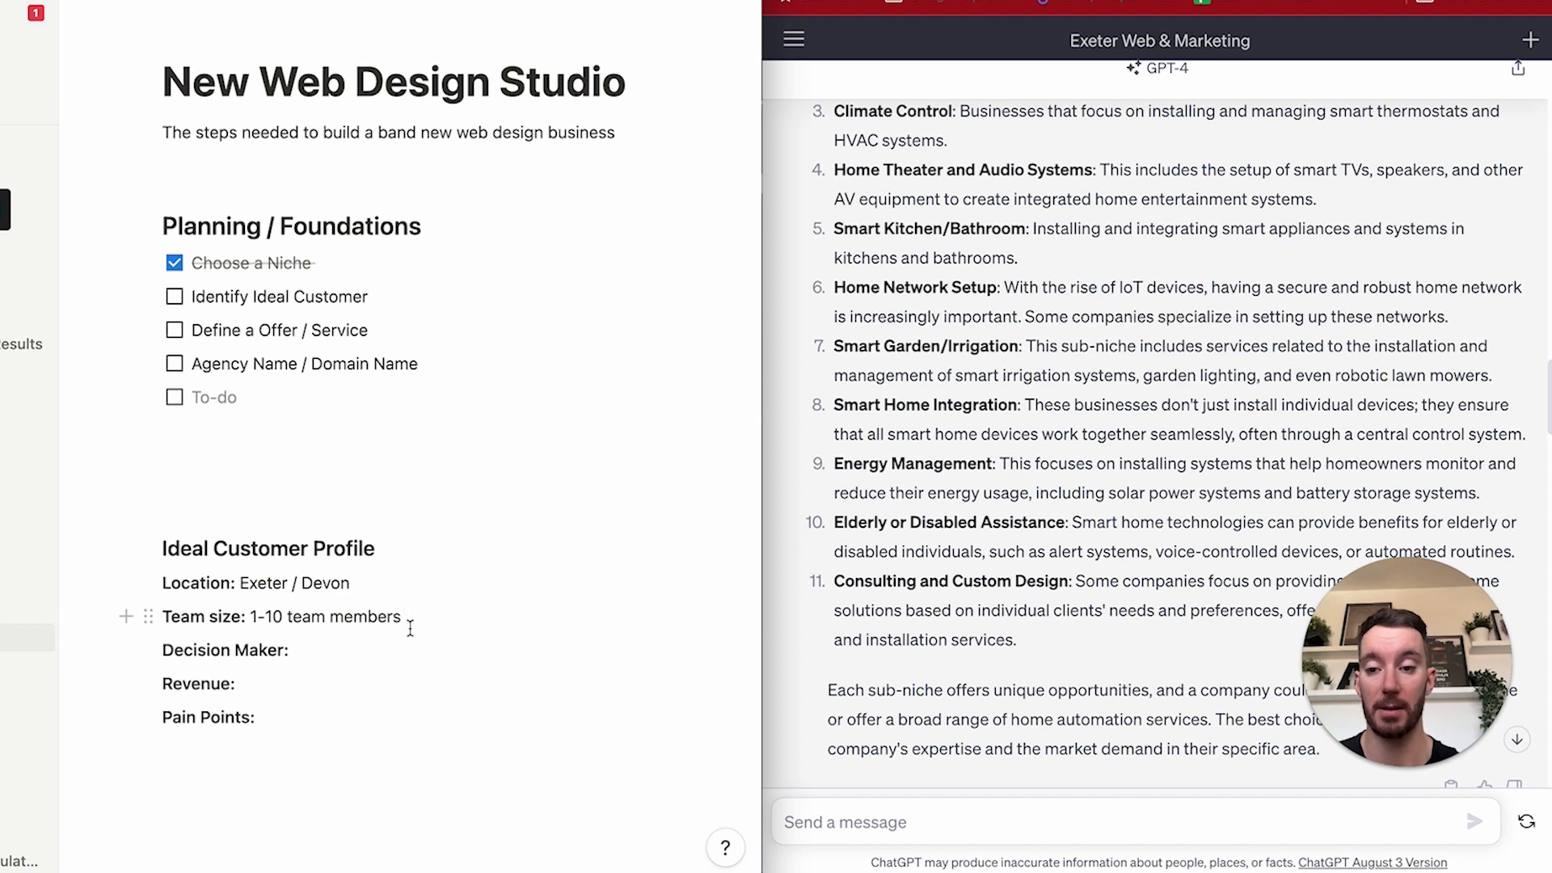
left_click(354, 646)
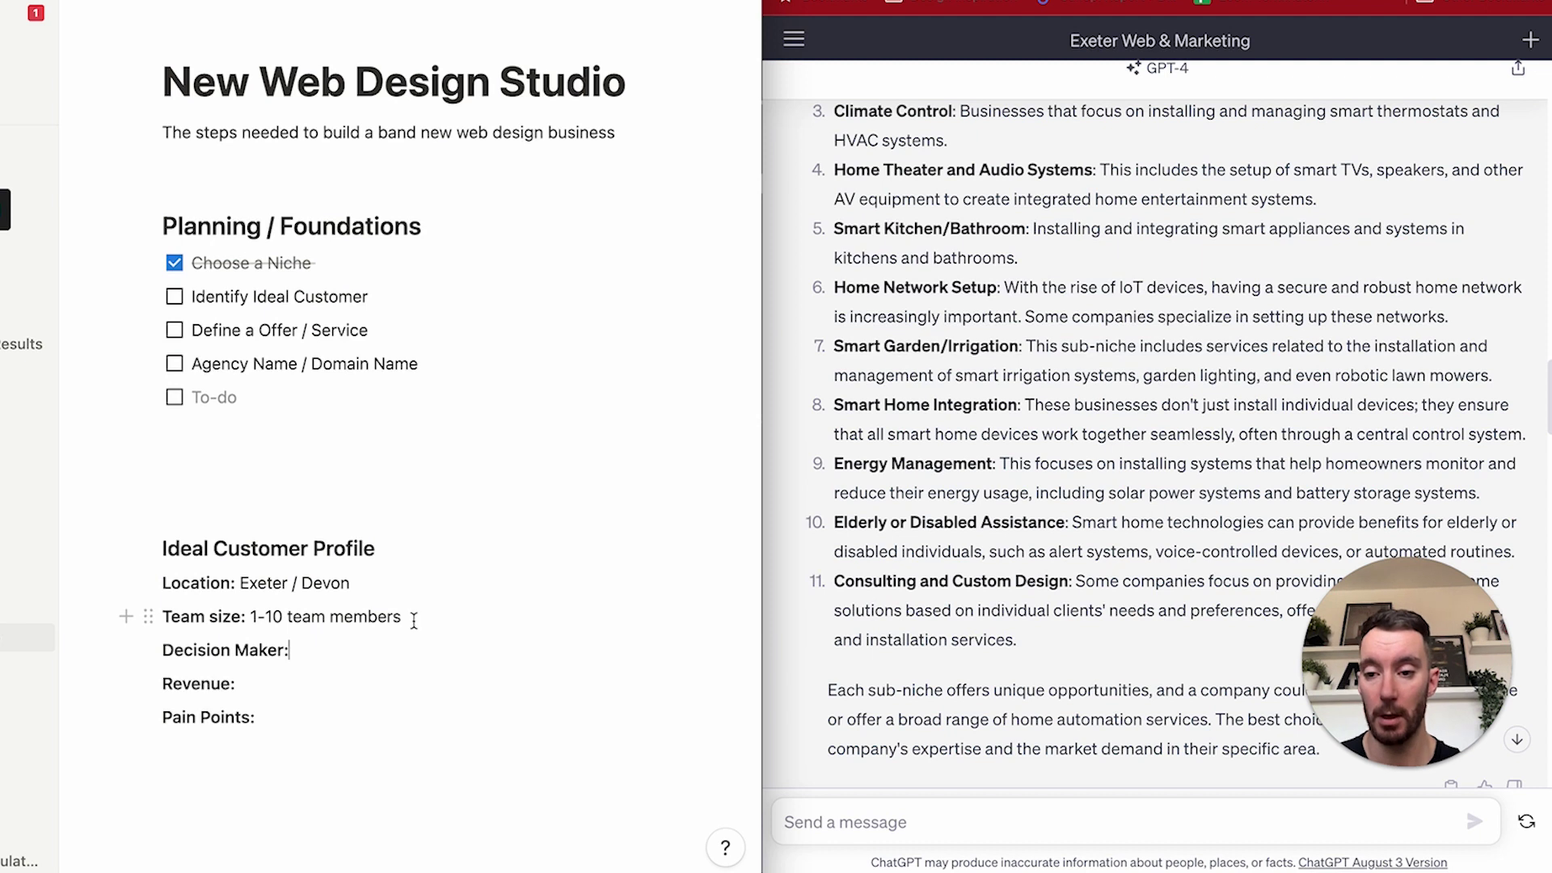
type("D")
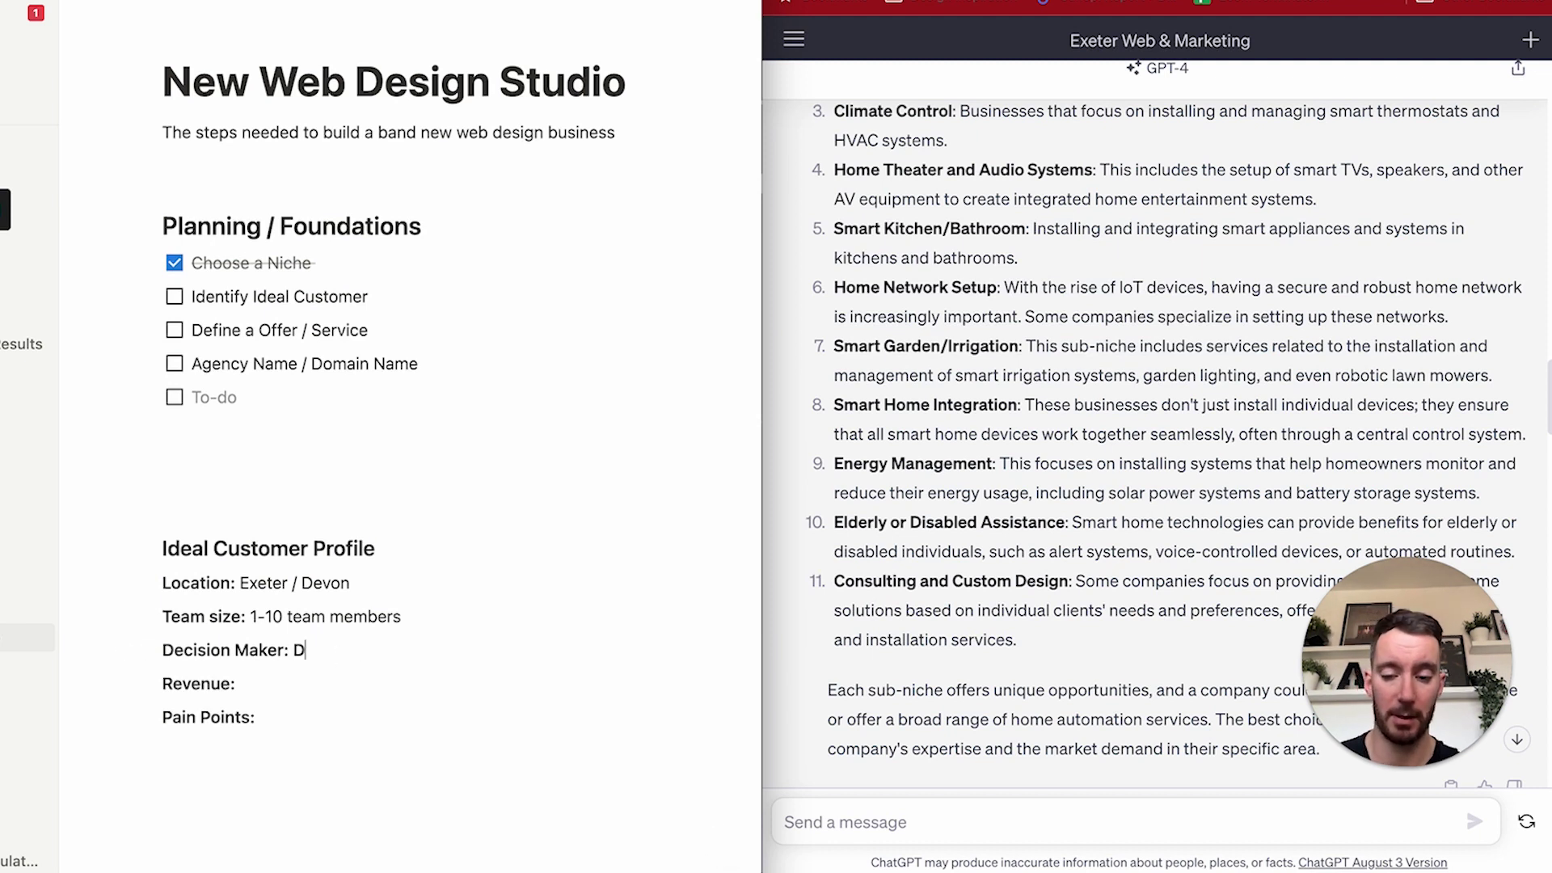
type("irector")
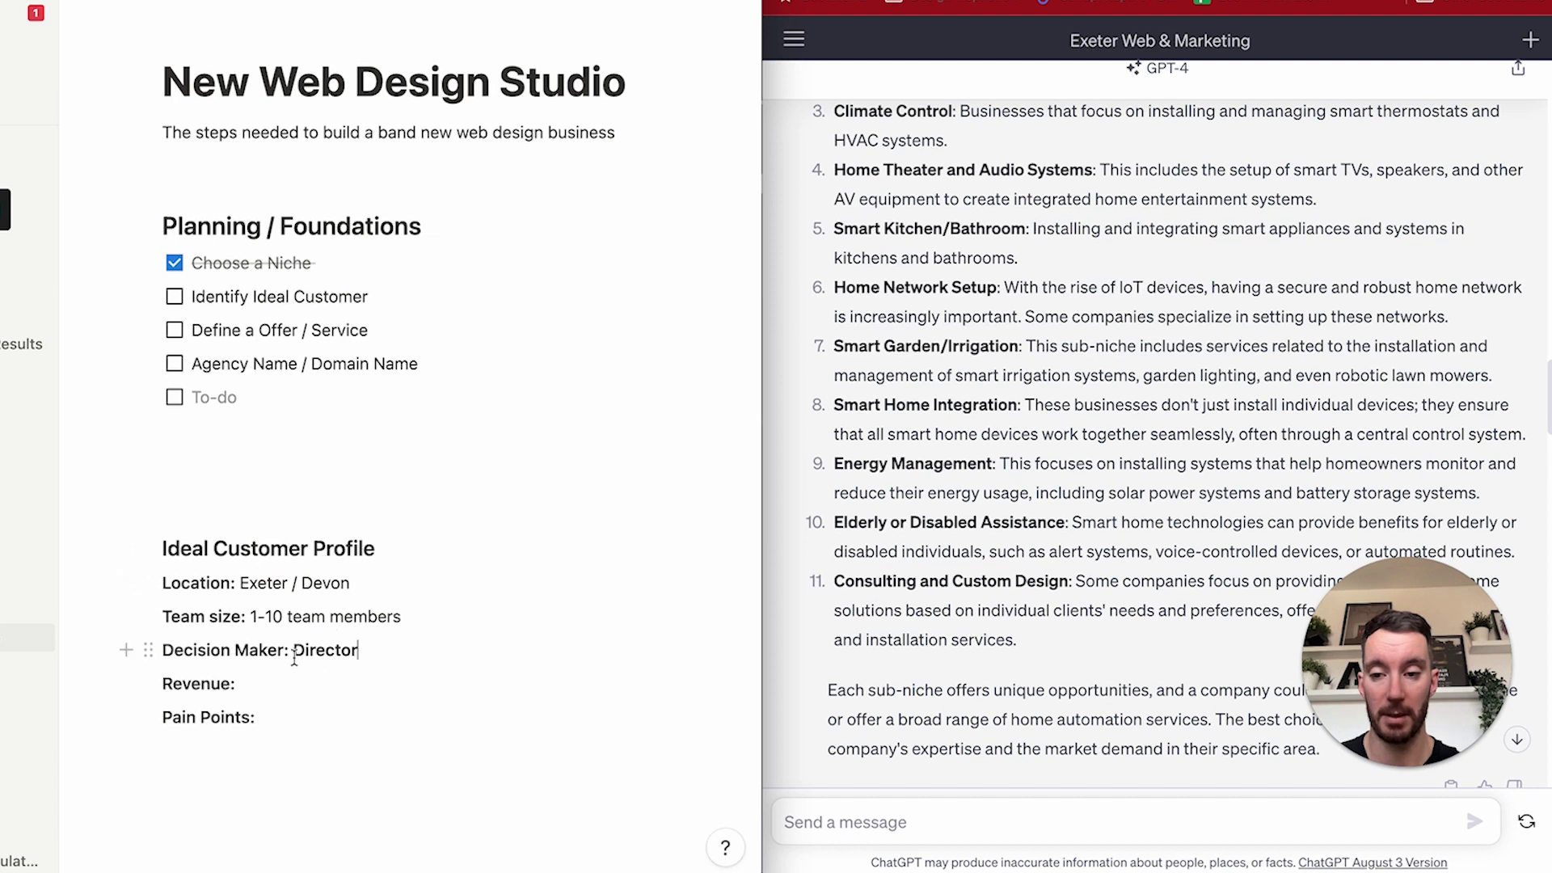
left_click_drag(293, 651, 361, 652)
left_click(374, 651)
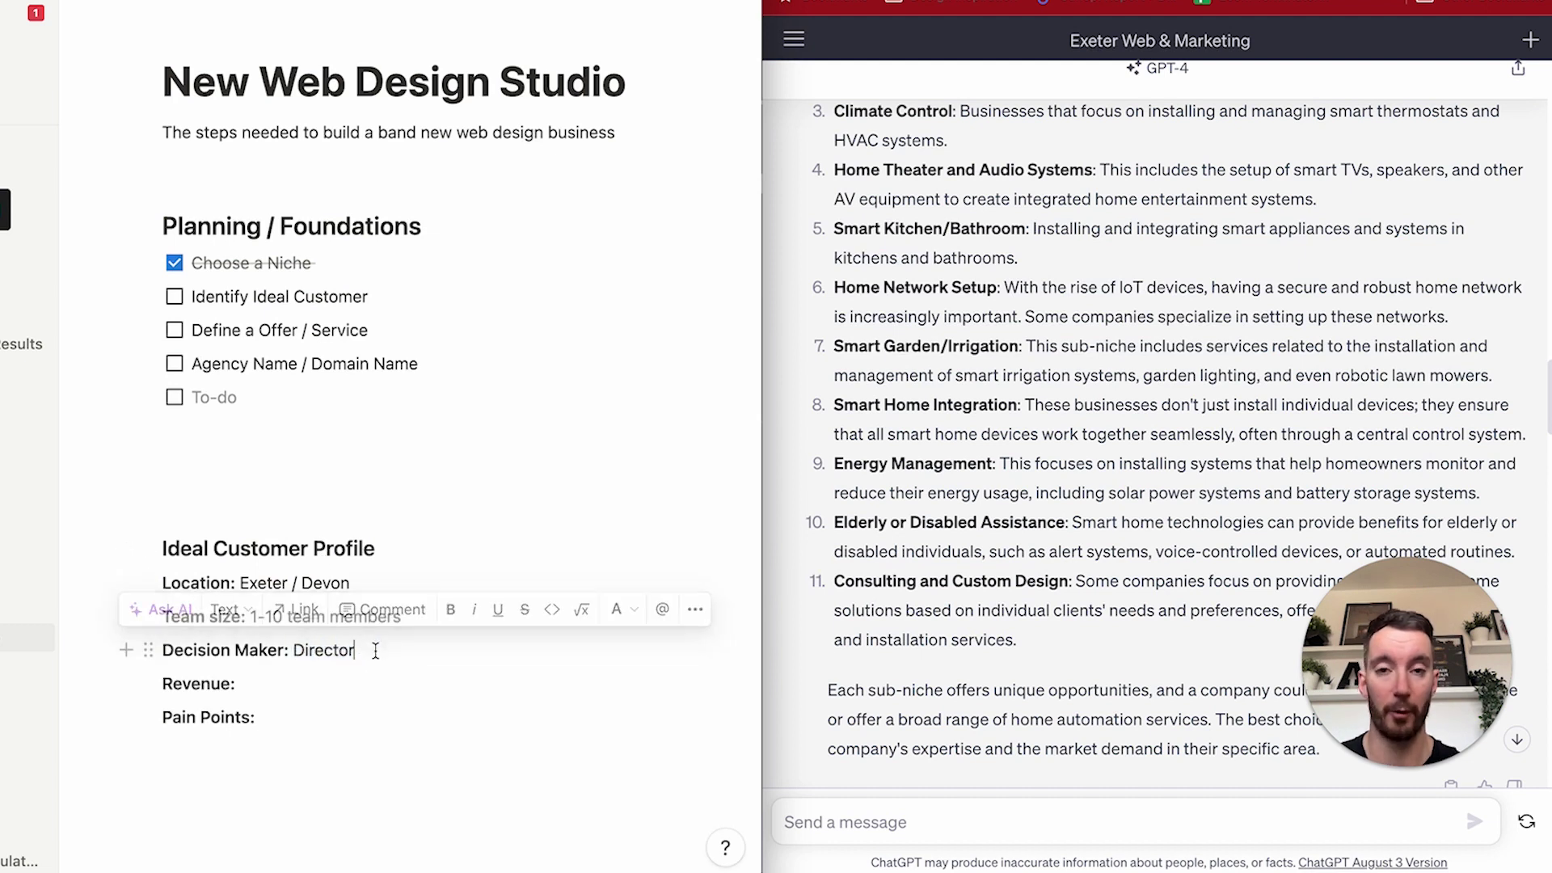
type(", ")
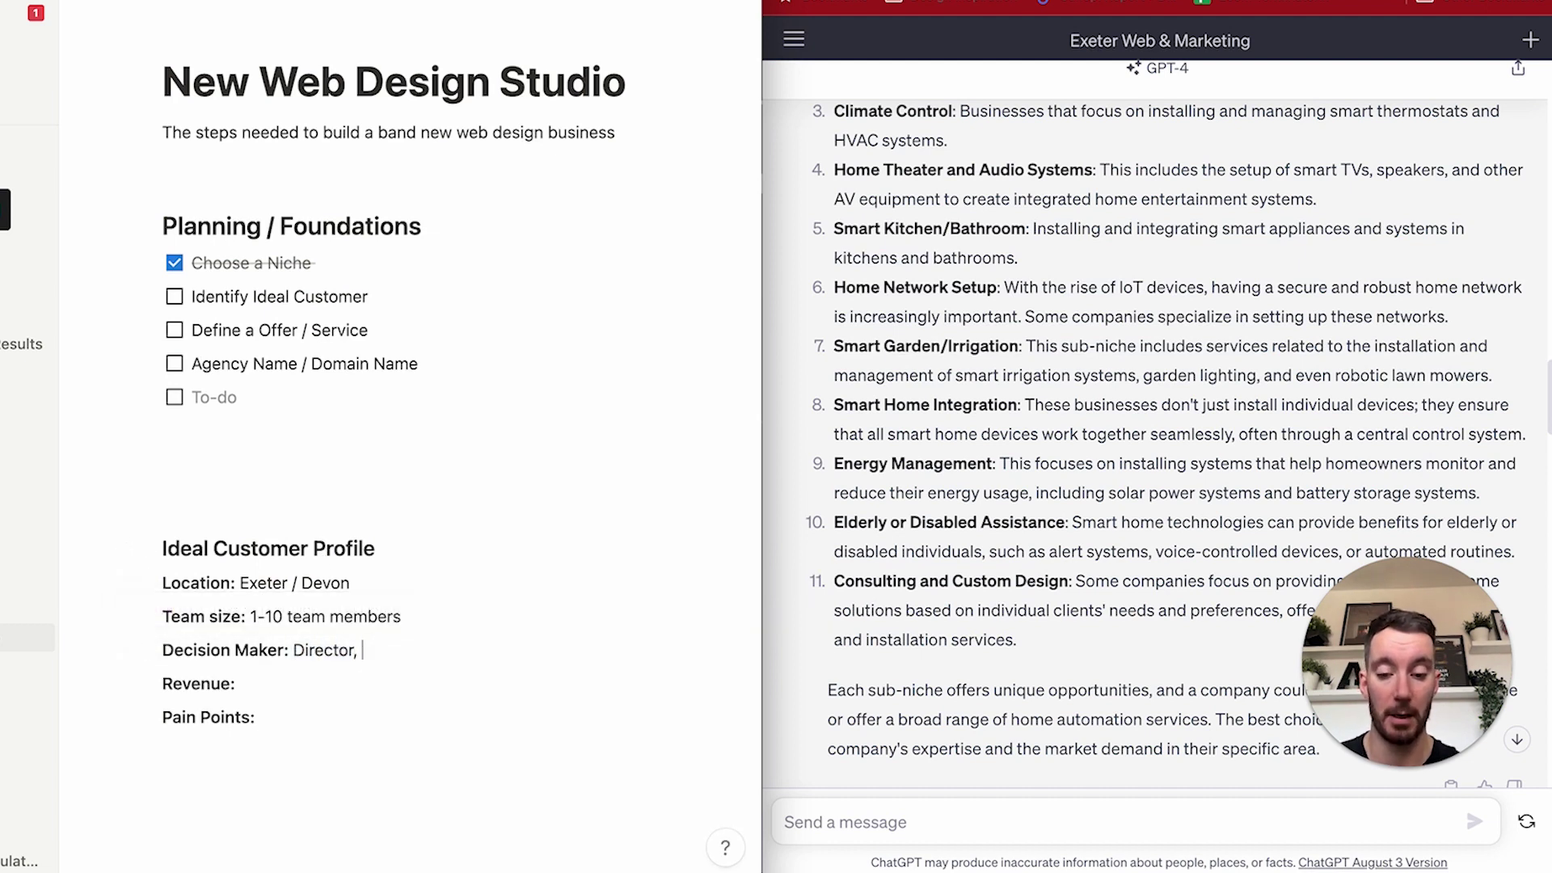
type("Founder, Ow")
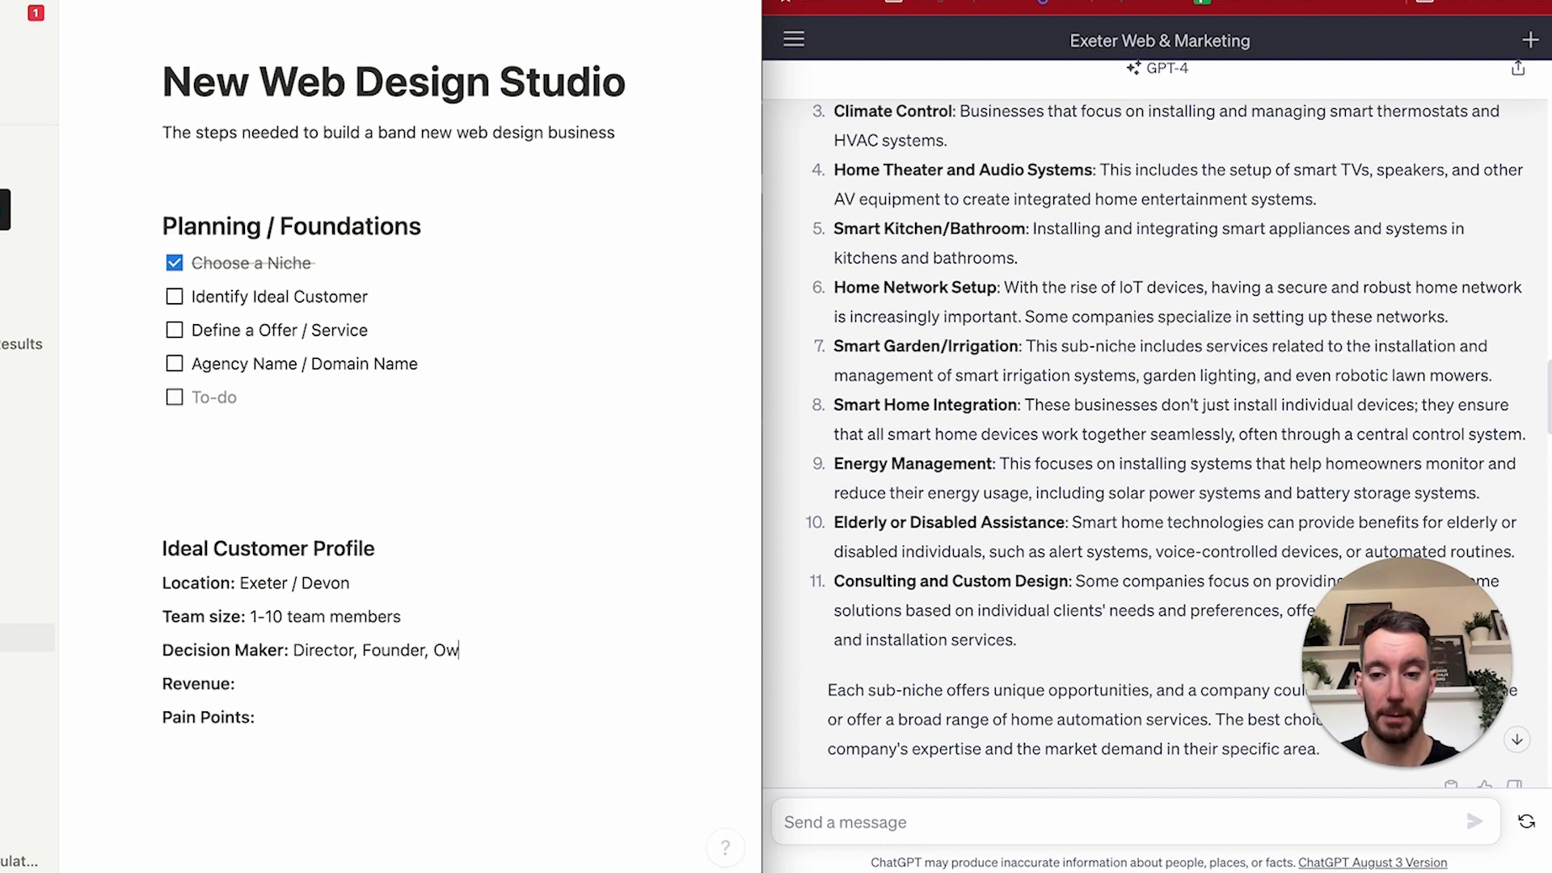
type("ner, CEO")
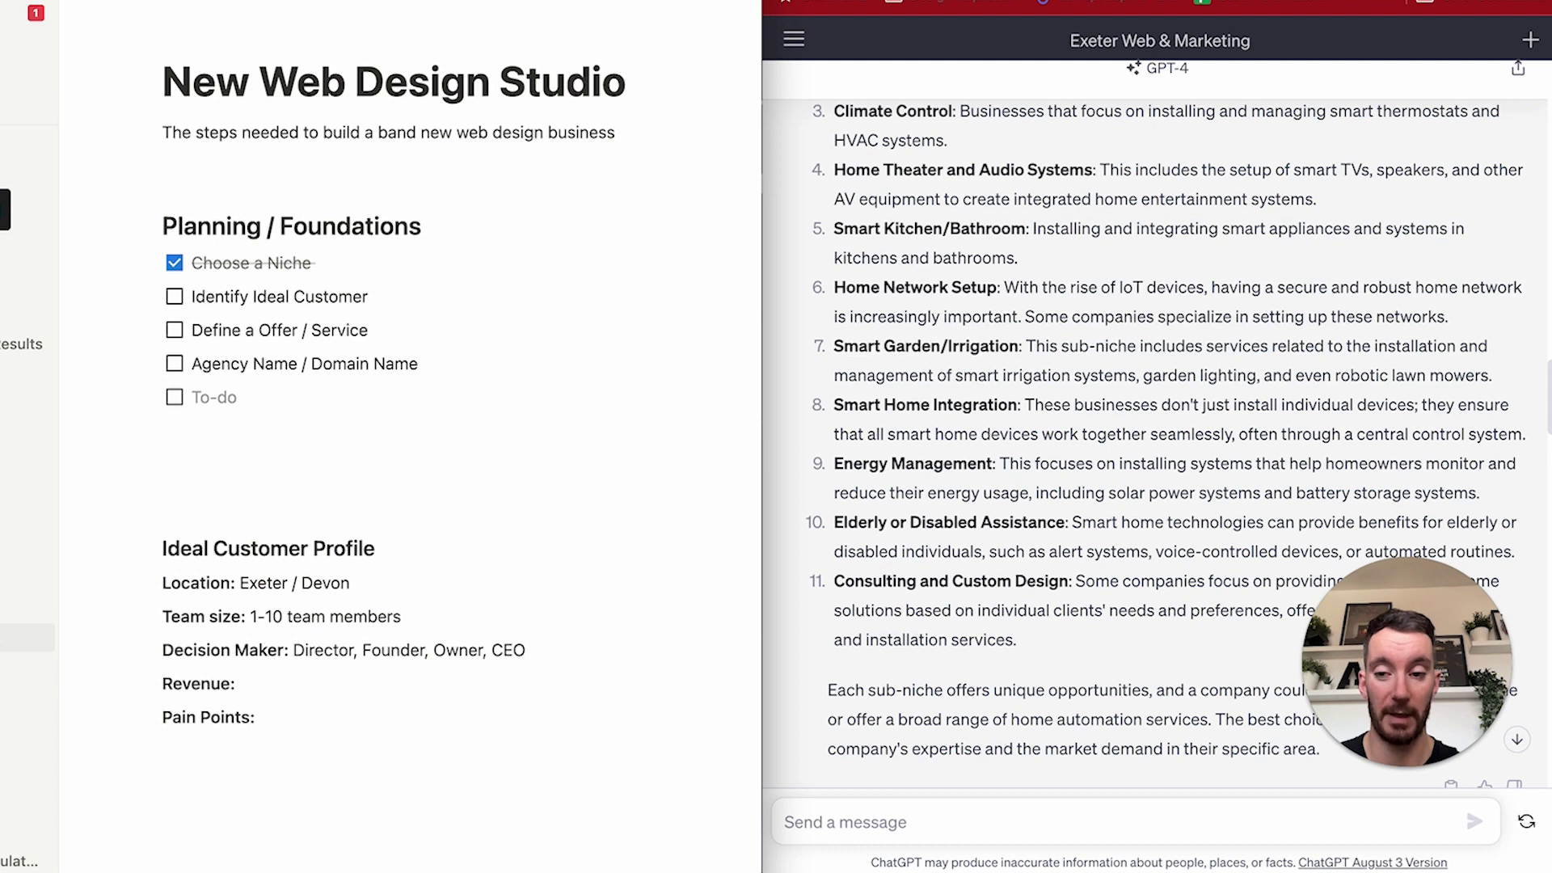
left_click_drag(527, 650, 297, 653)
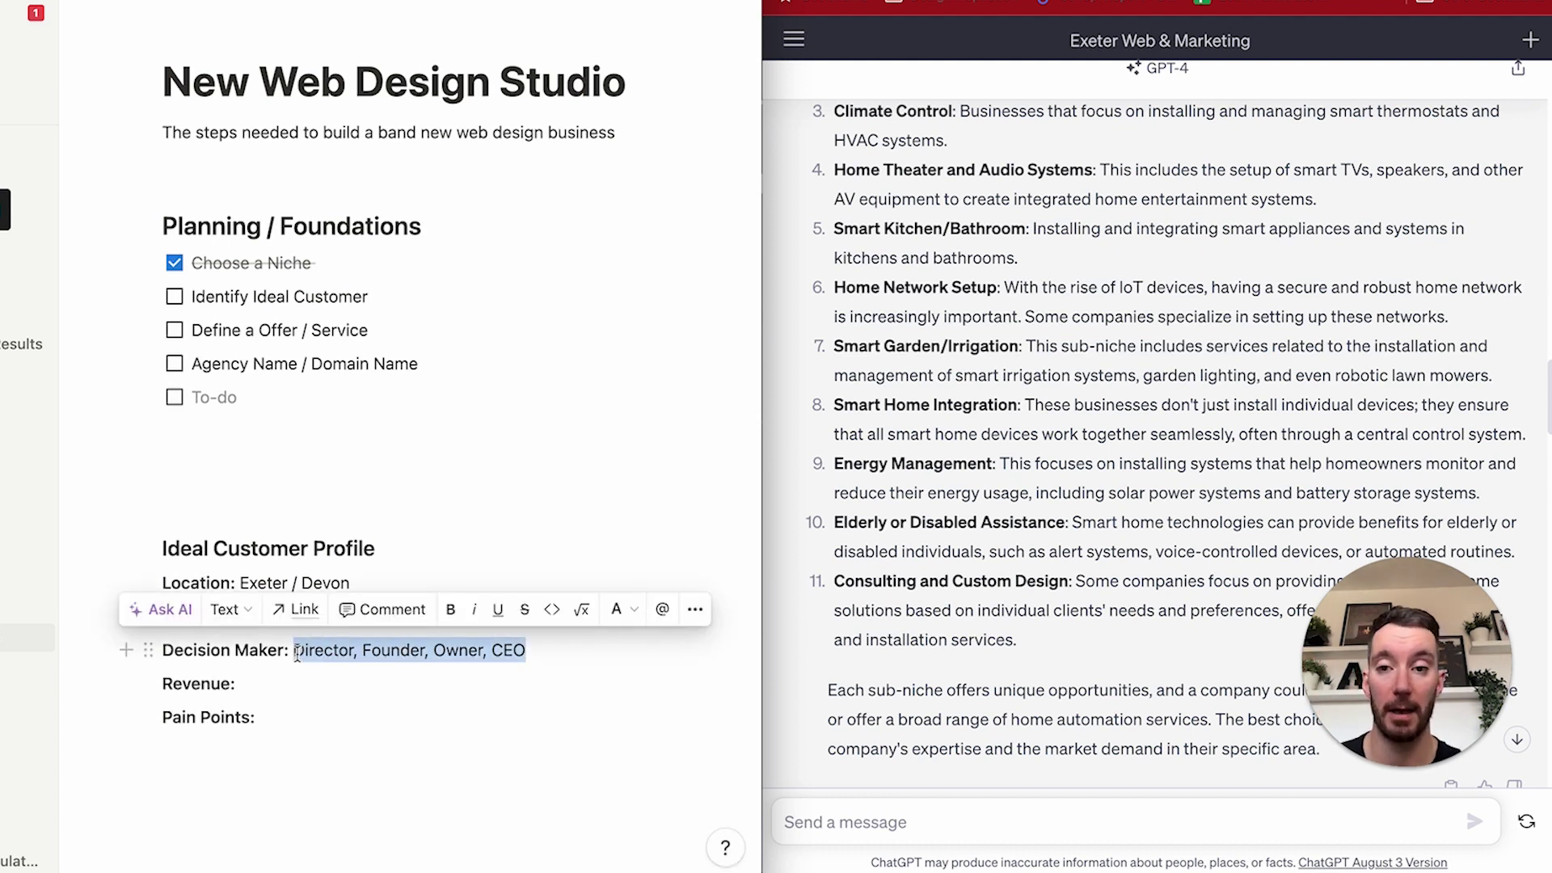
left_click(353, 683)
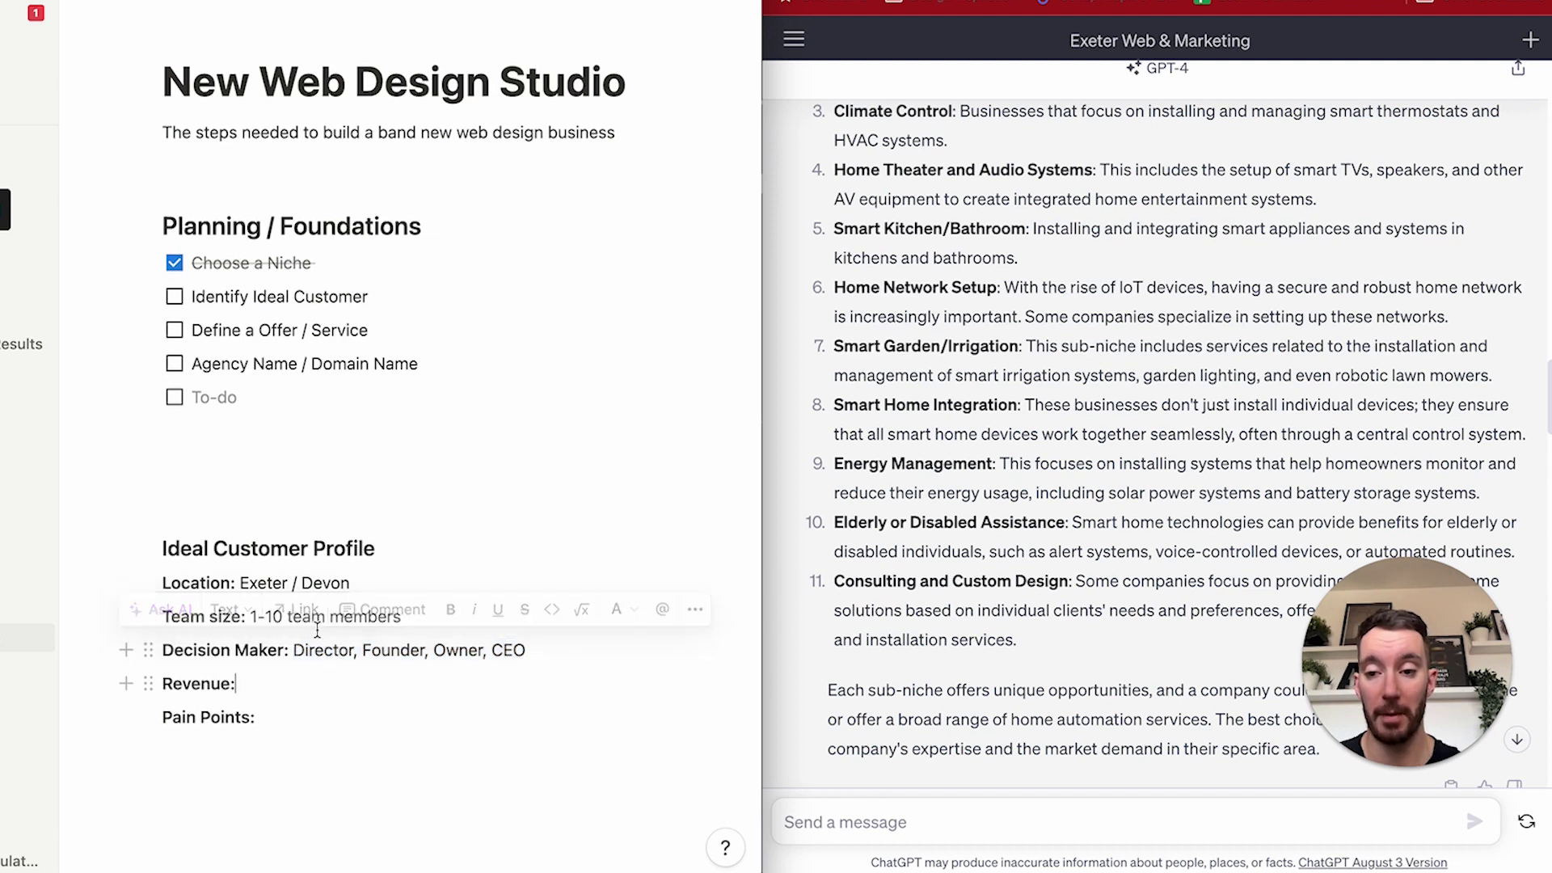
left_click_drag(293, 651, 527, 651)
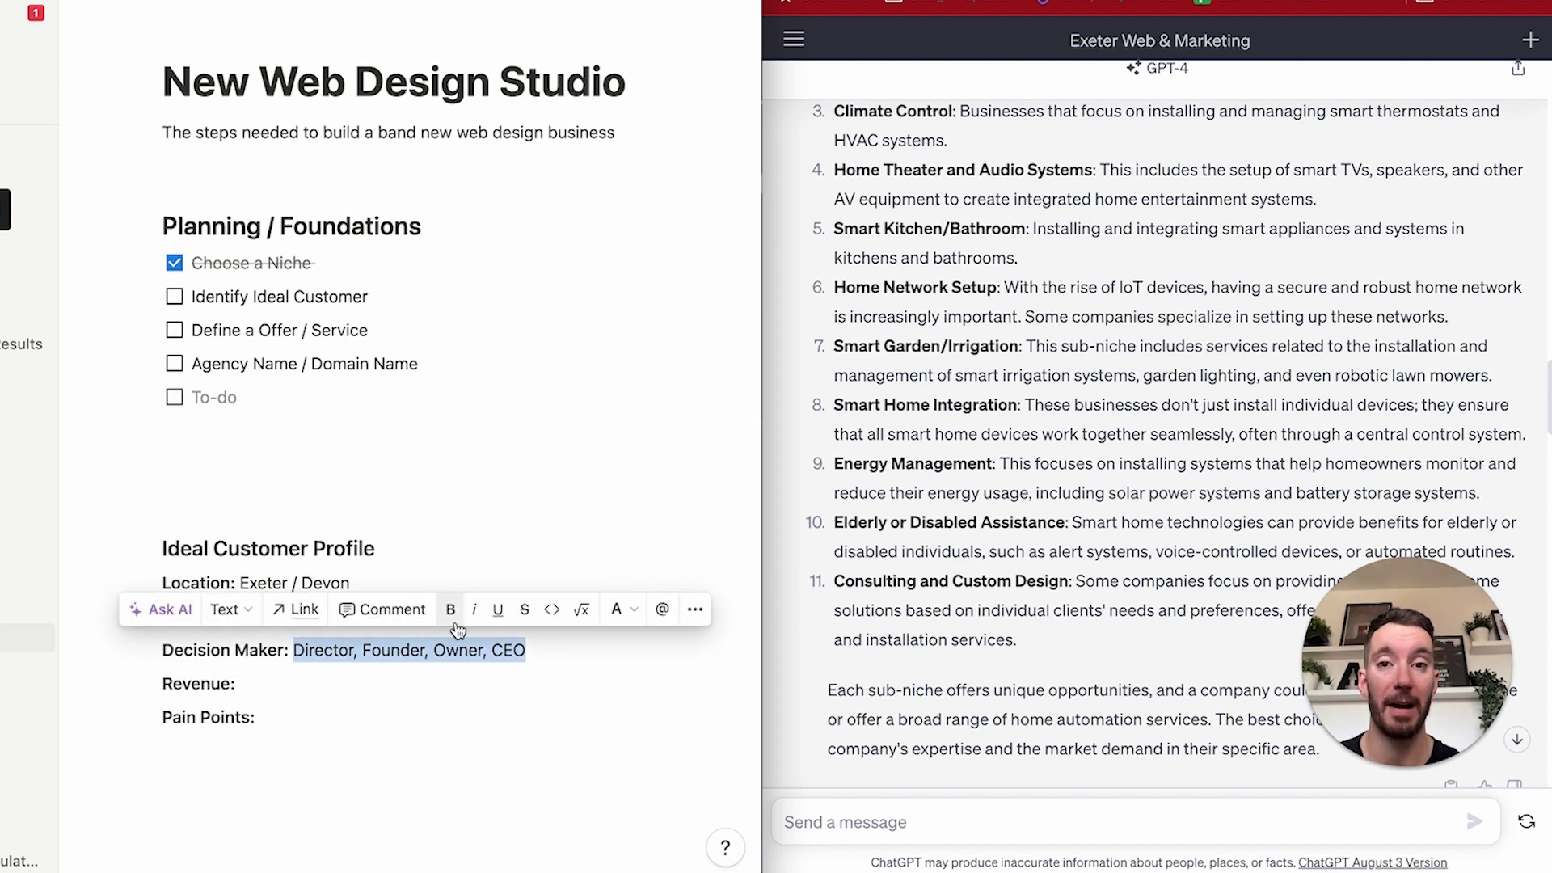
left_click_drag(529, 651, 296, 646)
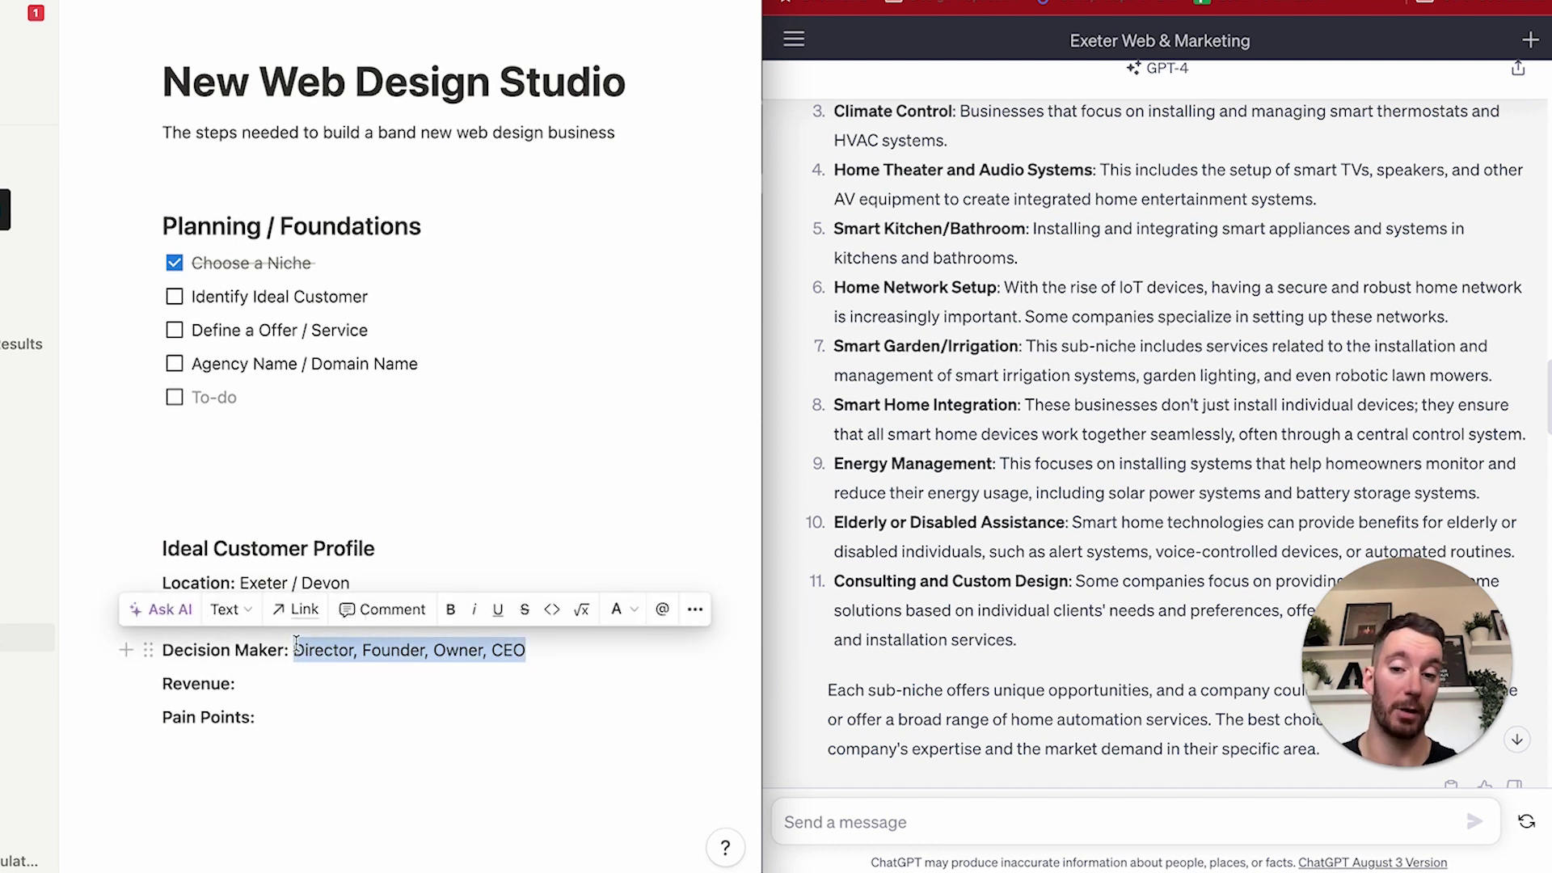
left_click(367, 581)
type("Team size: 1-10 team members")
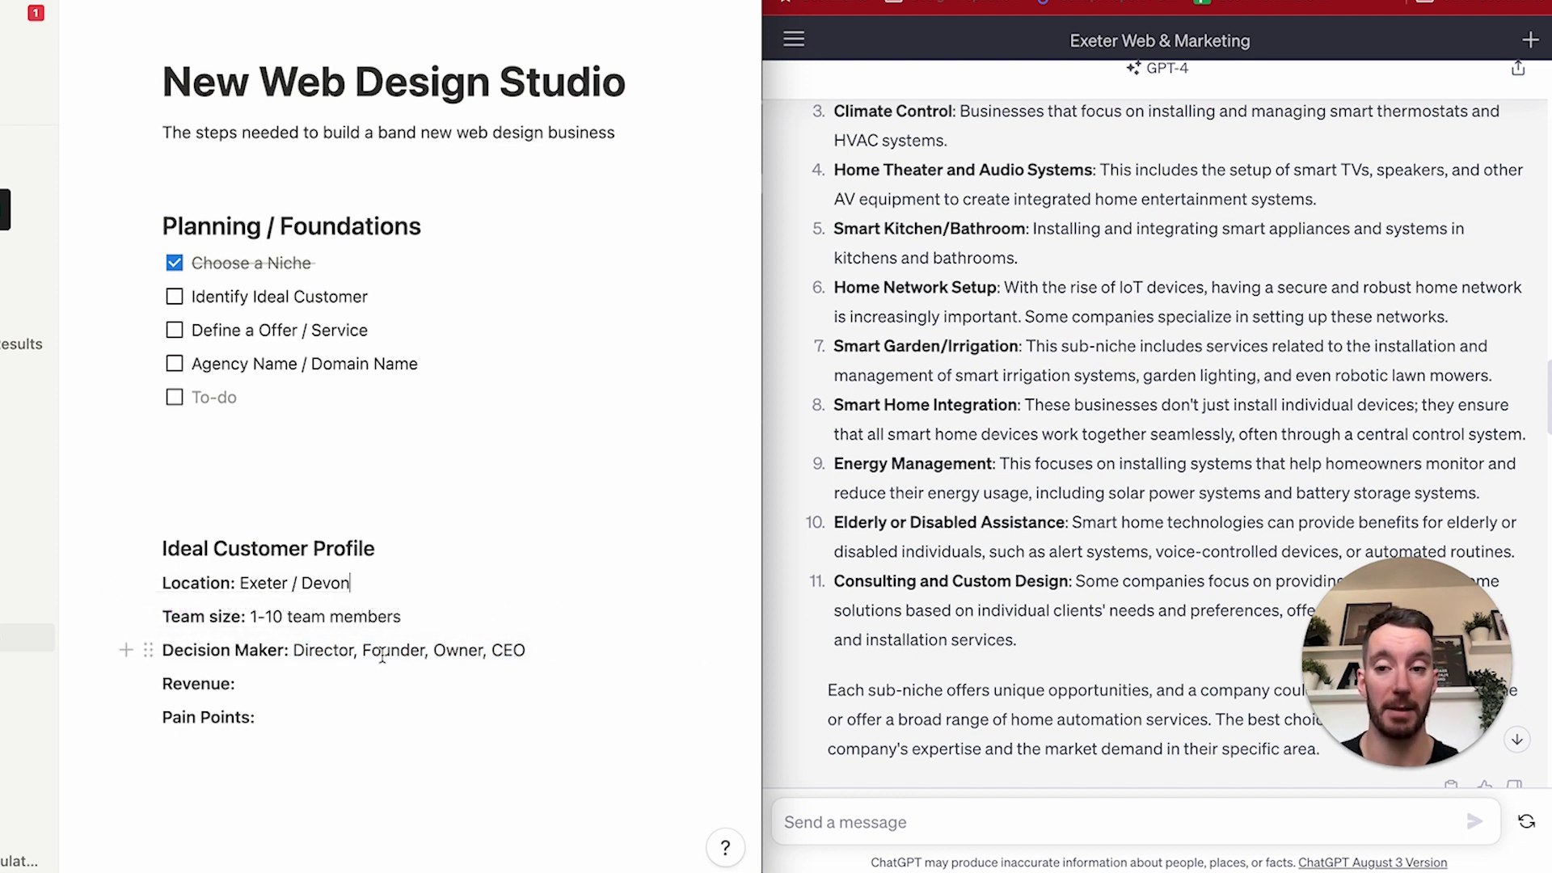
left_click_drag(527, 651, 299, 654)
Enter £10,000 per month (£120,000 per year) in regular weight as the ideal customer's revenue.
left_click(264, 689)
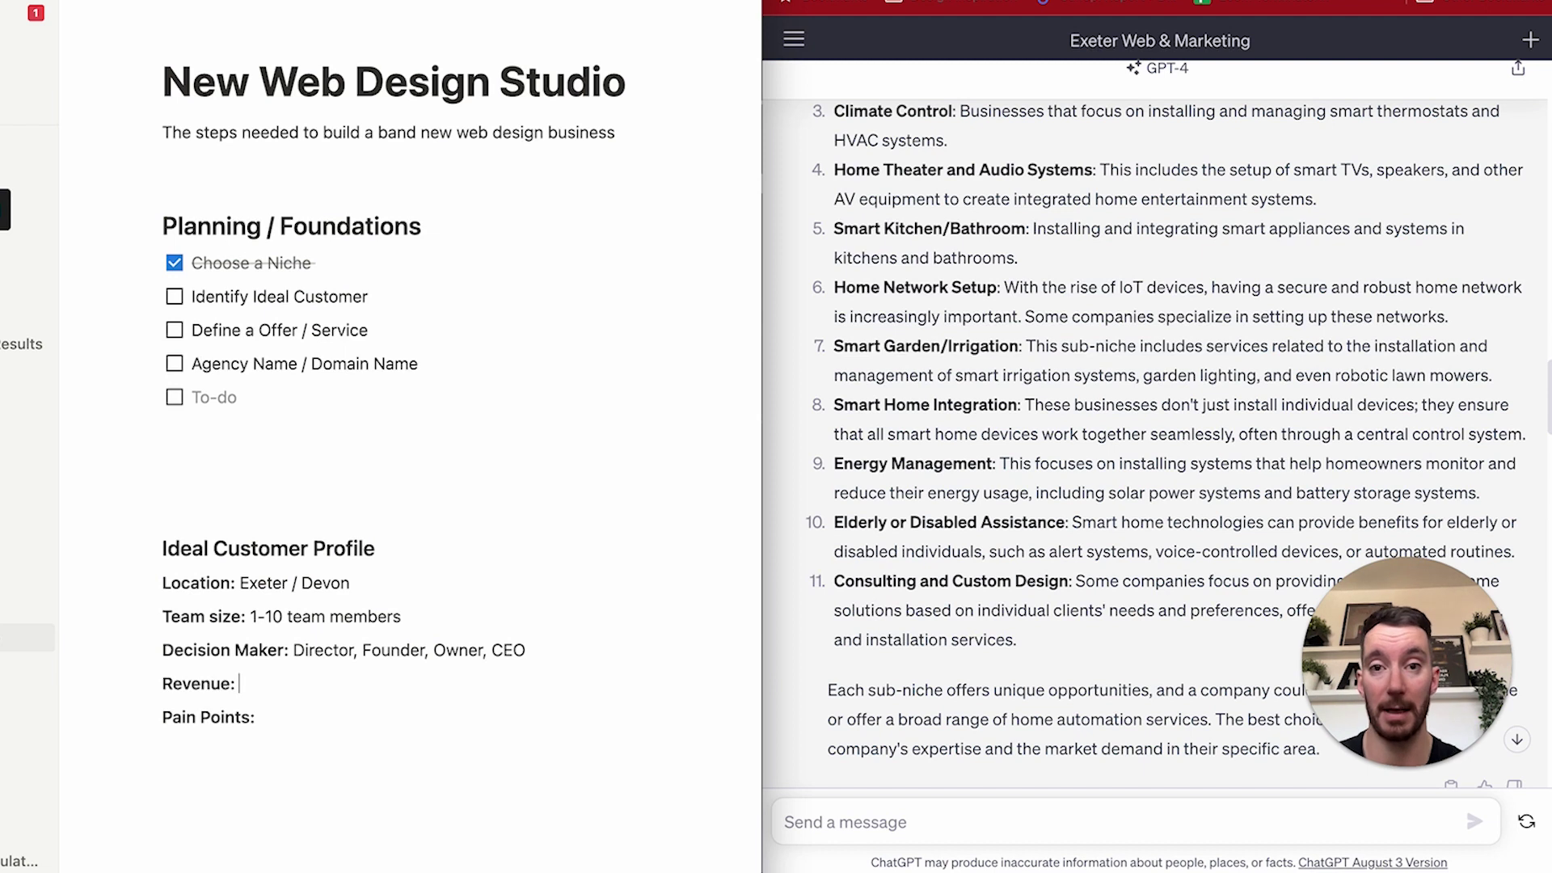
type("£10,000 per month (£120,000 per year)")
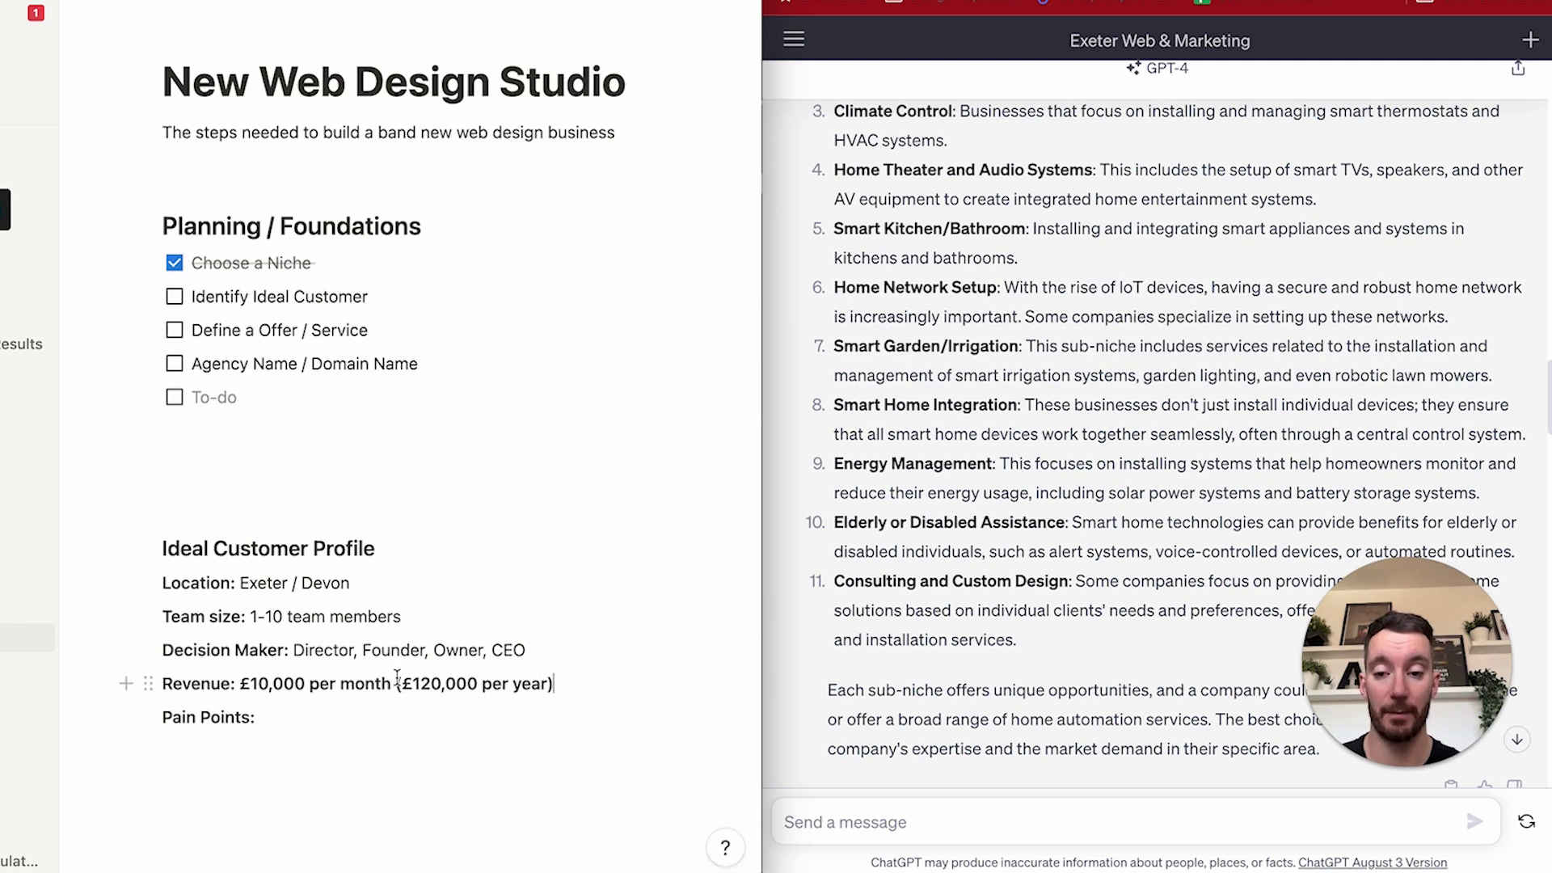
left_click_drag(565, 685, 237, 687)
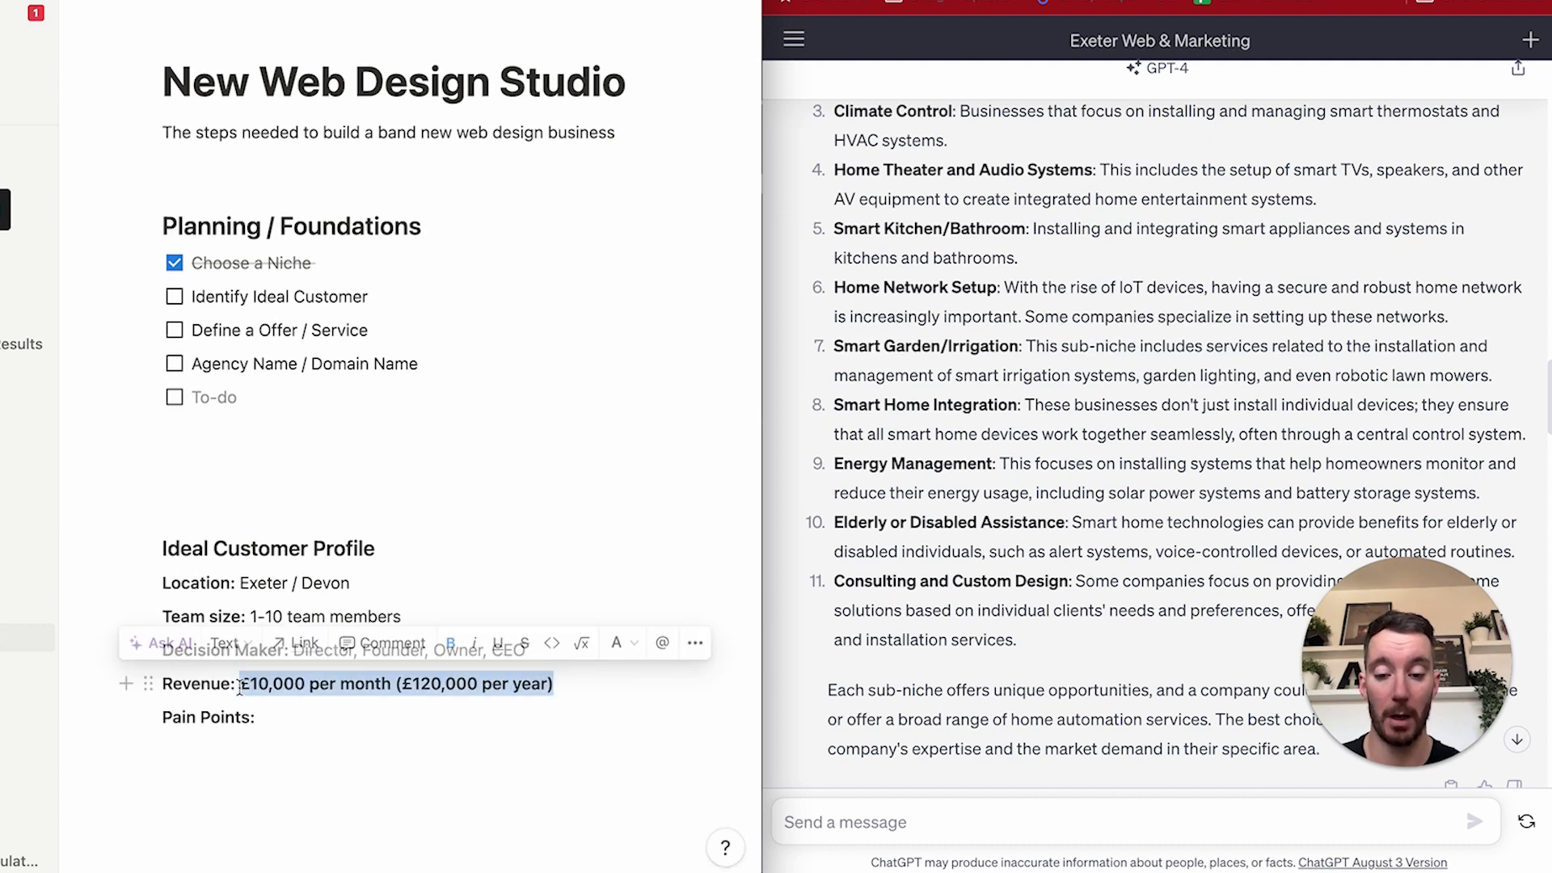
key("ctrl+b")
left_click(563, 693)
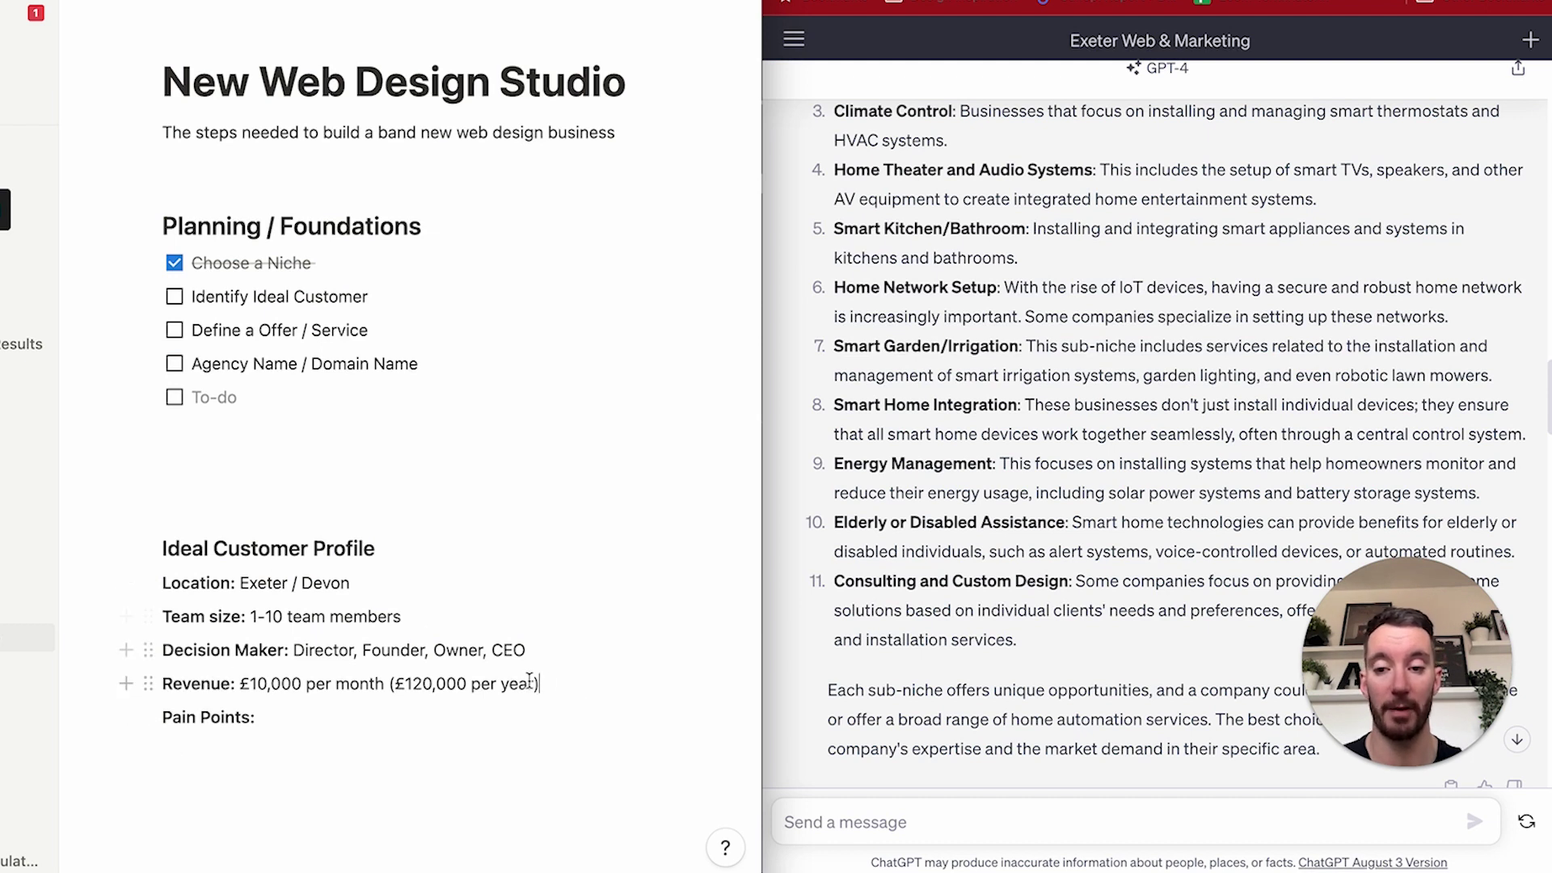
left_click_drag(551, 685, 158, 684)
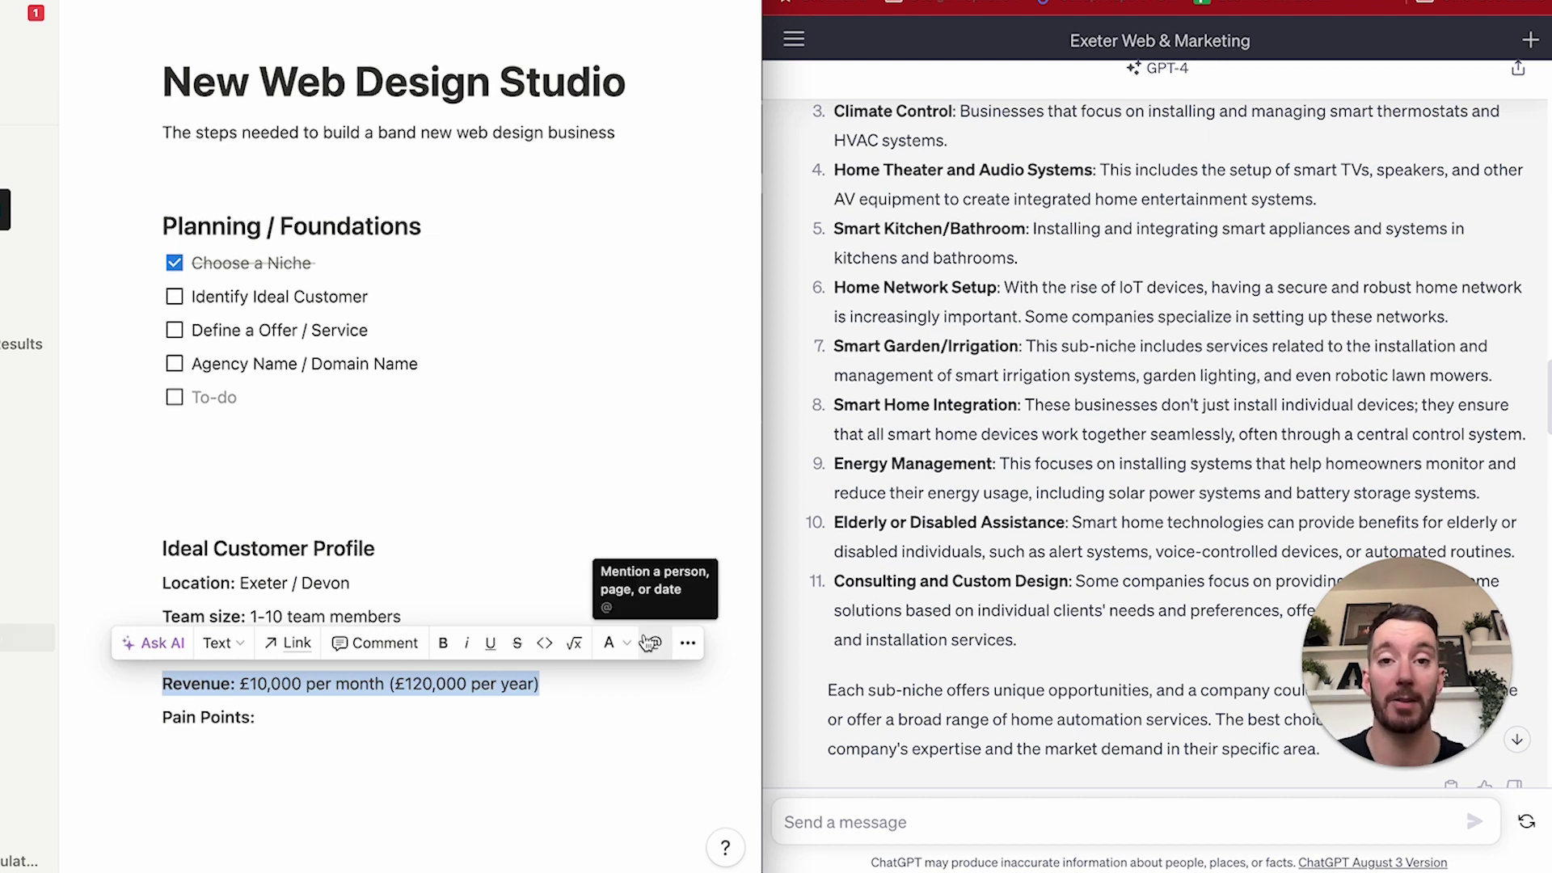
left_click(556, 684)
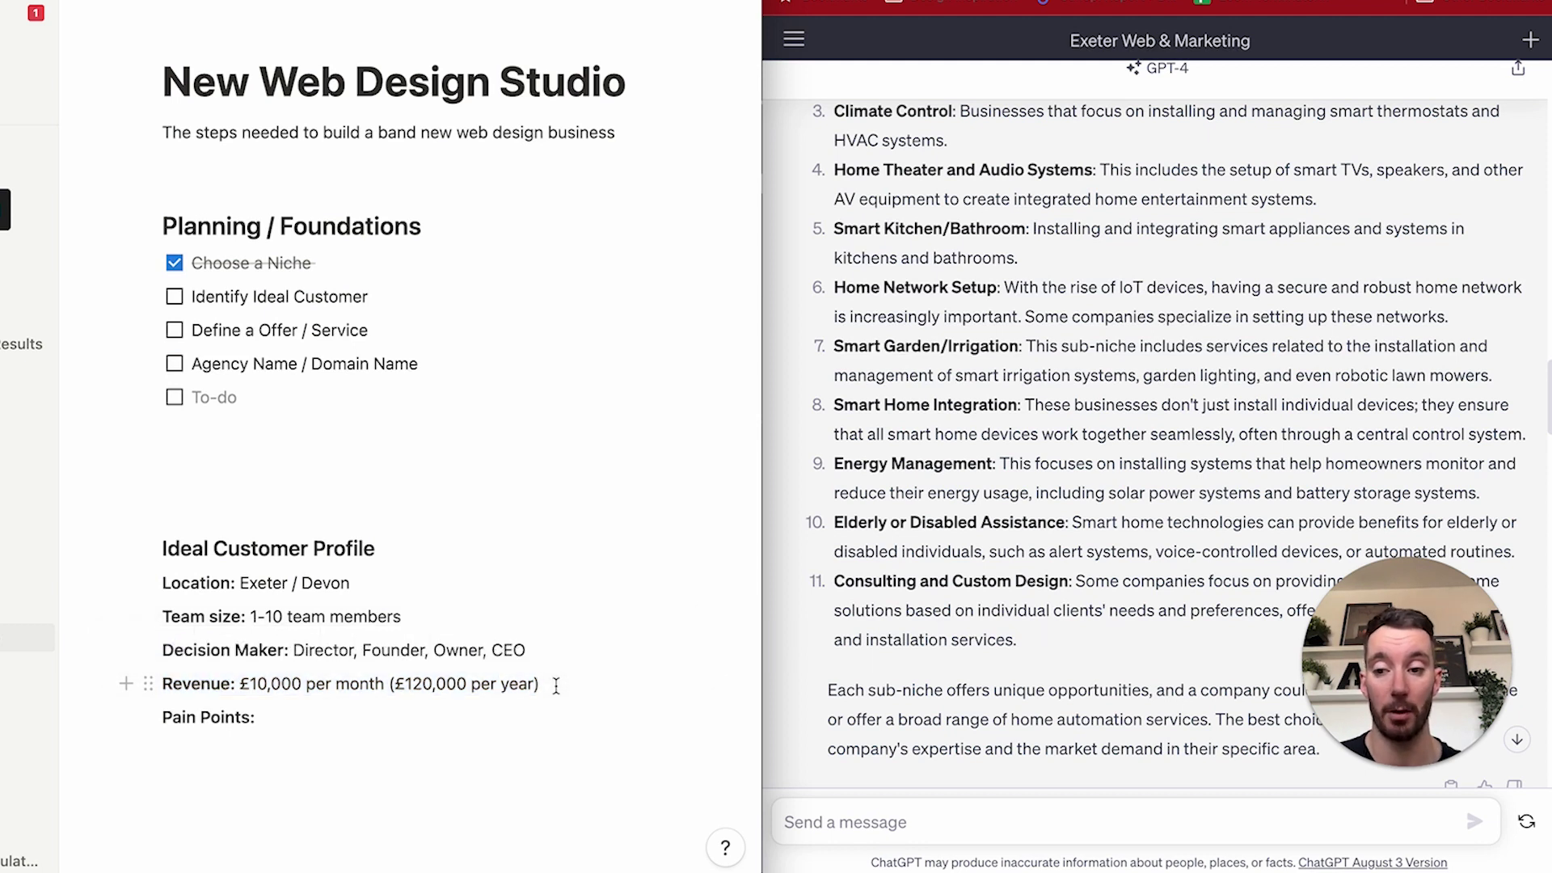
Review ChatGPT's list of common pain points for Home Automation Services businesses, from Customer Education through Regulation Compliance.
left_click(290, 718)
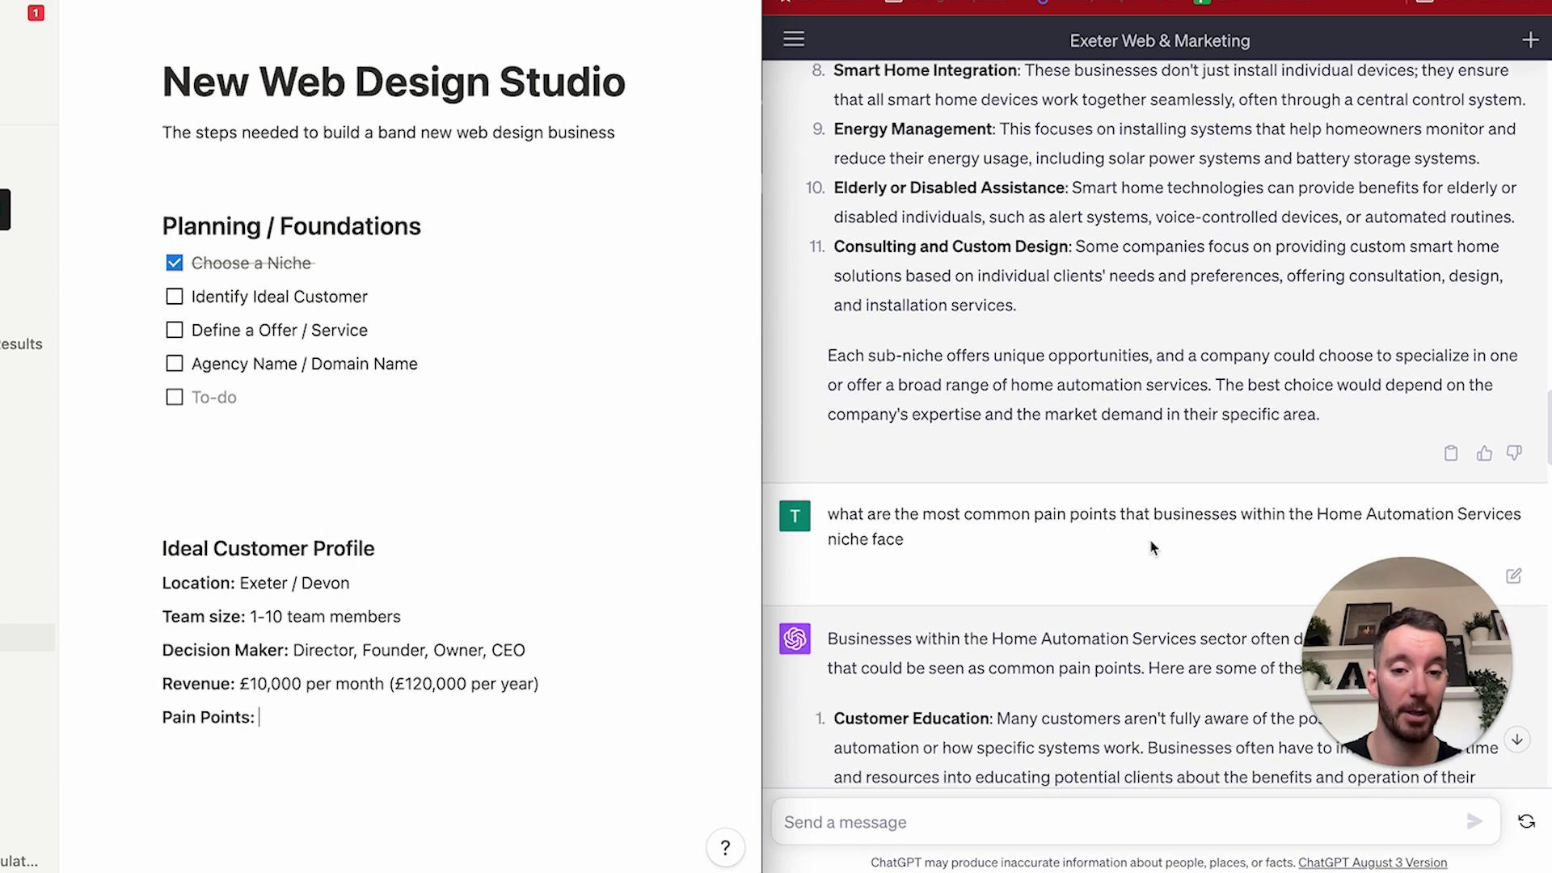
scroll(913, 546, "down", 6)
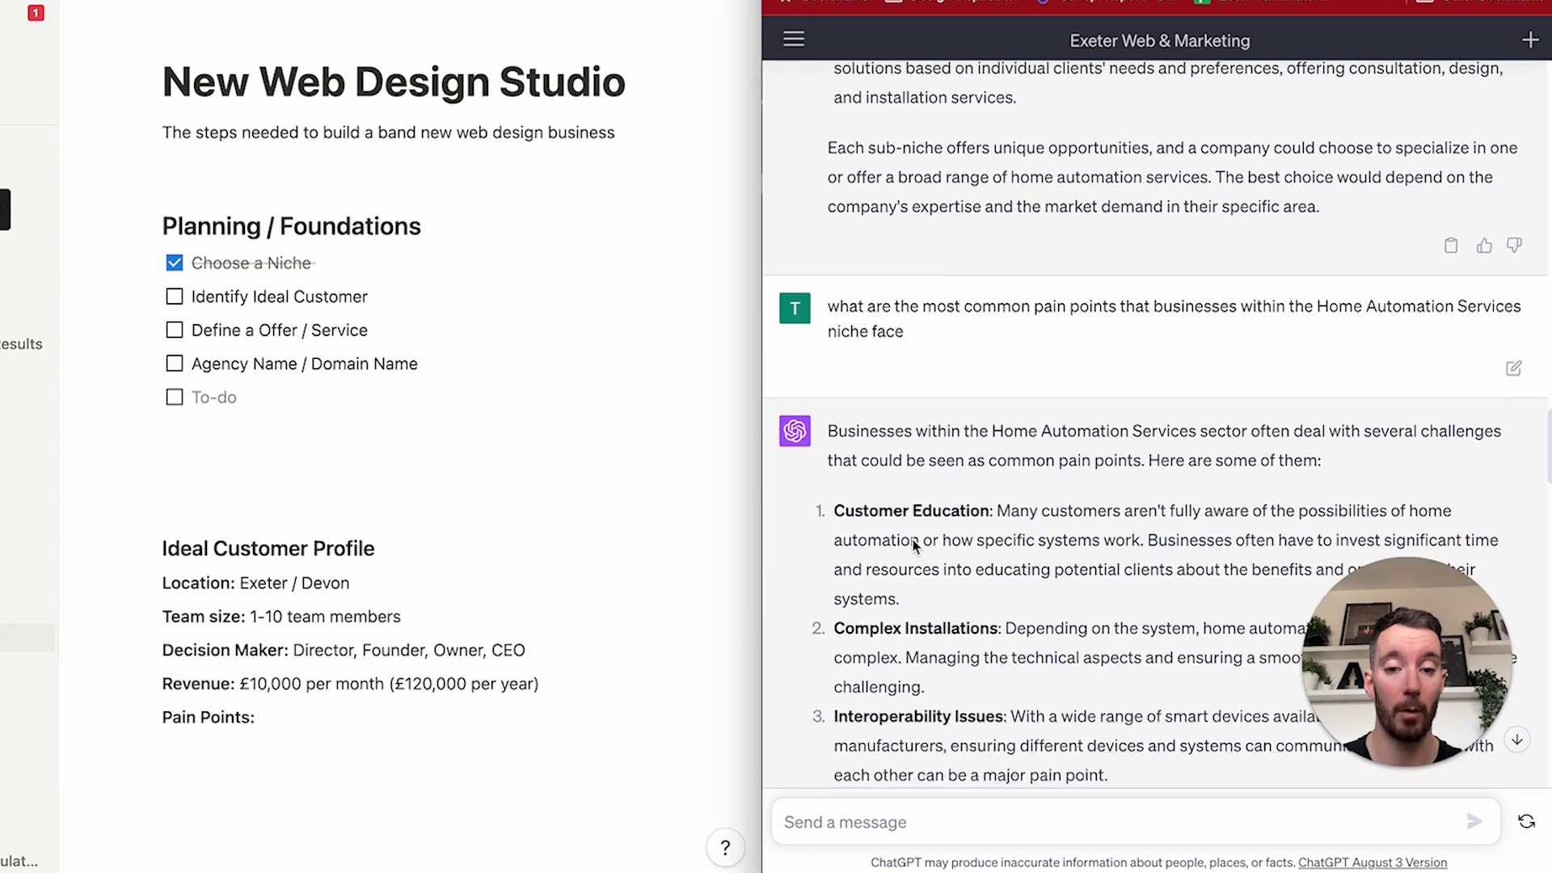
scroll(906, 315, "down", 1)
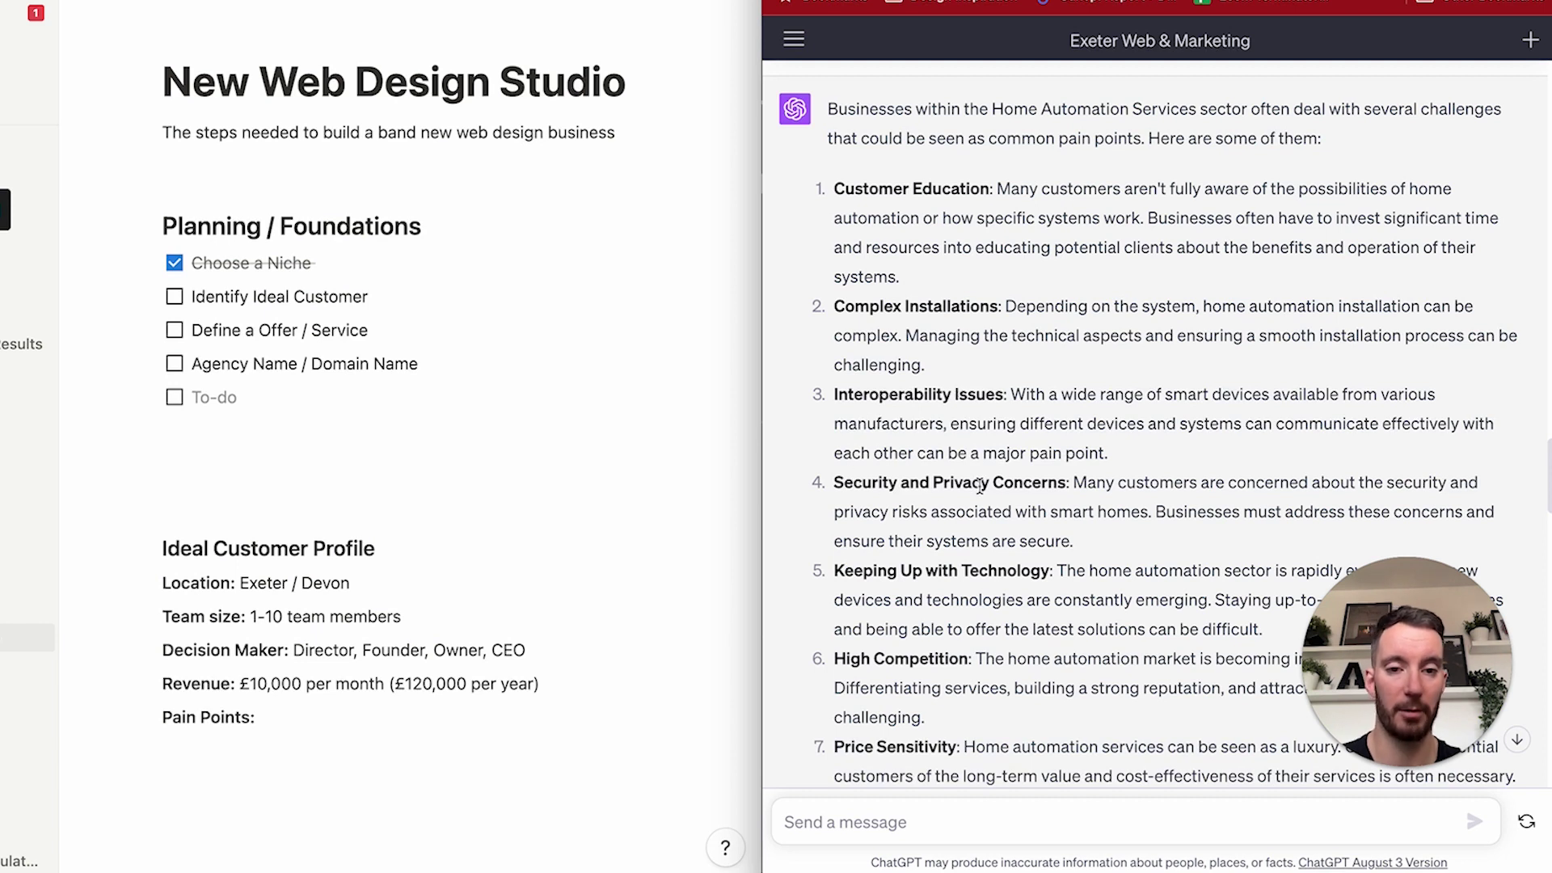
scroll(992, 487, "down", 1)
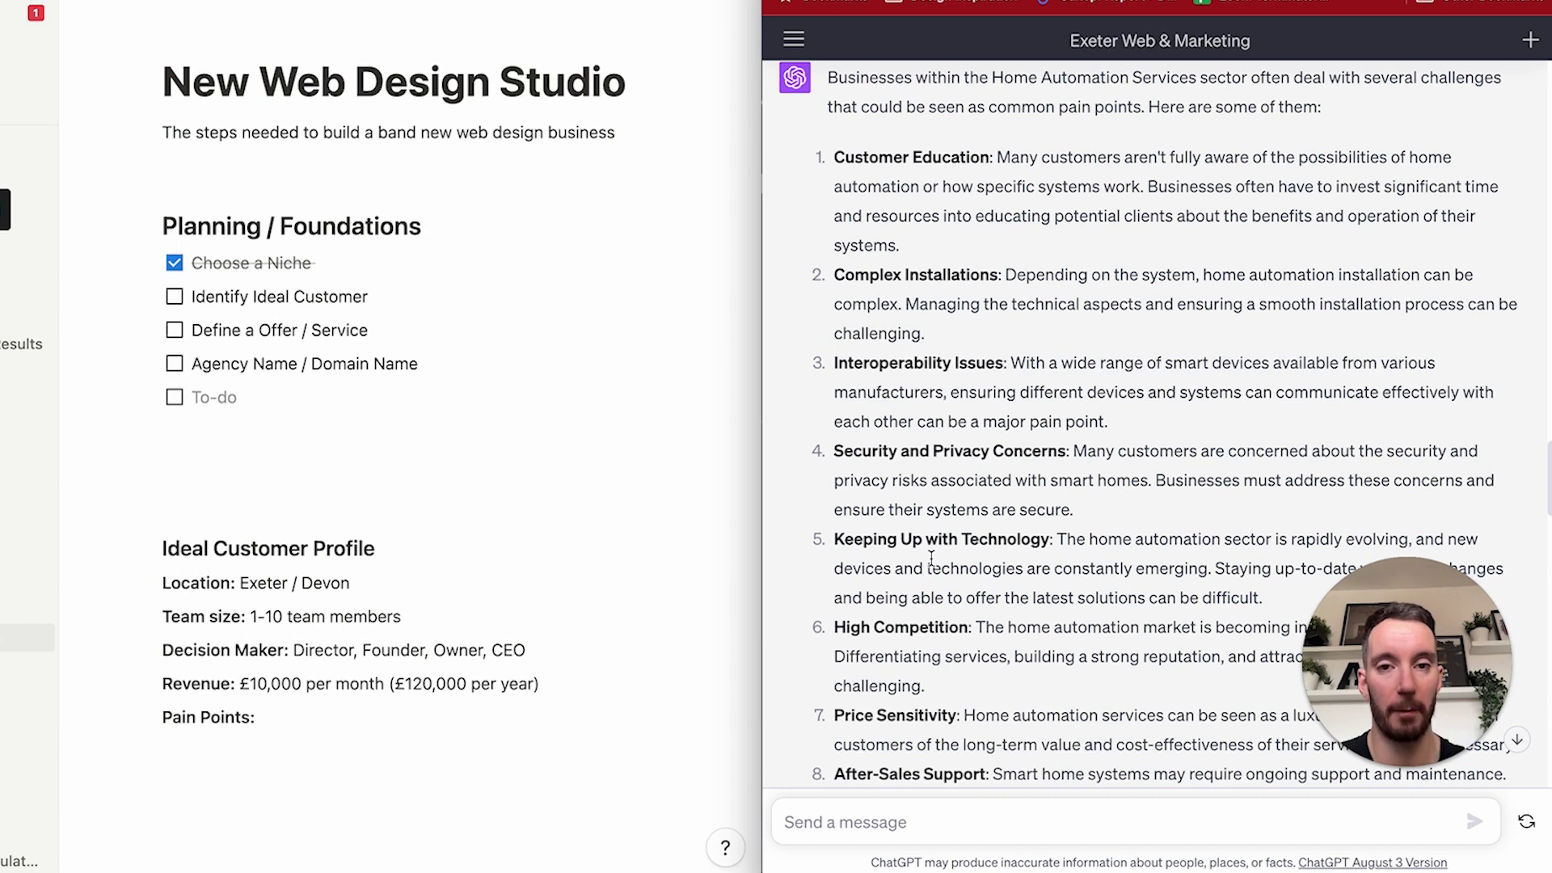
scroll(931, 558, "up", 1)
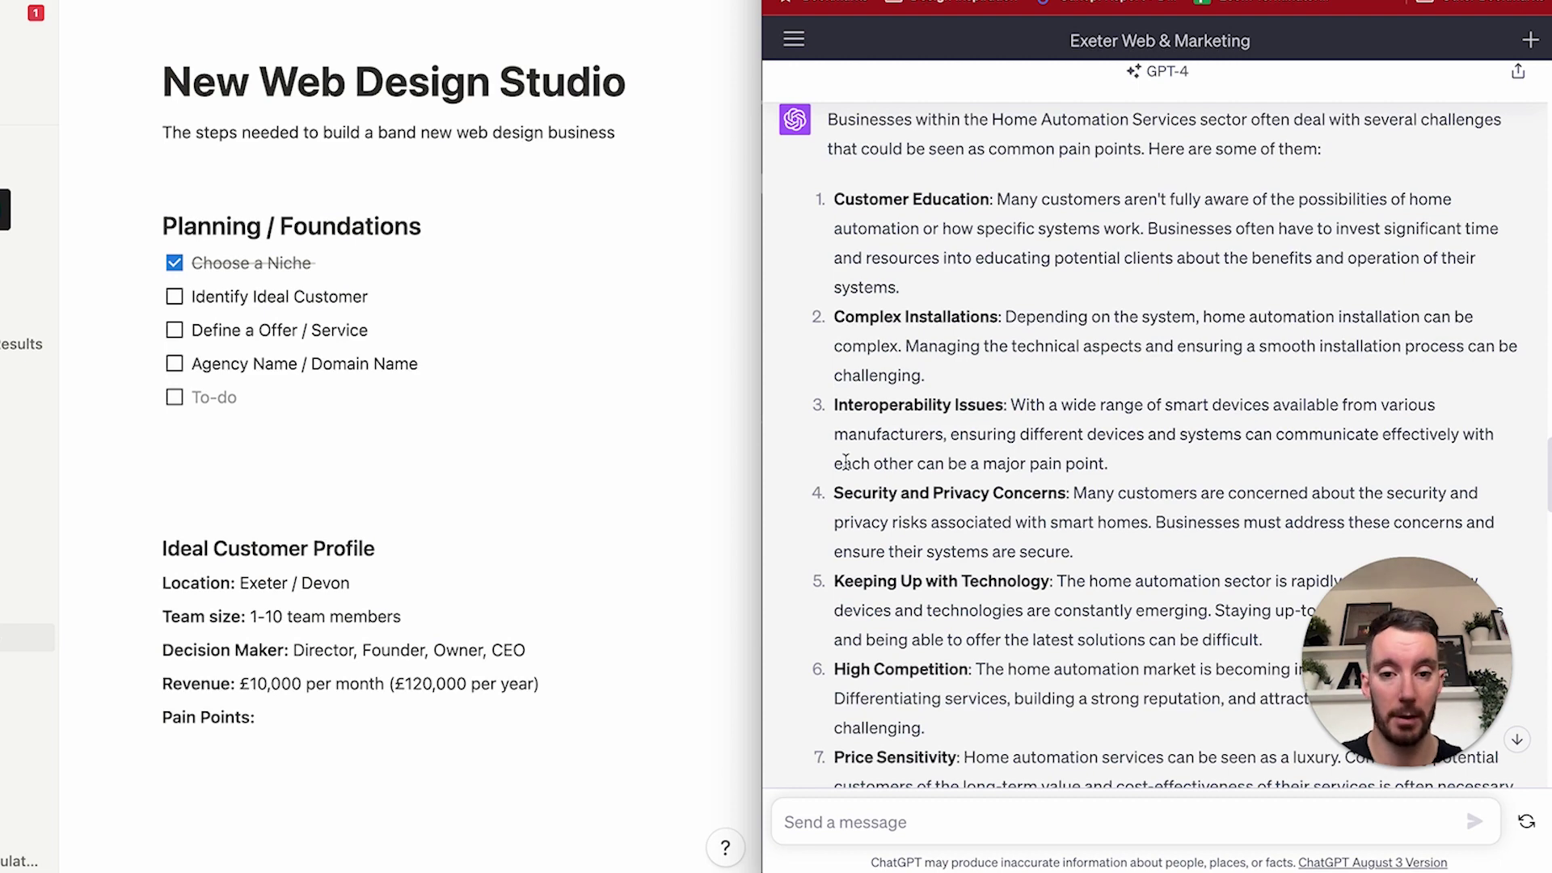
scroll(845, 460, "down", 8)
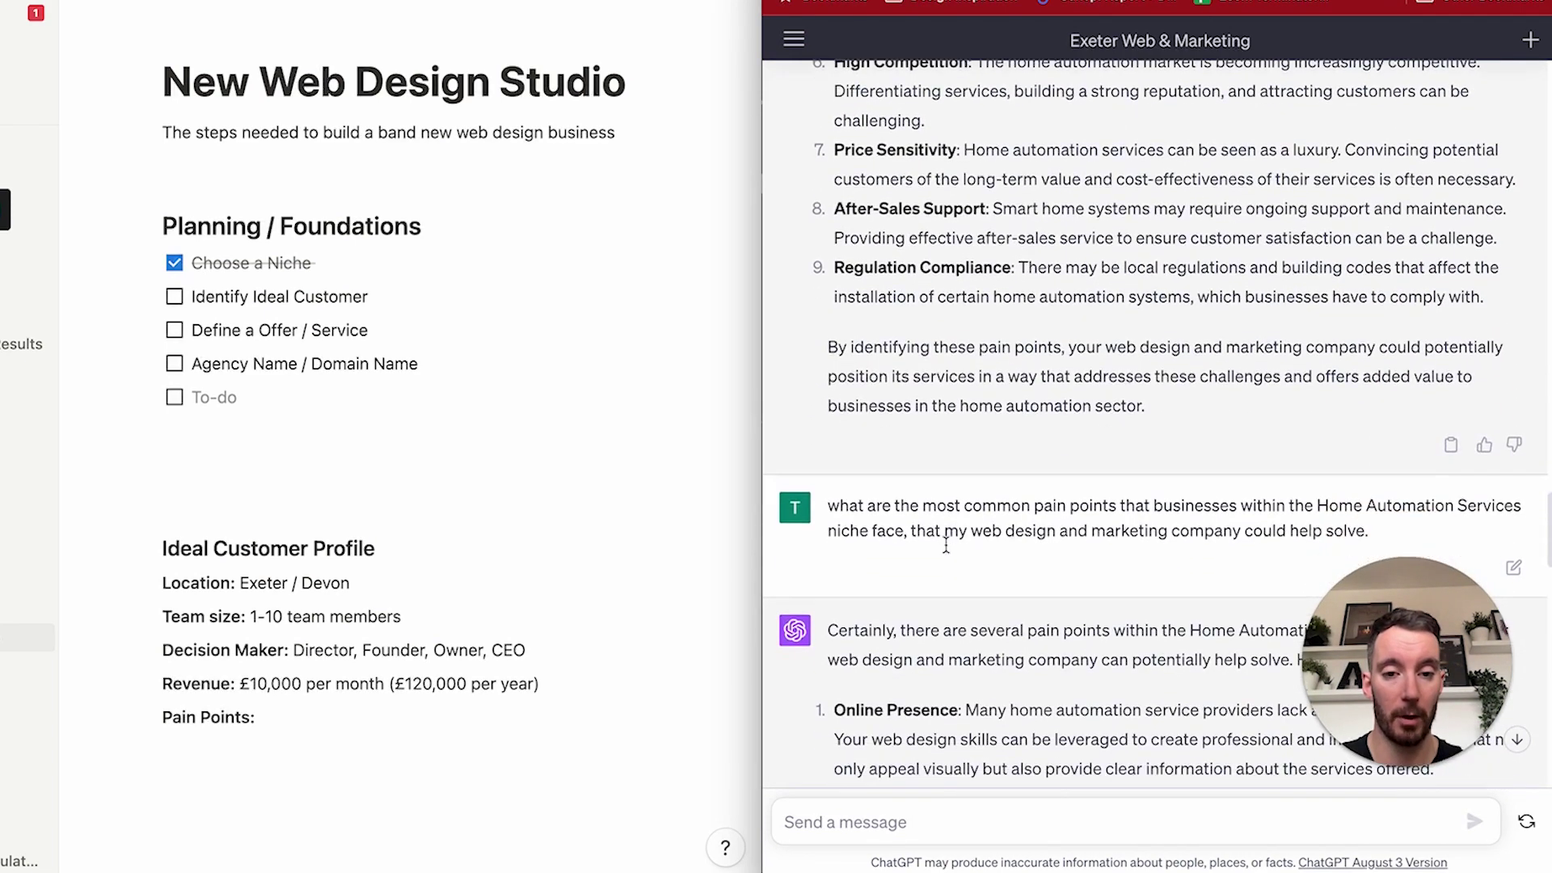
Examine the follow-up question about pain points a web design and marketing company could solve, highlighting its answers from Online Presence to Customer Education.
scroll(1065, 526, "down", 1)
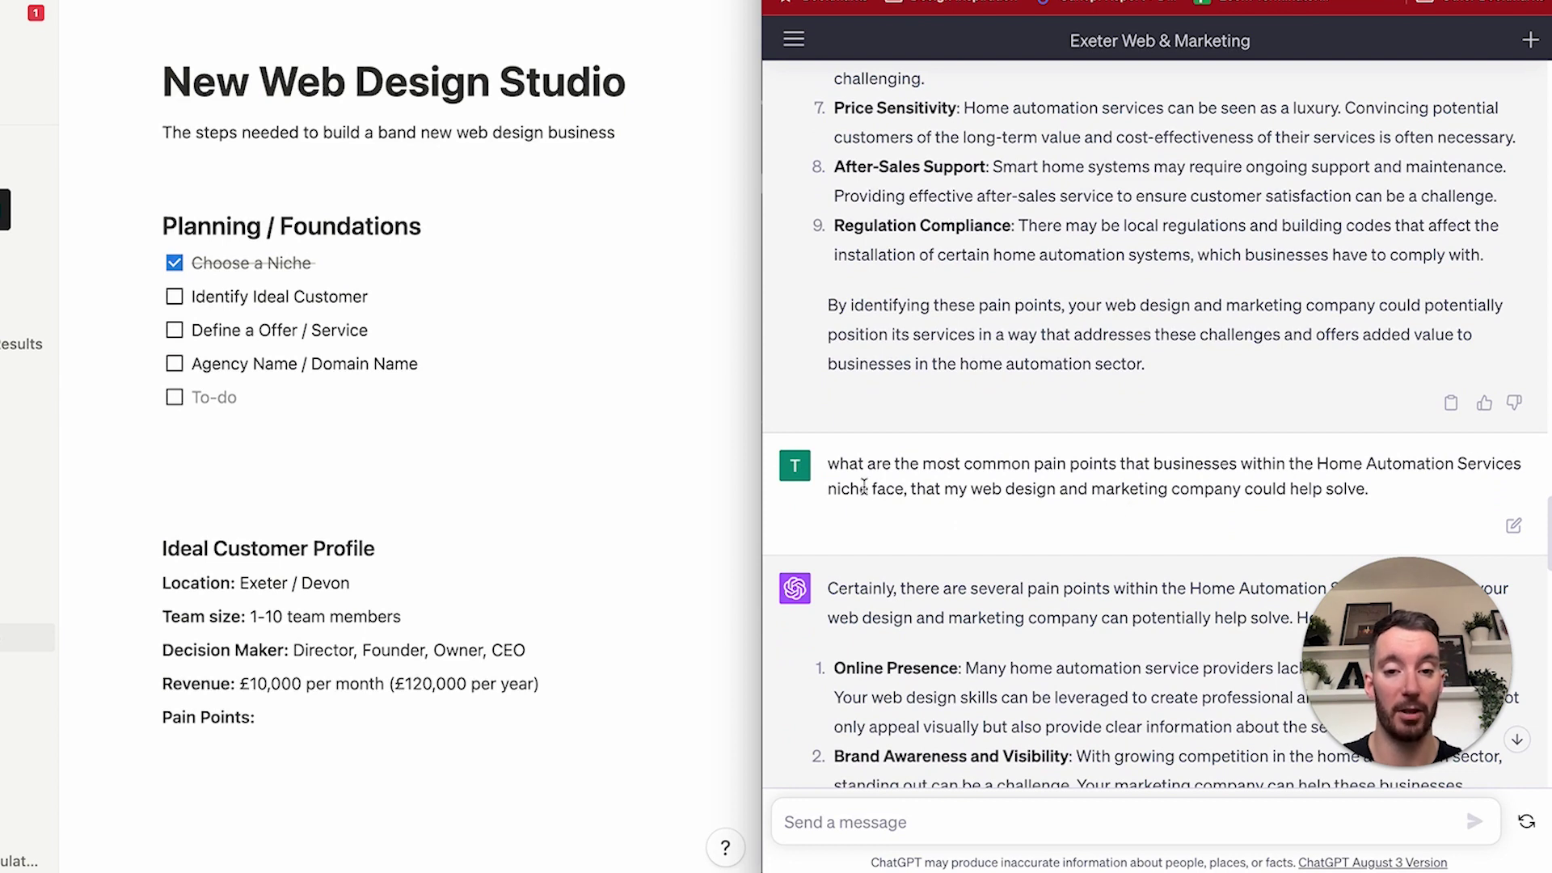
left_click_drag(911, 488, 1369, 495)
scroll(1369, 495, "down", 5)
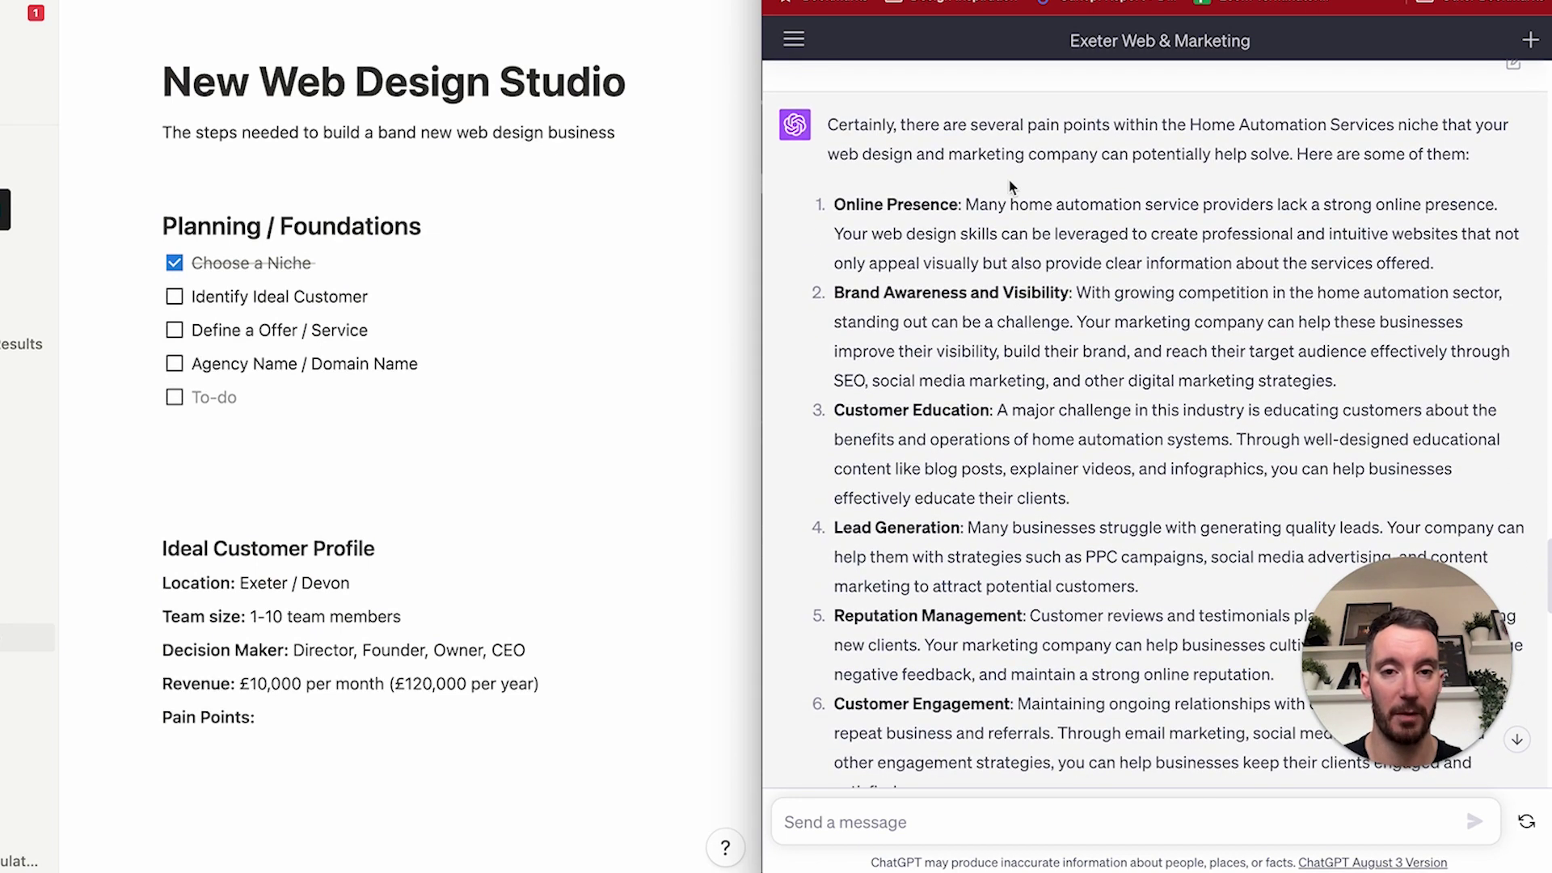
left_click_drag(962, 205, 832, 208)
left_click_drag(1071, 292, 818, 301)
left_click_drag(1000, 410, 817, 410)
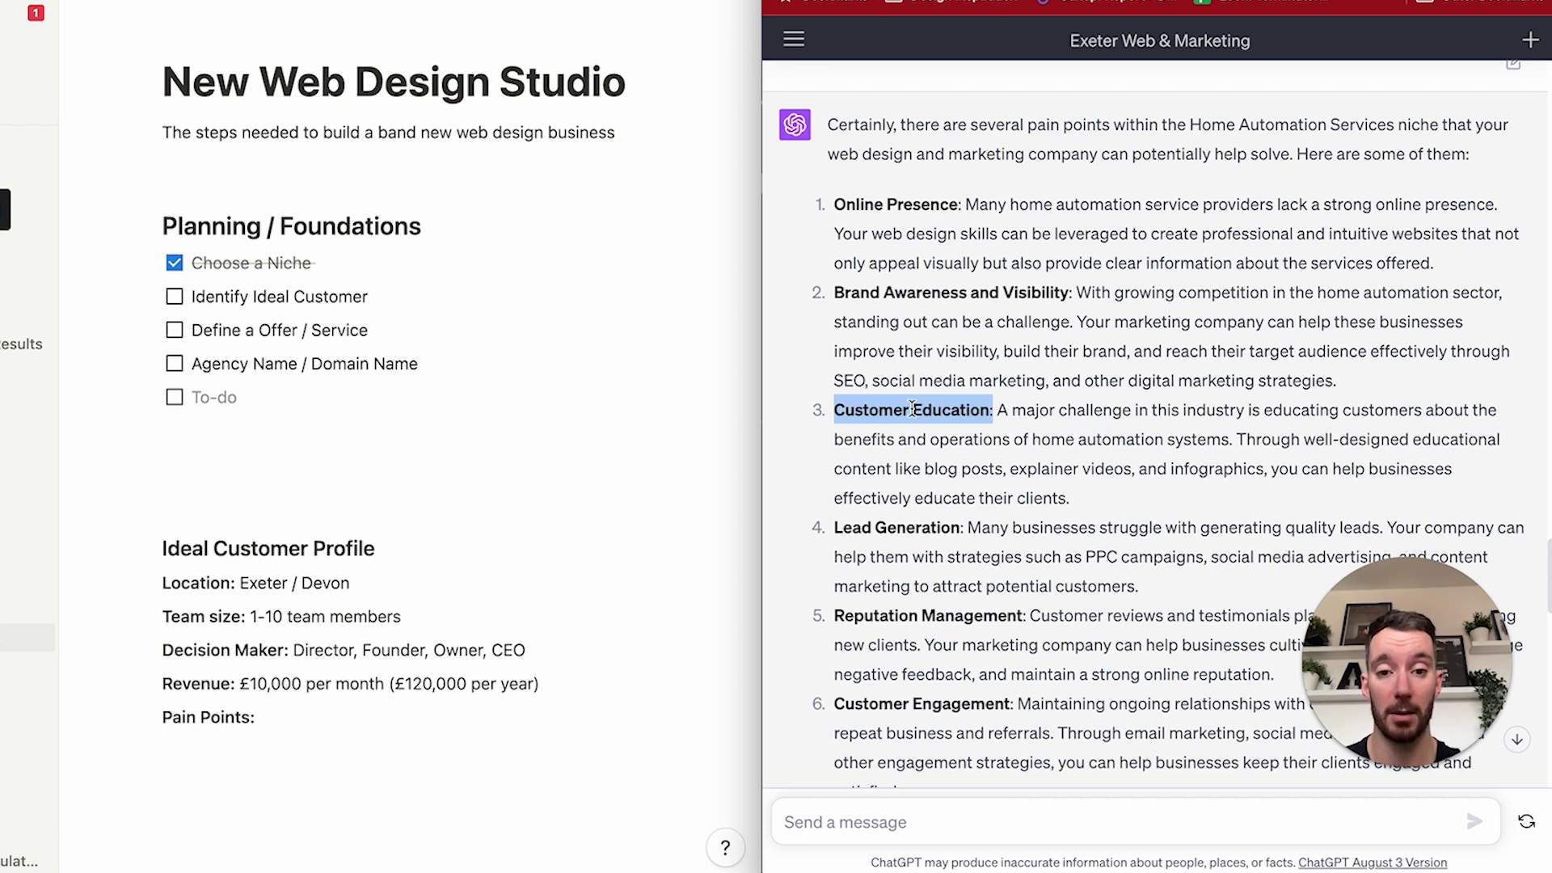
left_click_drag(1079, 499, 834, 416)
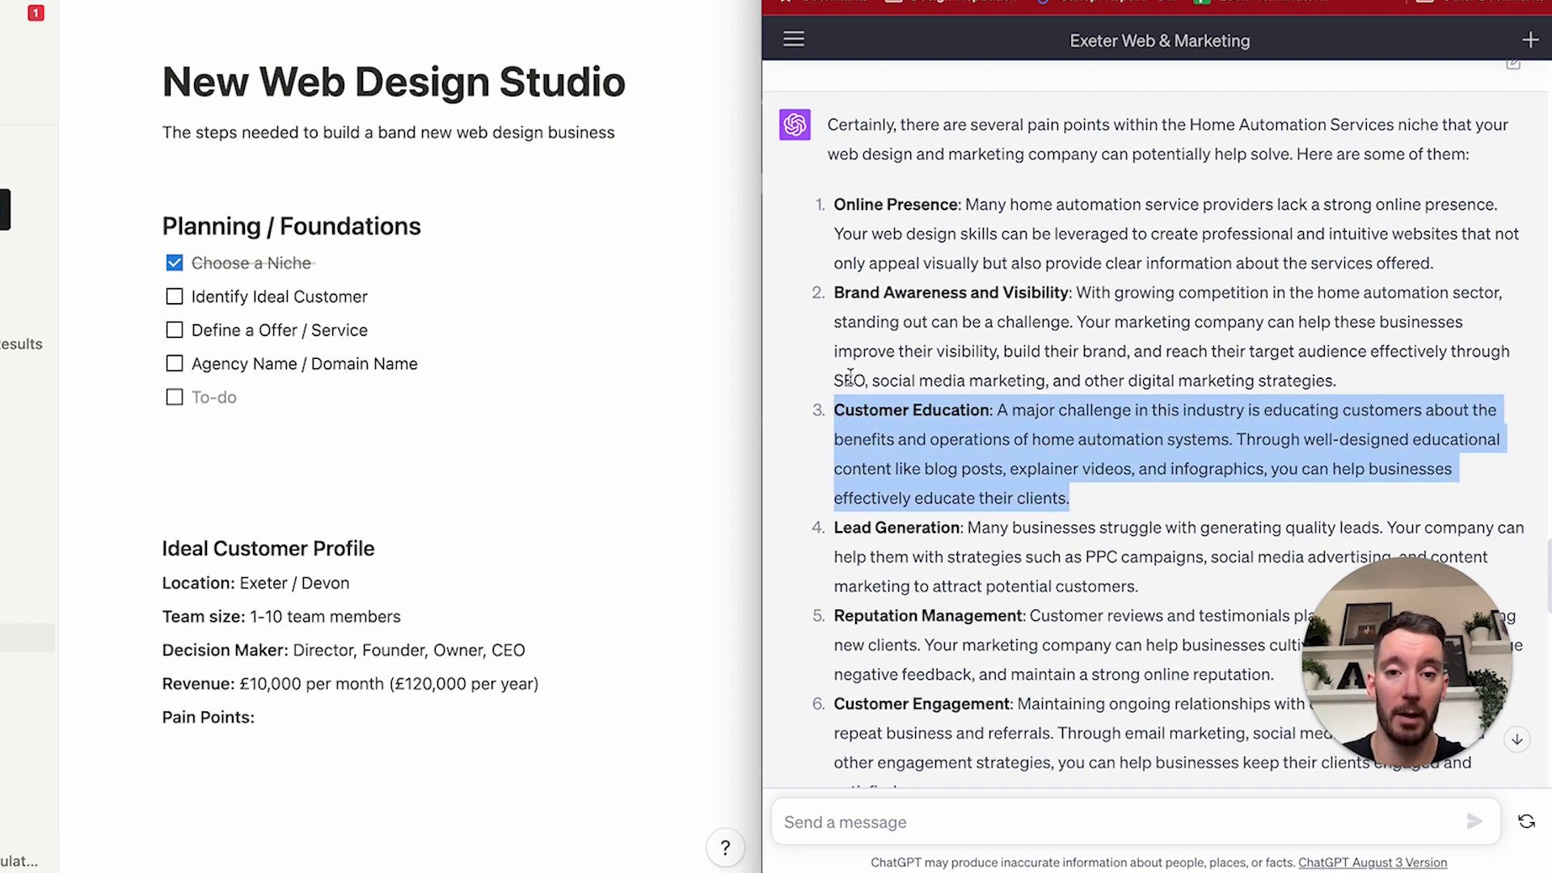
Revisit the Customer Education pain point and highlight Lead Generation in the list of problems the web design company could solve.
scroll(1001, 378, "down", 2)
scroll(1000, 257, "up", 3)
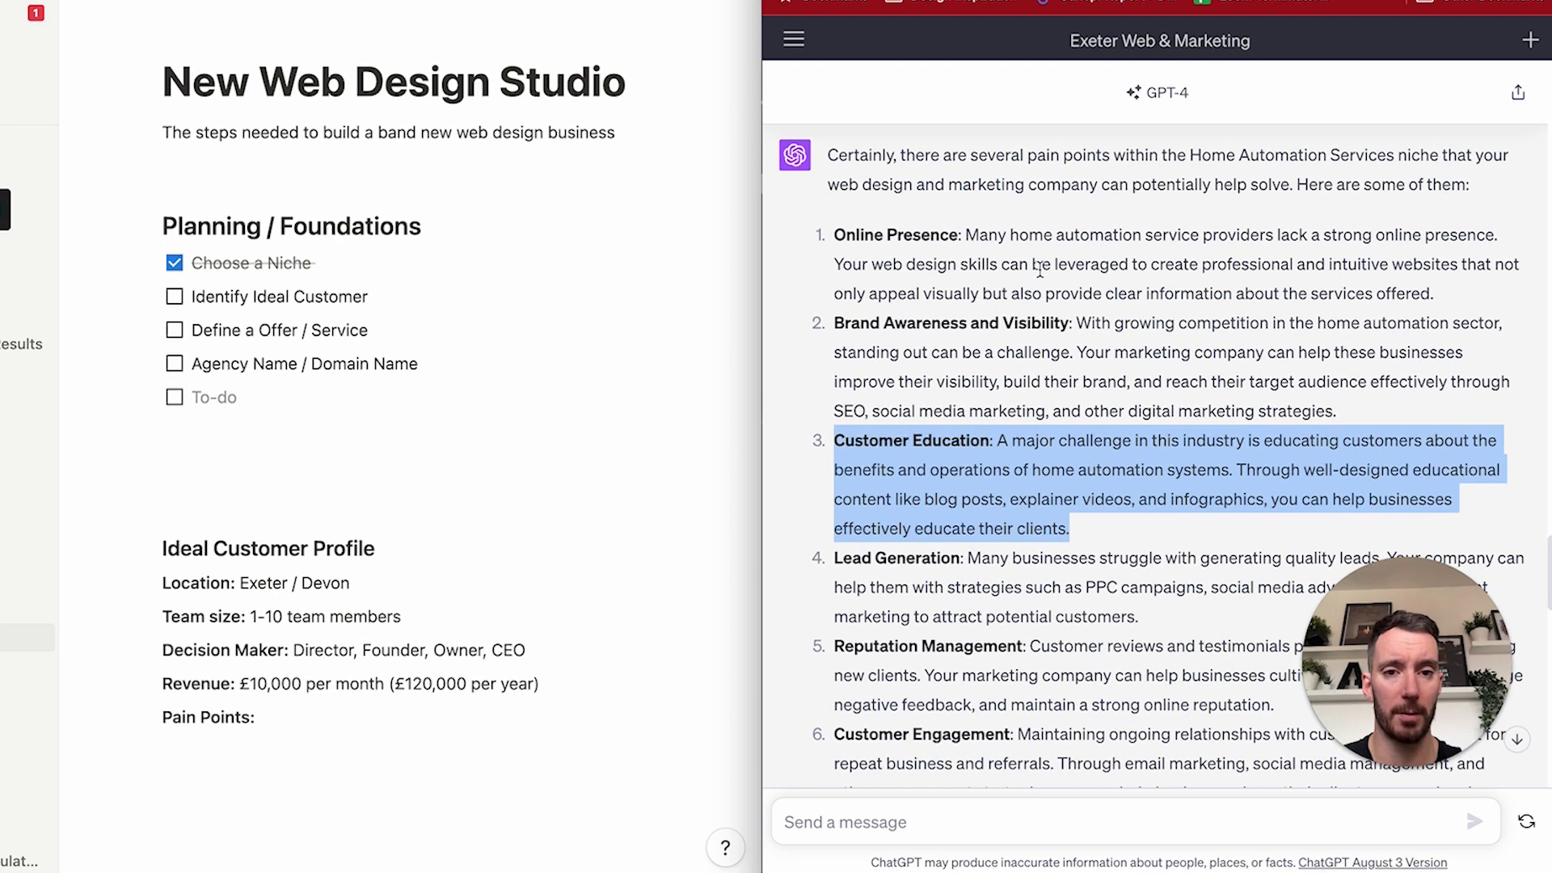
left_click(928, 461)
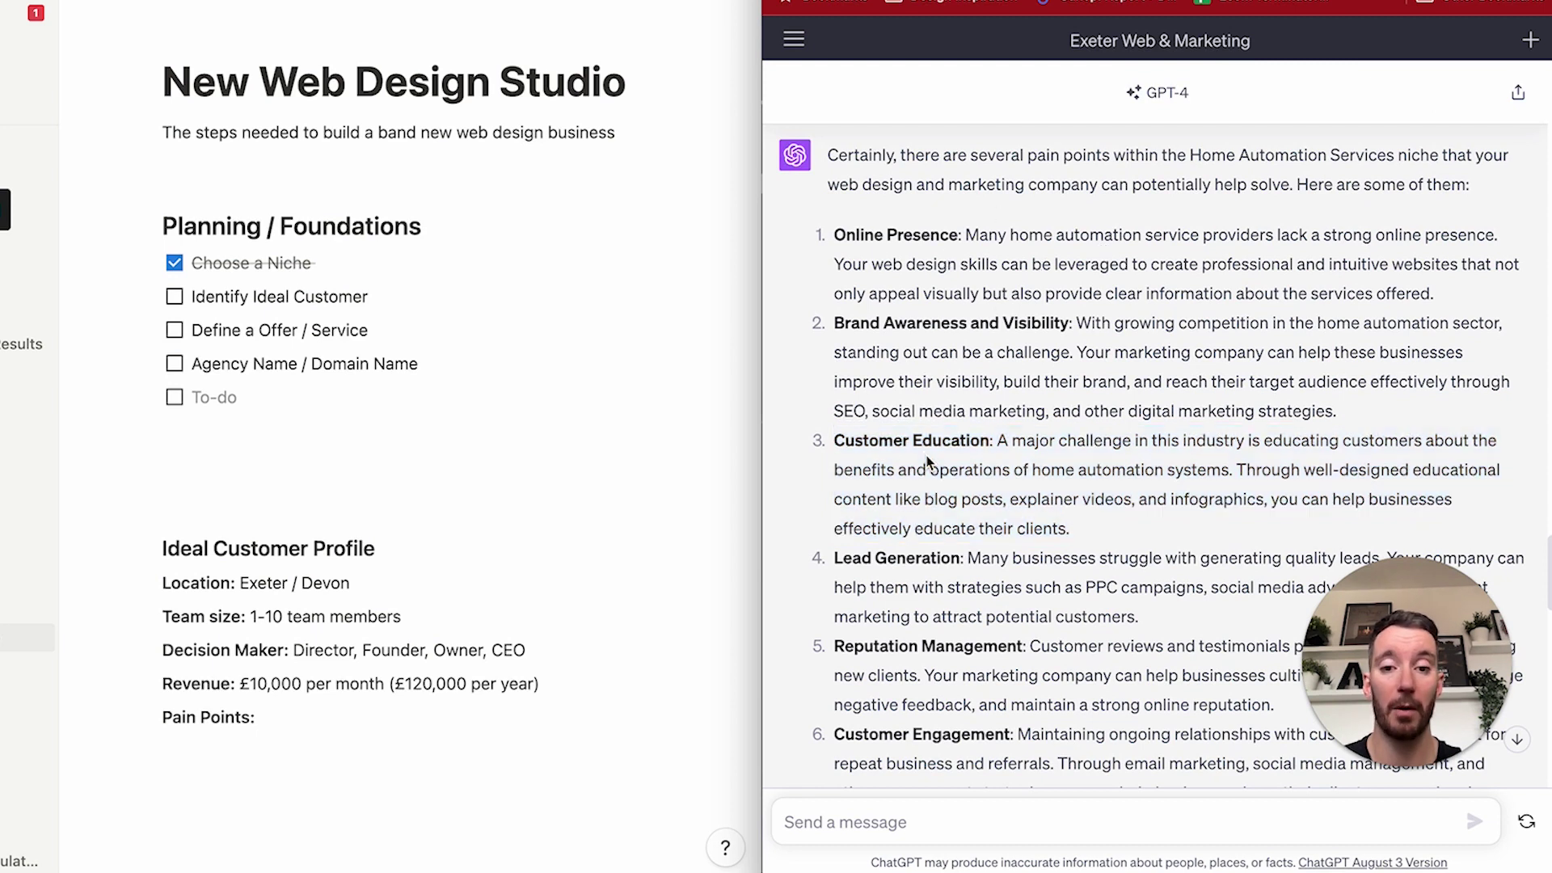
left_click_drag(990, 443, 835, 448)
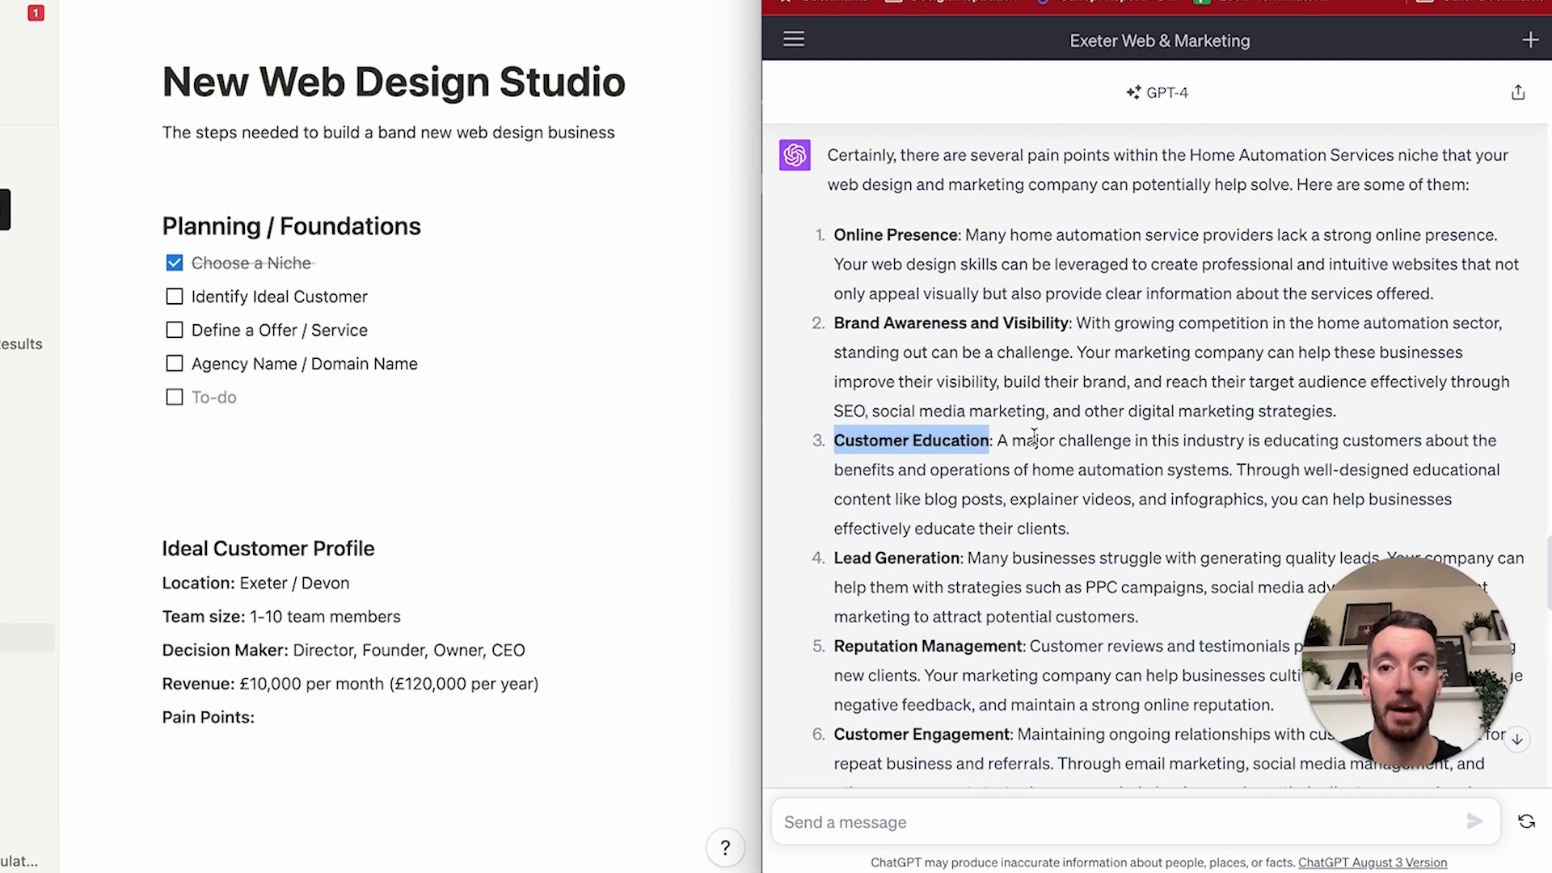
scroll(1034, 437, "down", 2)
left_click_drag(960, 424, 836, 422)
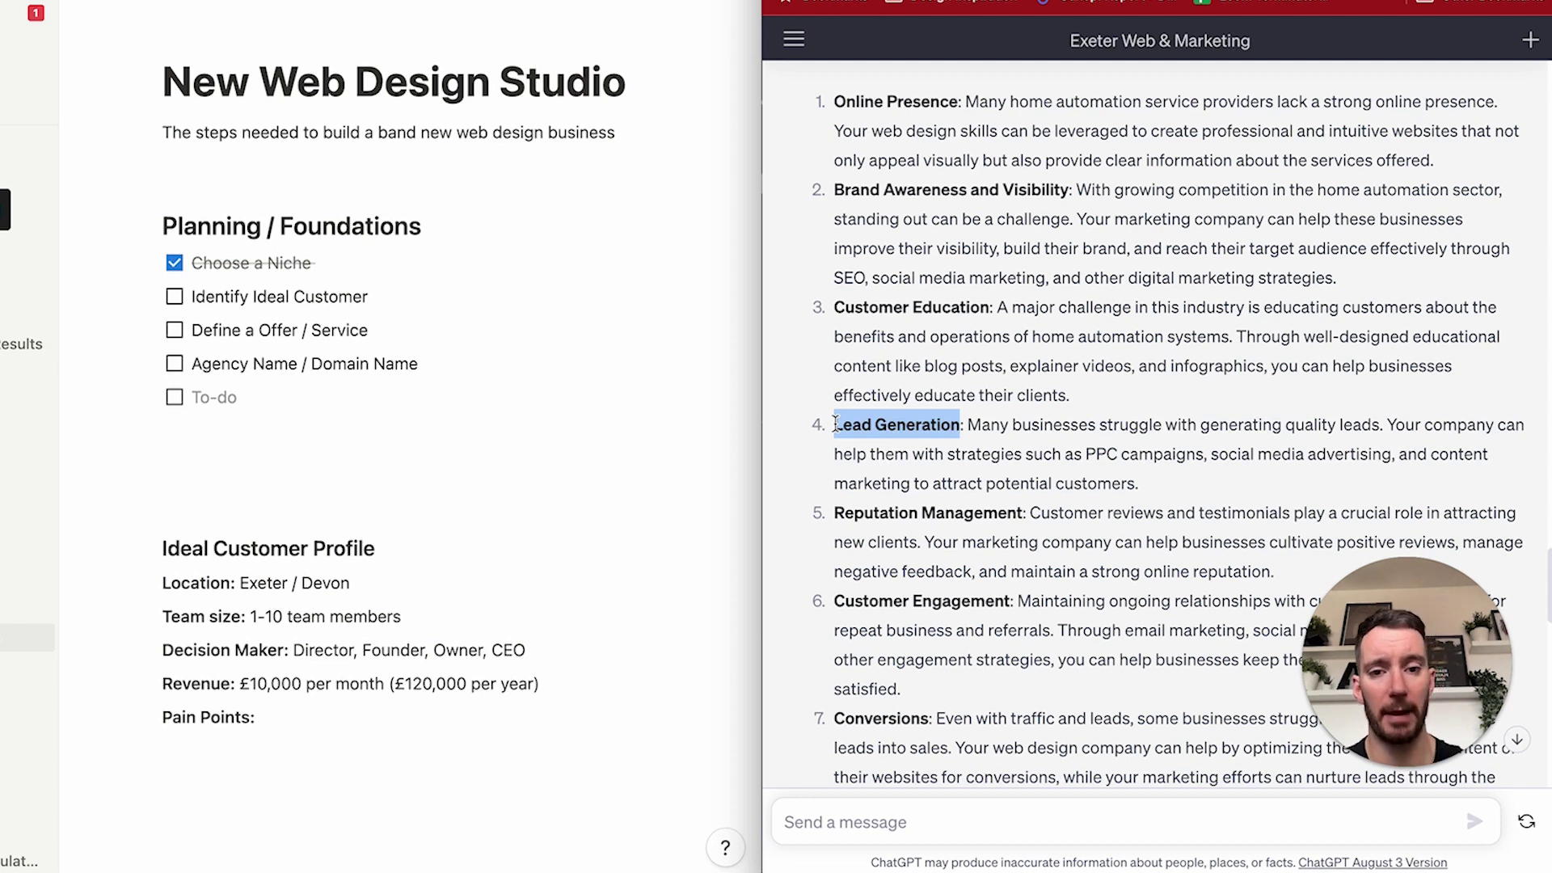
left_click_drag(1009, 424, 840, 421)
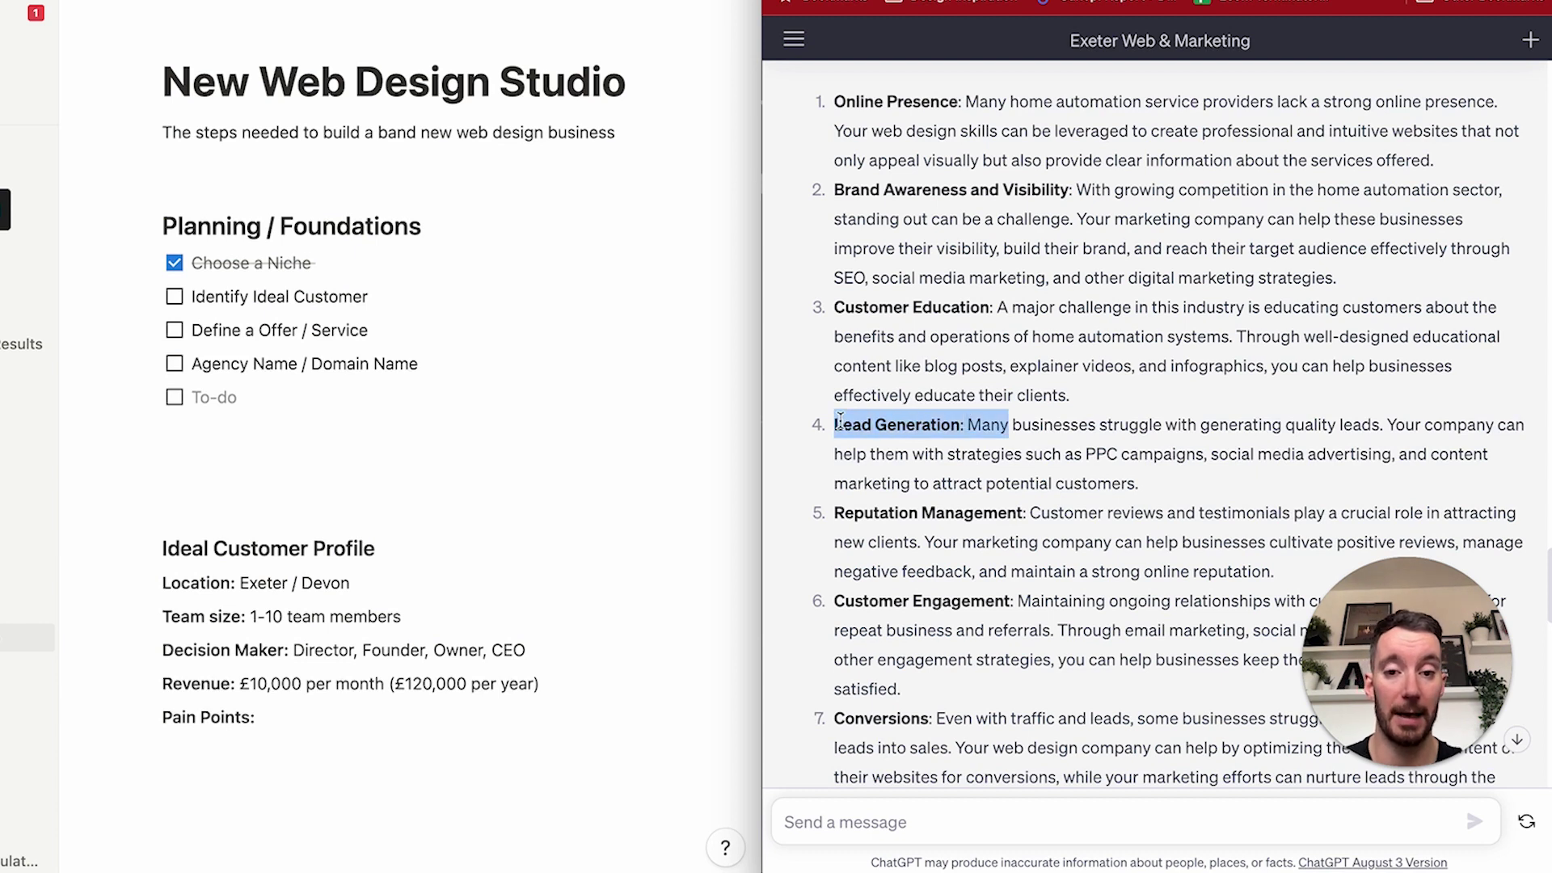
Examine the solvable pain points from Lead Generation through Up-to-date Information in ChatGPT's answer, highlighting their headings.
left_click(926, 421)
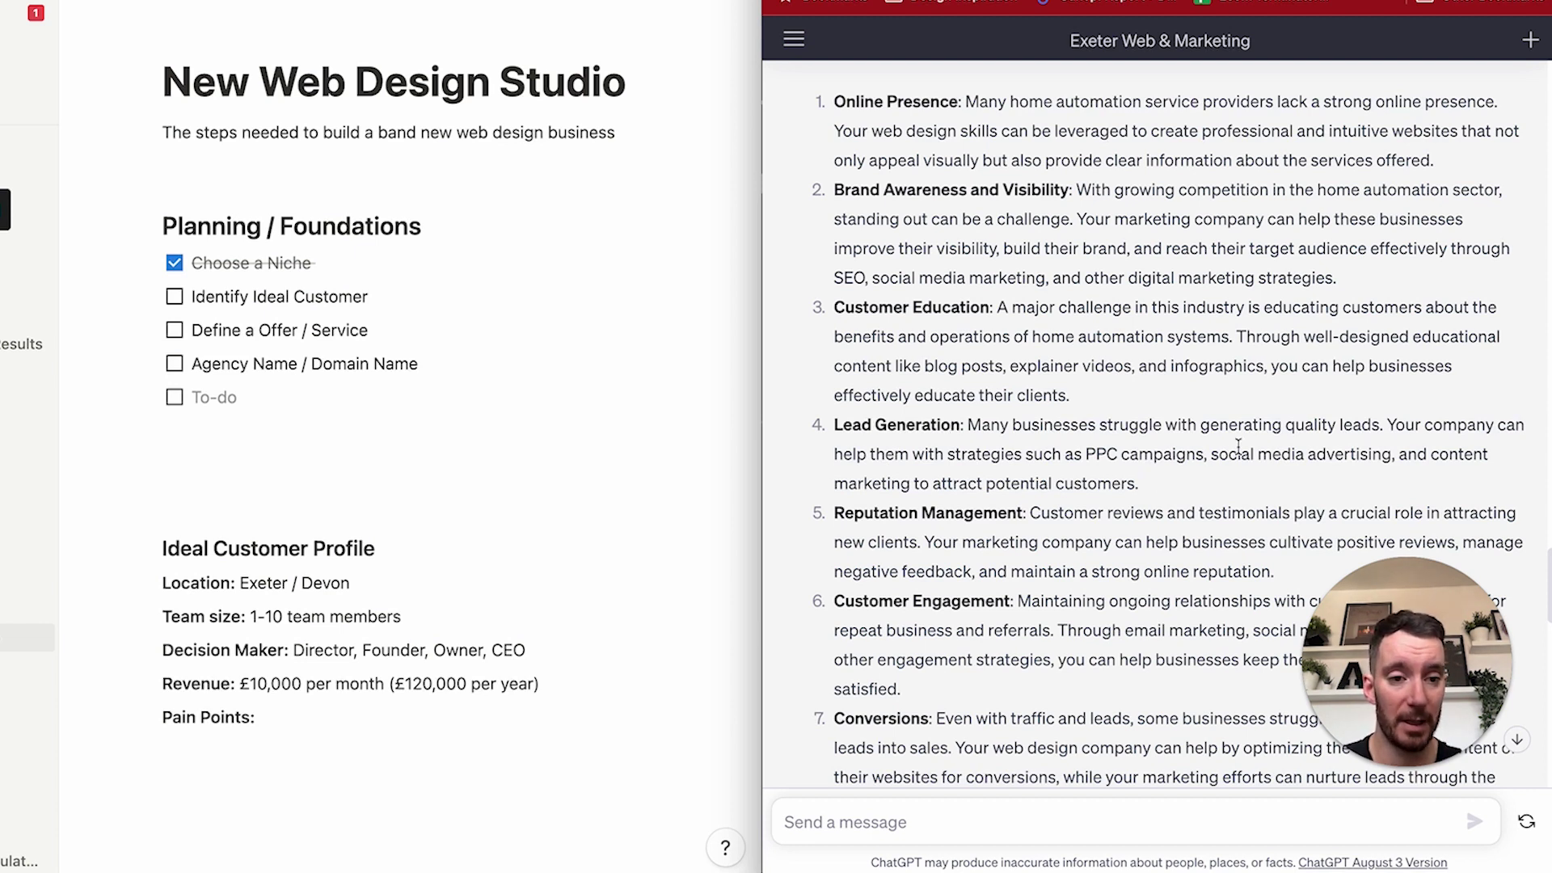
left_click_drag(1063, 454, 1427, 479)
left_click_drag(963, 425, 843, 423)
left_click_drag(1037, 513, 833, 513)
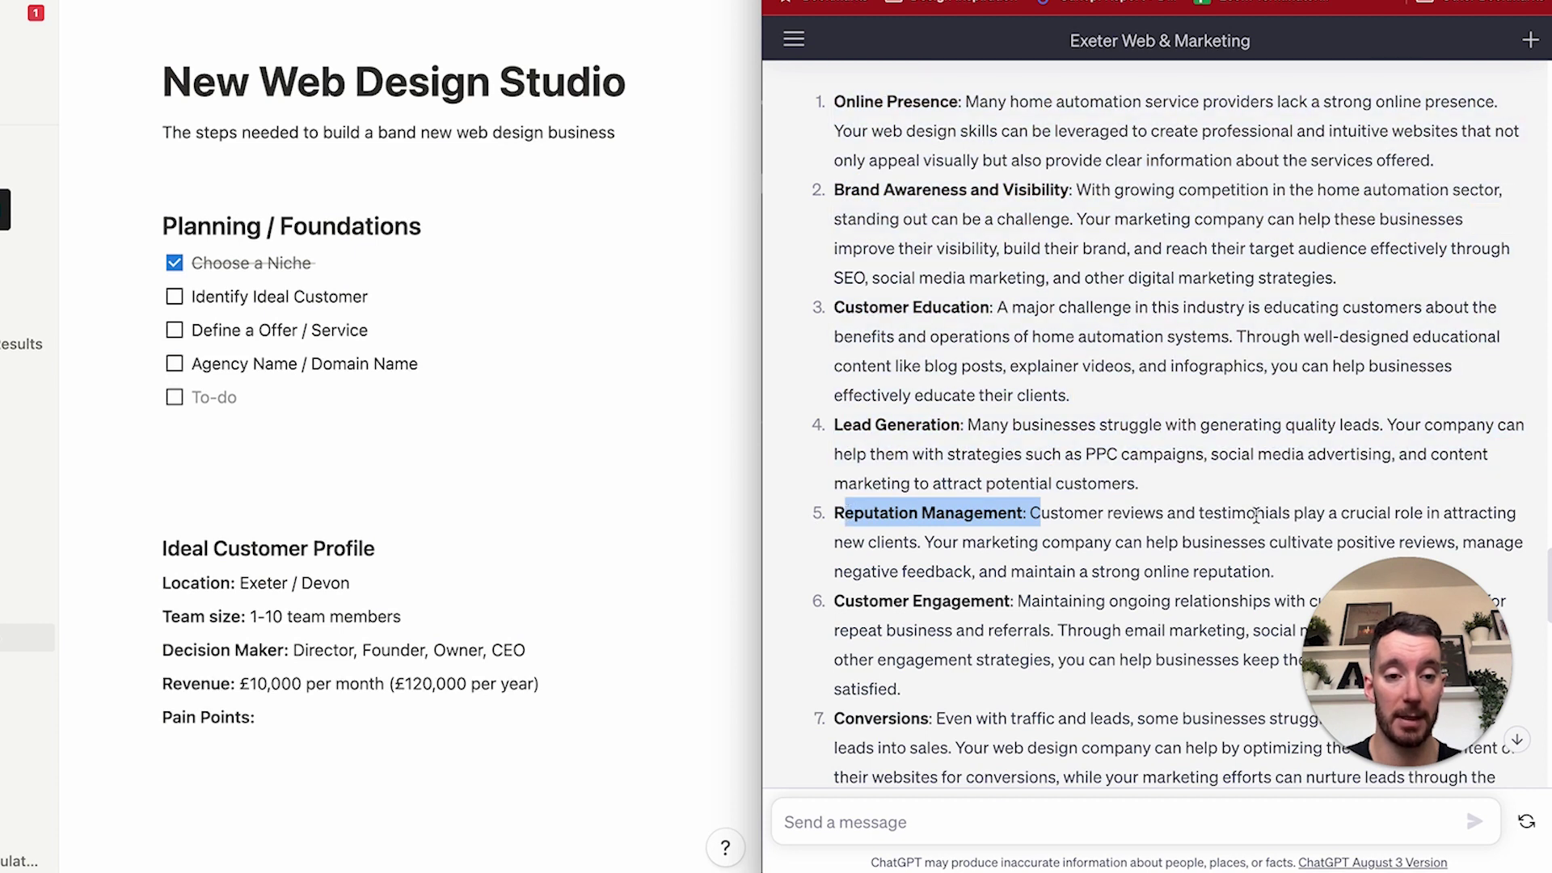
scroll(1161, 568, "down", 2)
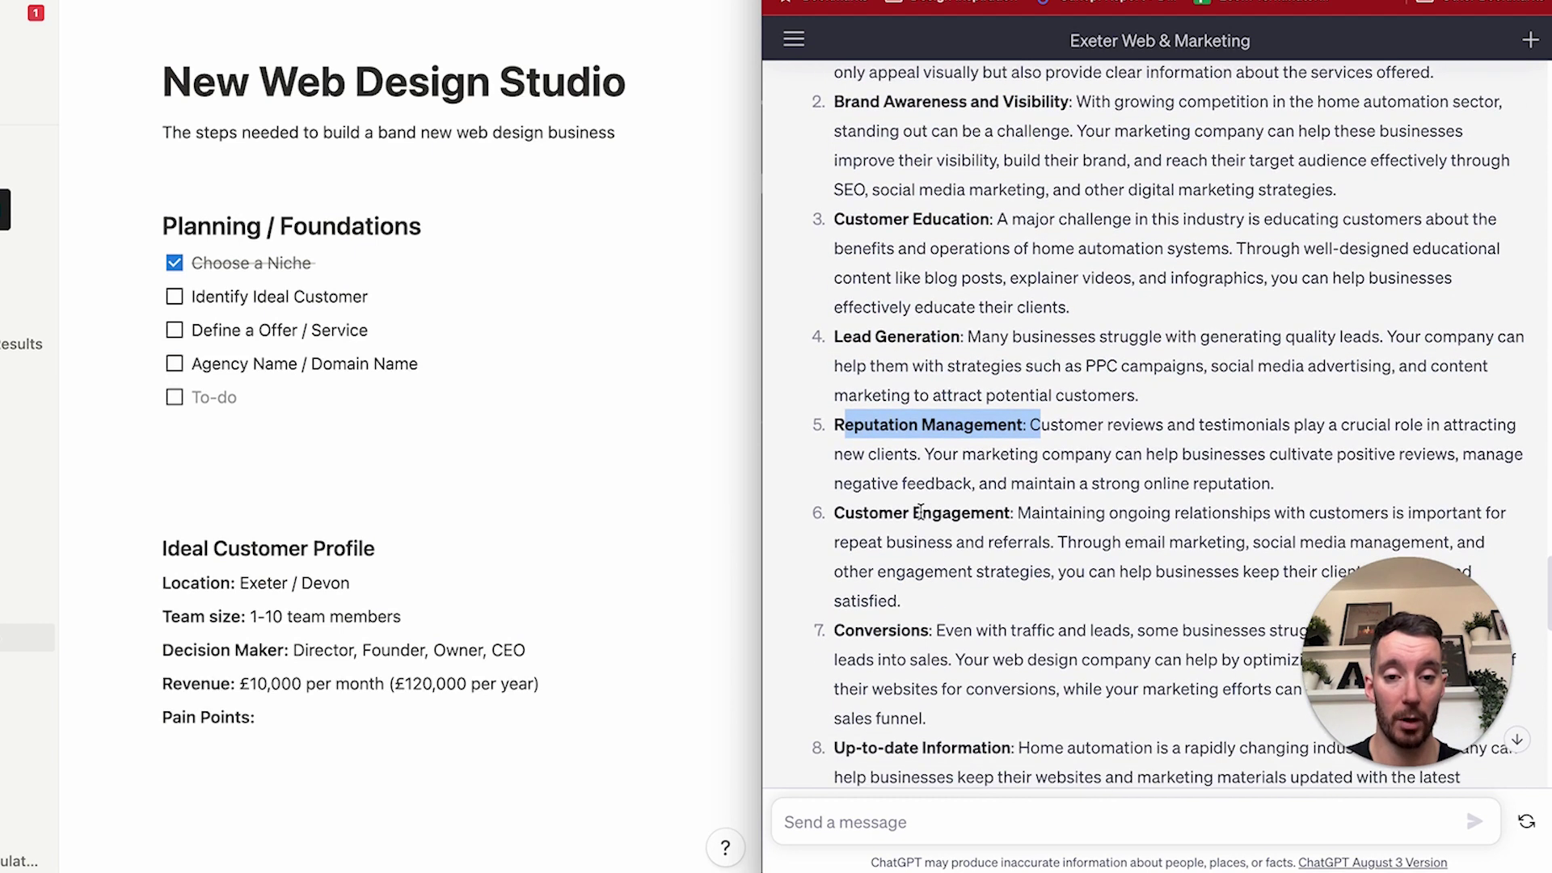
scroll(921, 511, "down", 2)
scroll(915, 564, "down", 1)
double_click(873, 509)
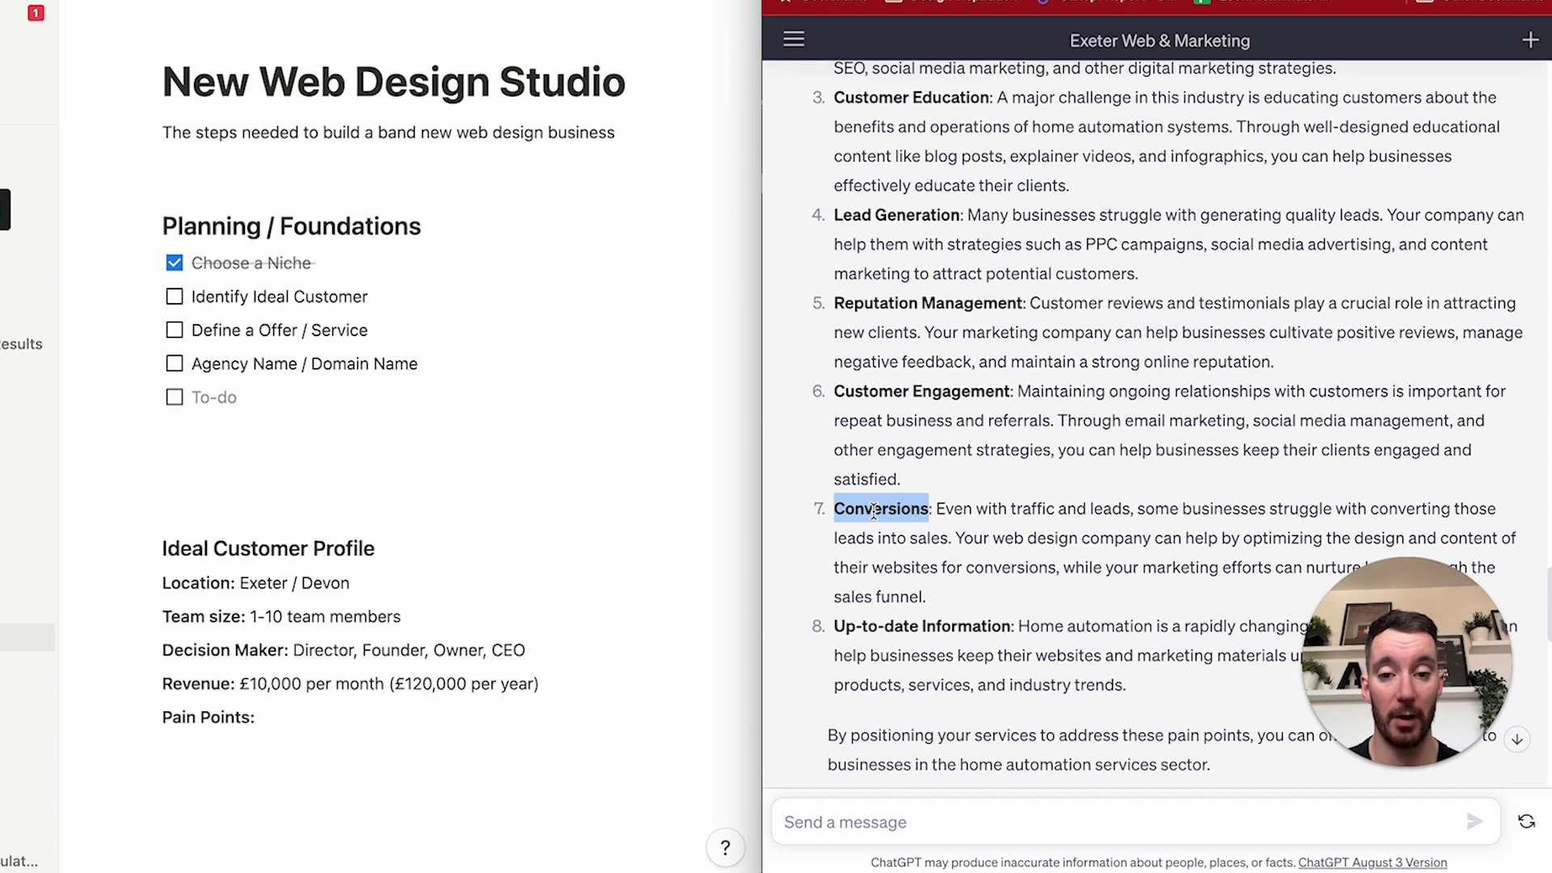
left_click_drag(1017, 627, 848, 629)
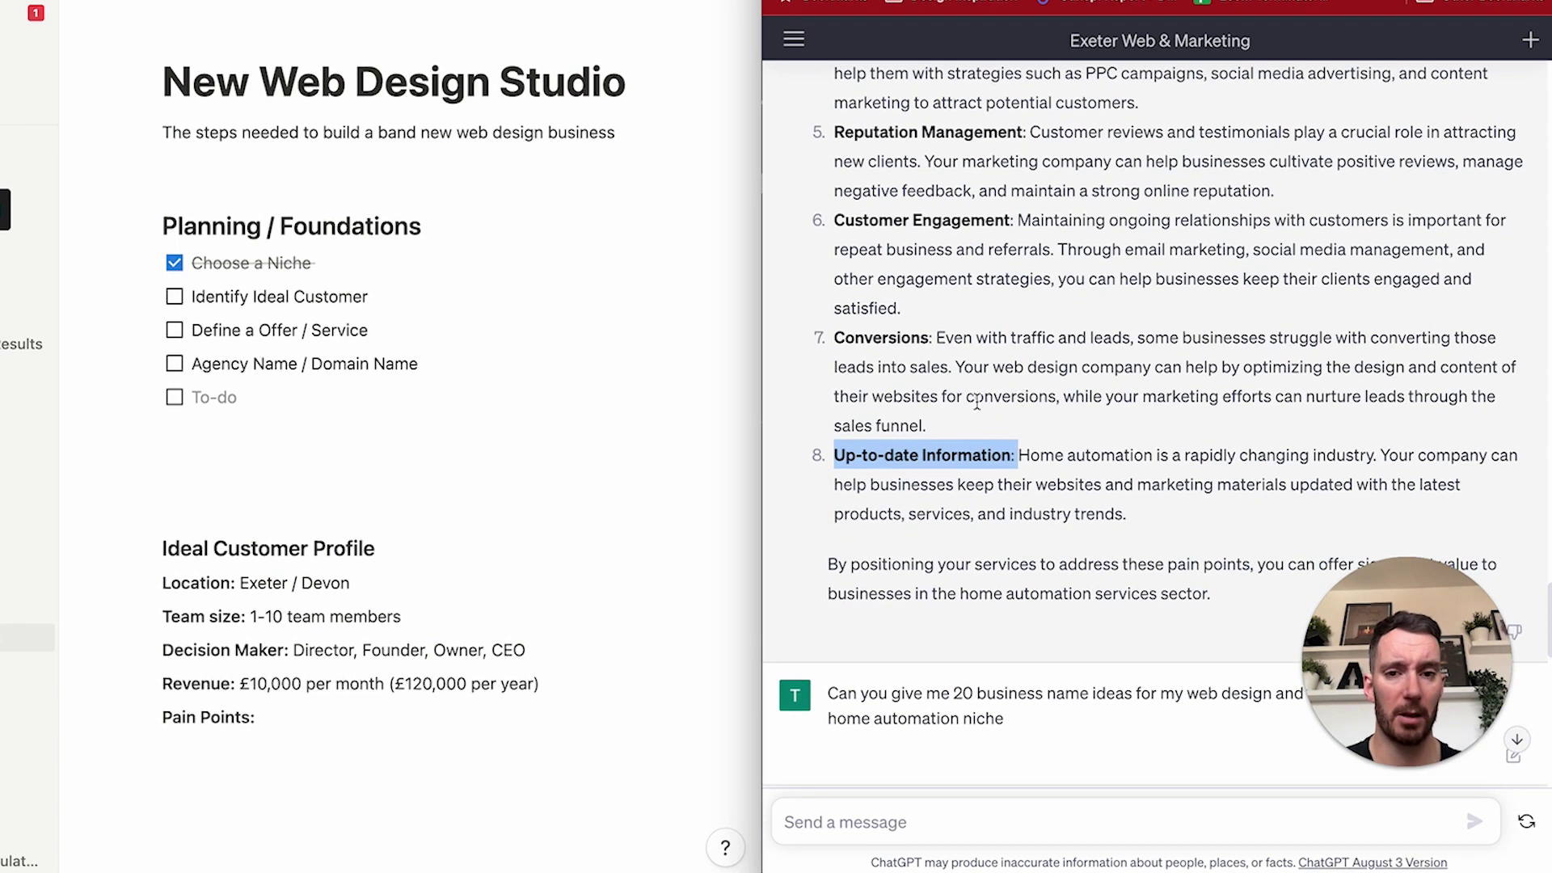
left_click(1031, 458)
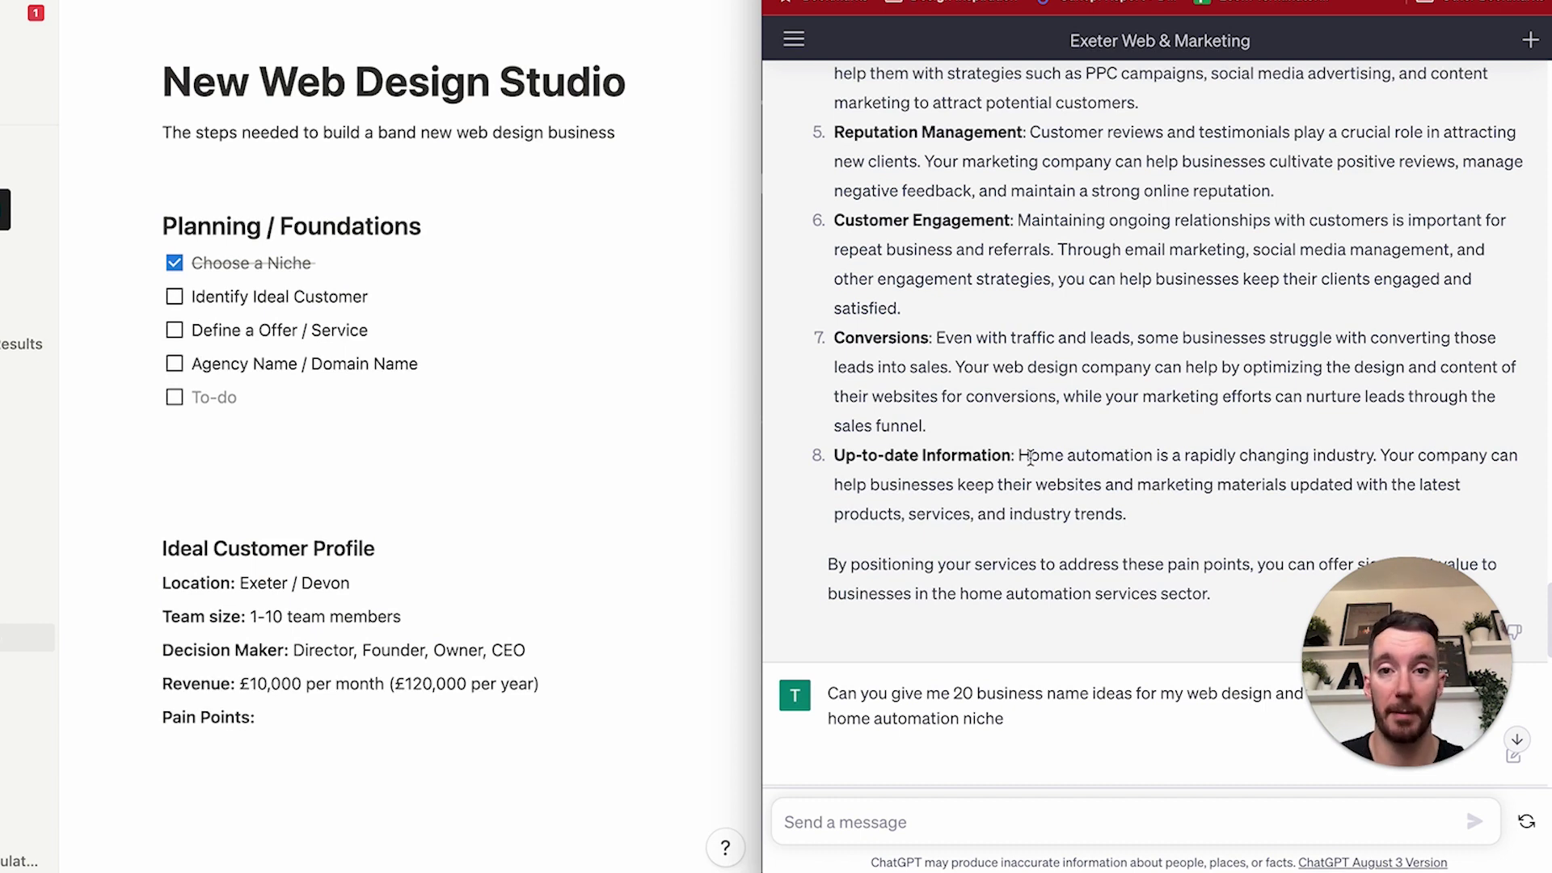
Copy Brand Awareness and Visibility from ChatGPT's list into the line below Pain Points in the customer profile.
scroll(1019, 453, "up", 5)
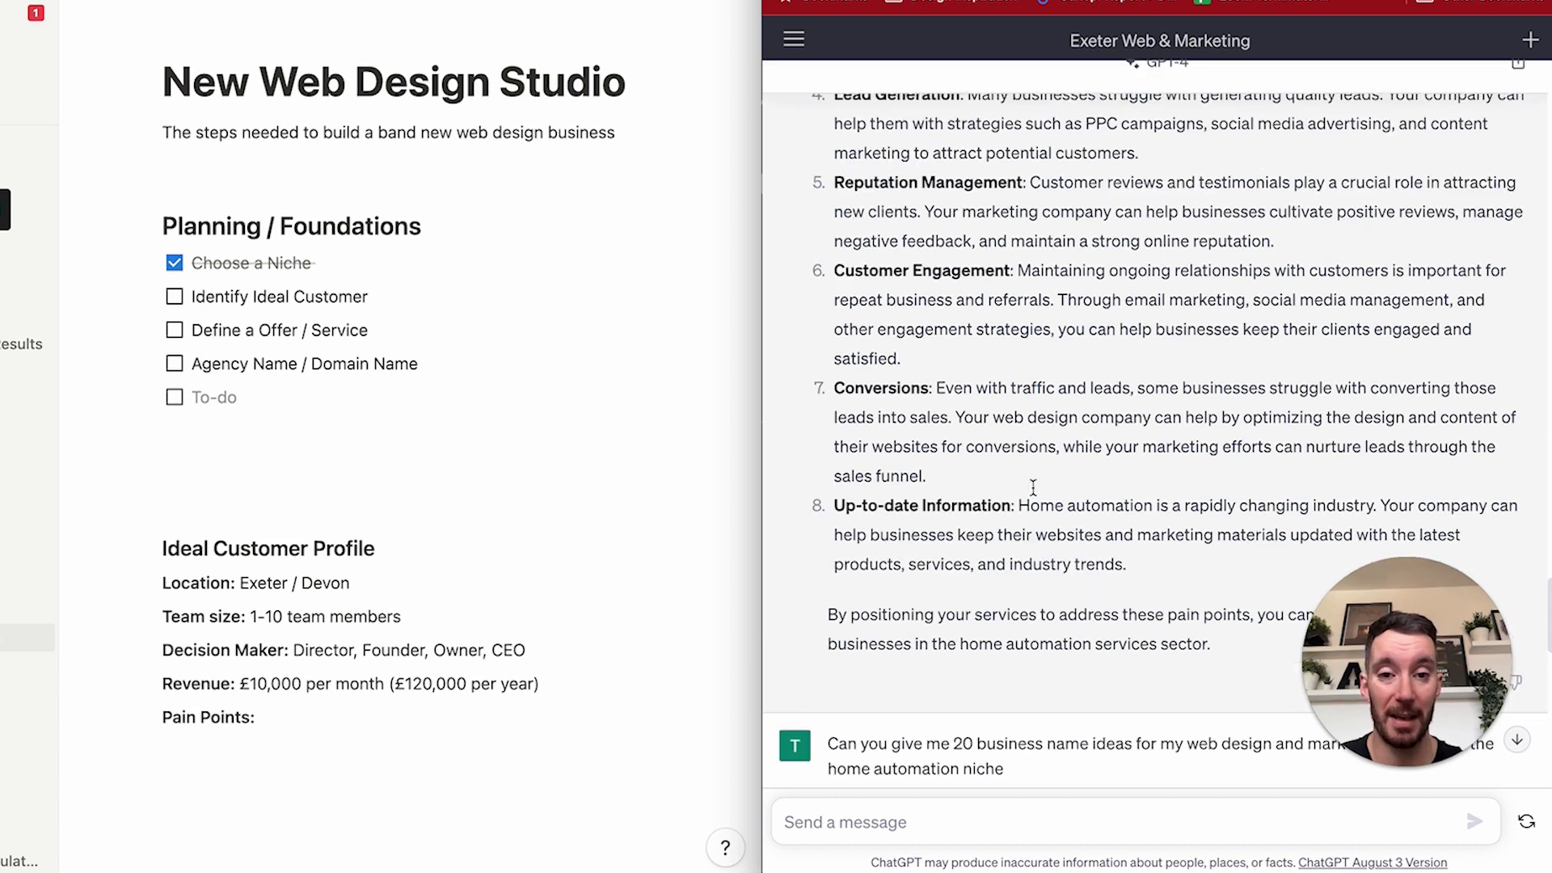
scroll(971, 321, "up", 2)
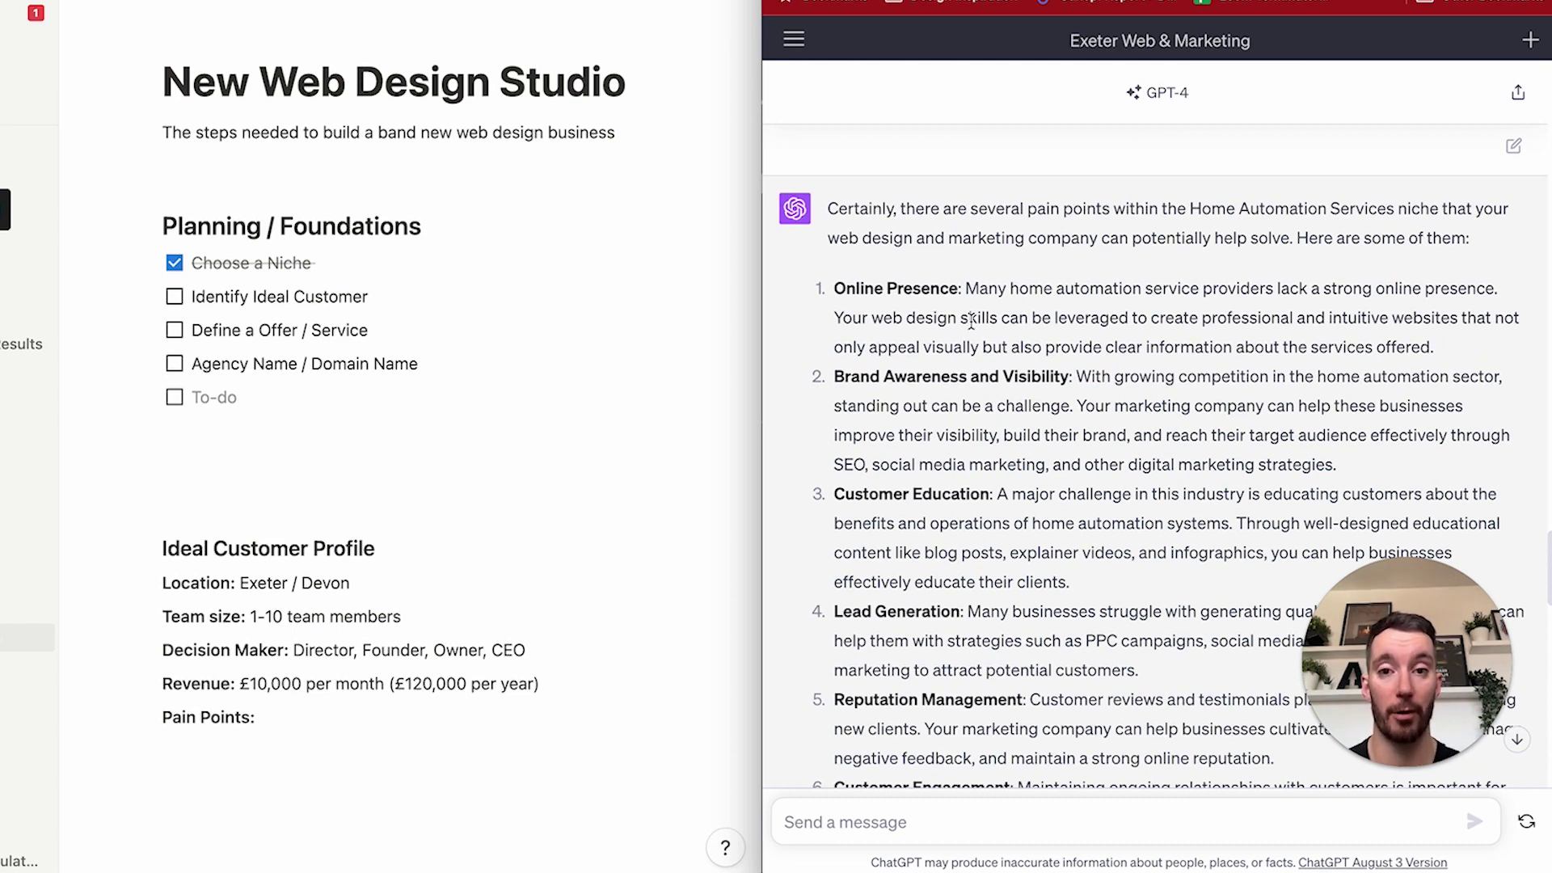
scroll(970, 320, "down", 2)
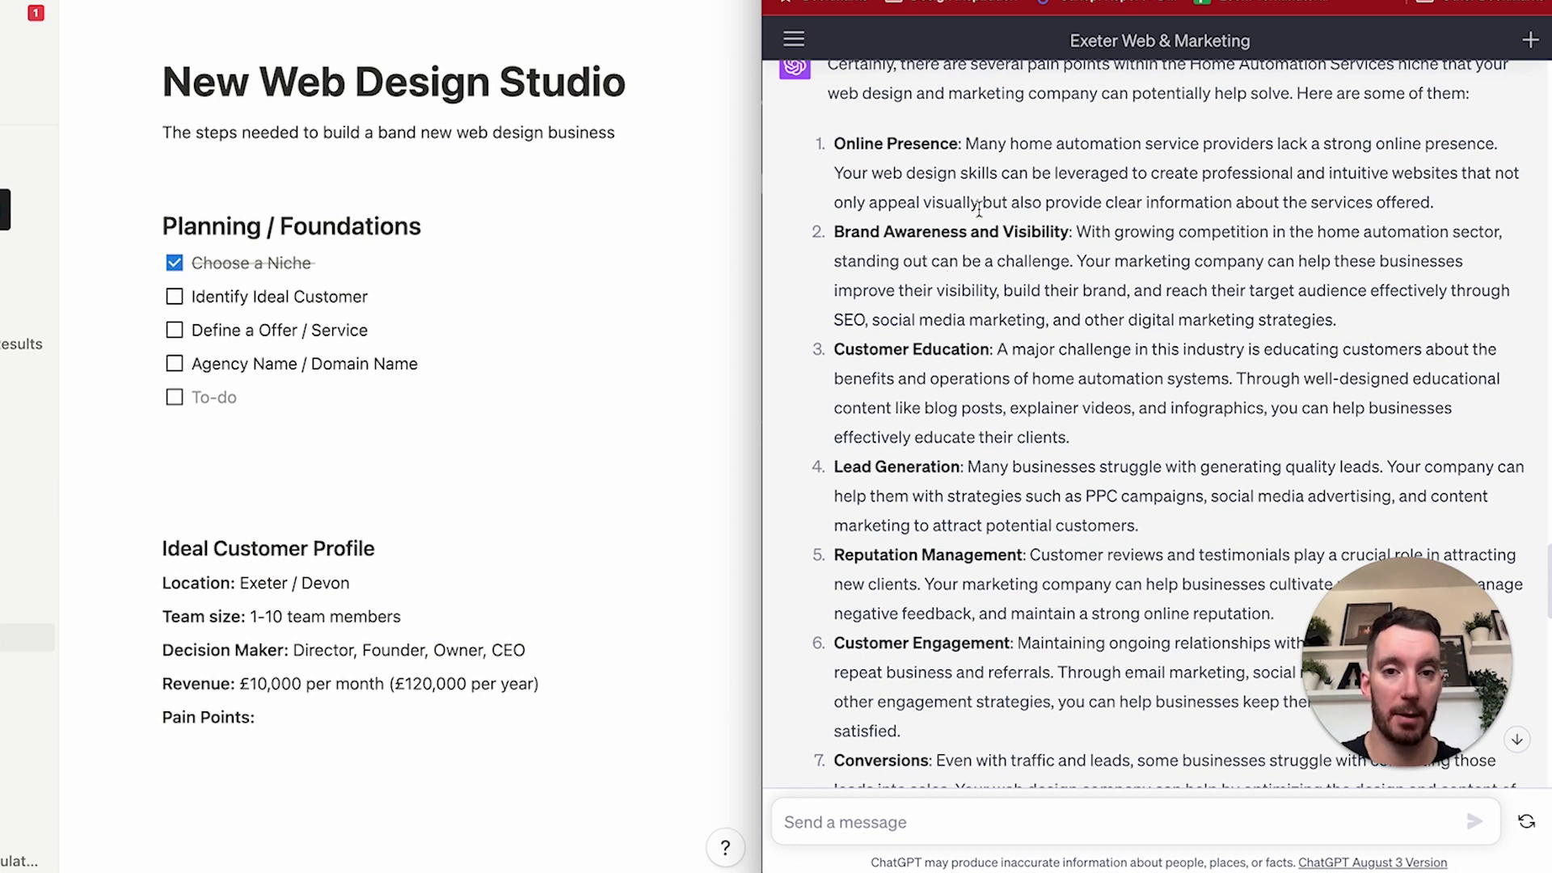
scroll(979, 209, "down", 1)
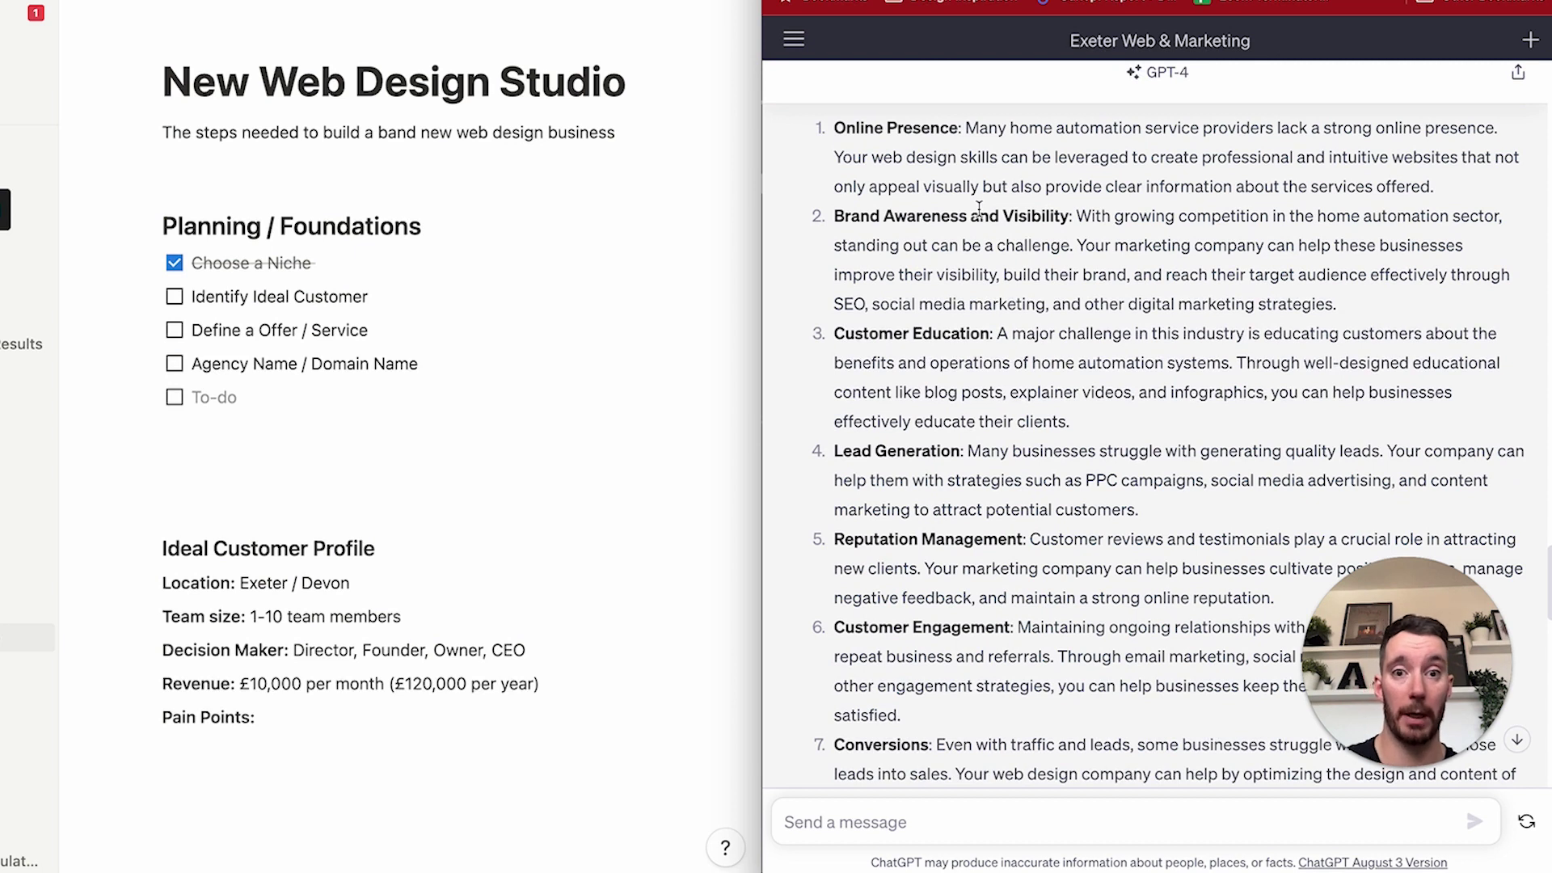
left_click_drag(1073, 215, 836, 216)
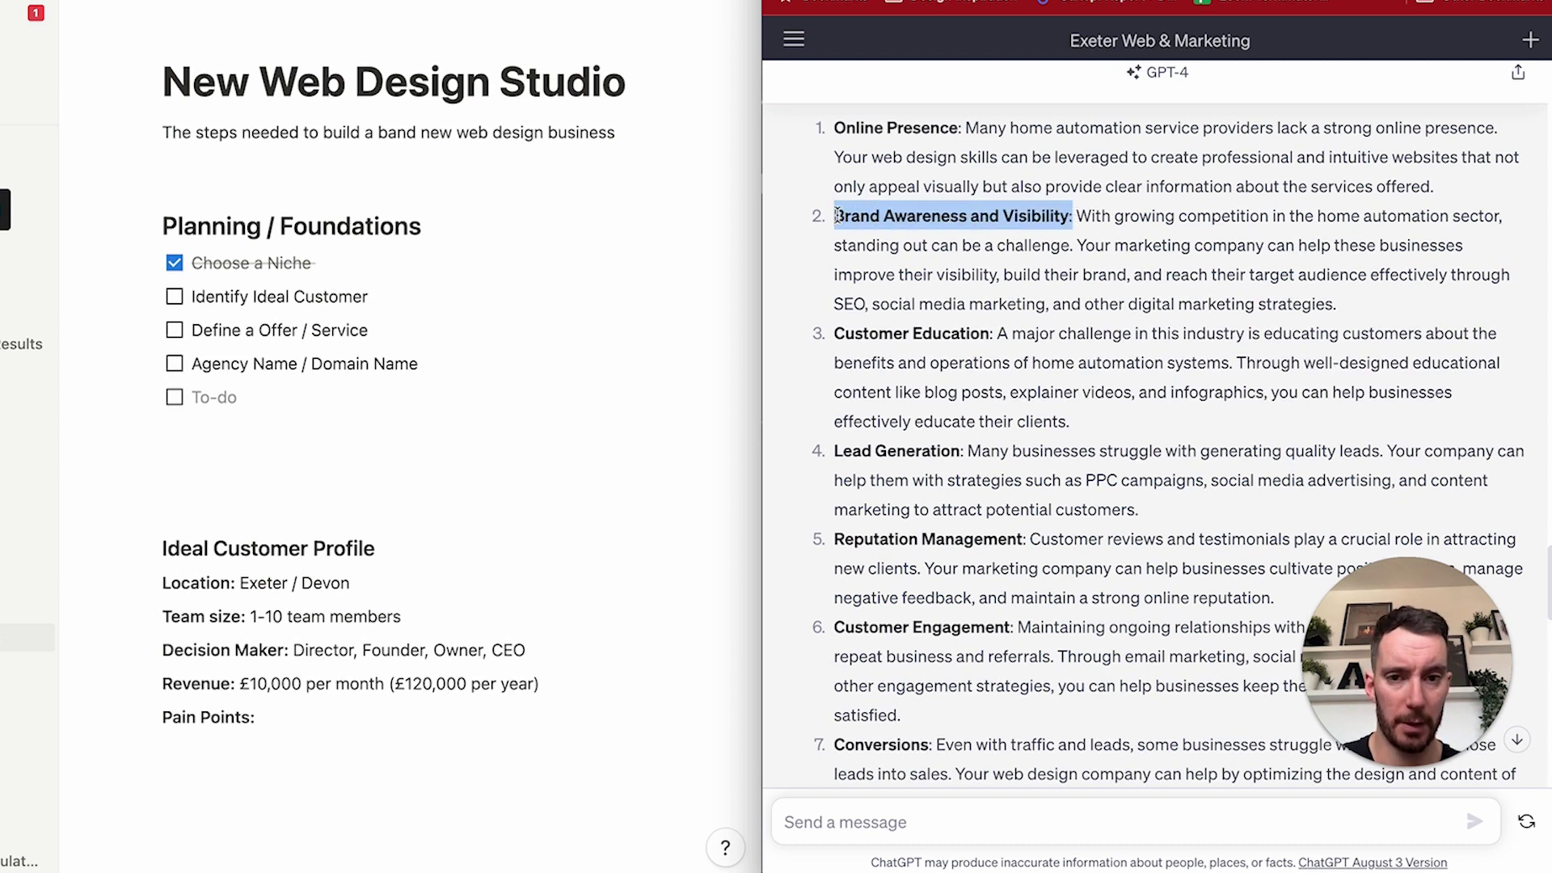
key("super+c")
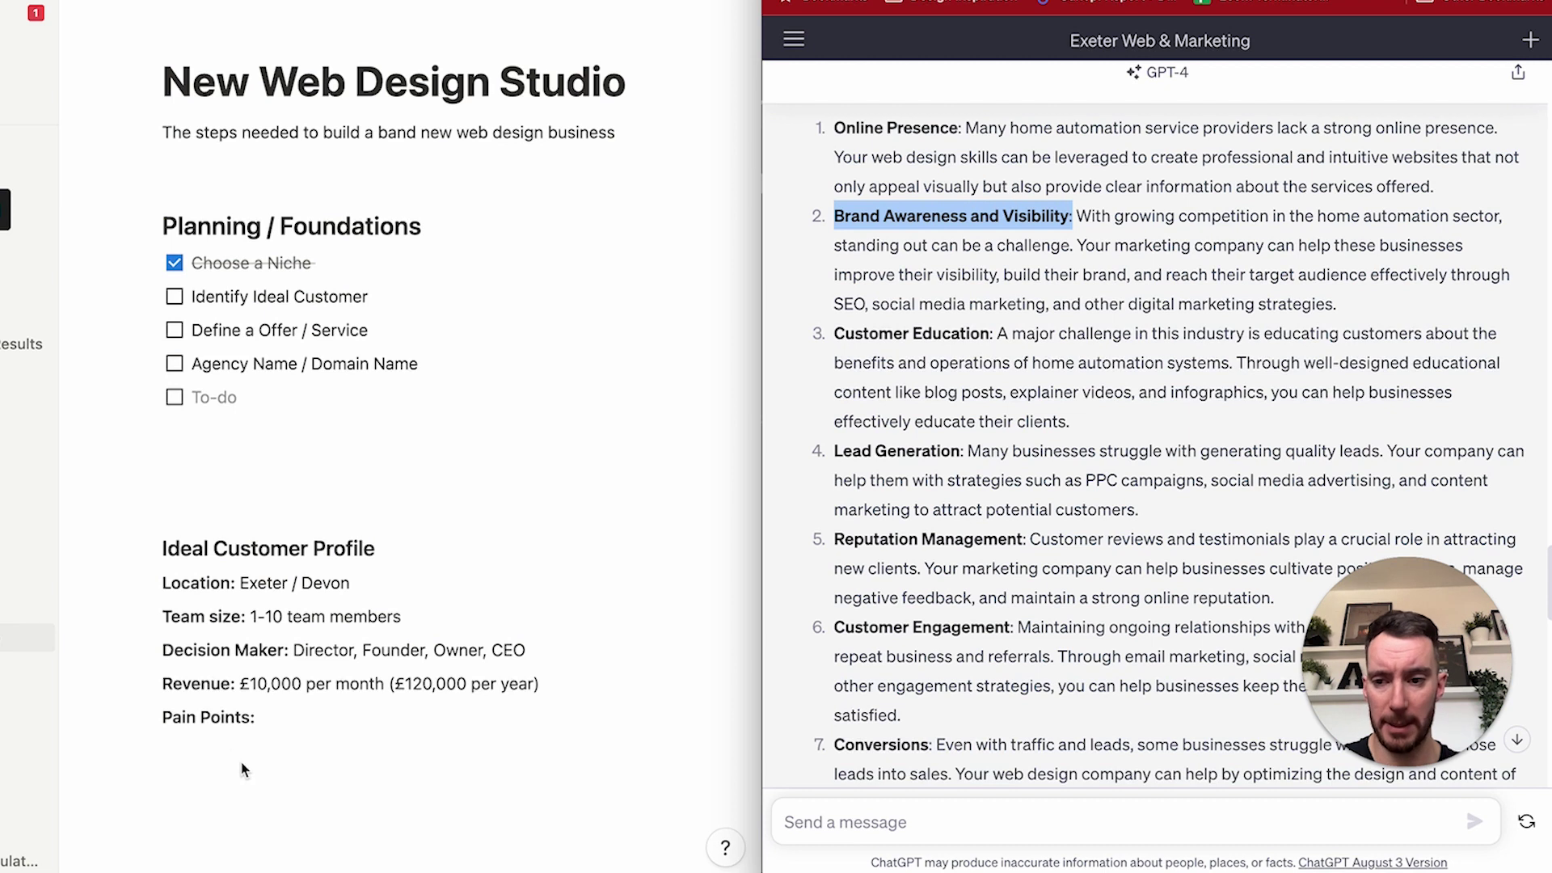
left_click(234, 755)
key("super+v")
Add Customer Education from ChatGPT's list as the next pain point, extended to read "Customer Education - Explainer videos, Blogs etc".
left_click(926, 402)
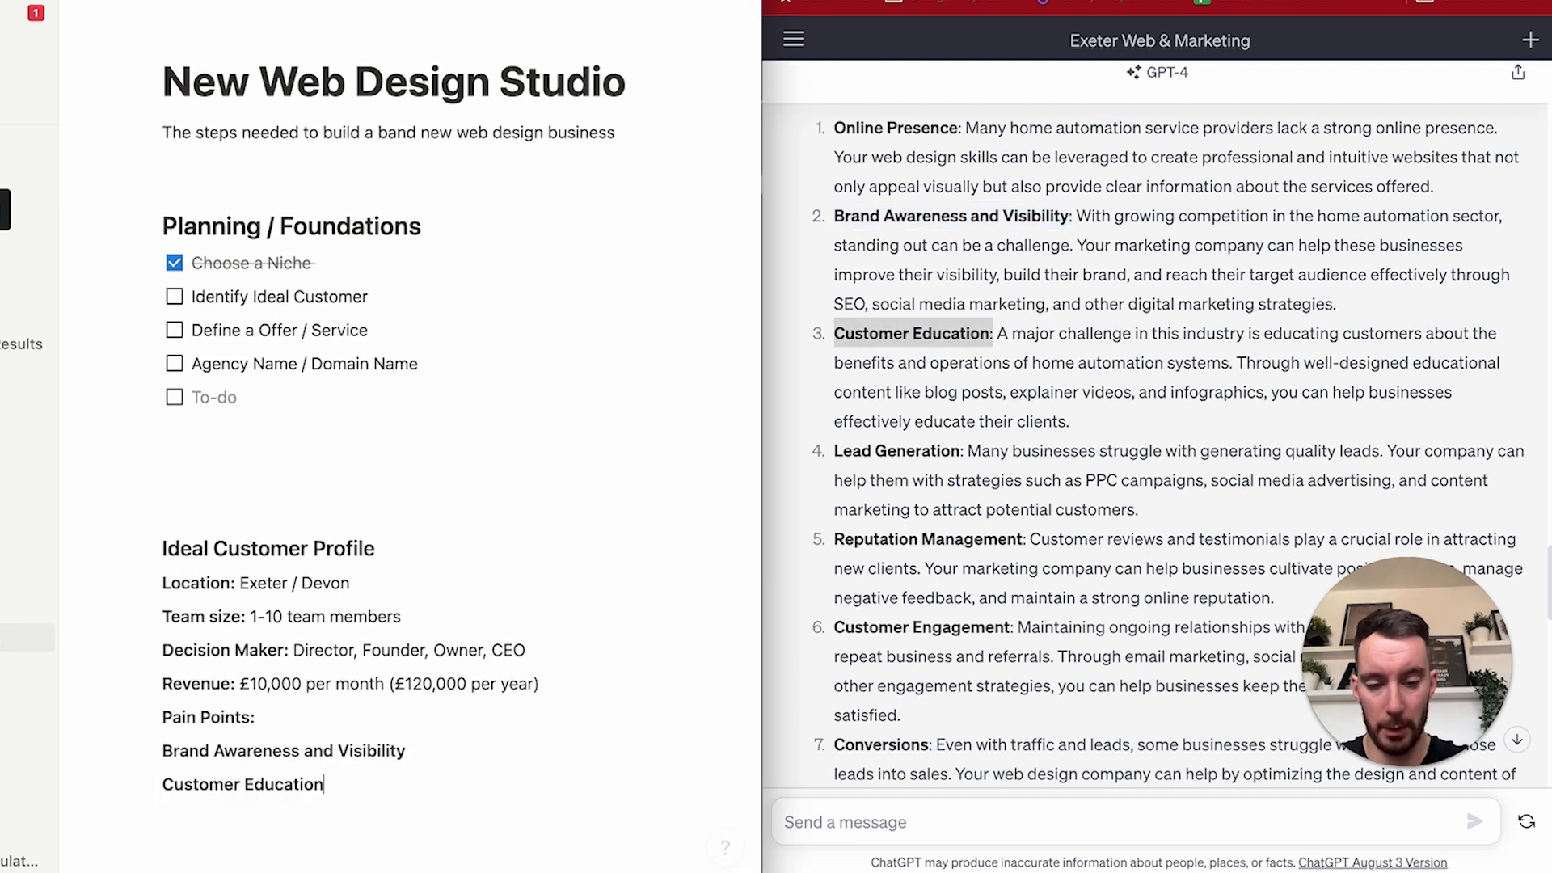
type("- Expl")
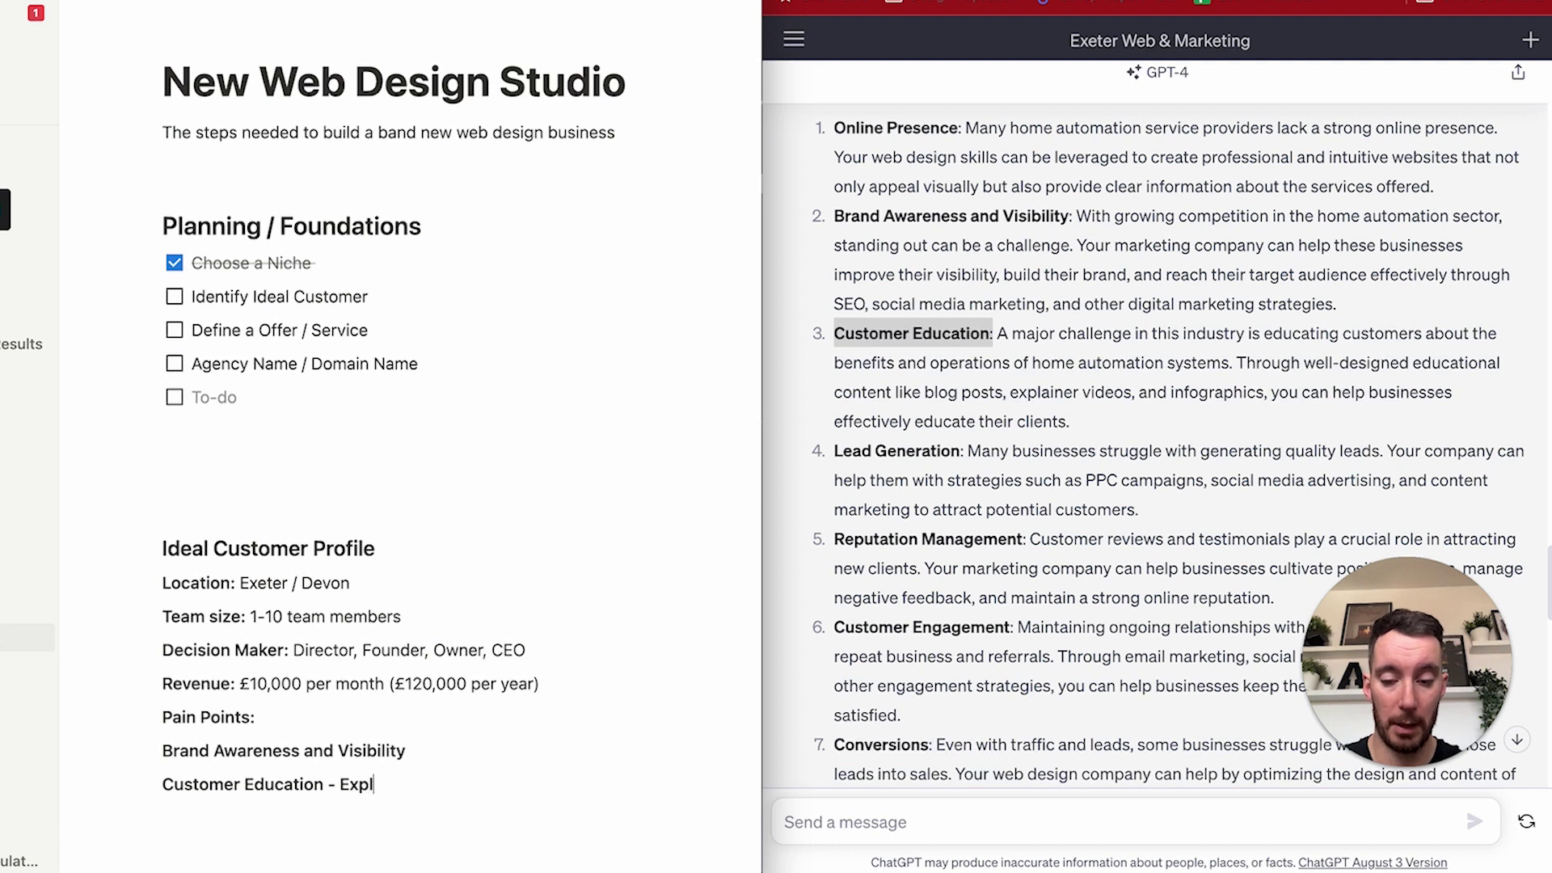
type("ainer vi")
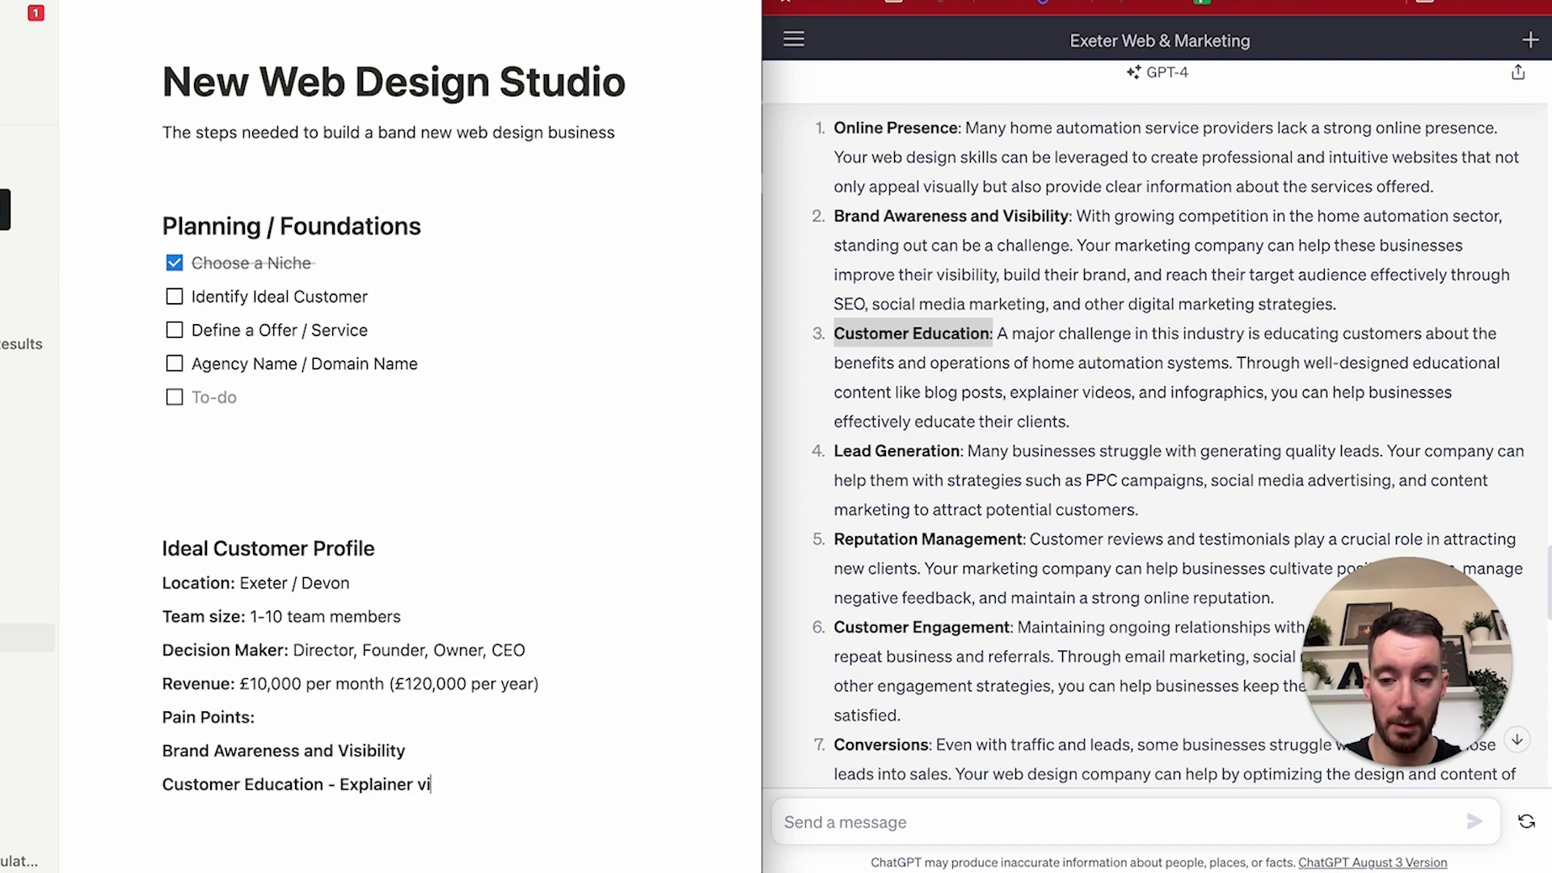
type("deos , B")
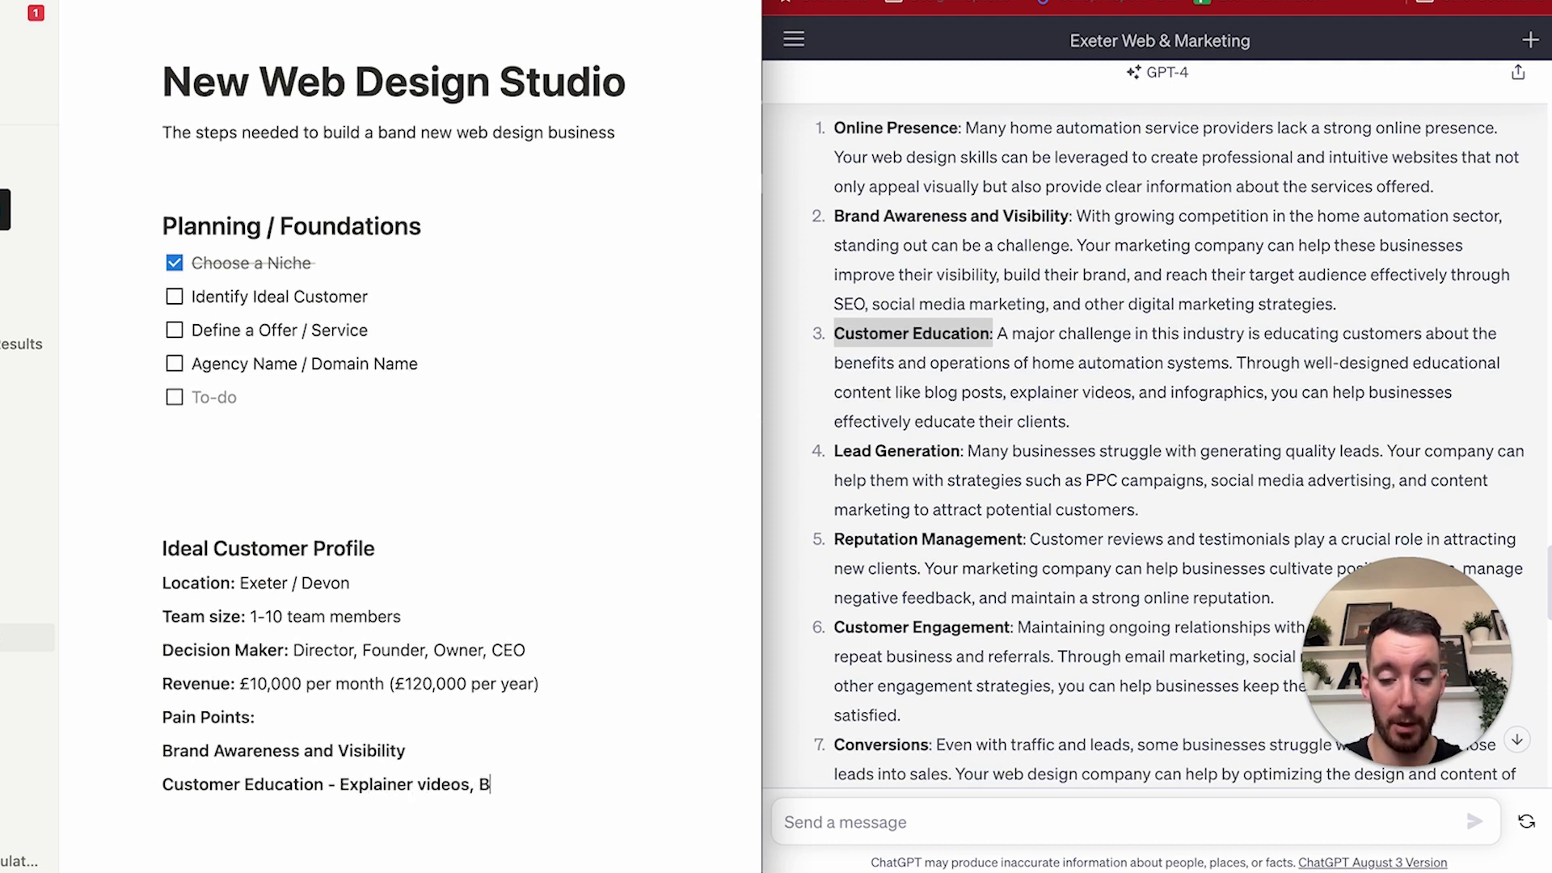
type("logs etc")
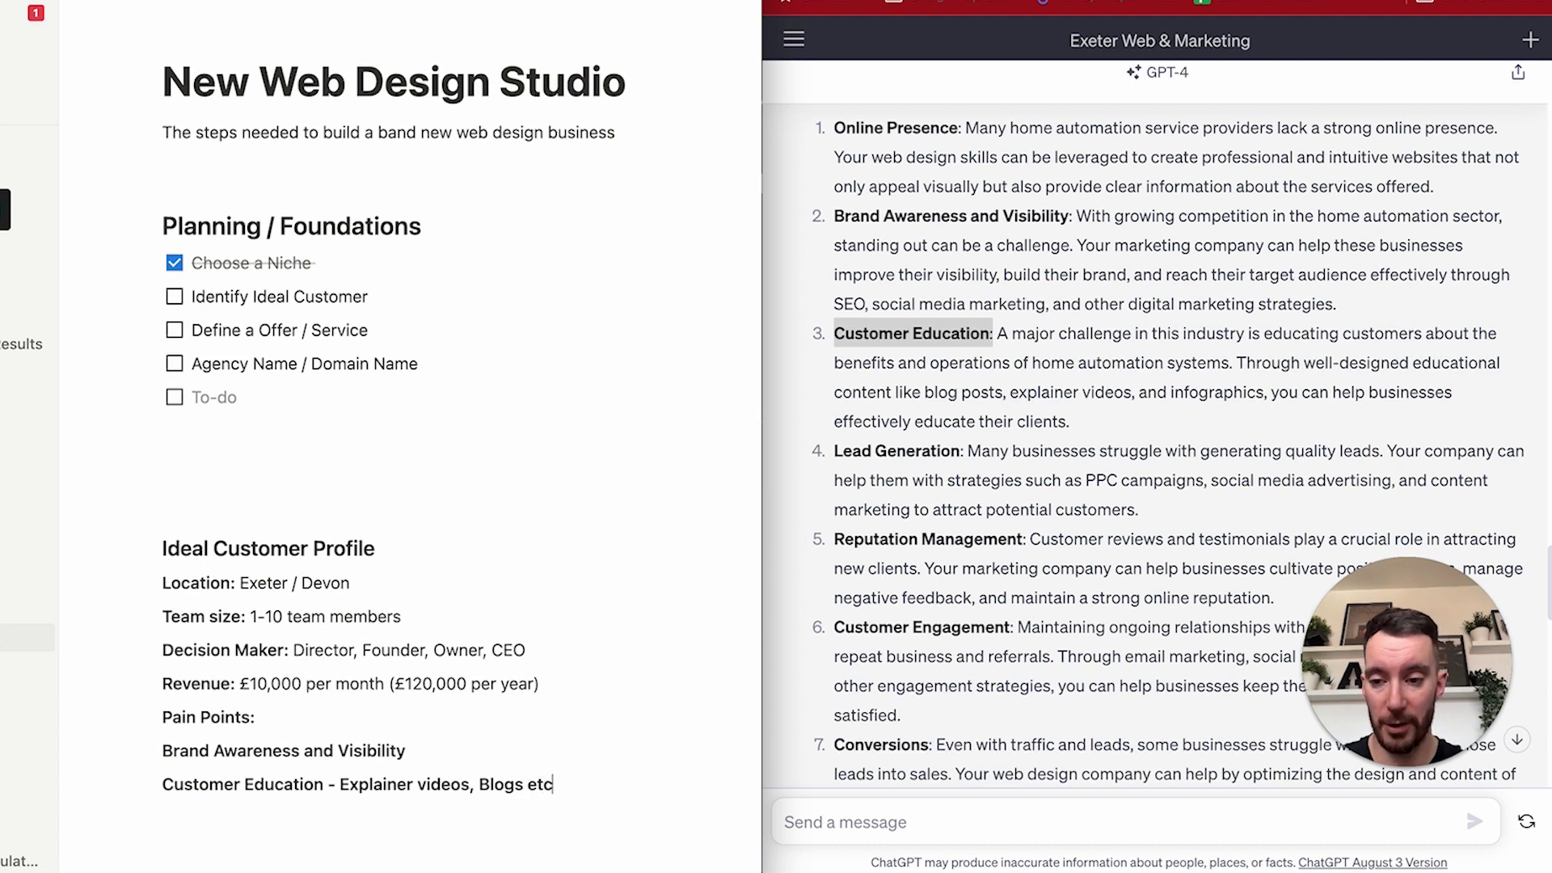
Copy Lead Generation and Conversions from ChatGPT's list onto separate pain point lines, without the colon after Conversions.
left_click_drag(965, 451, 833, 453)
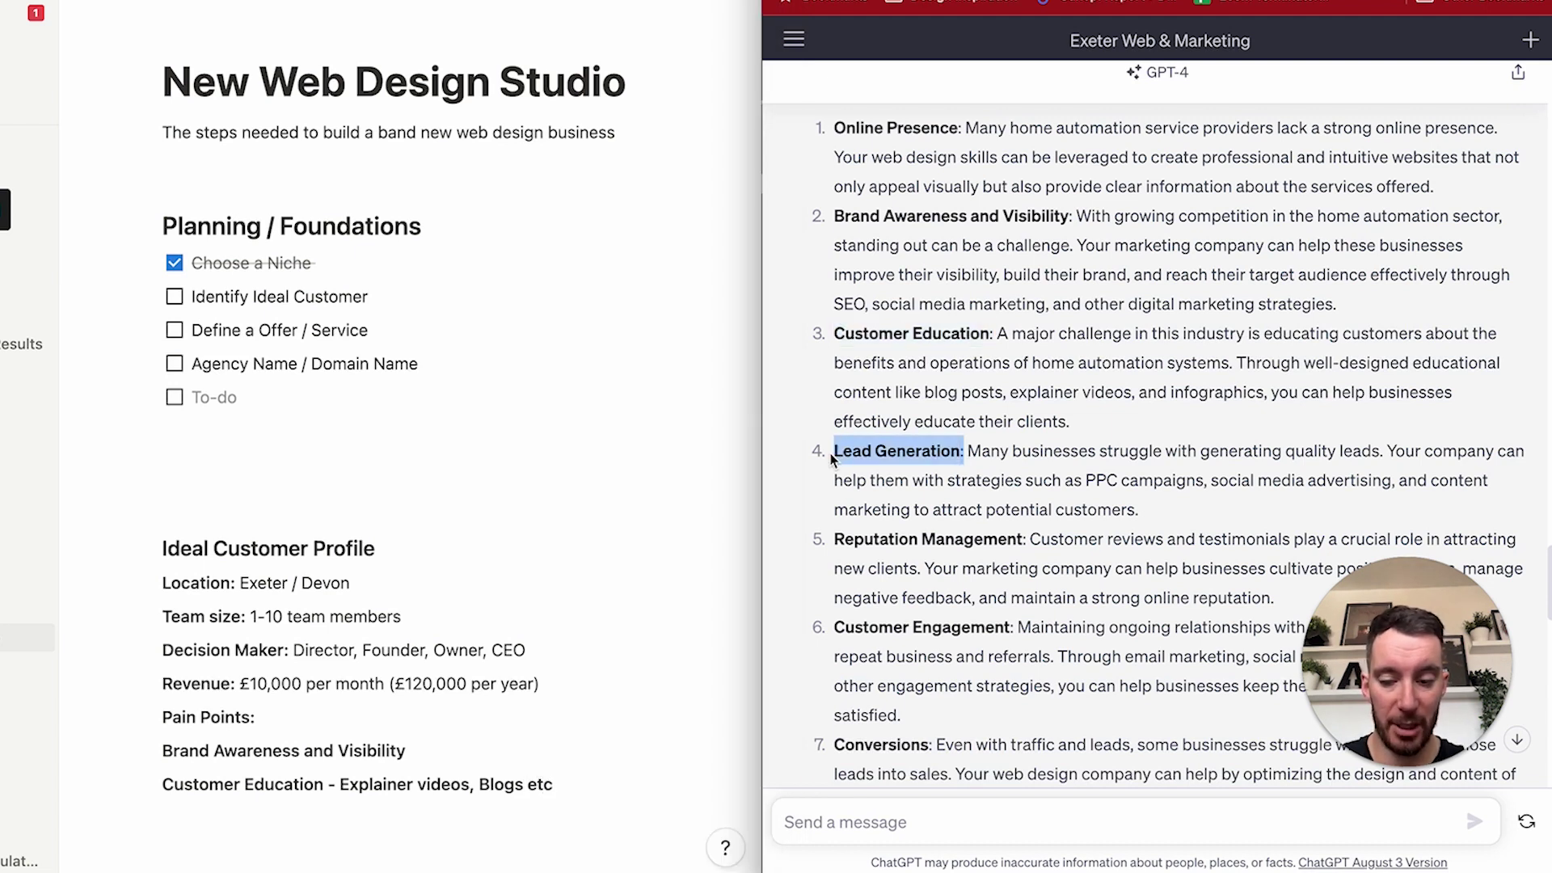
left_click(200, 807)
key("super+v")
scroll(1050, 485, "down", 3)
left_click_drag(937, 624, 835, 629)
left_click(216, 803)
key("super+v")
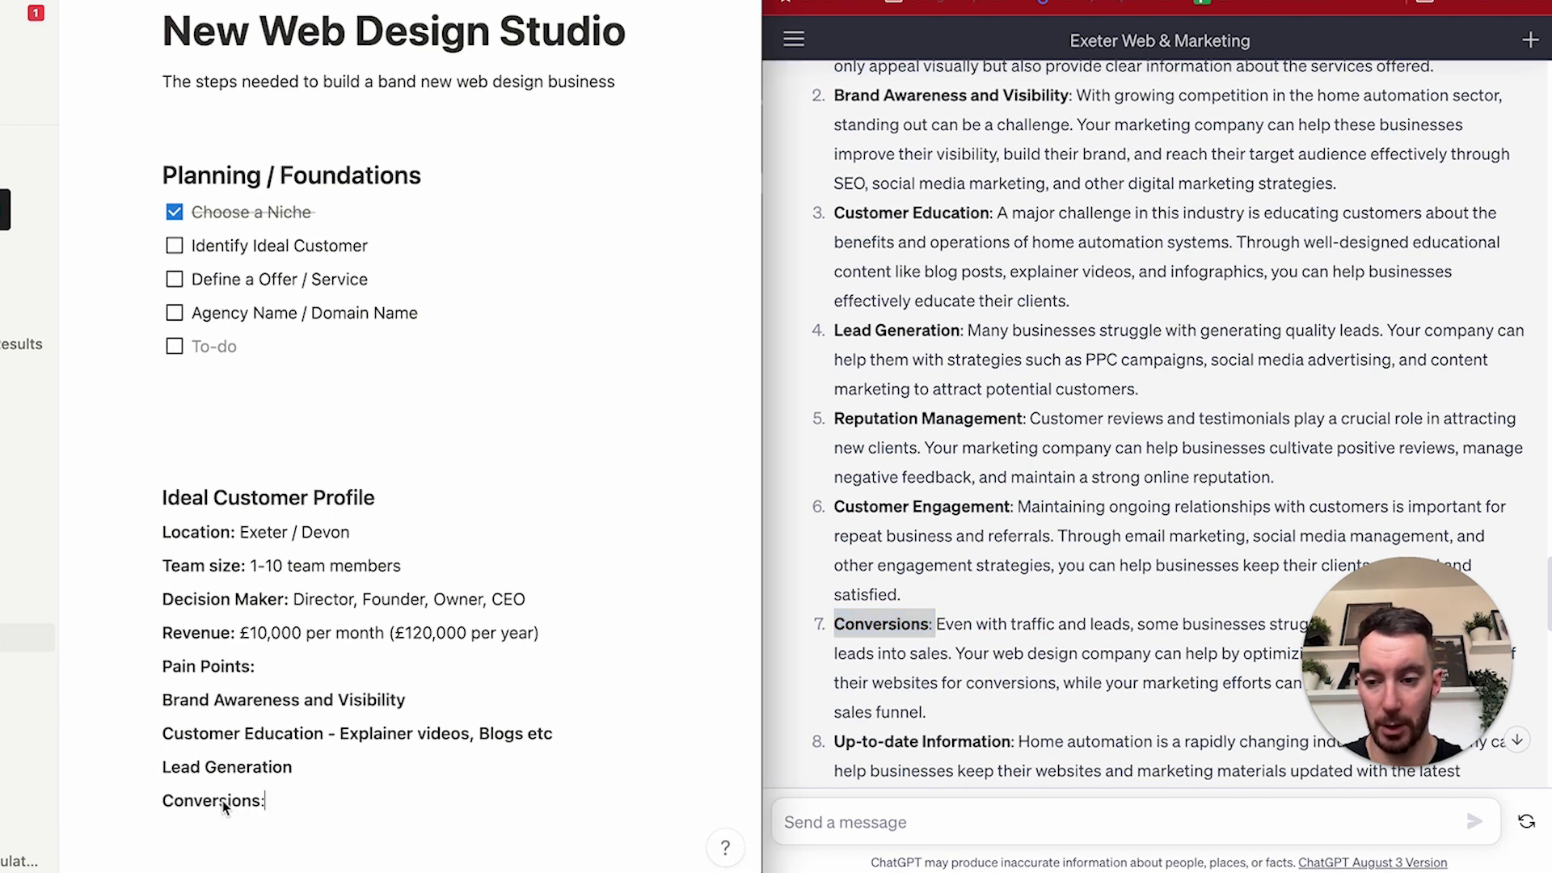
key("BackSpace")
Add the pain point "Keeping Up-to-date Information" on a new line, copying ChatGPT's Up-to-date Information heading and dropping its colon.
key("Return")
left_click(1014, 741)
left_click_drag(1015, 741, 834, 741)
key("super+c")
left_click(459, 806)
type("Keeping")
key("super+v")
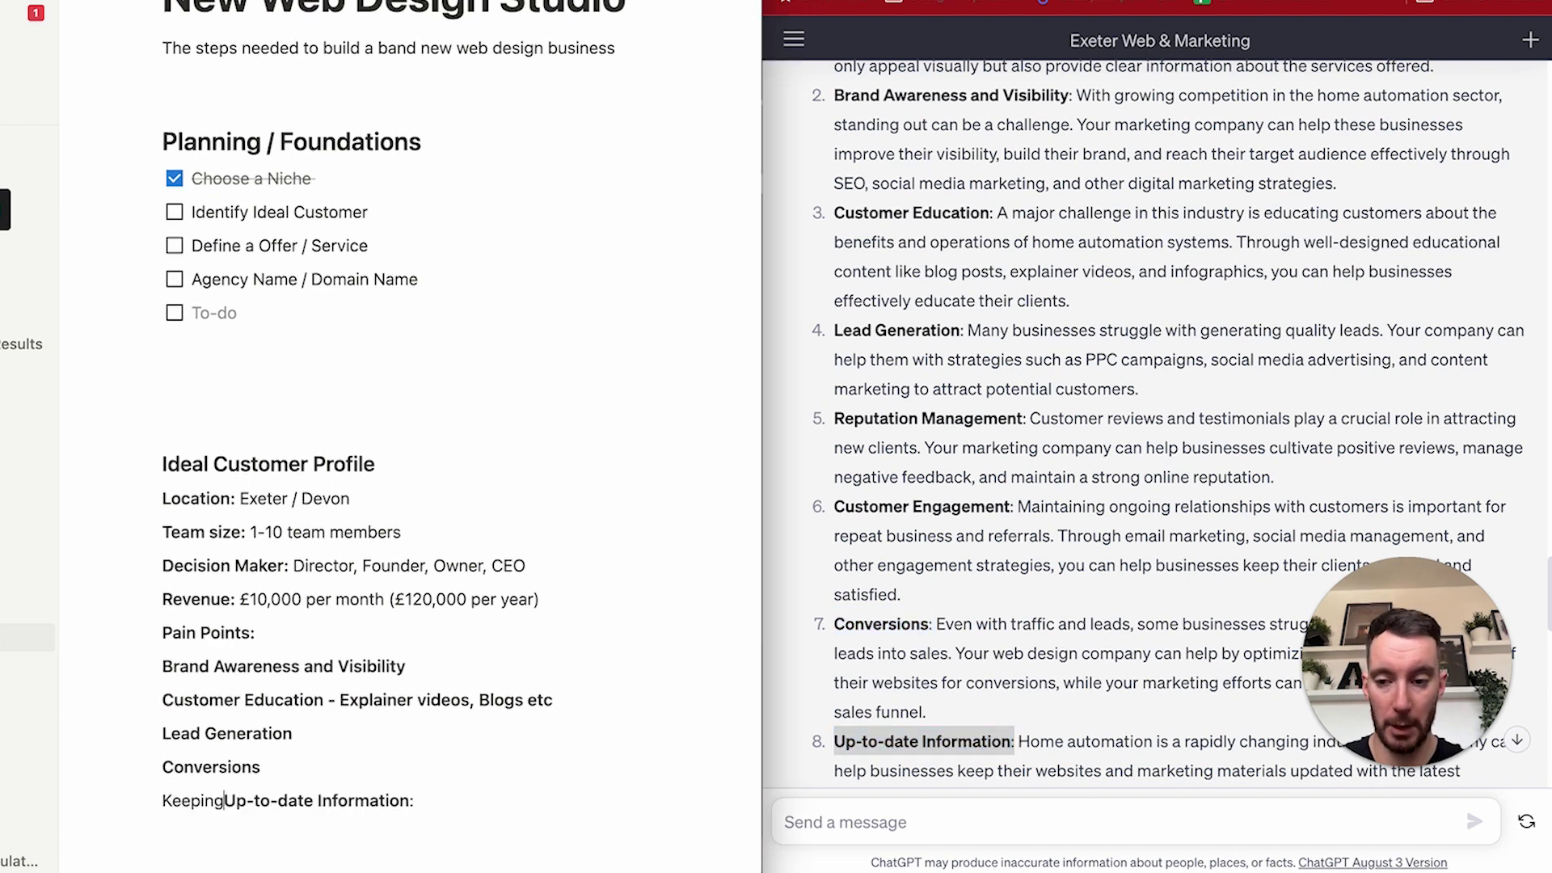
key("BackSpace")
Remove the bold formatting from the five pain points, Brand Awareness and Visibility through Keeping Up-to-date Information.
left_click_drag(459, 806, 161, 637)
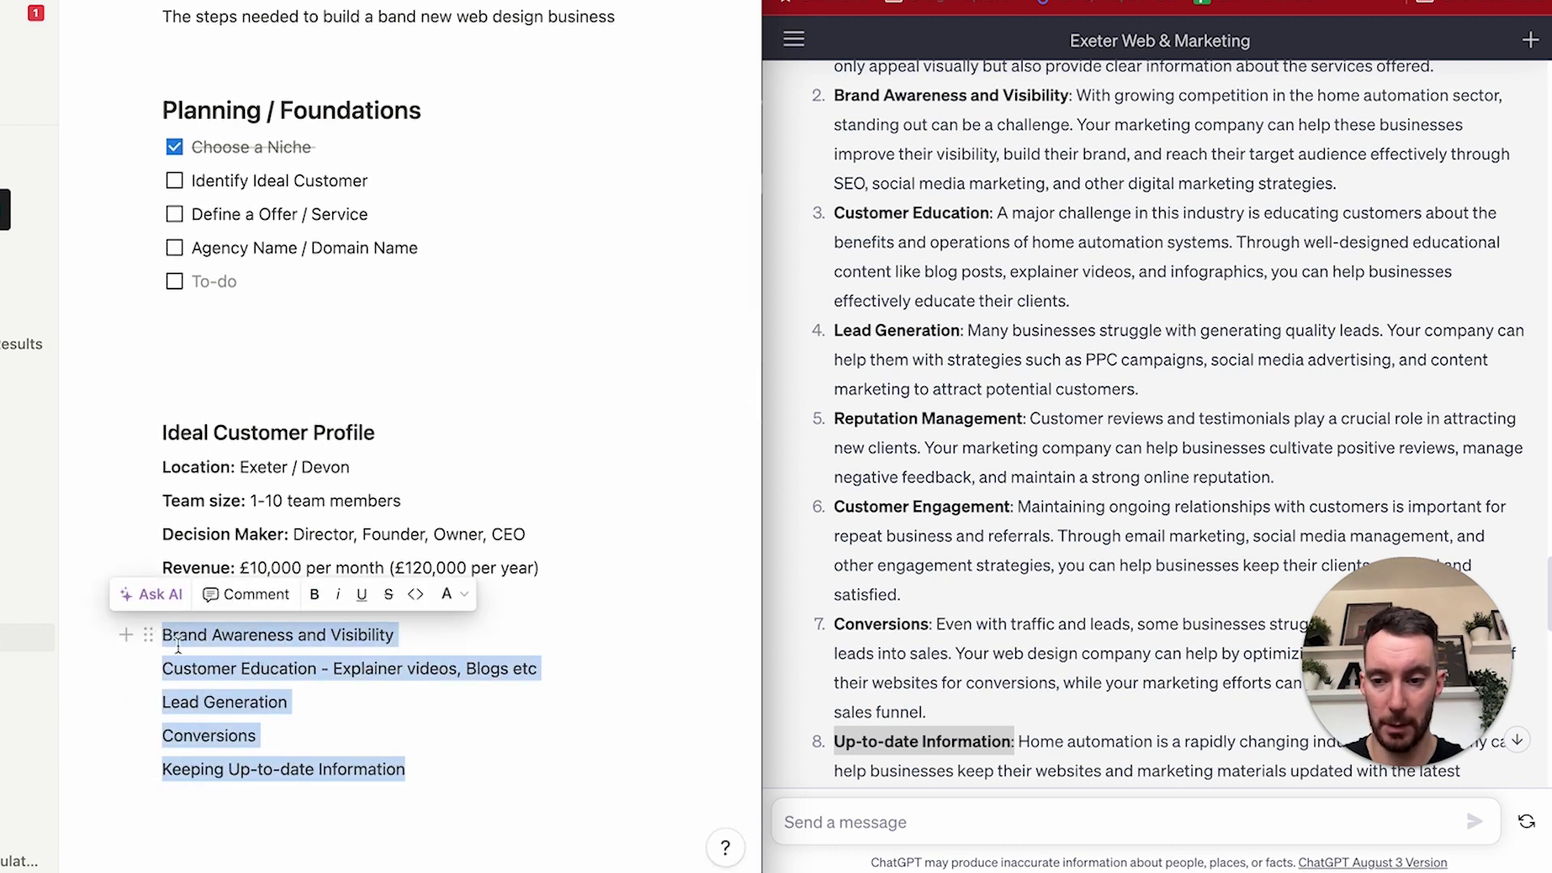
key("super+b")
left_click(393, 720)
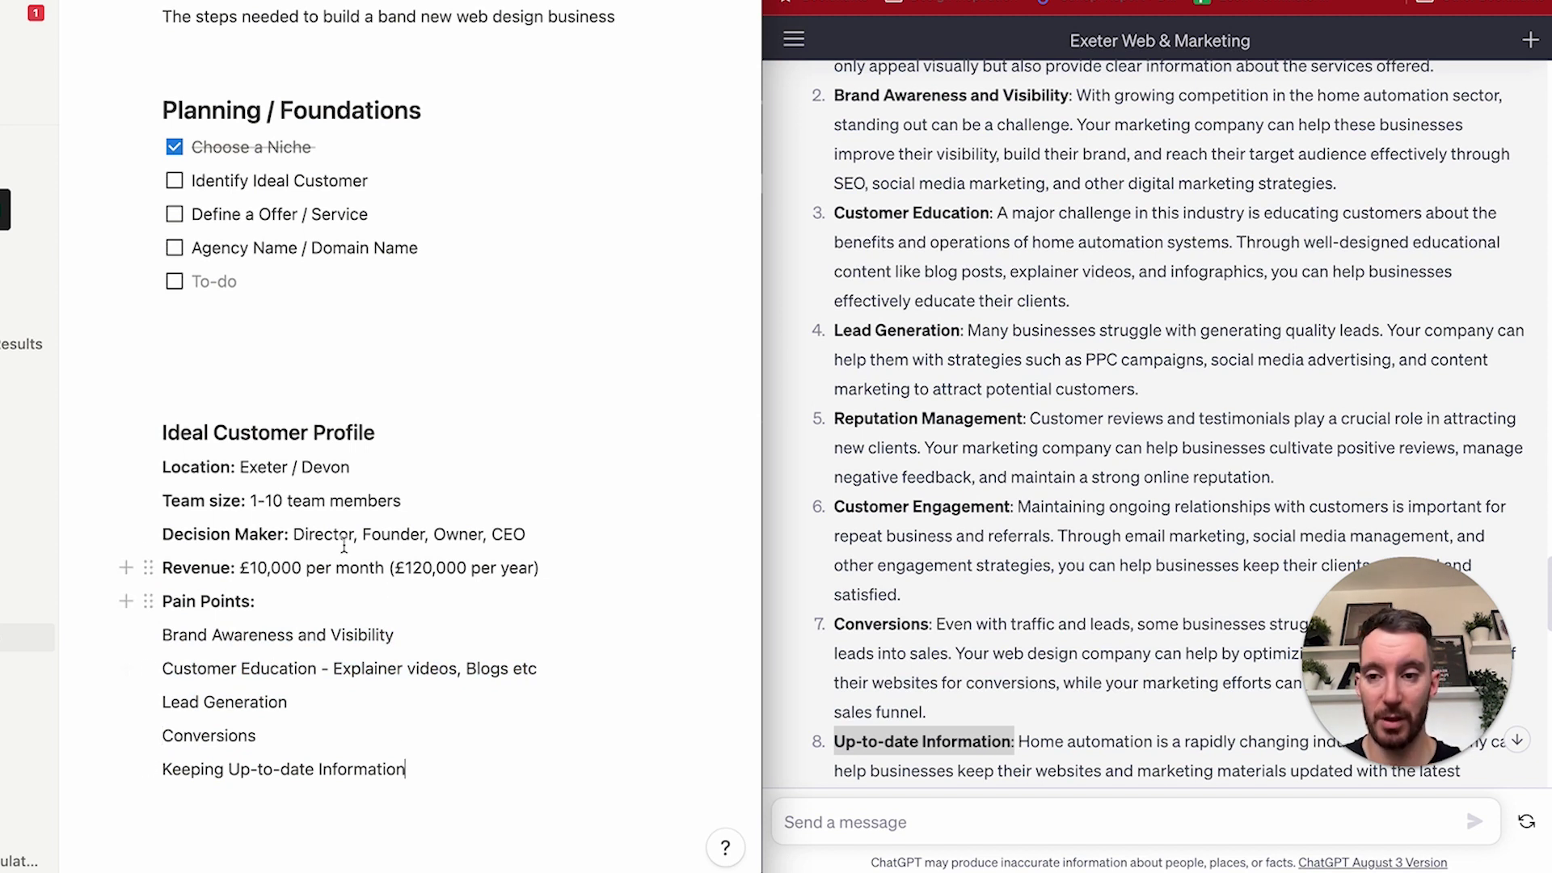
Go over the listed pain points and mark Identify Ideal Customer as done in the Planning / Foundations checklist.
scroll(339, 558, "down", 1)
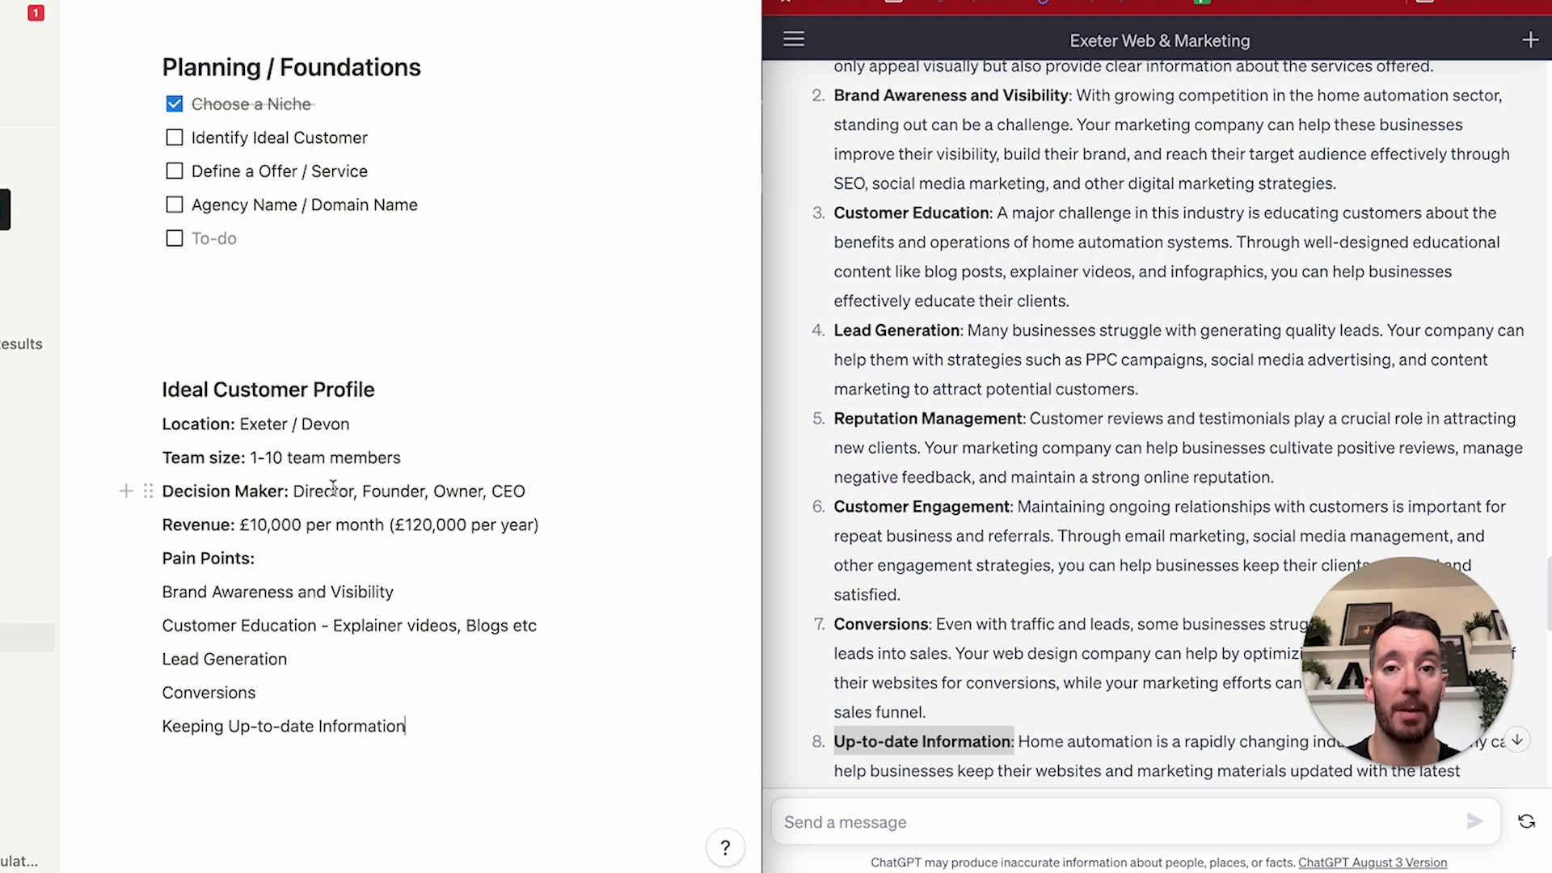
left_click_drag(404, 731, 162, 594)
left_click(260, 594)
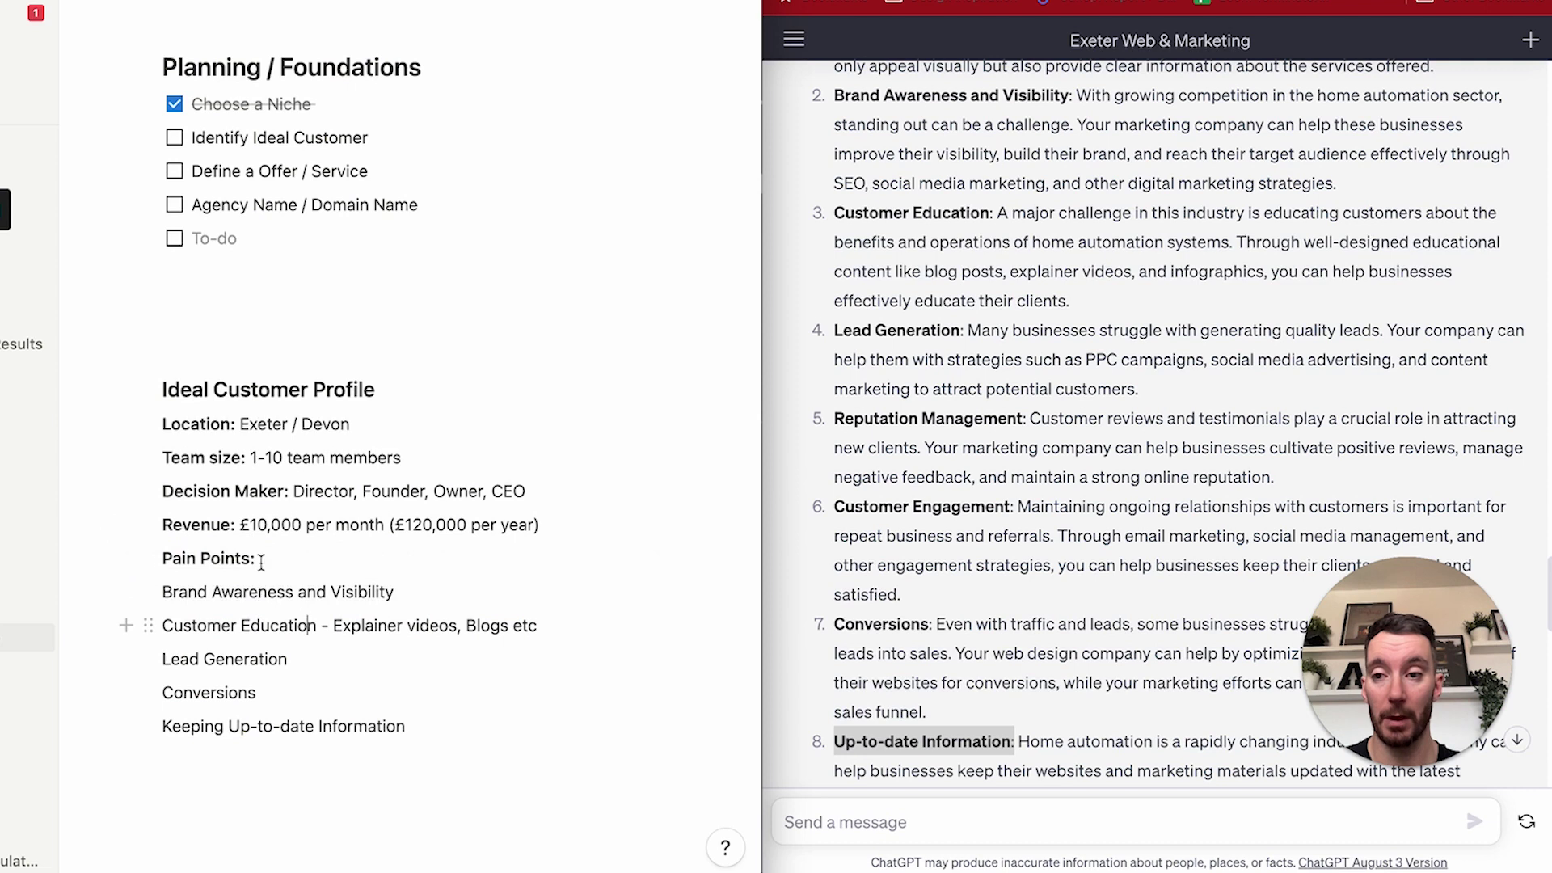
left_click(174, 139)
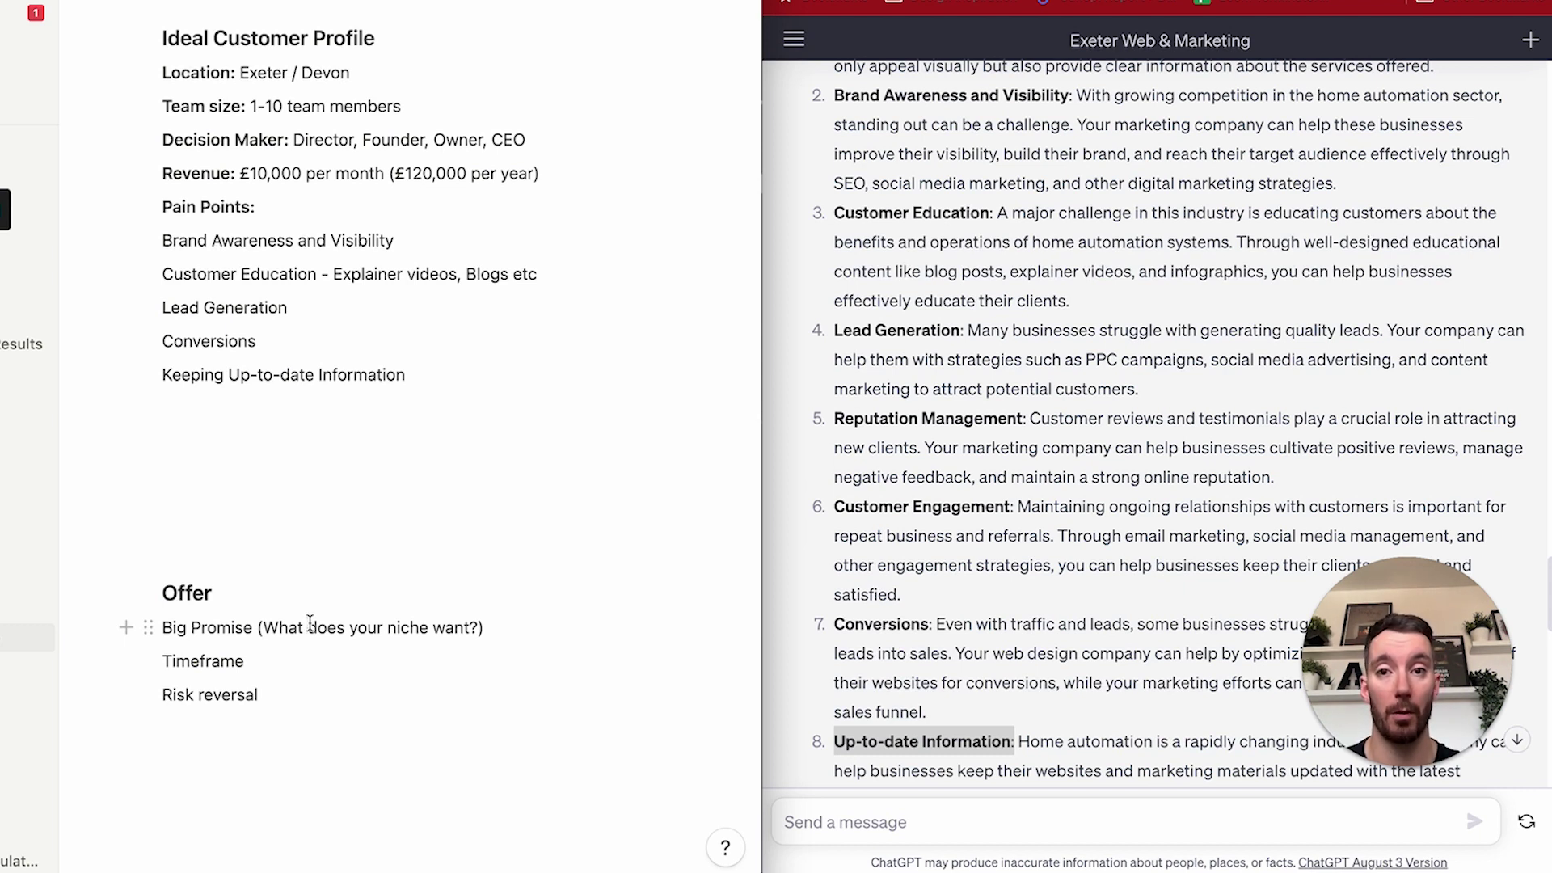
Highlight the Lead Generation pain point and write "Qualified leads" as the big promise below Risk reversal in the Offer section.
left_click(234, 759)
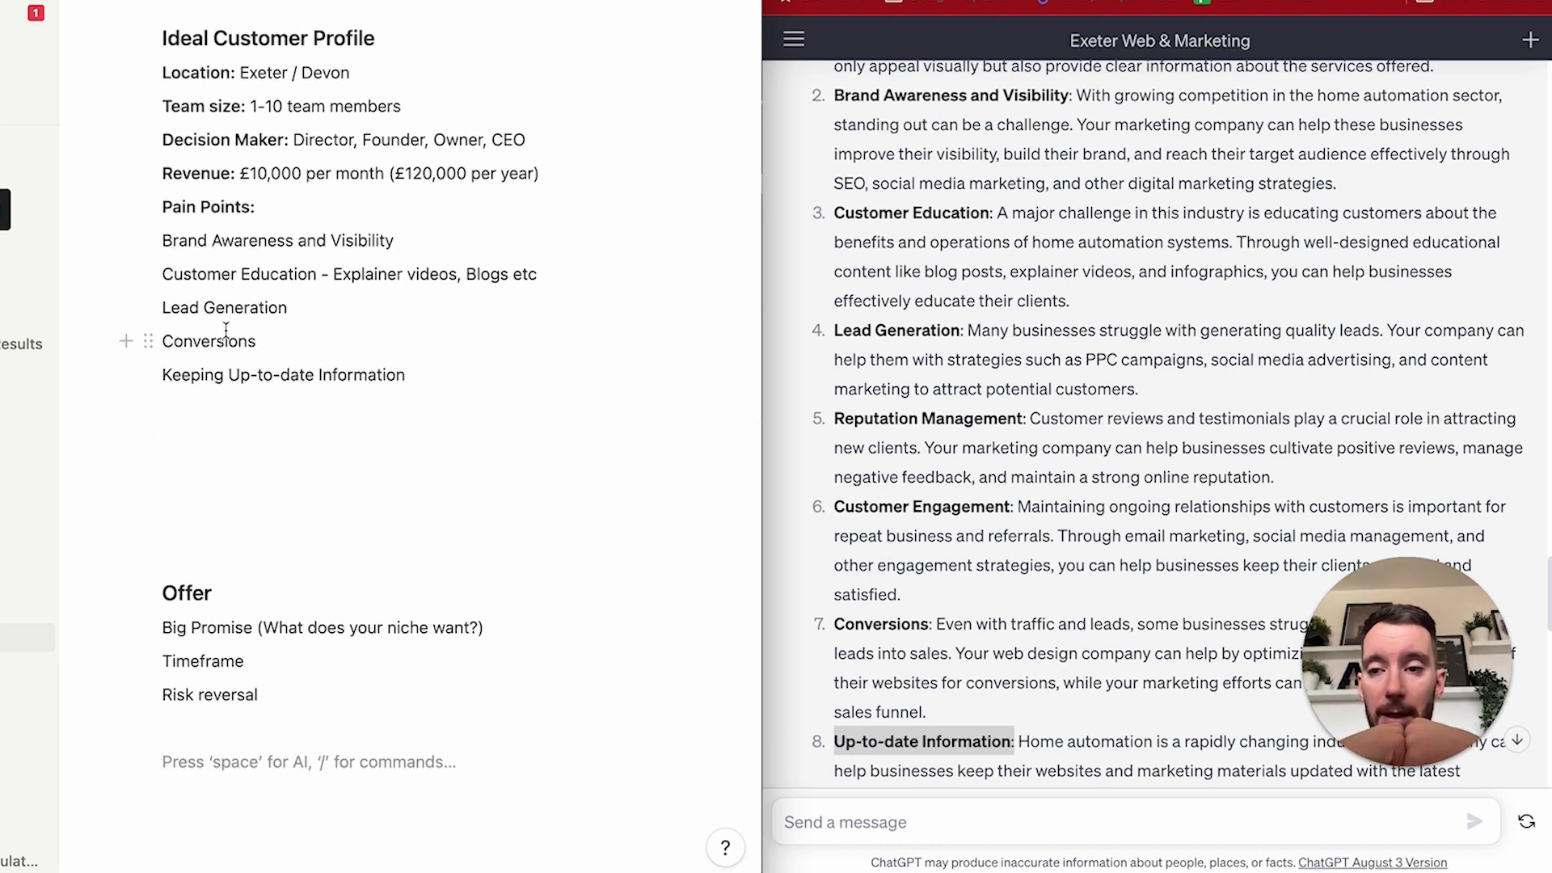
left_click_drag(307, 308, 153, 309)
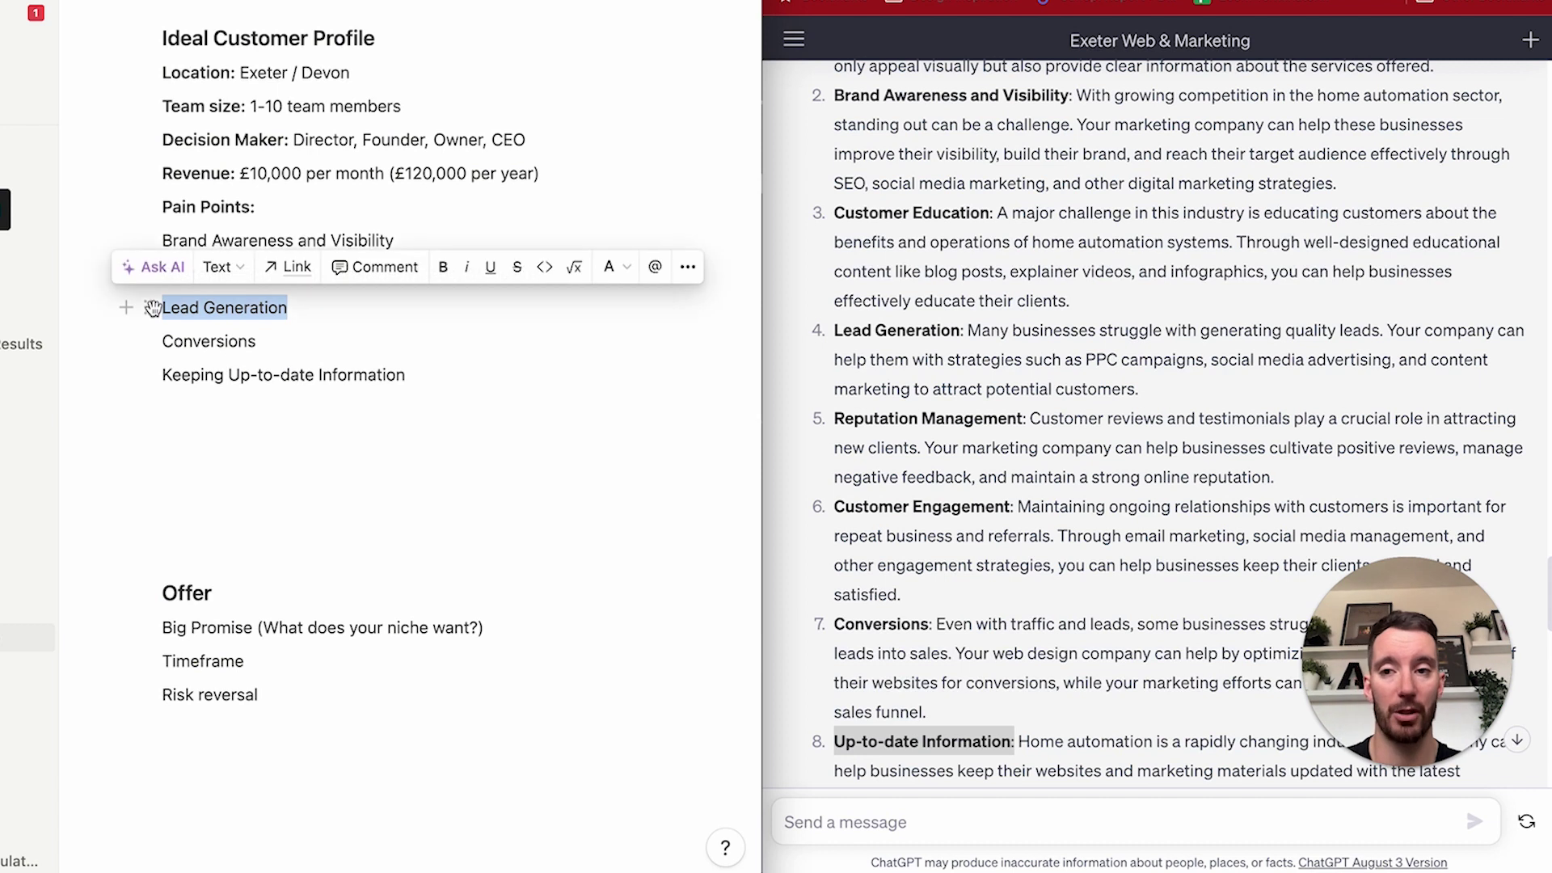
left_click(234, 780)
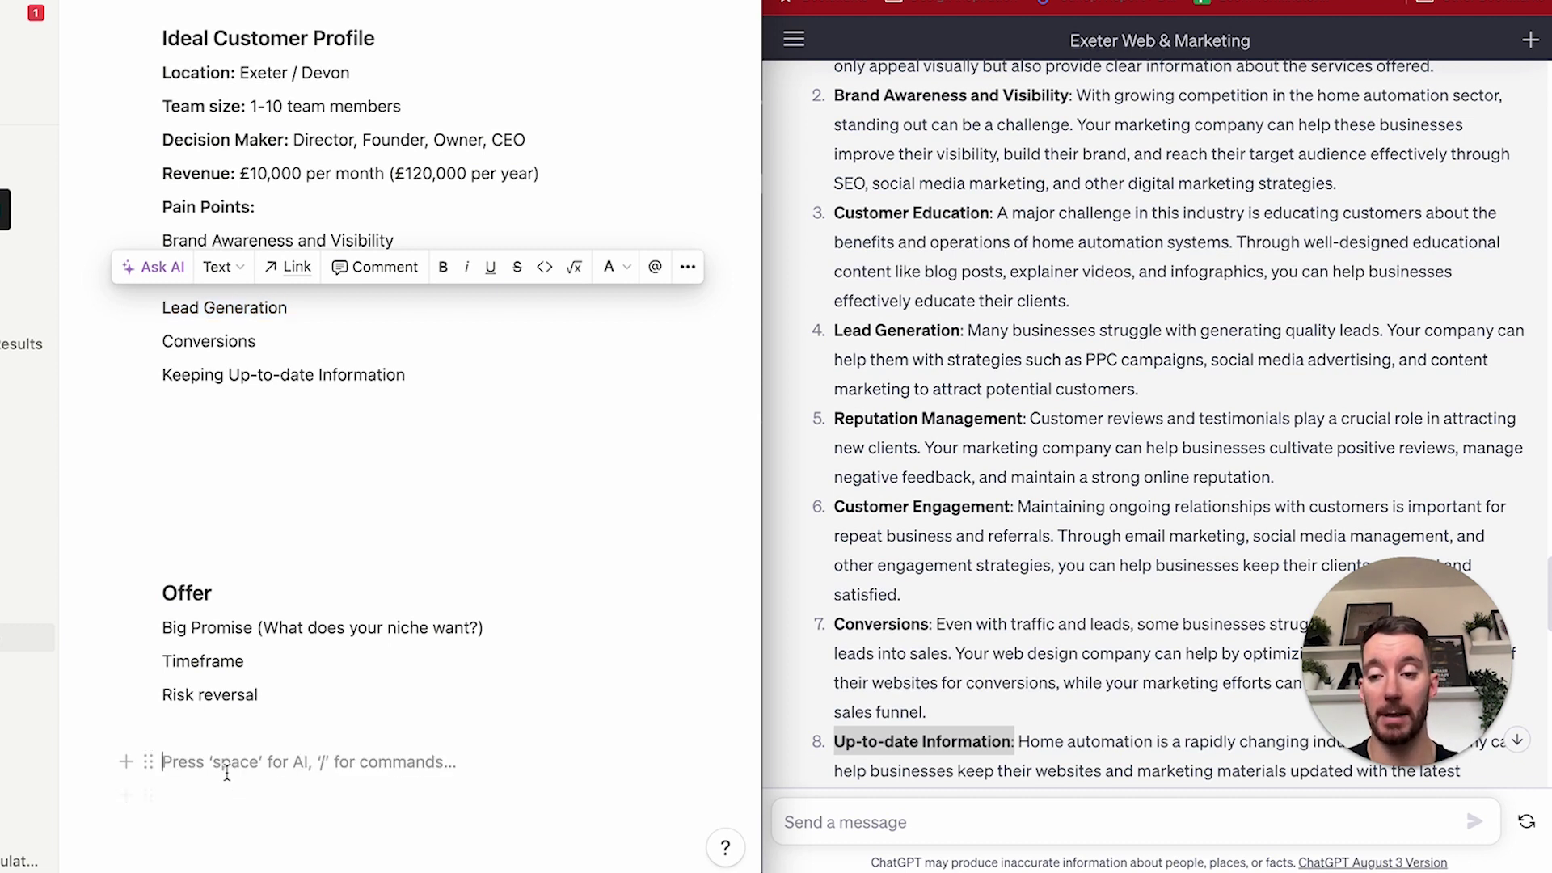
type("Qualified leads")
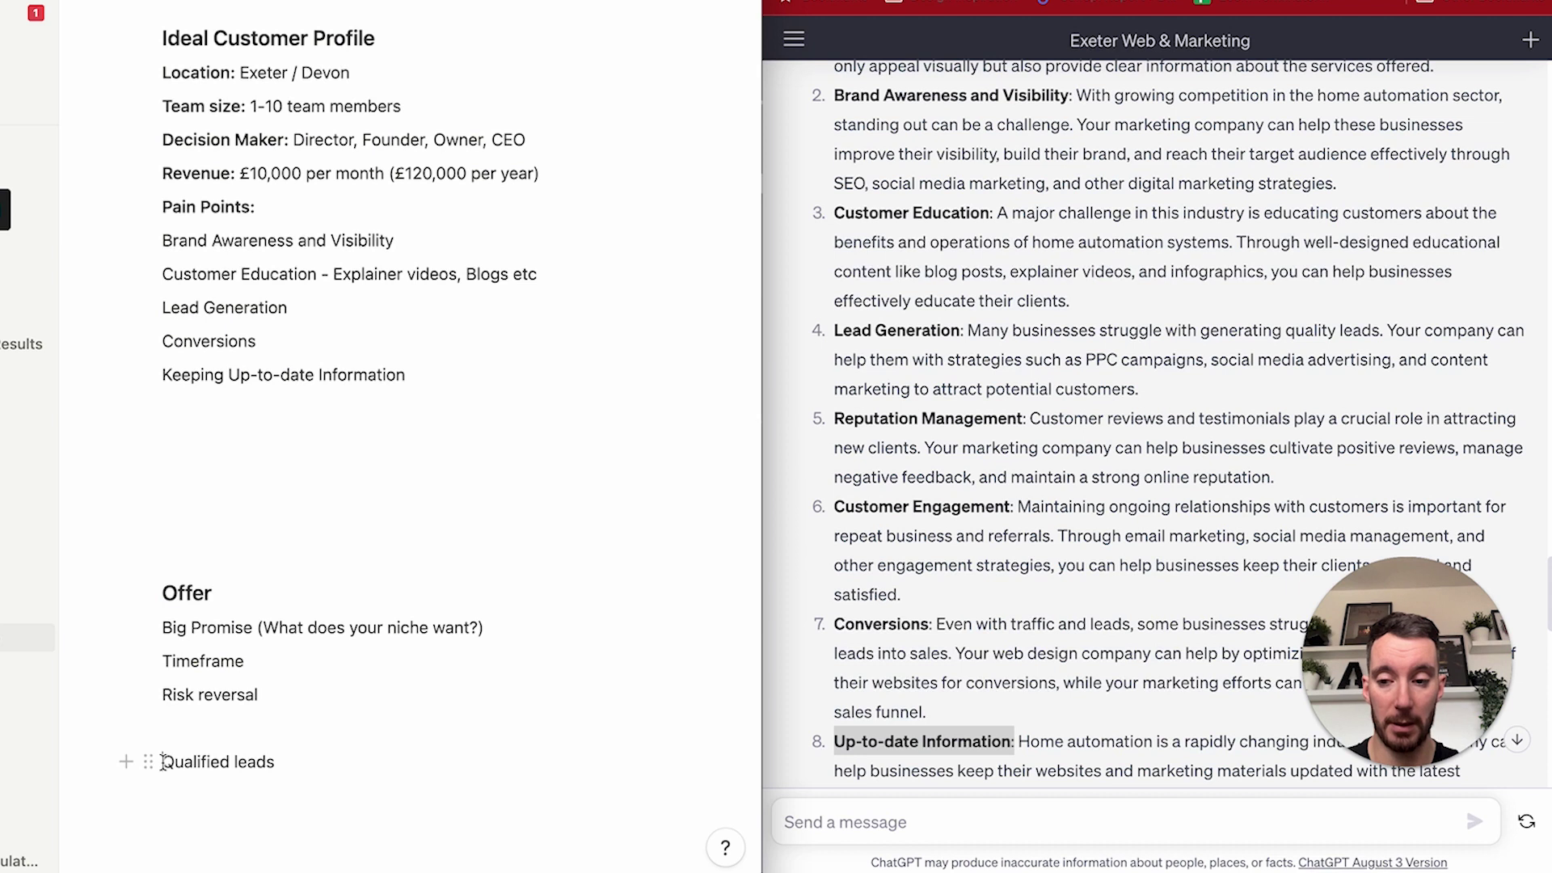
Put the number 5 in front of the promise so it reads "5 Qualified leads".
left_click(162, 762)
type("5")
key("BackSpace")
key("BackSpace")
type("10")
key("BackSpace")
key("BackSpace")
type("5")
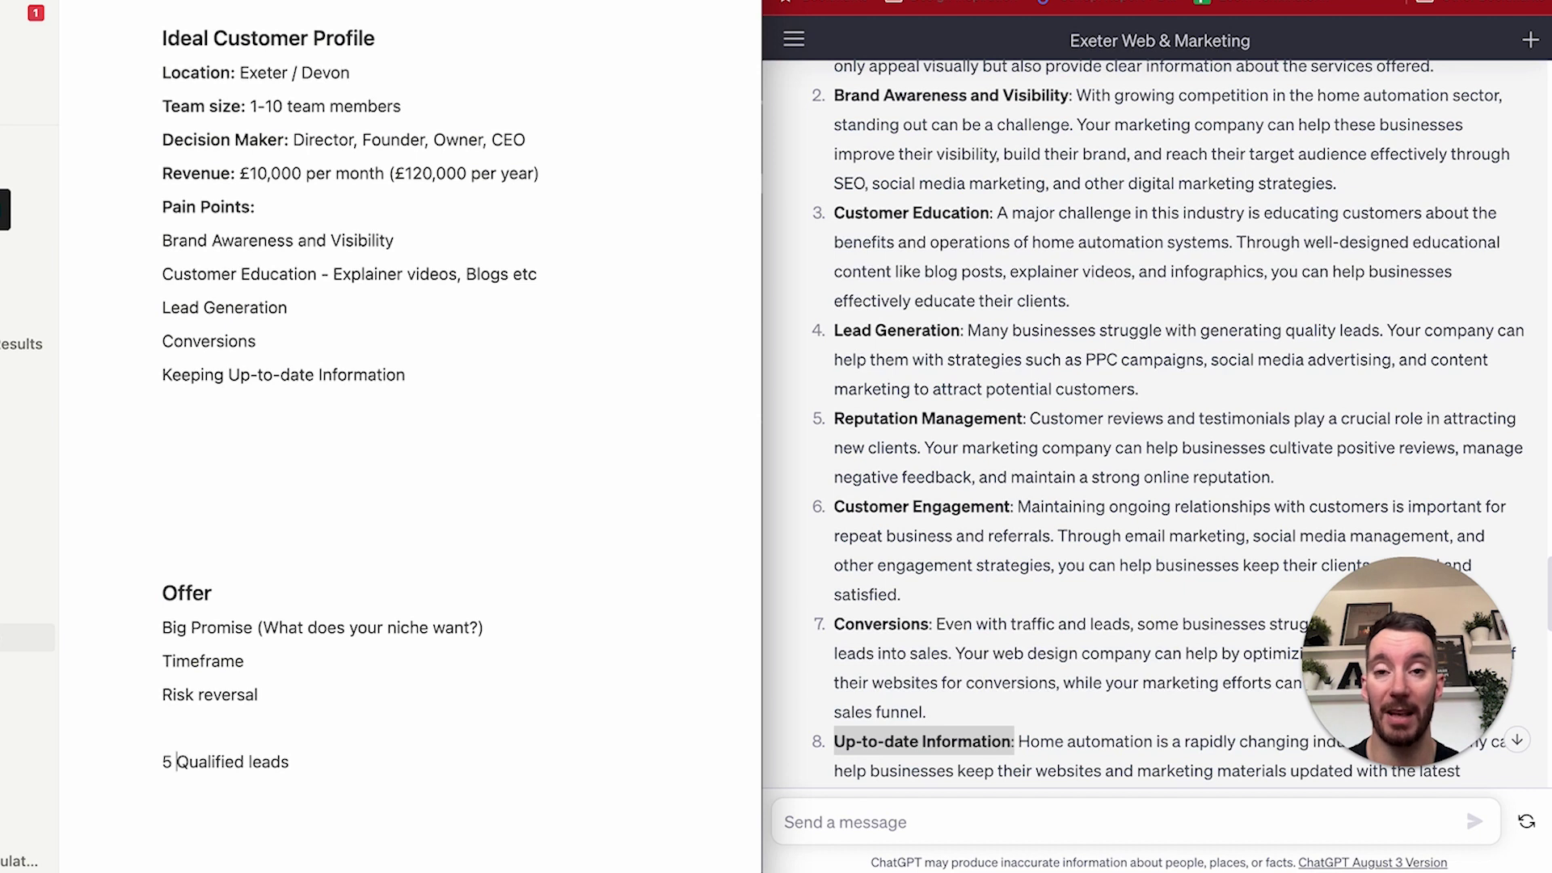
Add the timeframe "within 30 days" on a new line below 5 Qualified leads.
left_click(294, 764)
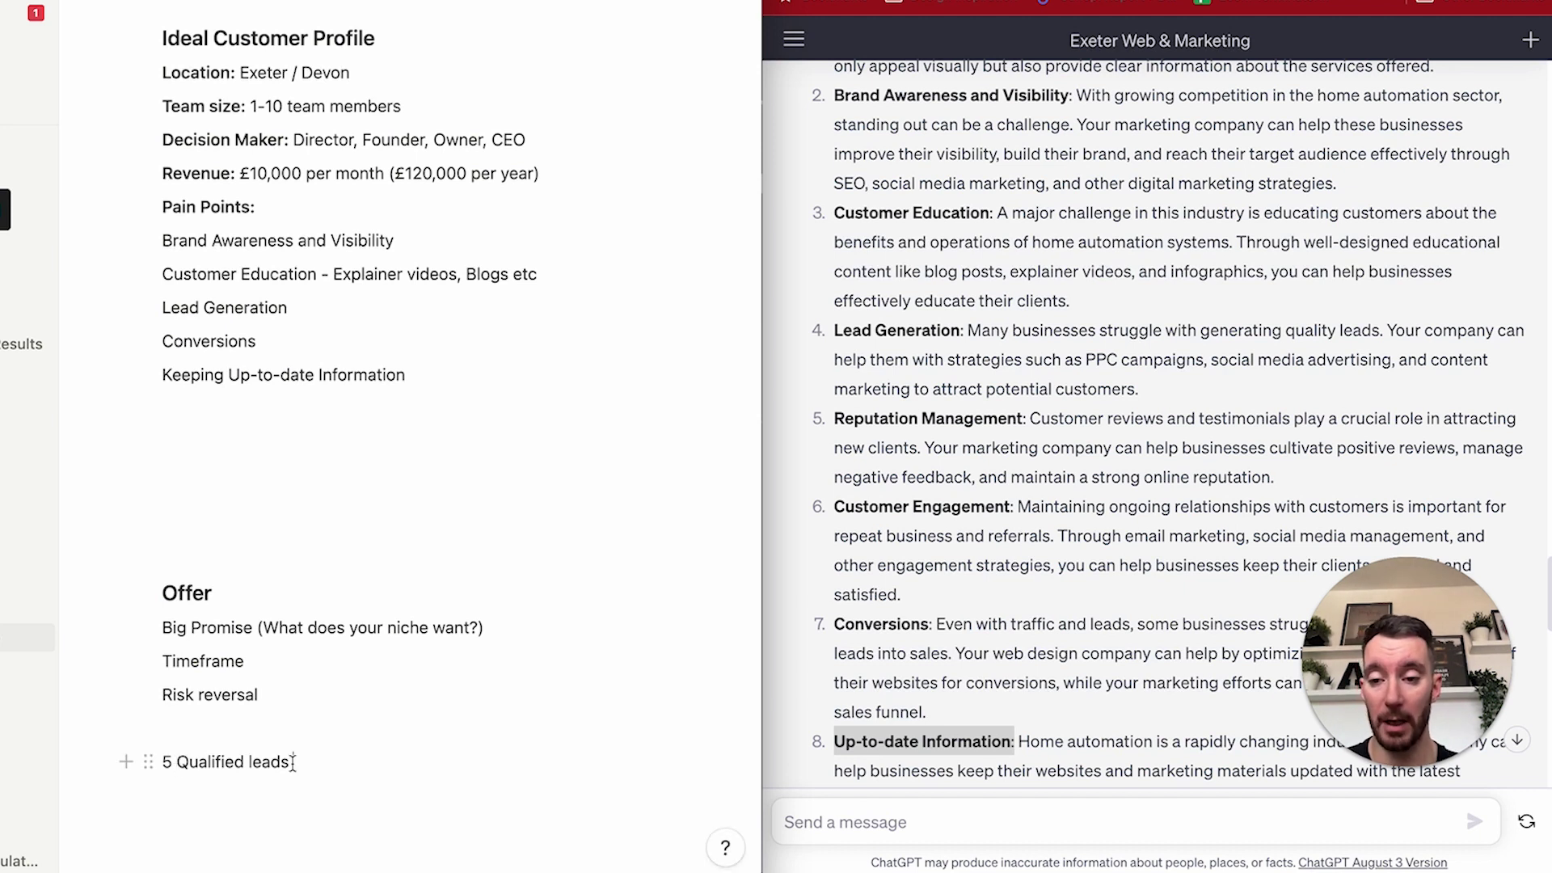
key("Return")
type("within 30 days")
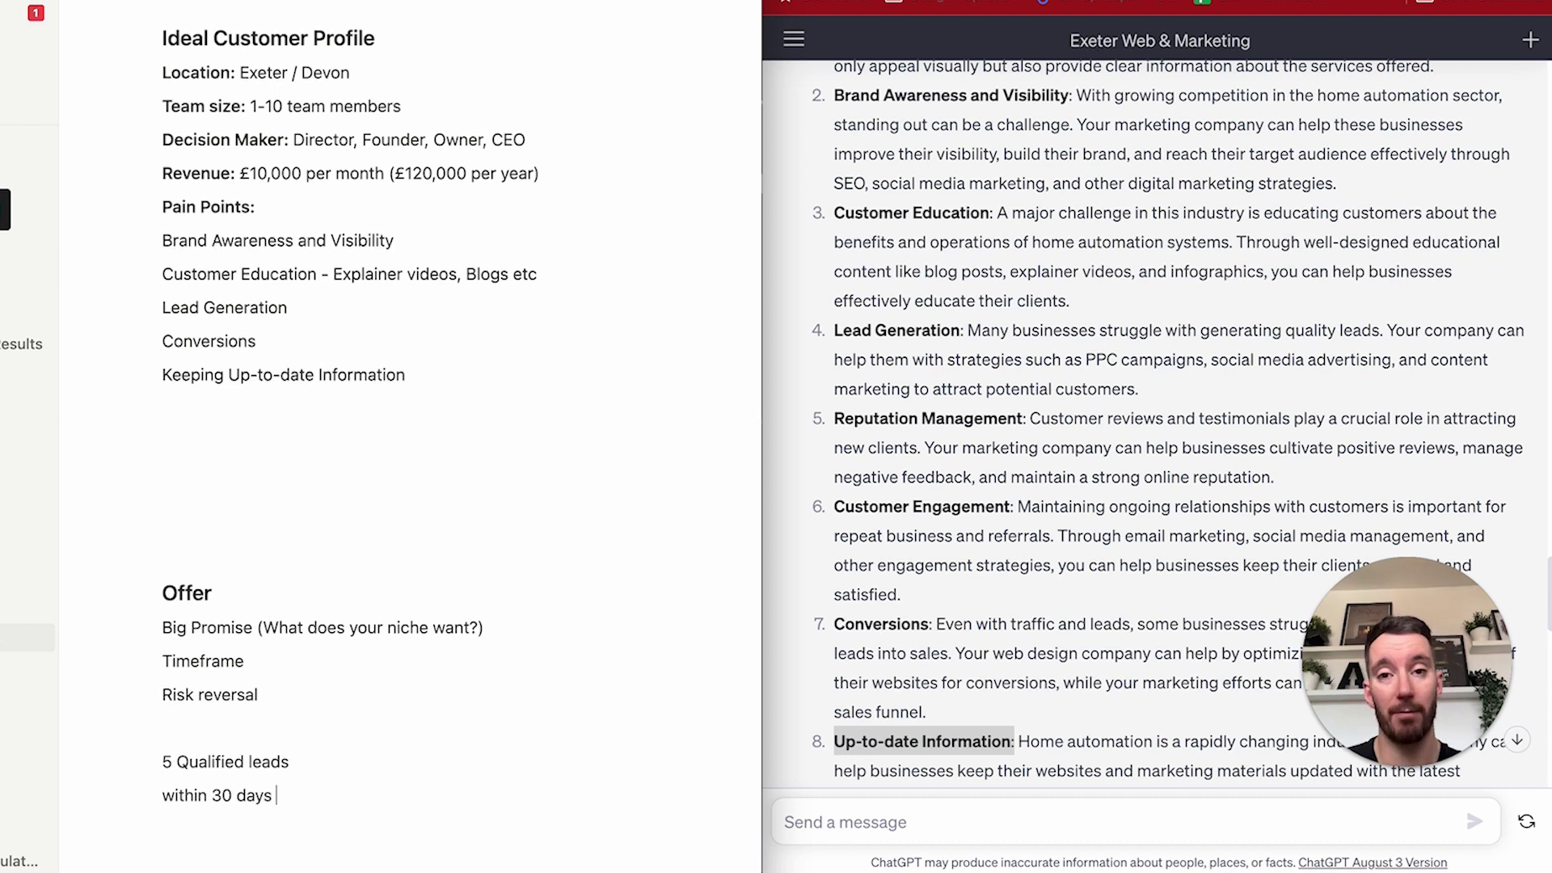
Add the risk reversal "Dont pay us" on a new line below "within 30 days" in the Offer section.
key("Return")
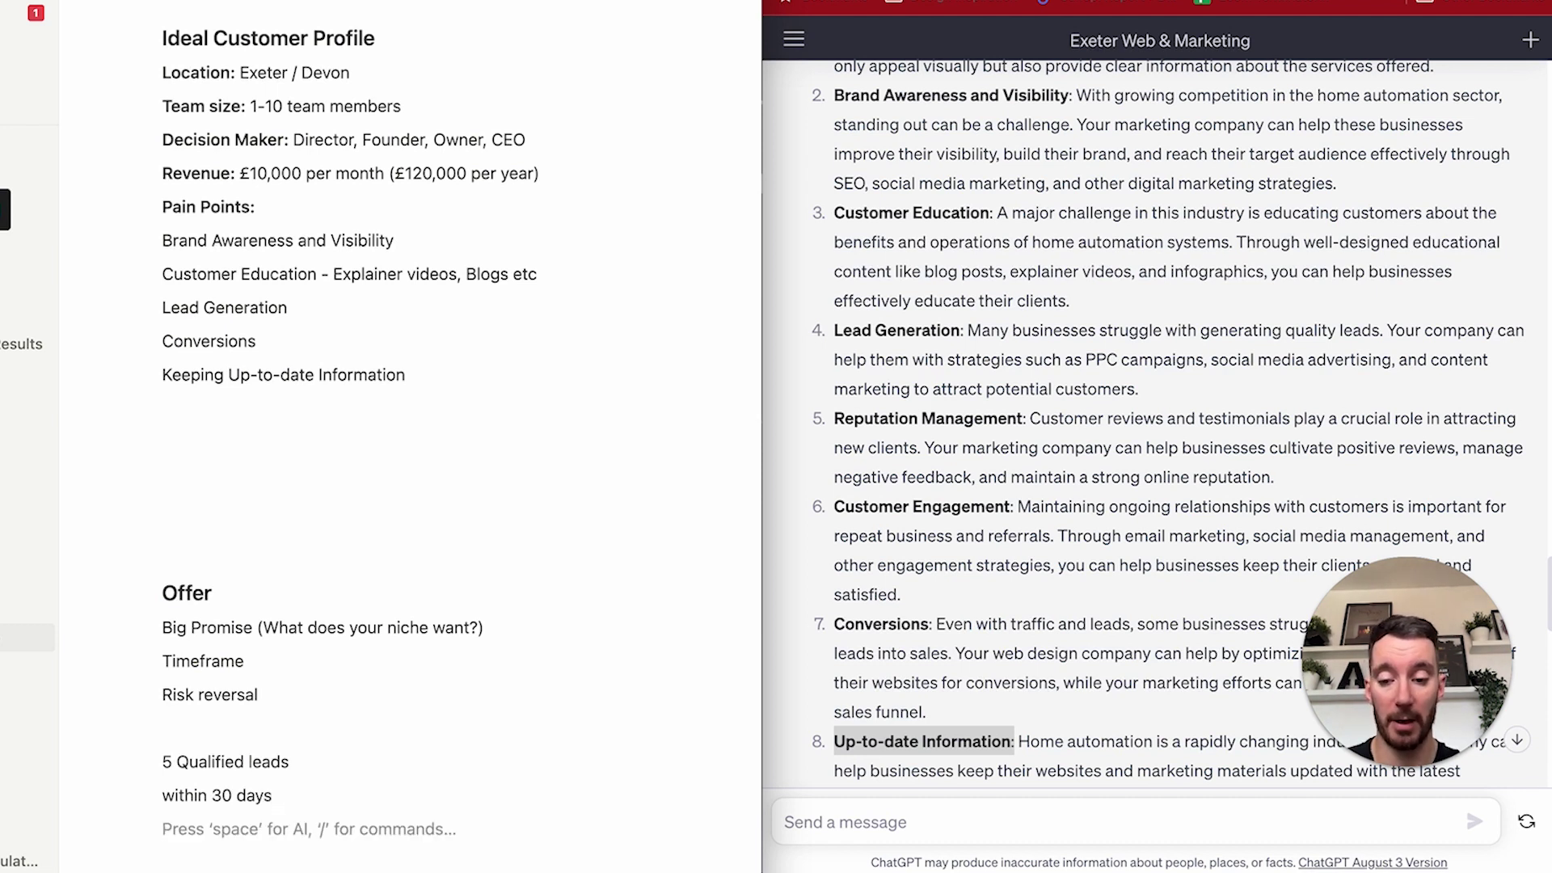
type("D")
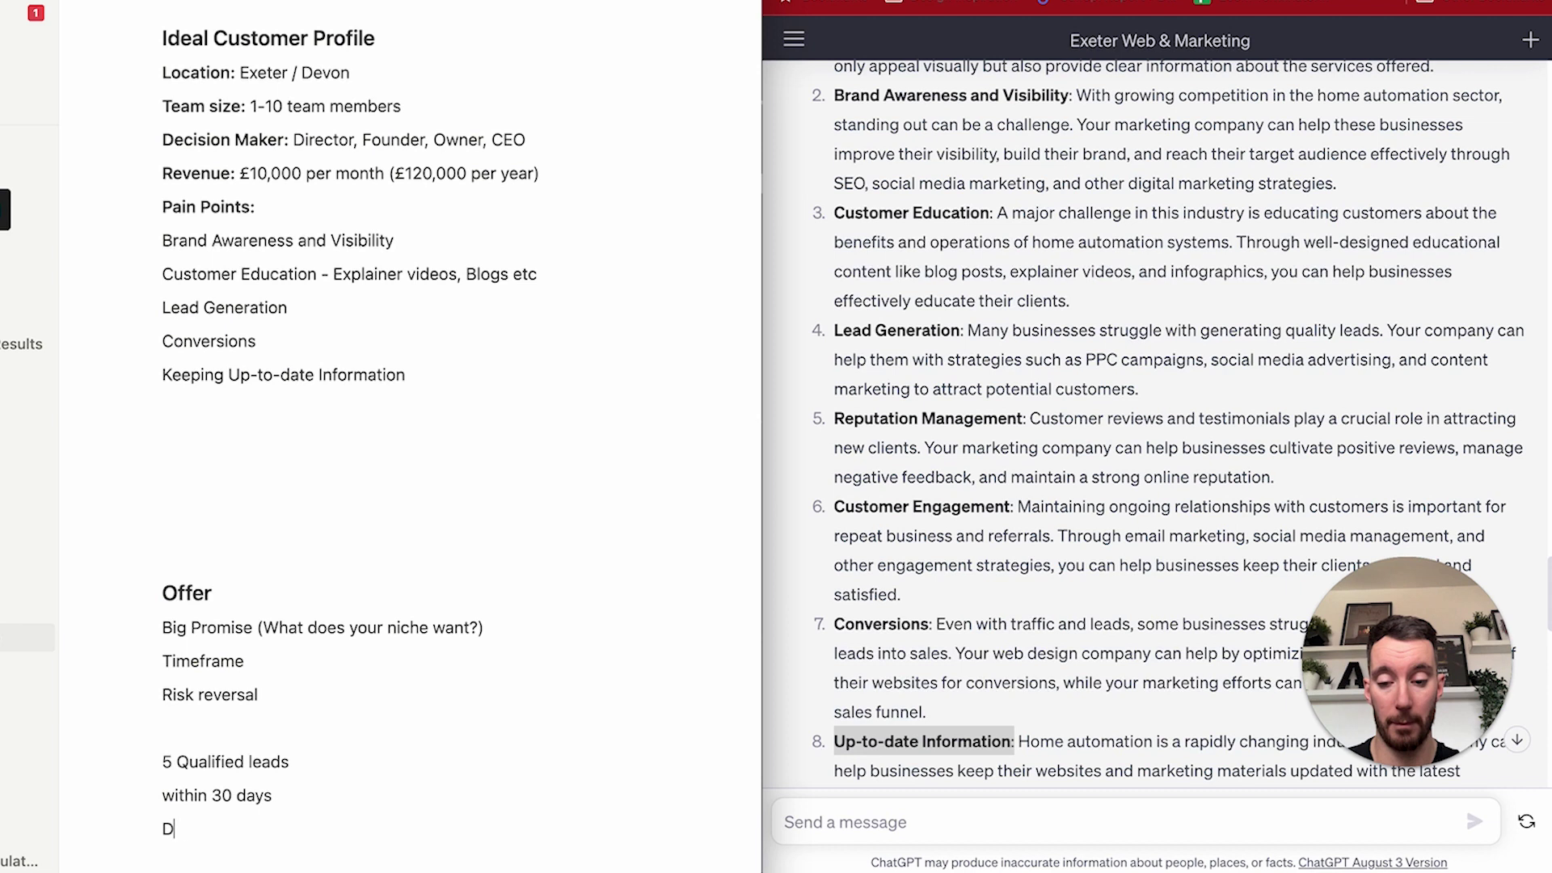
type("ont ")
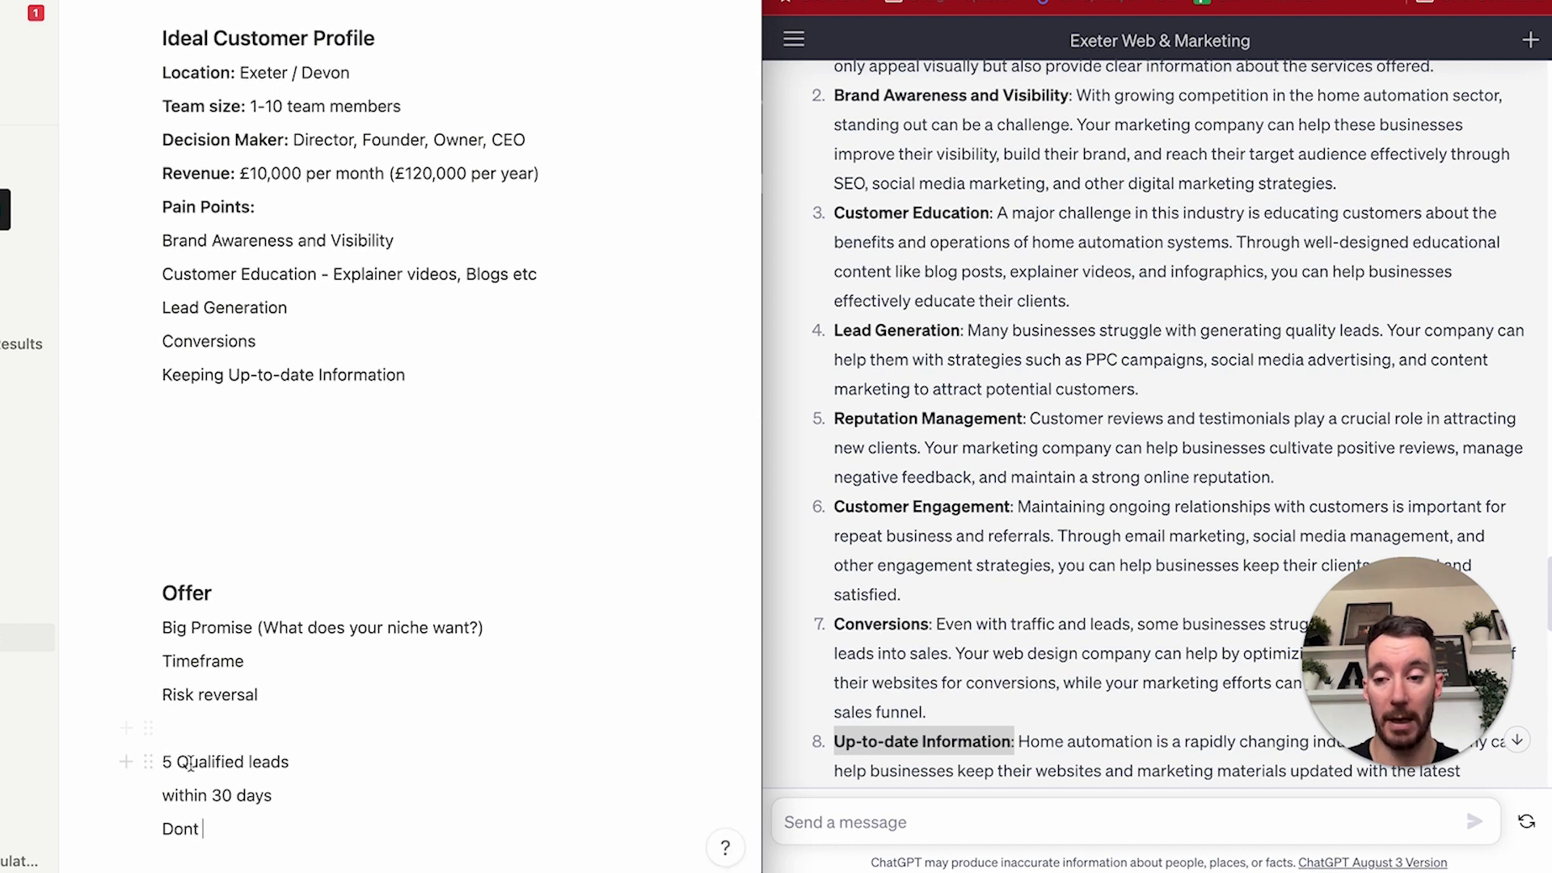
type("pay us")
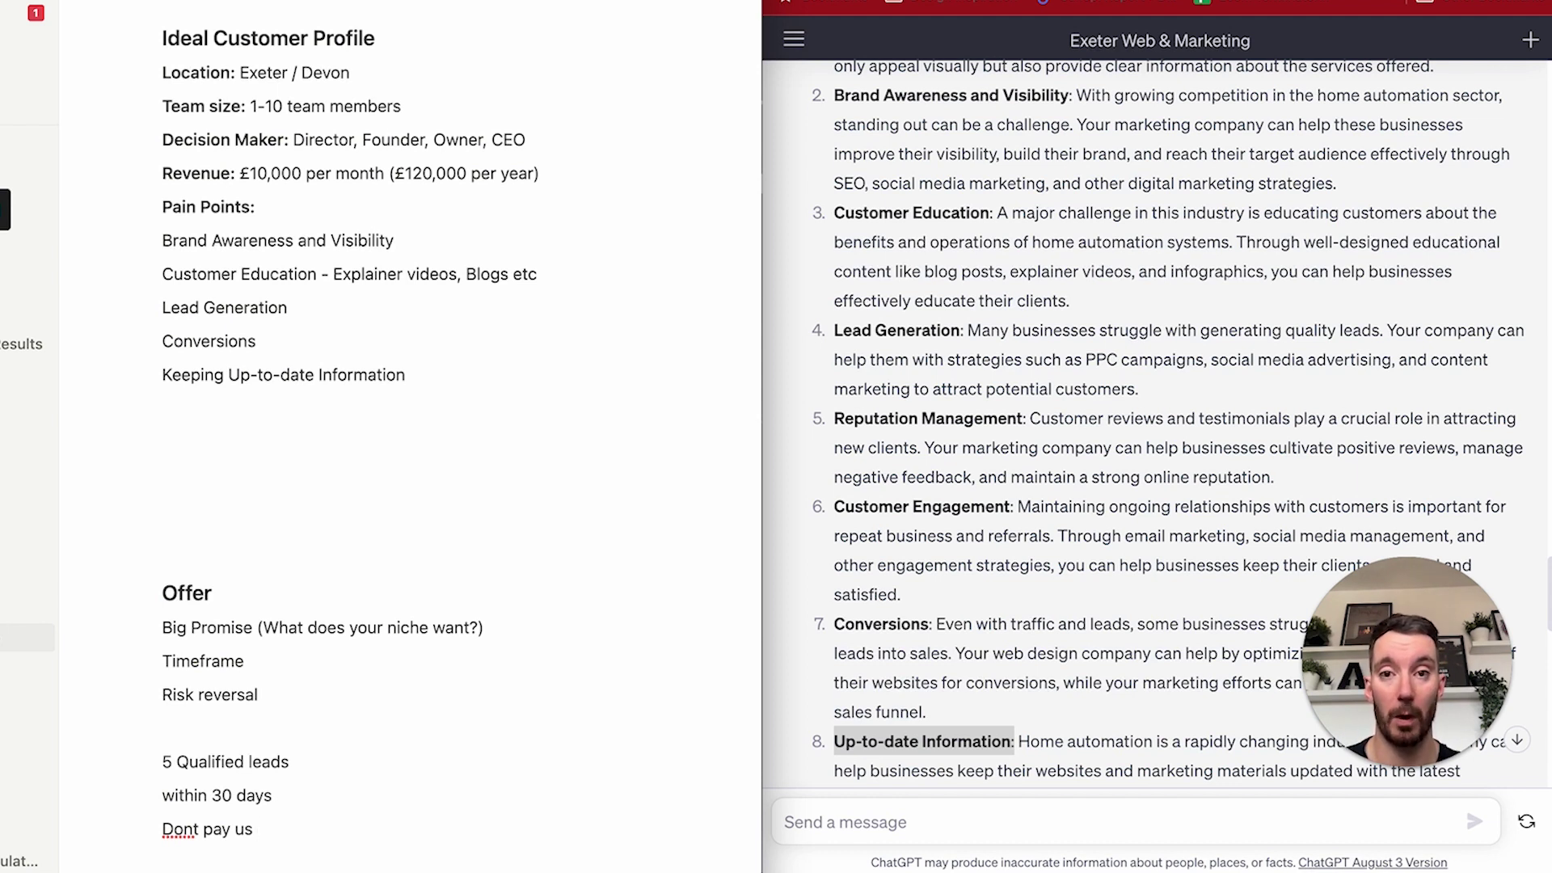
Write the full offer sentence "We will get you 5 qualified leads within 30 days, or you don't pay us a penny" below the three offer parts.
scroll(227, 636, "down", 1)
scroll(228, 637, "down", 2)
key("Return")
scroll(227, 637, "down", 1)
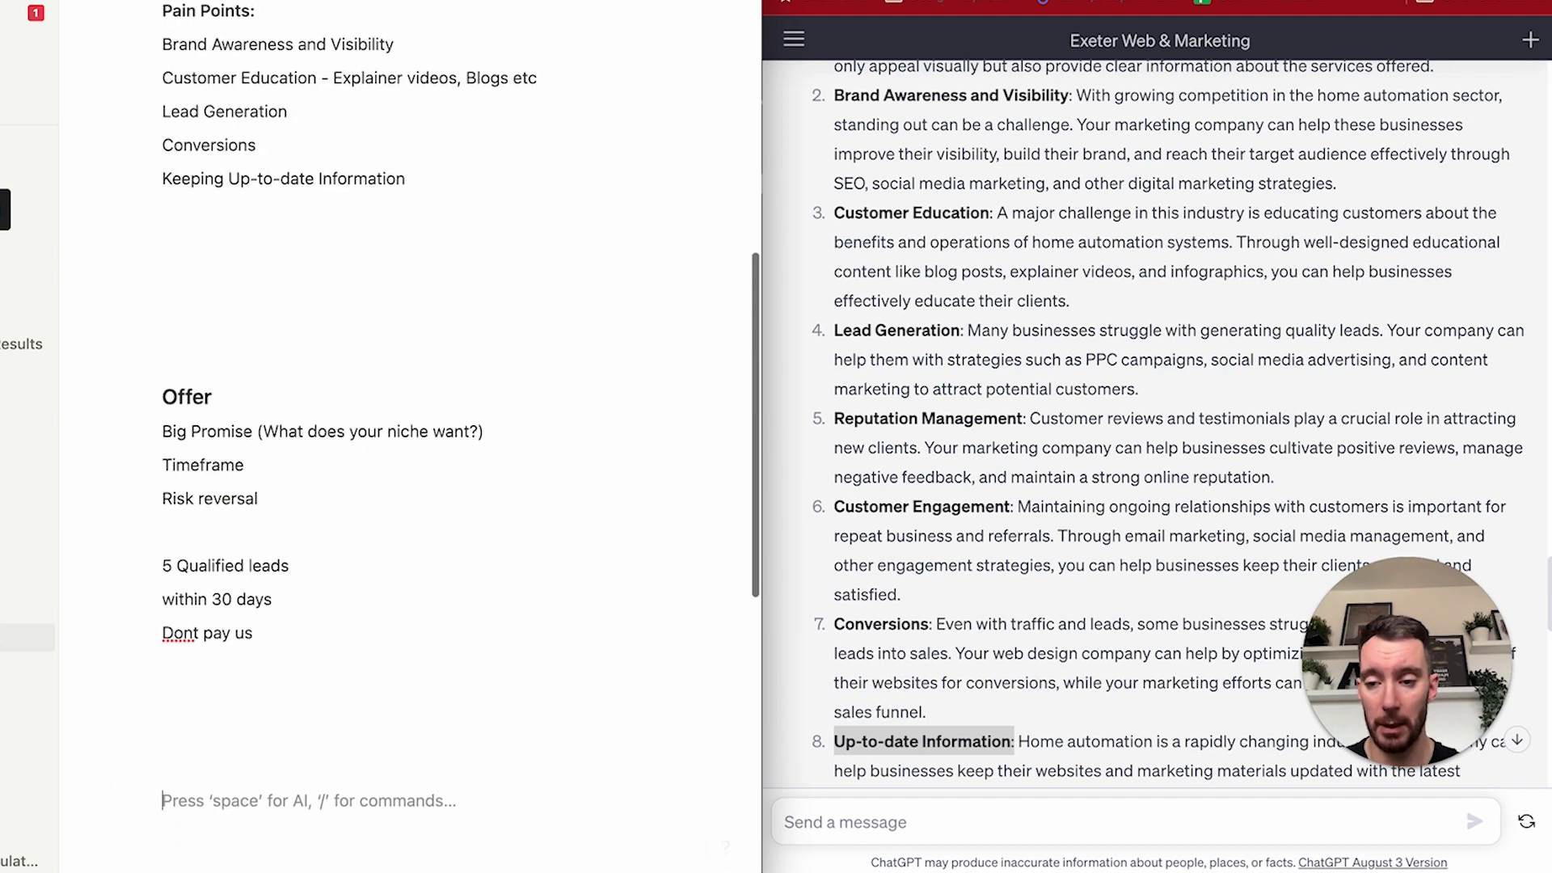
left_click(181, 693)
type("We will get you 5 qualified leads within 30 day")
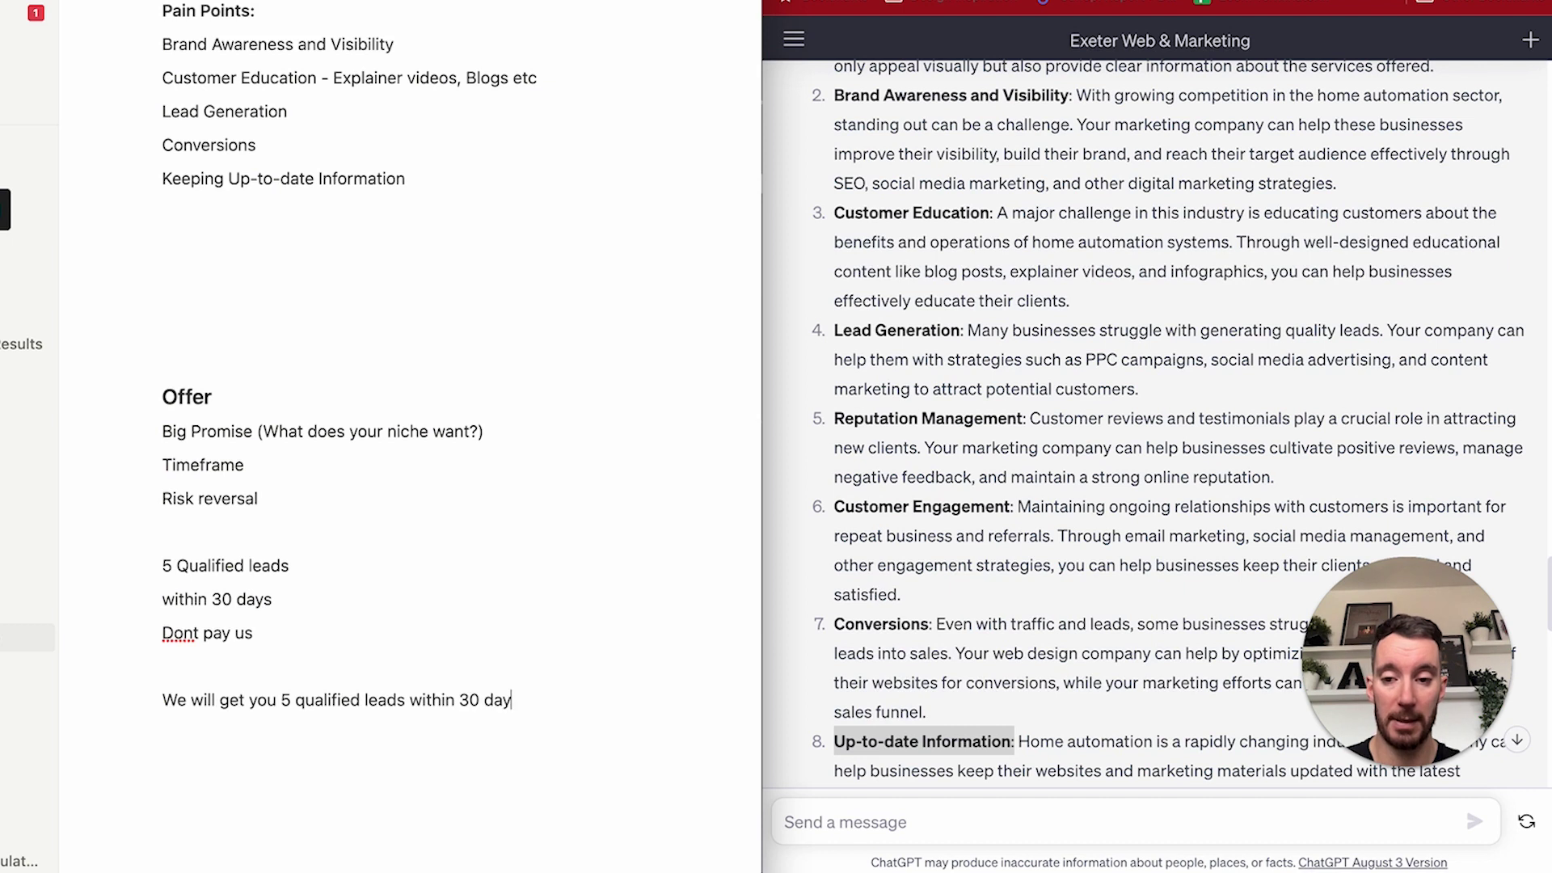
type("s, or you don’t p")
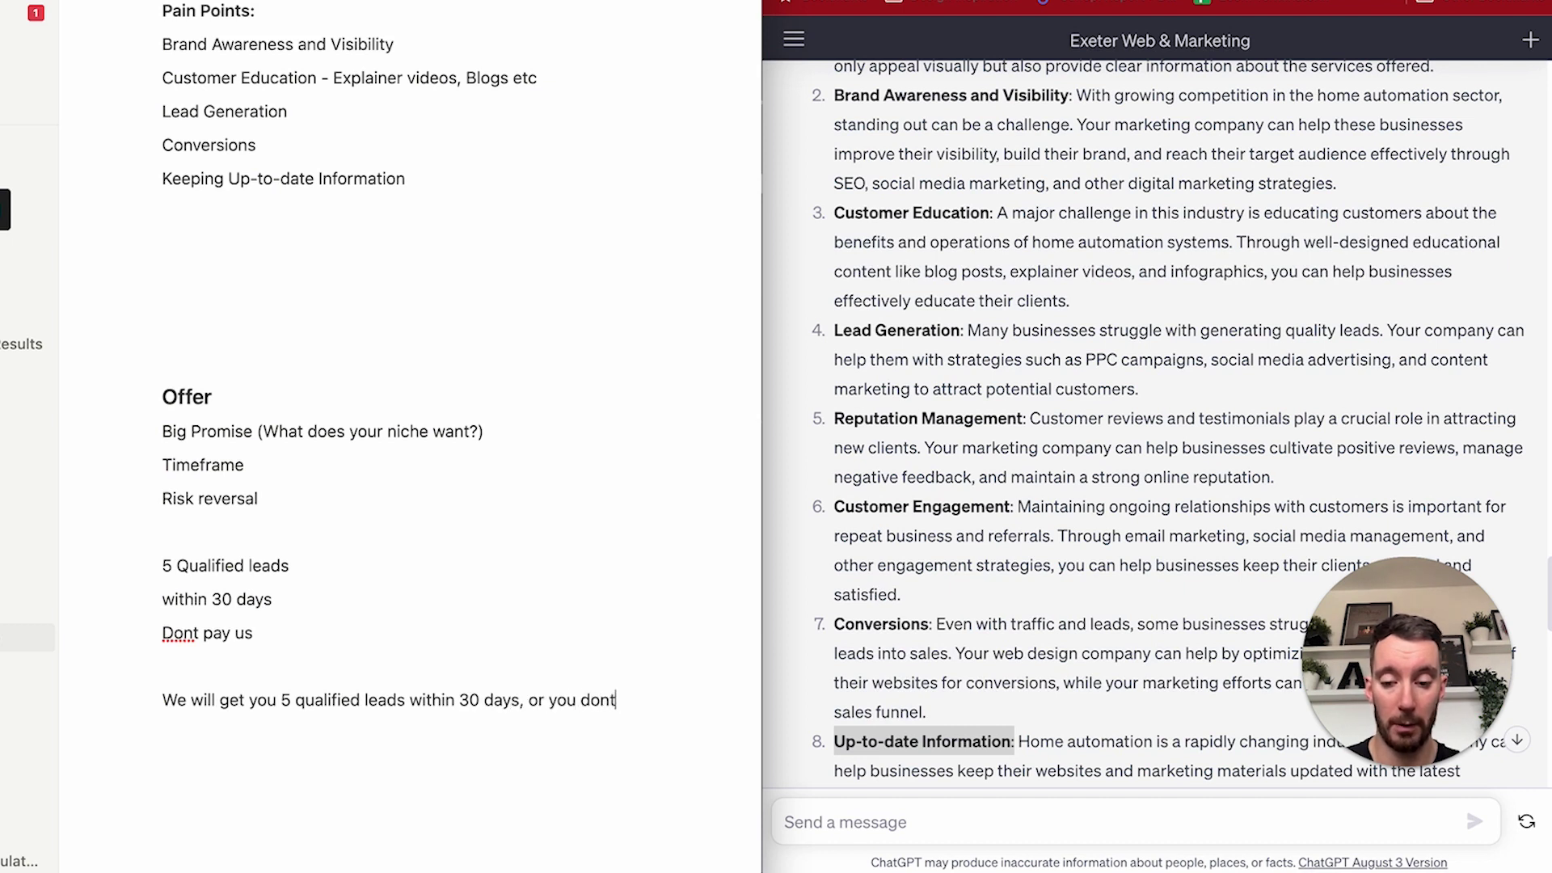
type("ay us a penny")
left_click(609, 700)
type("'")
Make "5 qualified leads", "30 days" and "don't pay" bold in the offer sentence.
left_click_drag(165, 700, 190, 725)
left_click(289, 726)
key("ctrl+b")
key("ctrl+b")
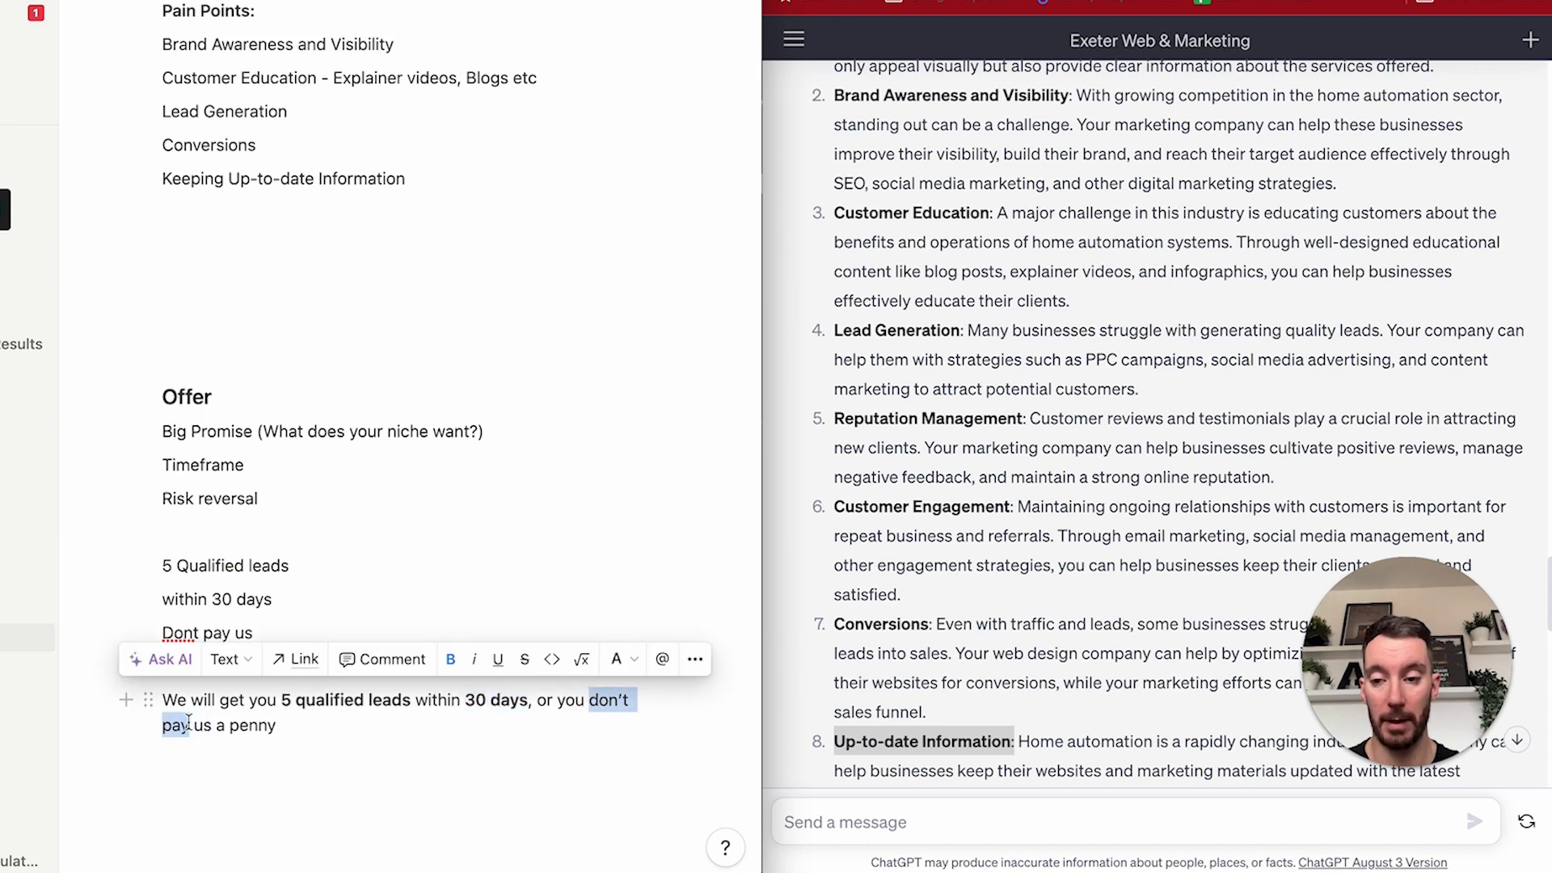
key("ctrl+b")
left_click(349, 740)
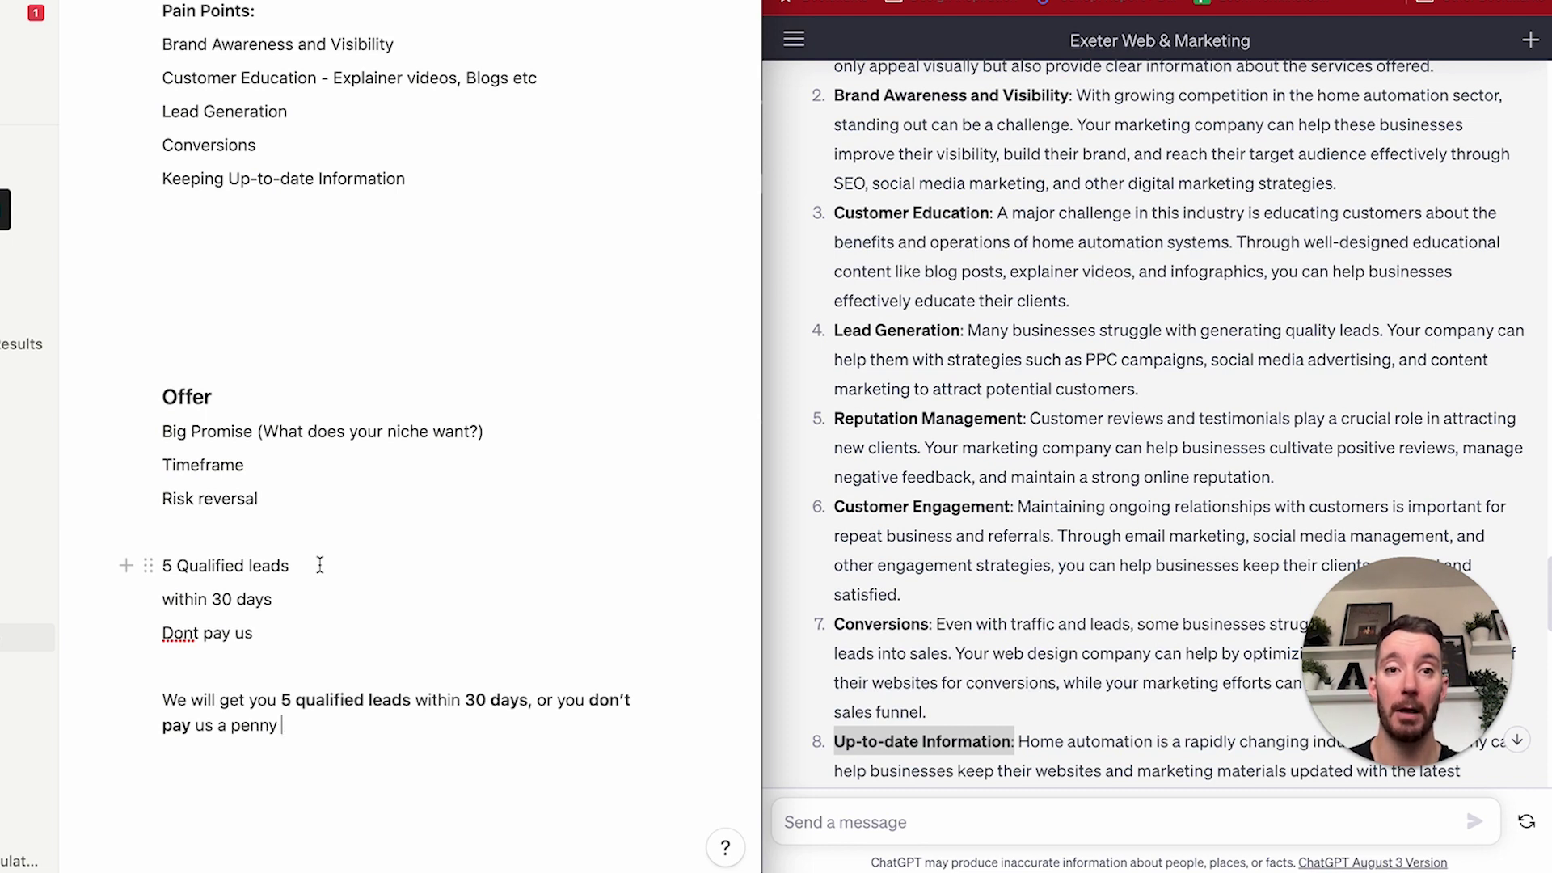
List PPC Google Ads, Website Design and SEO on separate lines under the Service heading.
scroll(320, 564, "up", 6)
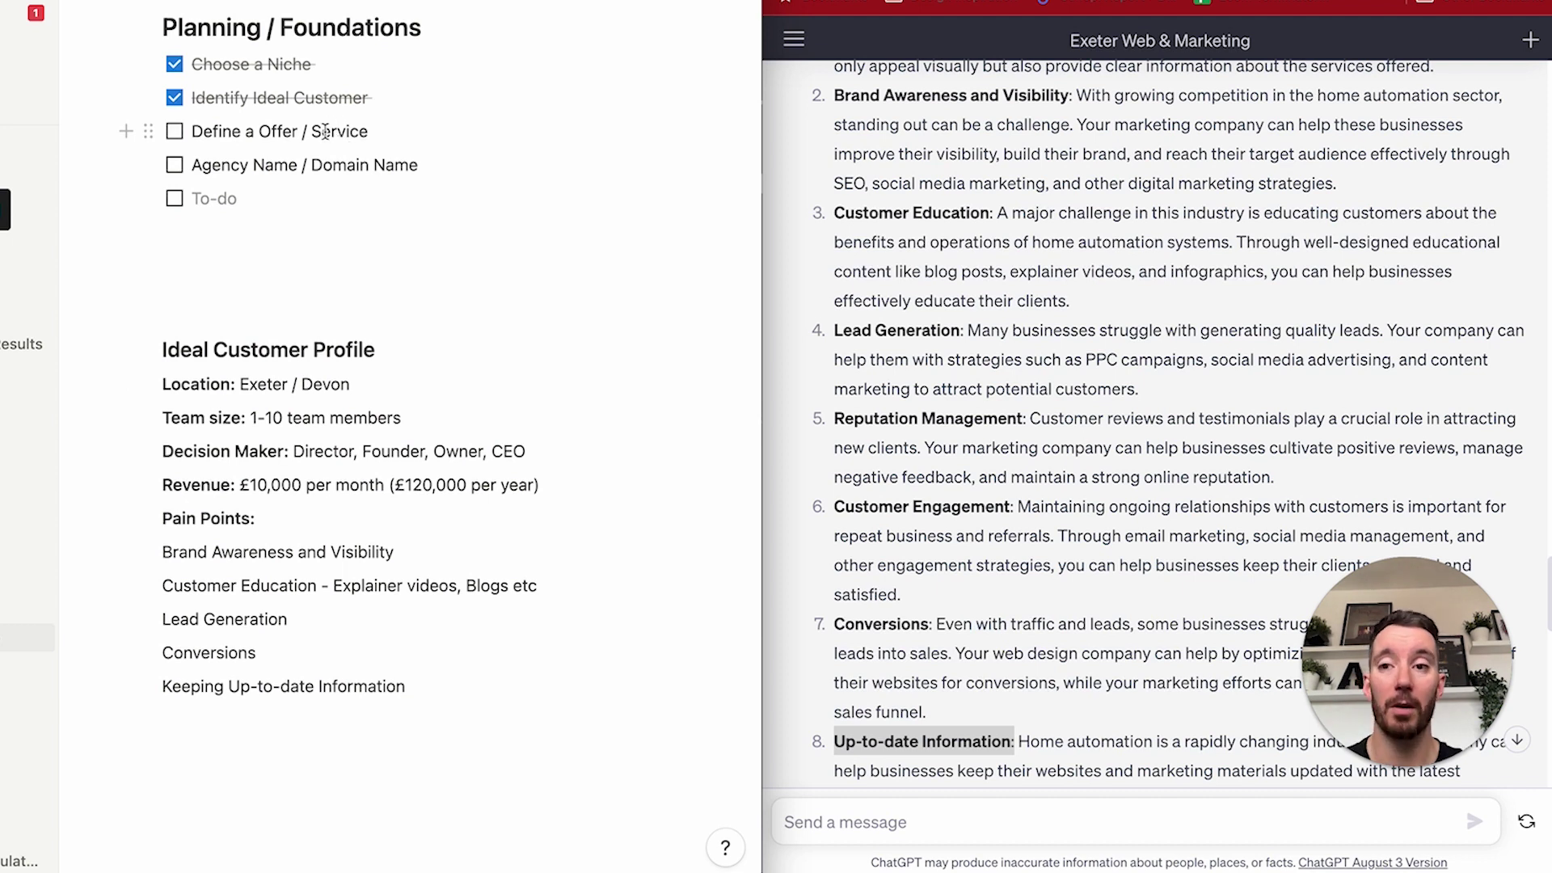
scroll(325, 131, "down", 2)
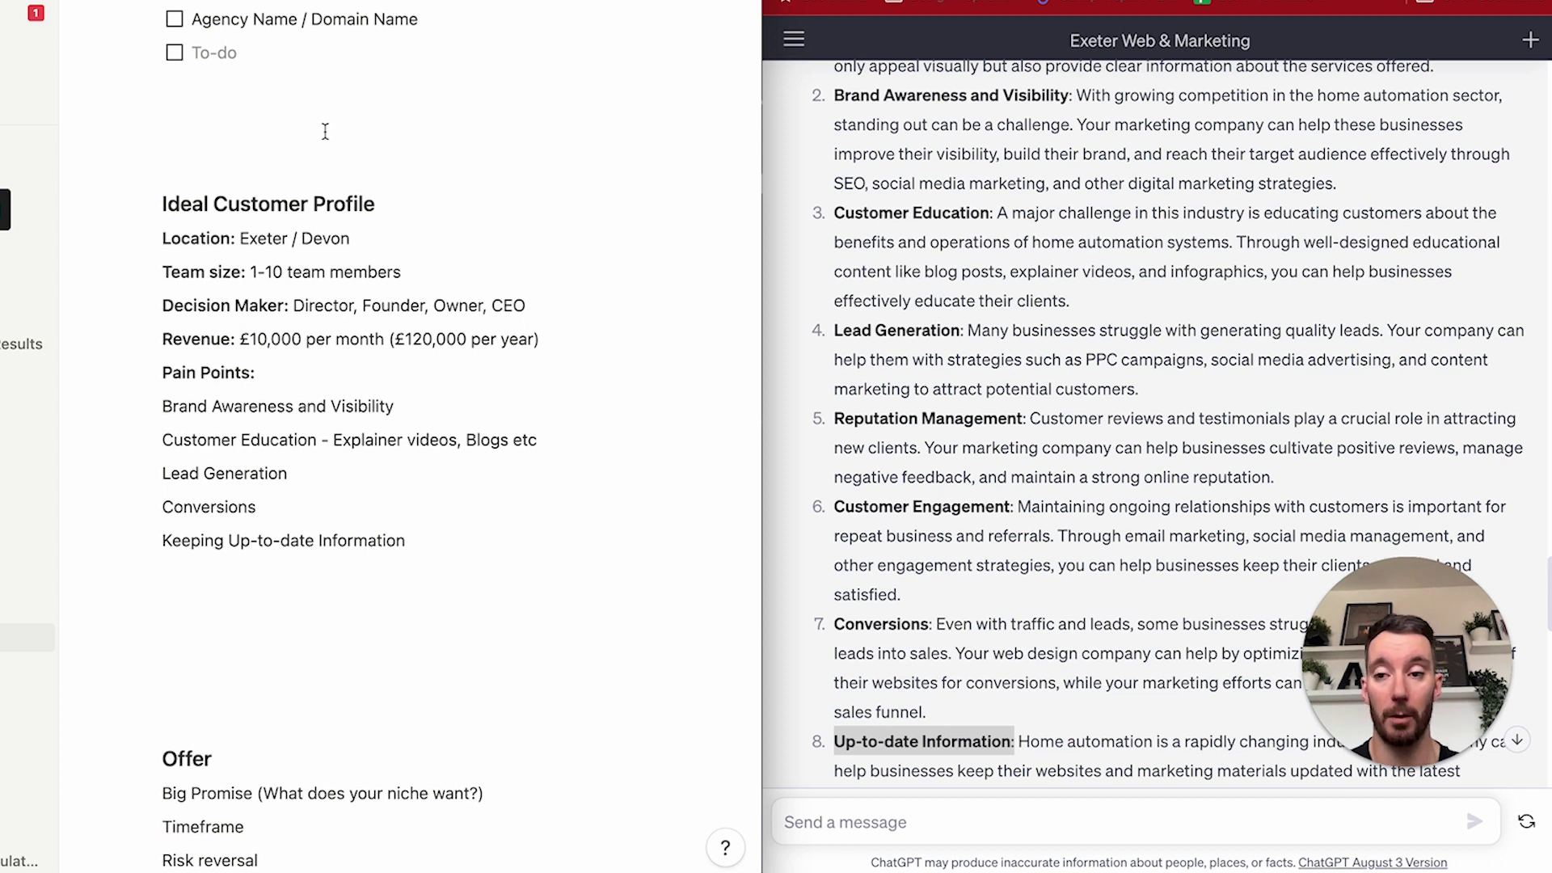
scroll(325, 131, "down", 4)
left_click_drag(283, 776, 160, 749)
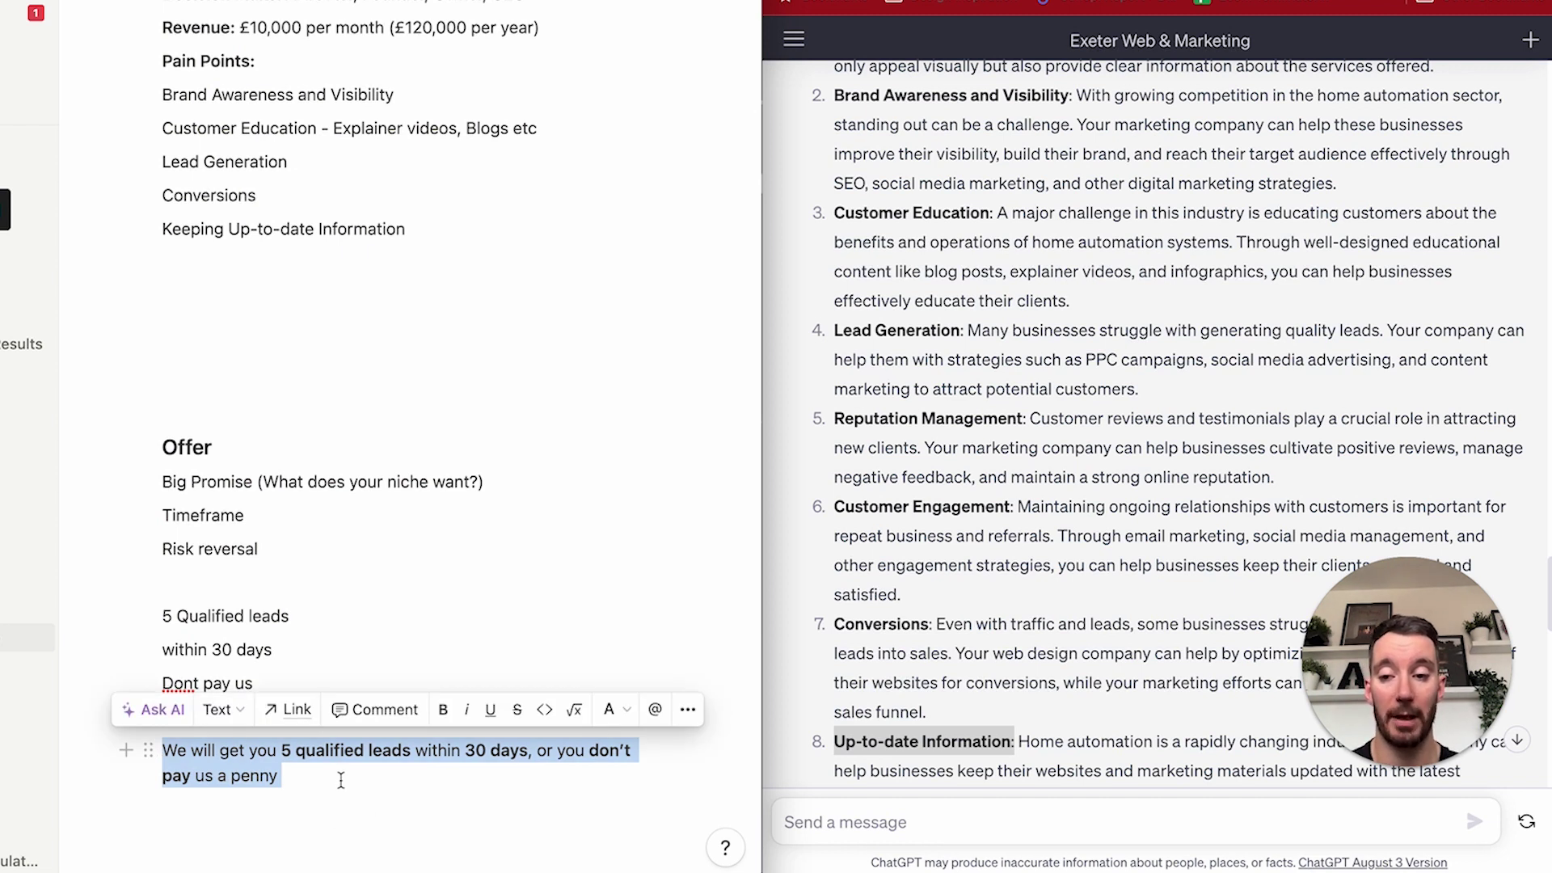
scroll(341, 780, "down", 4)
left_click(210, 634)
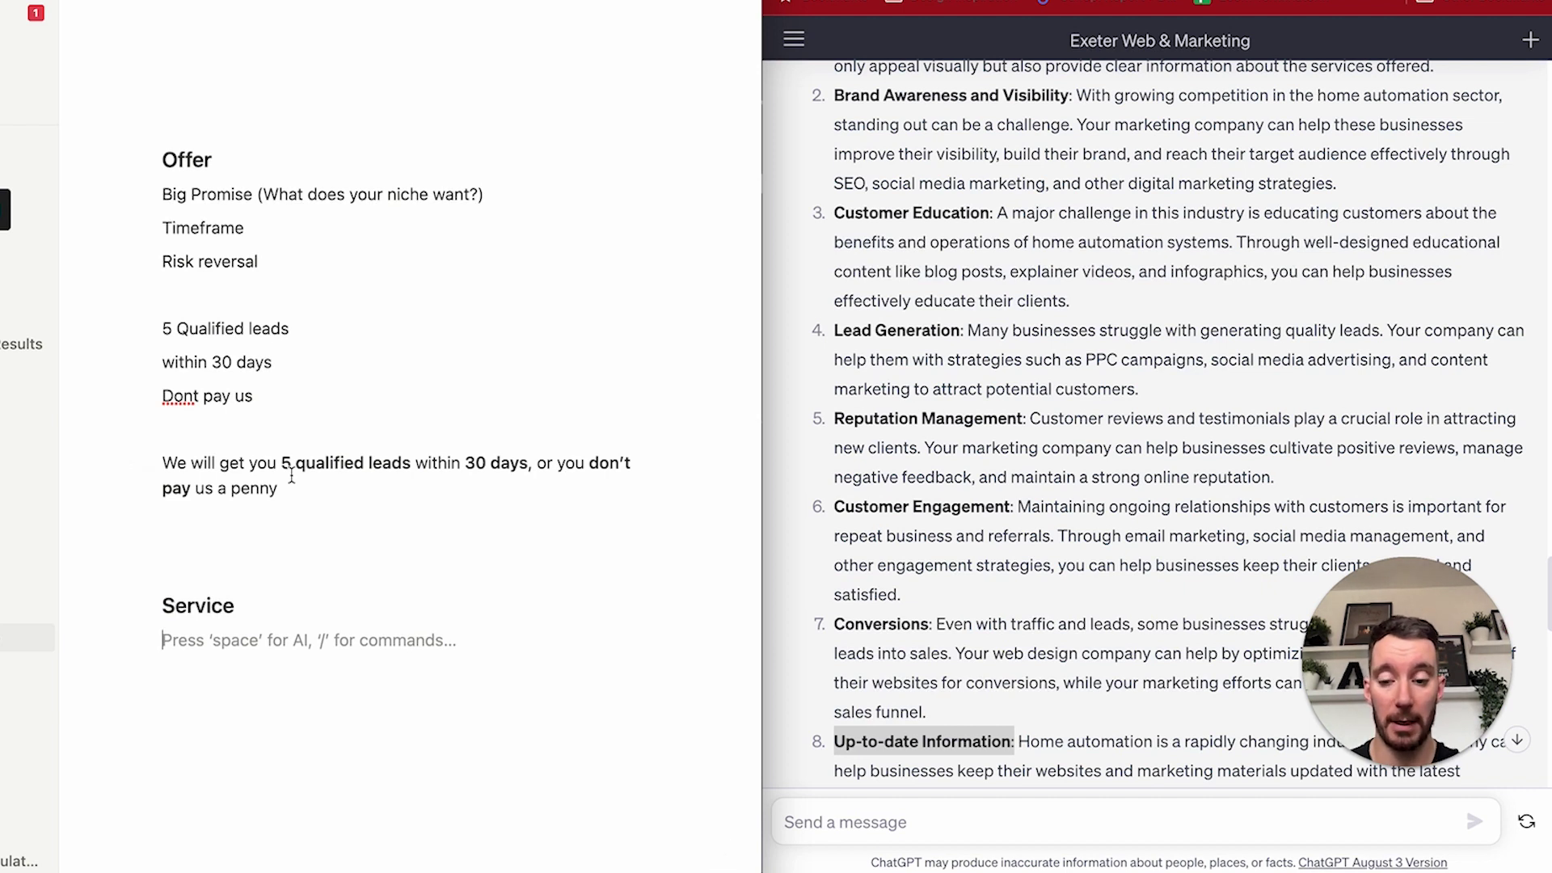
type("PPC Google Ads")
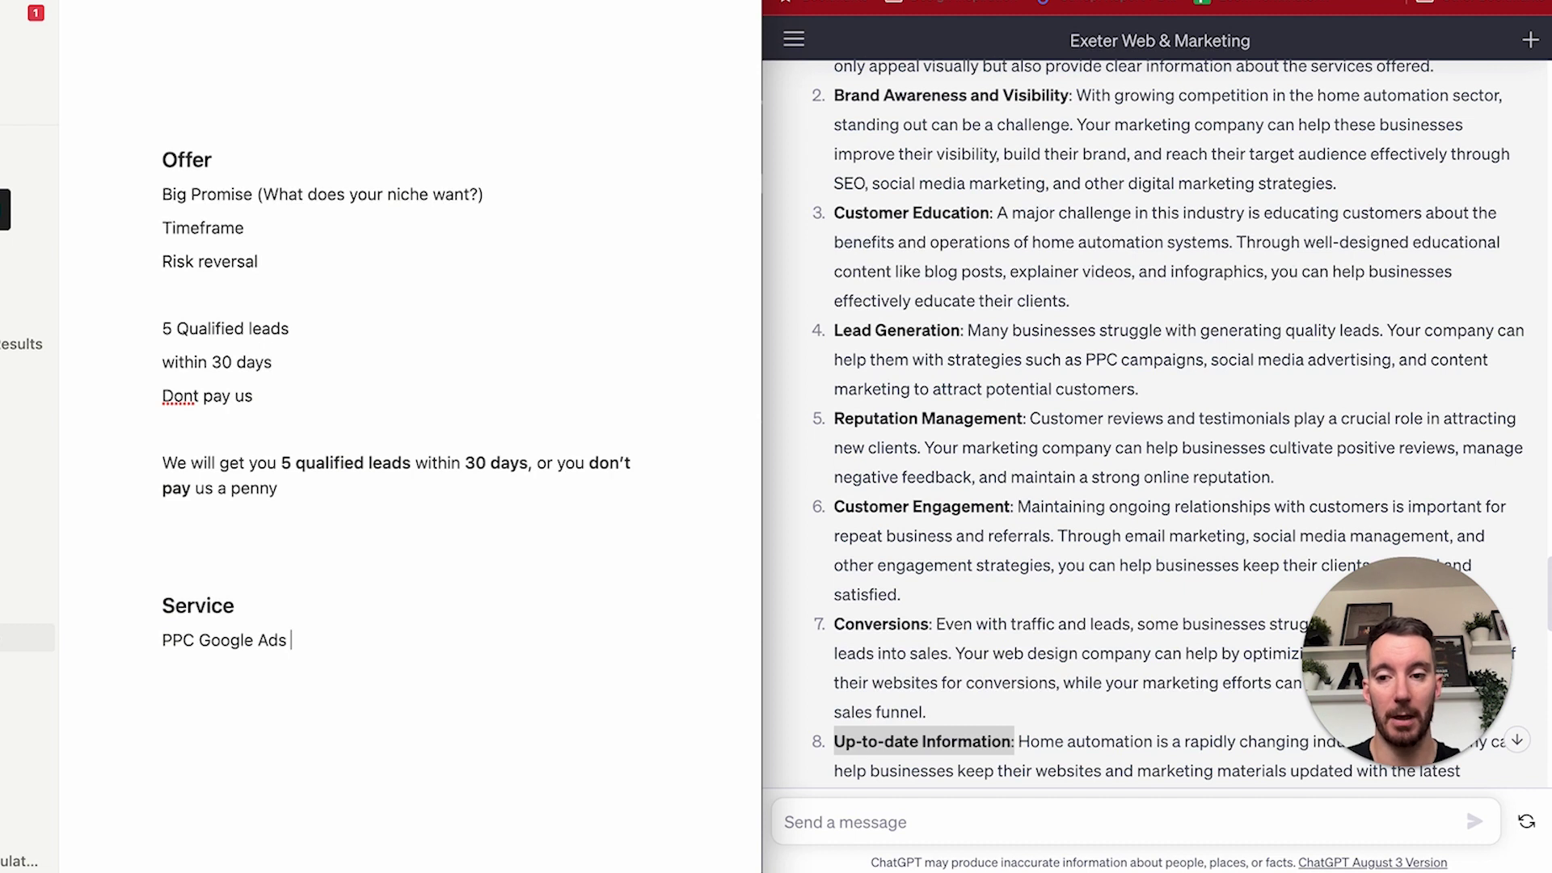
key("Return")
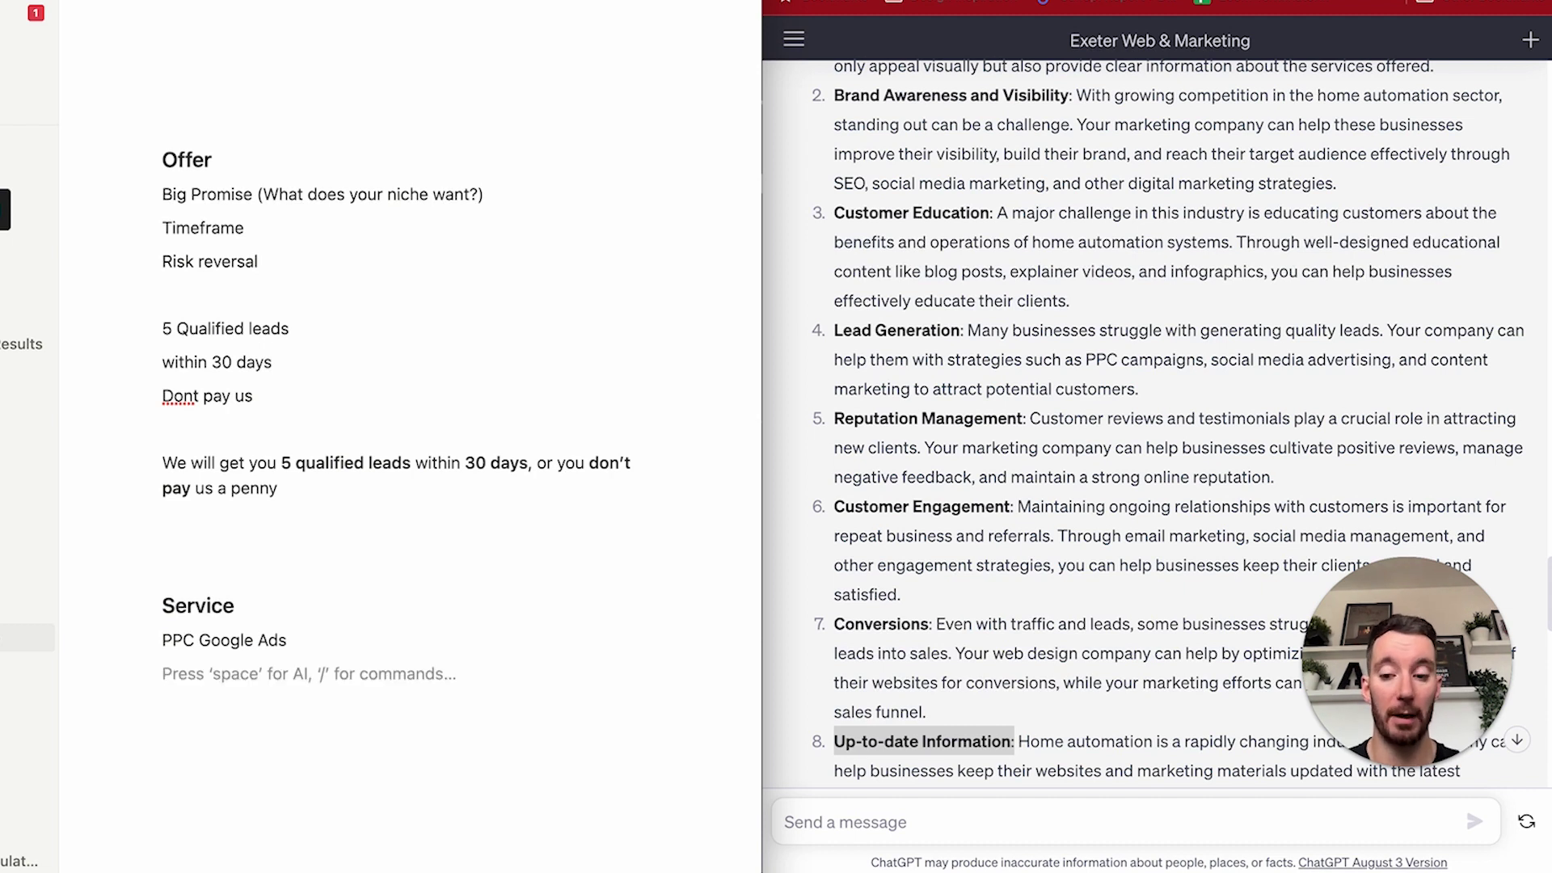
type("Website")
type("Design")
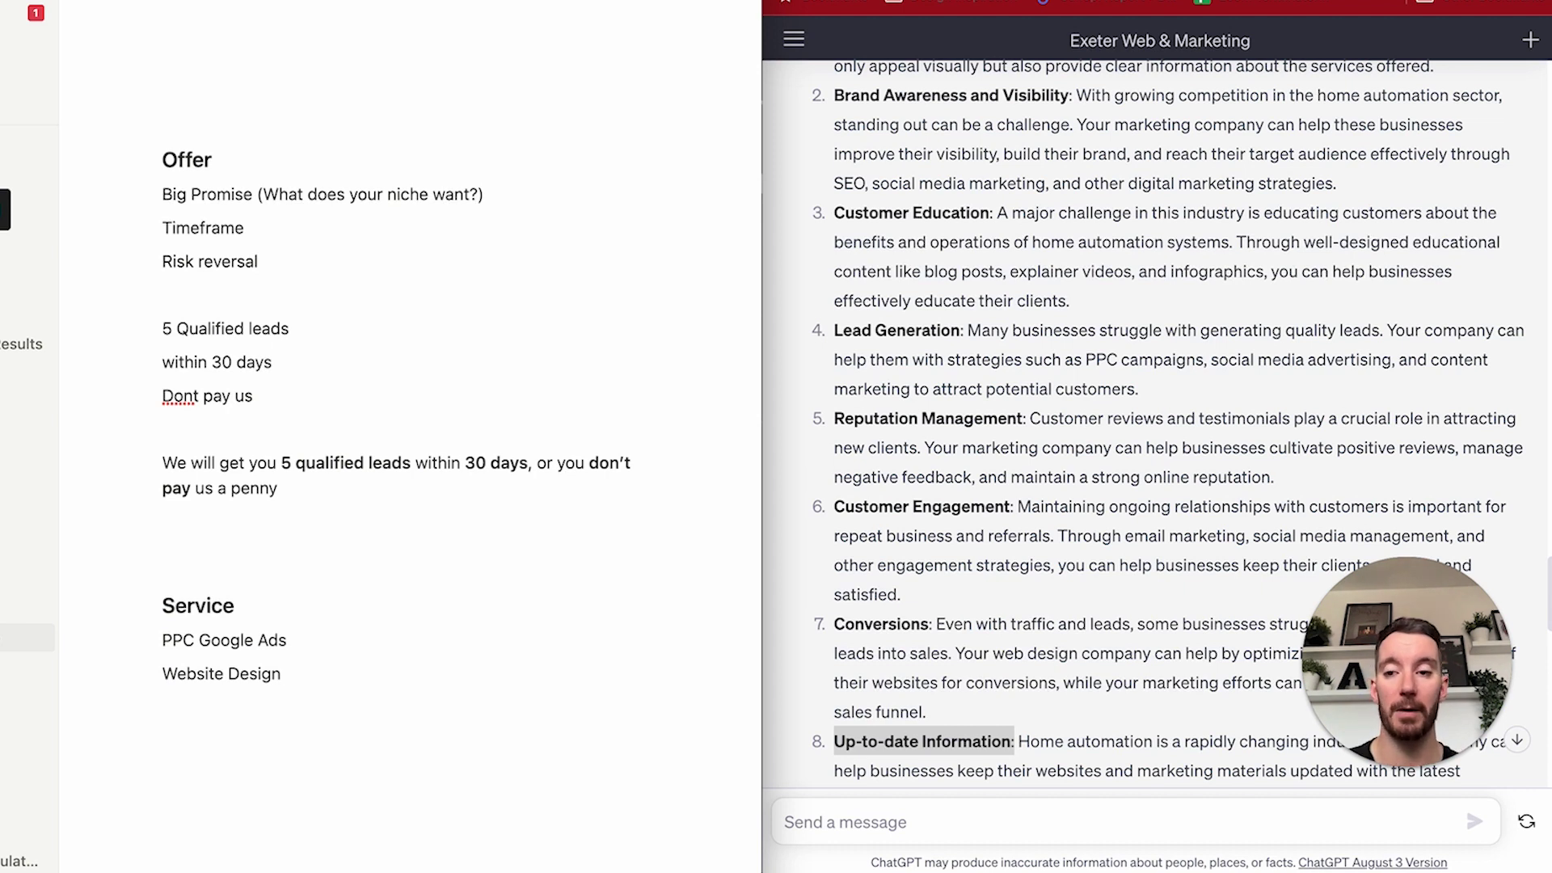
key("Return")
type("SEO")
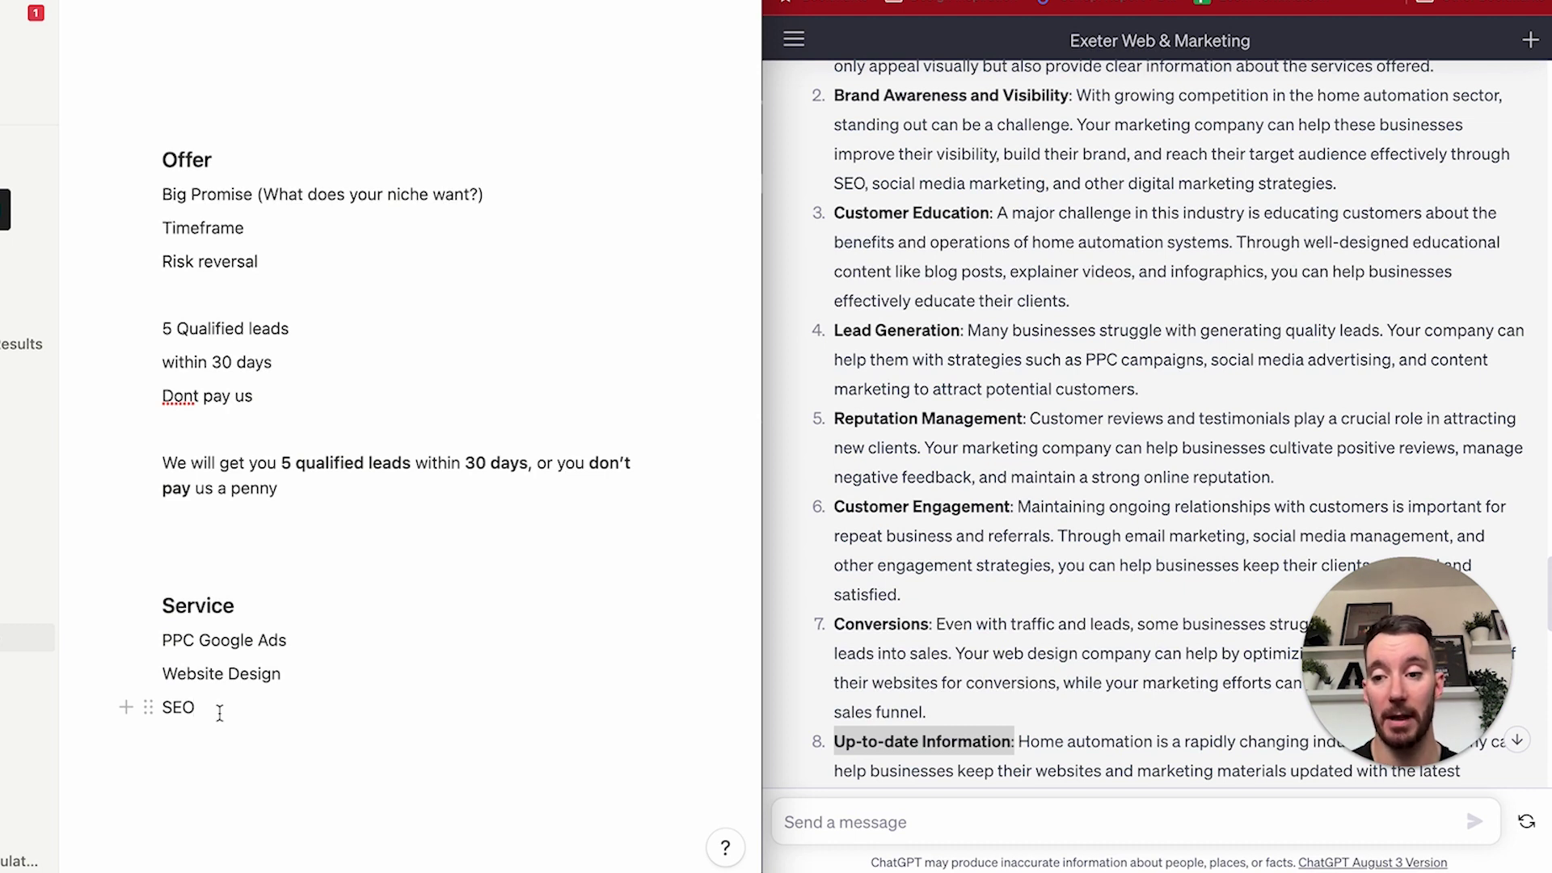
Highlight the Value Proposition heading in the notes and search Google for "value proposition".
left_click_drag(283, 492, 154, 462)
left_click(241, 709)
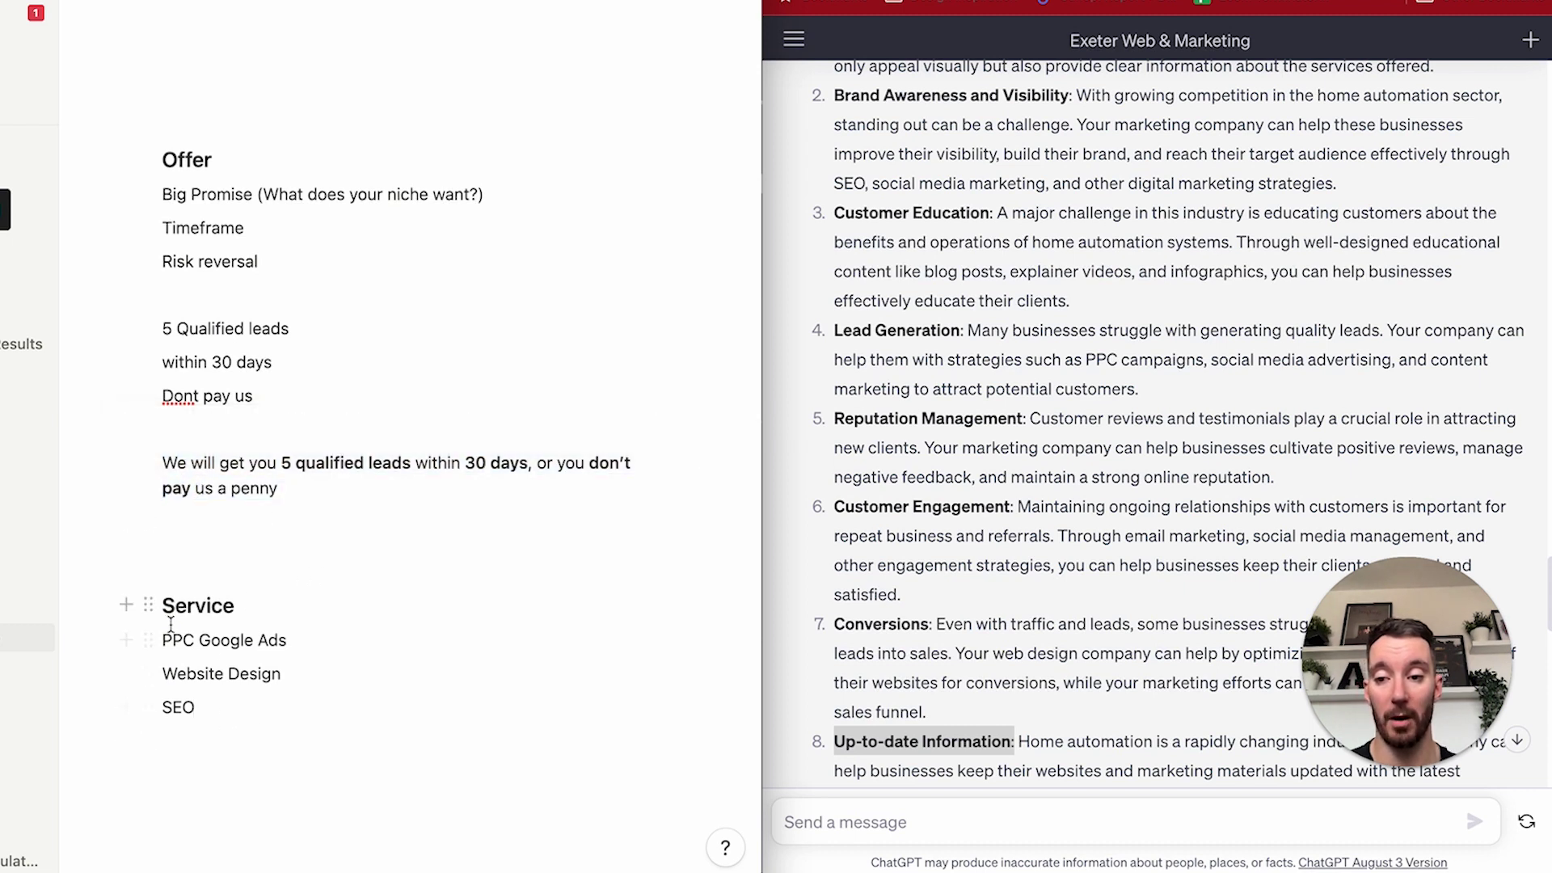
scroll(317, 574, "down", 3)
left_click(258, 623)
key("Up")
key("Up")
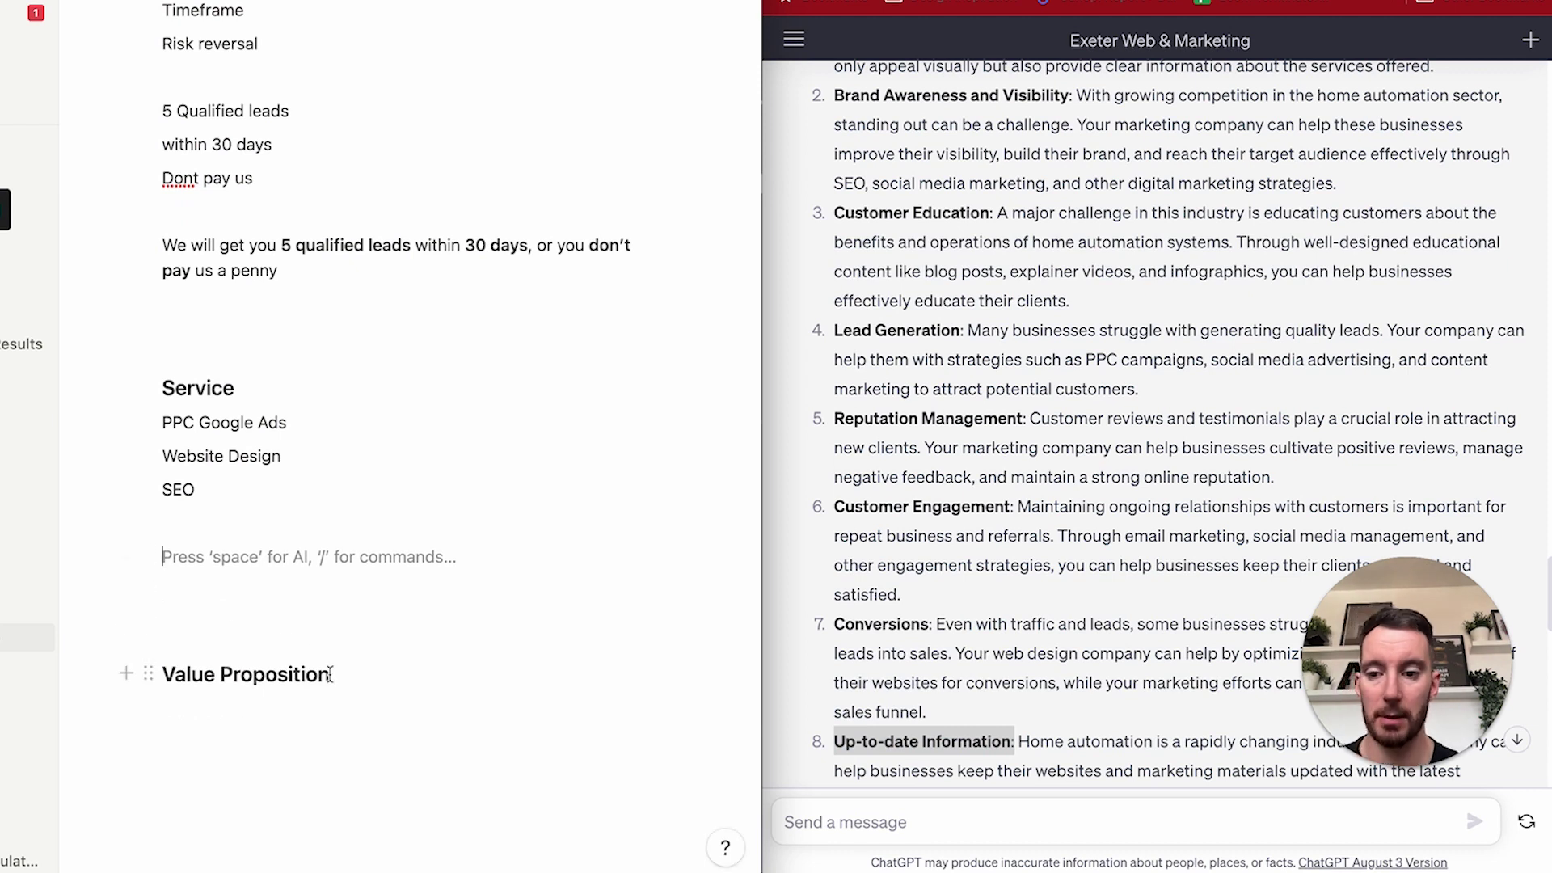
left_click_drag(332, 673, 128, 675)
key("ctrl+Tab")
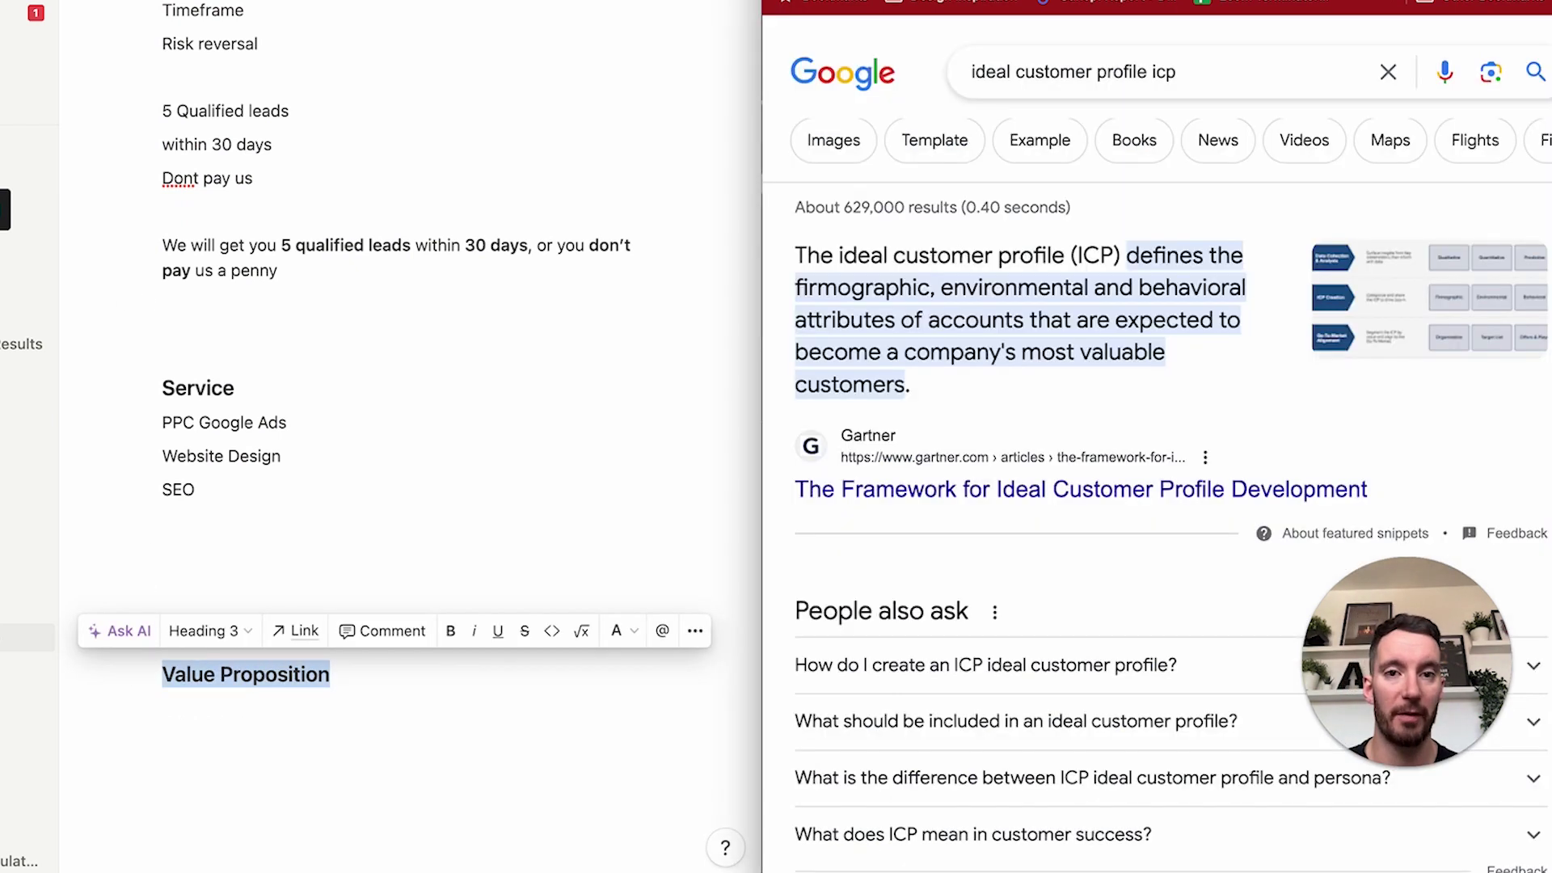
left_click_drag(1176, 72, 855, 74)
type("value pr")
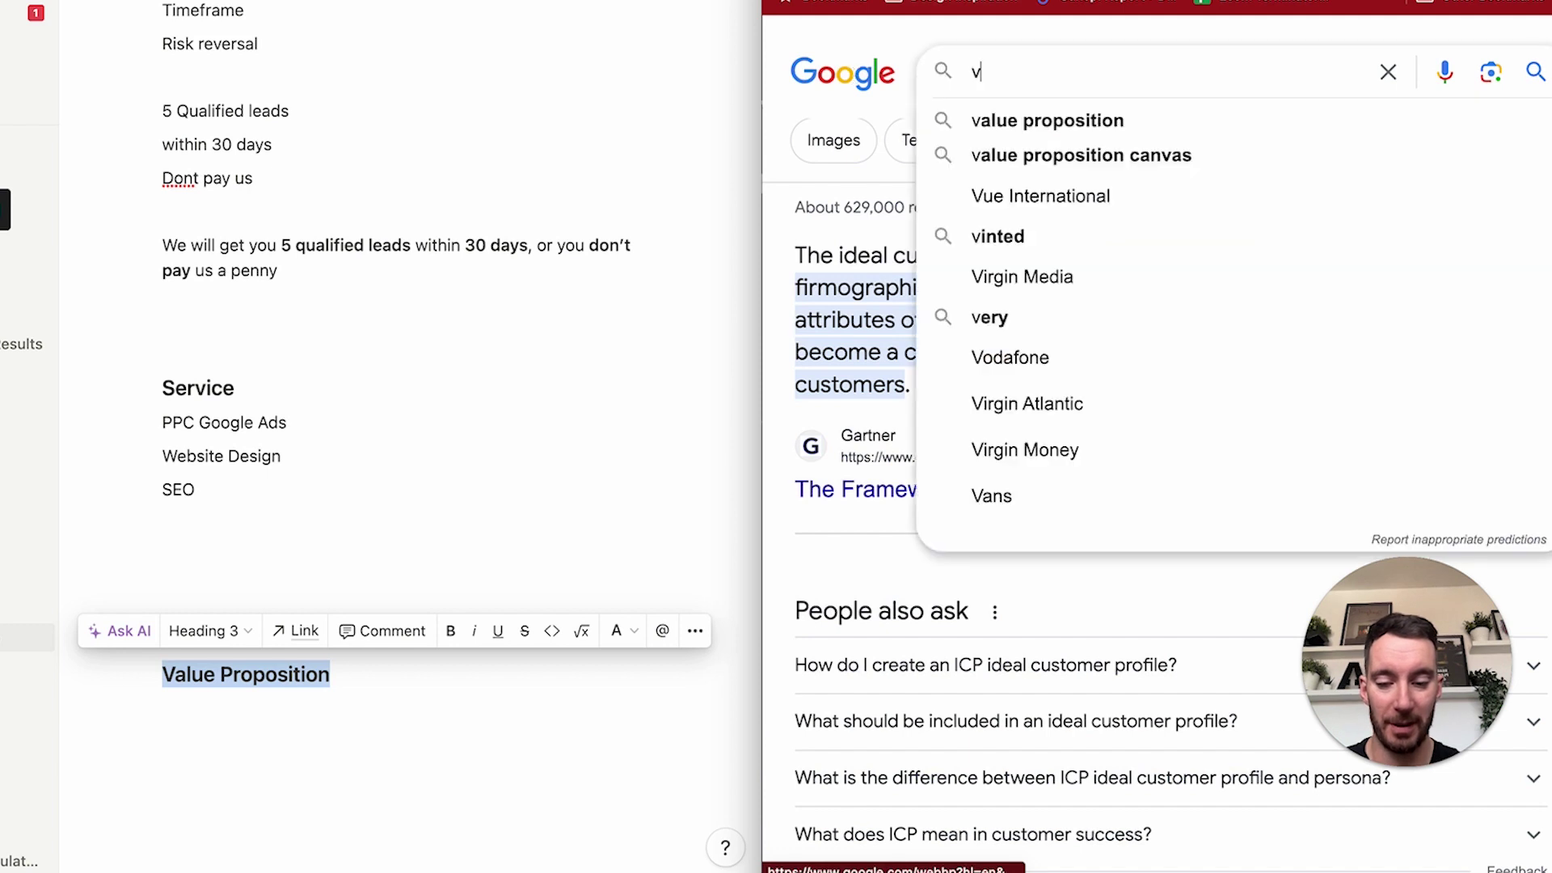
left_click(1018, 121)
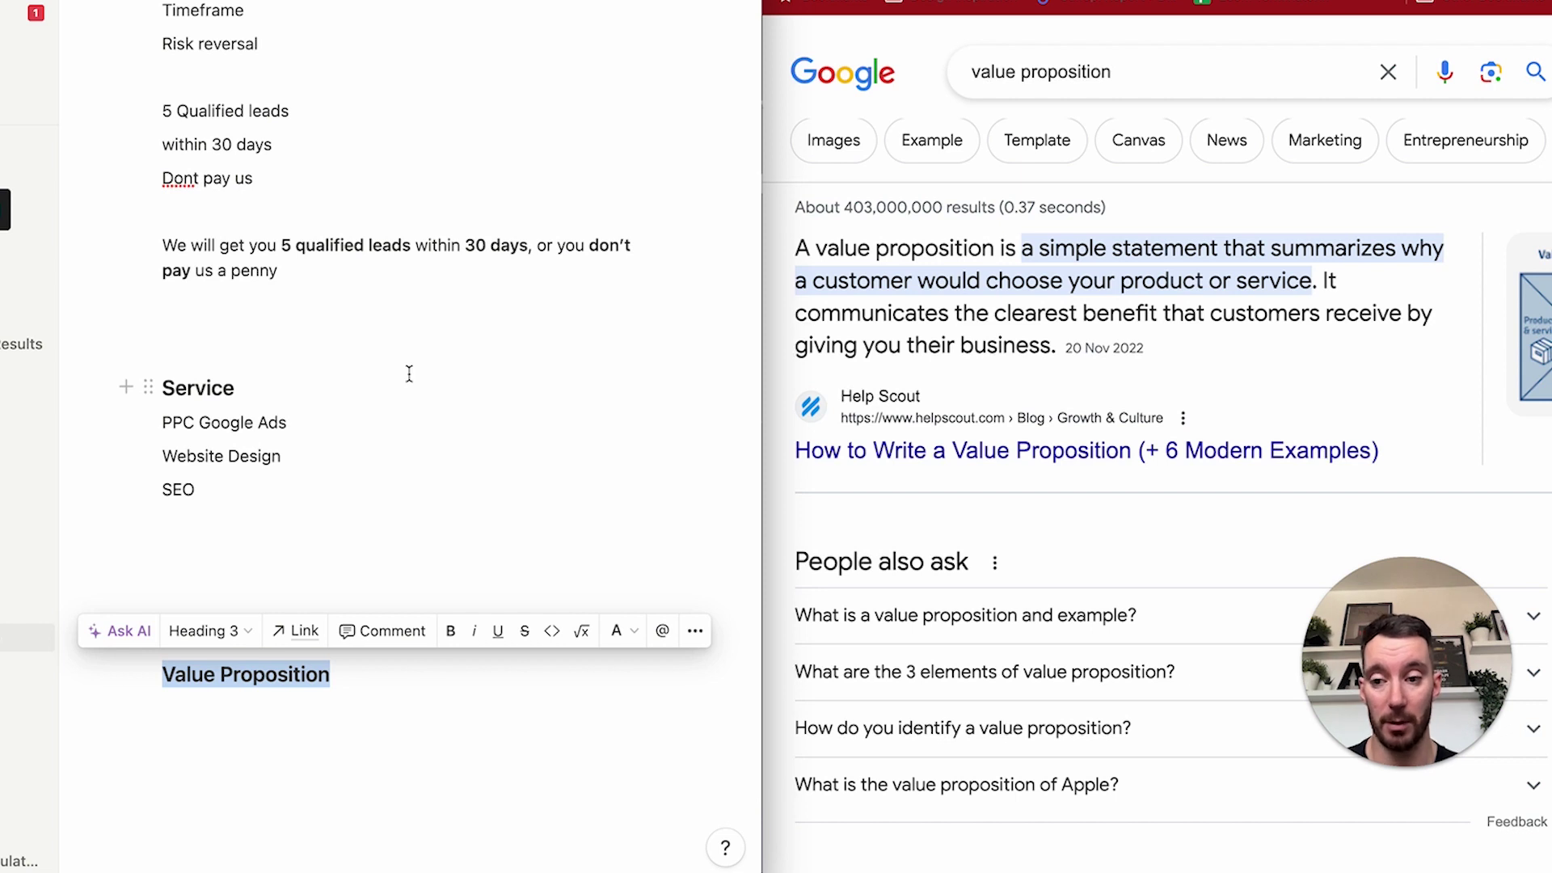
Write "We generate qualified Home Automation leads for you" under the Value Proposition heading and highlight the sentence.
left_click(247, 708)
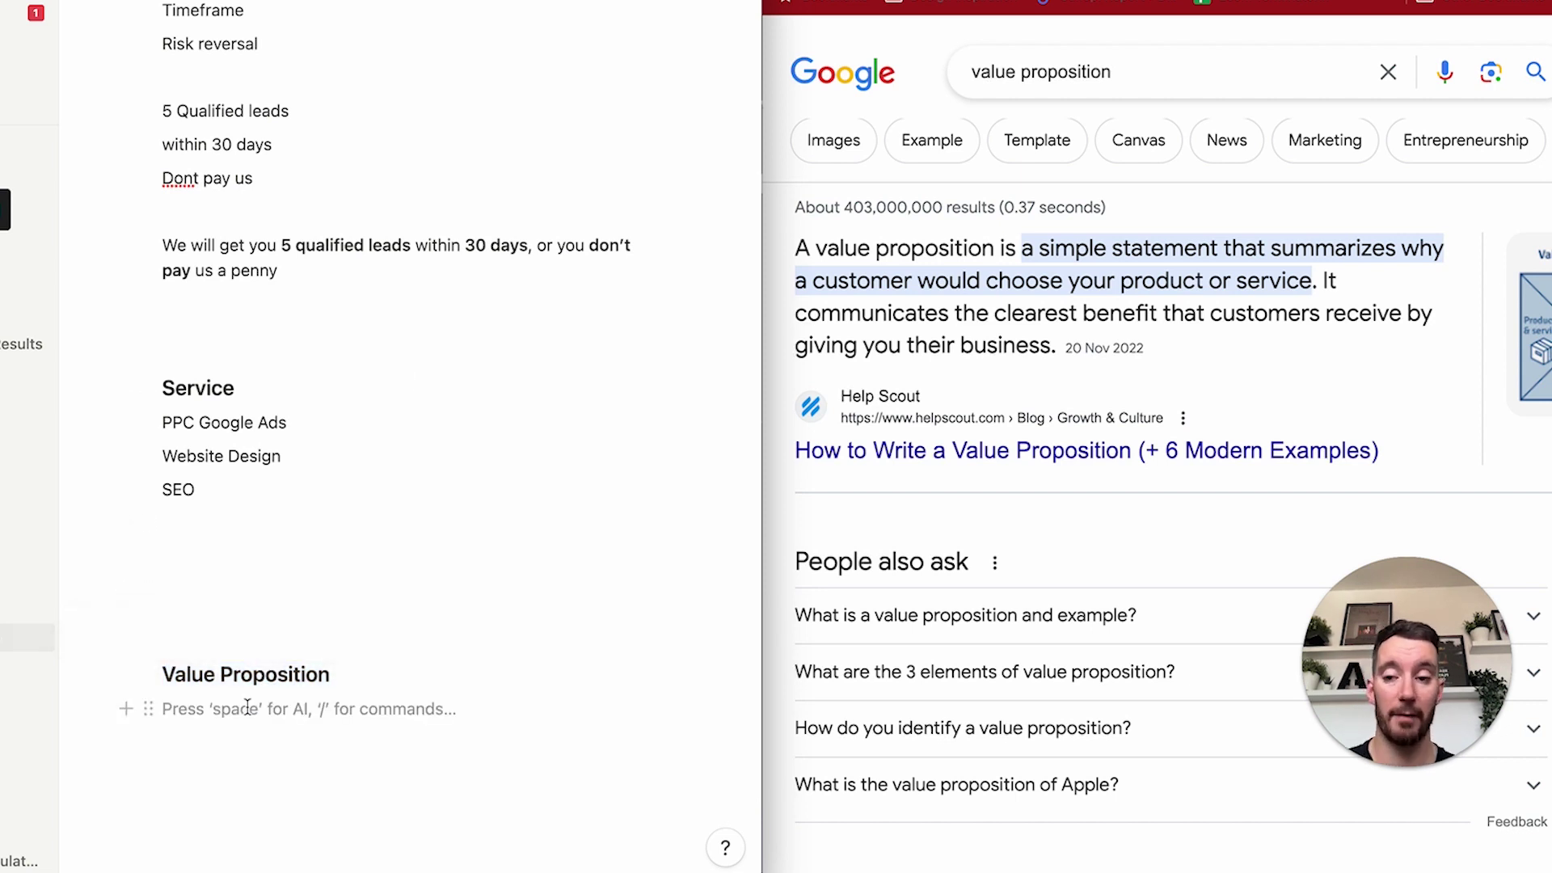
type("We g")
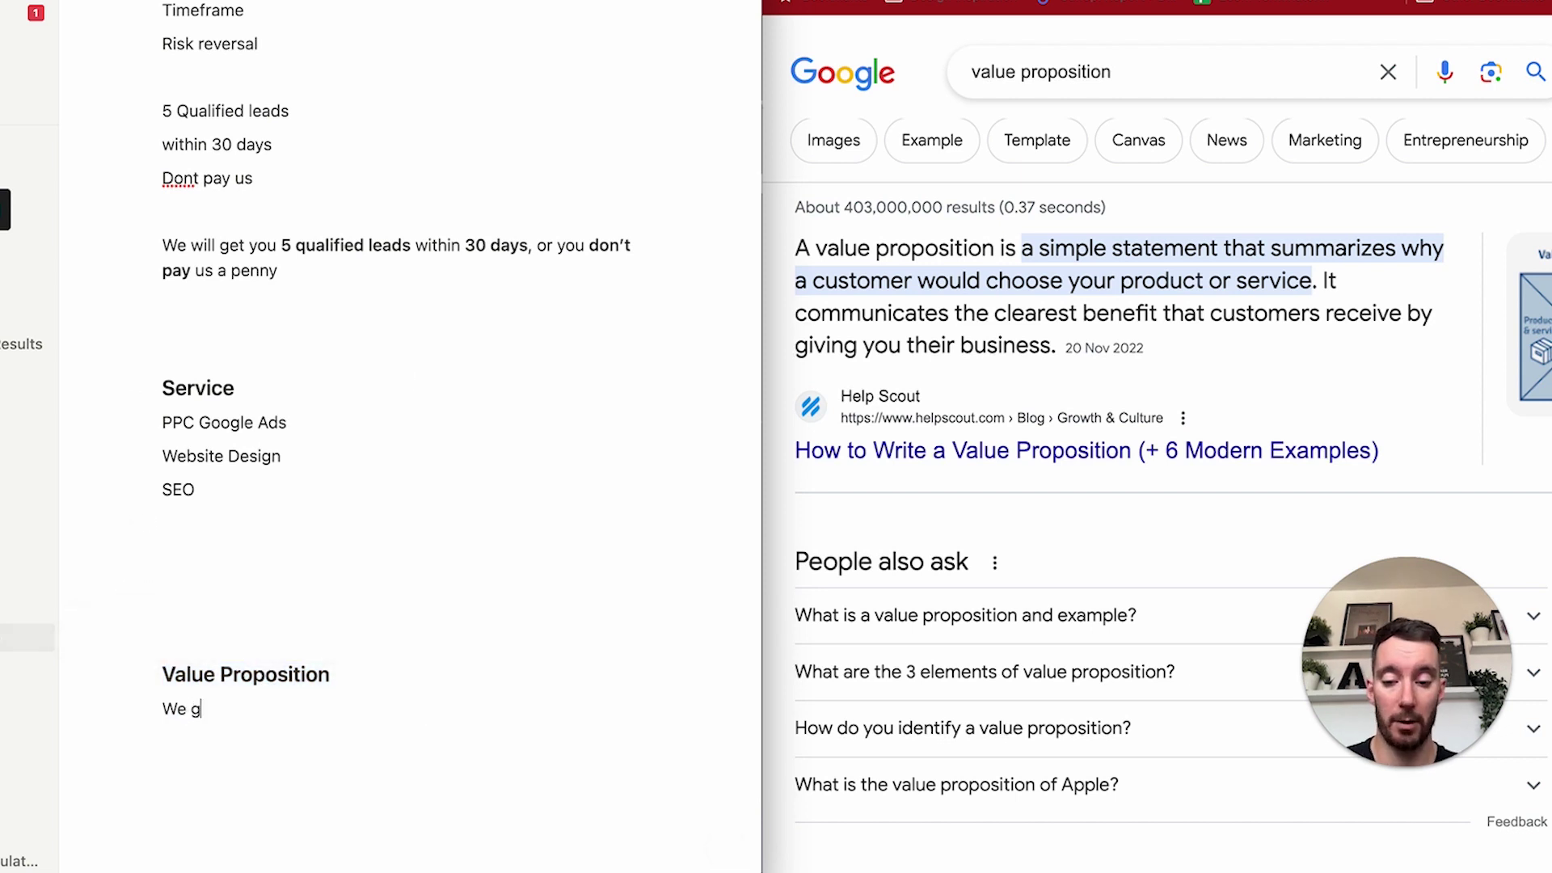
type("enerate qualified")
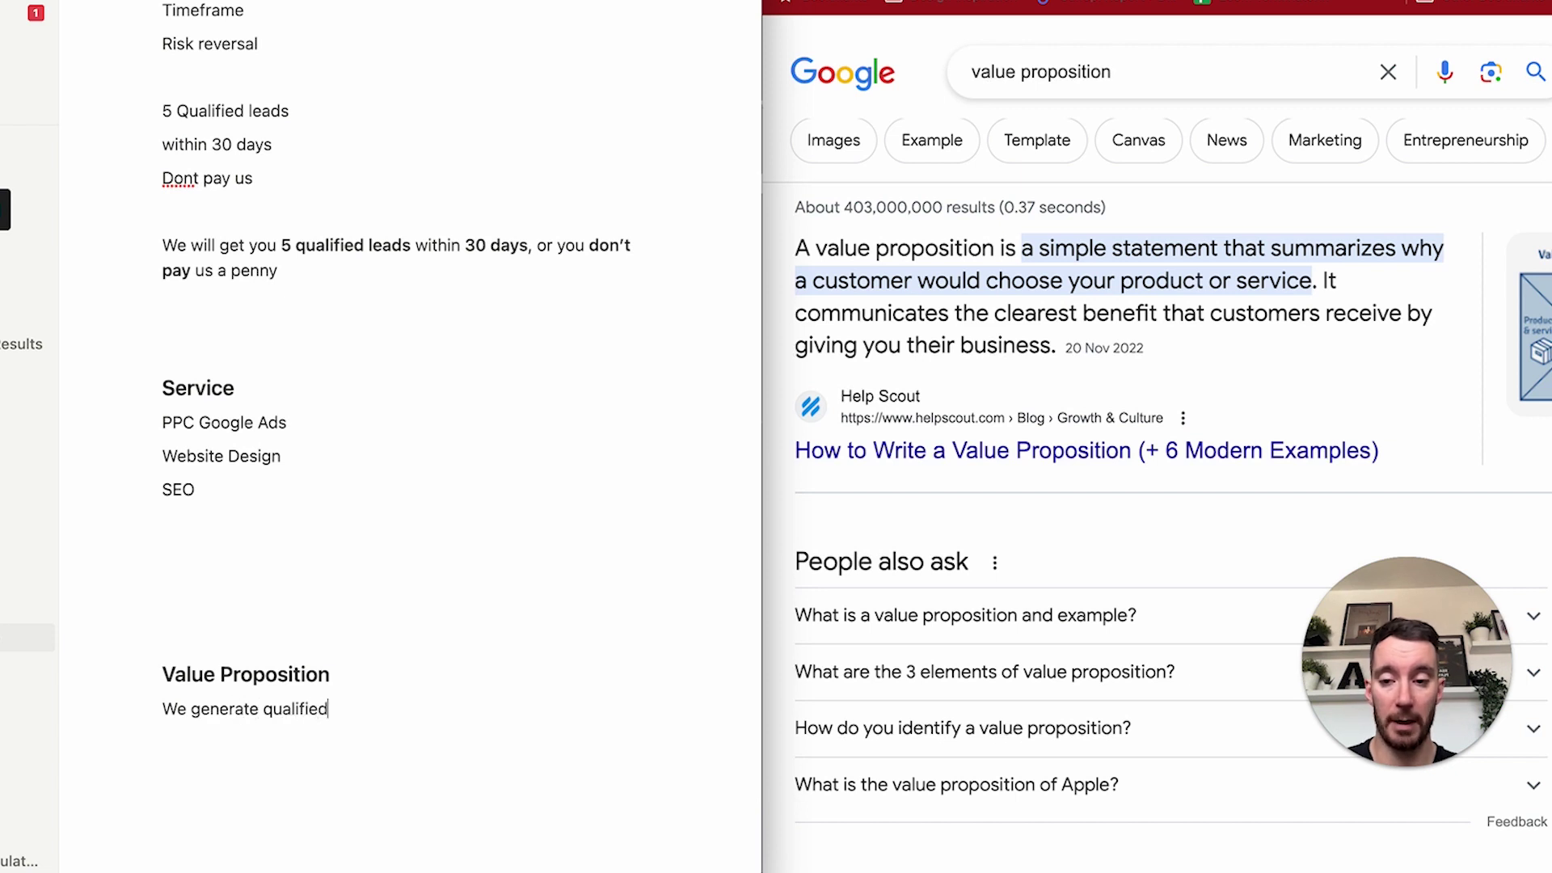
type(" Home Automati")
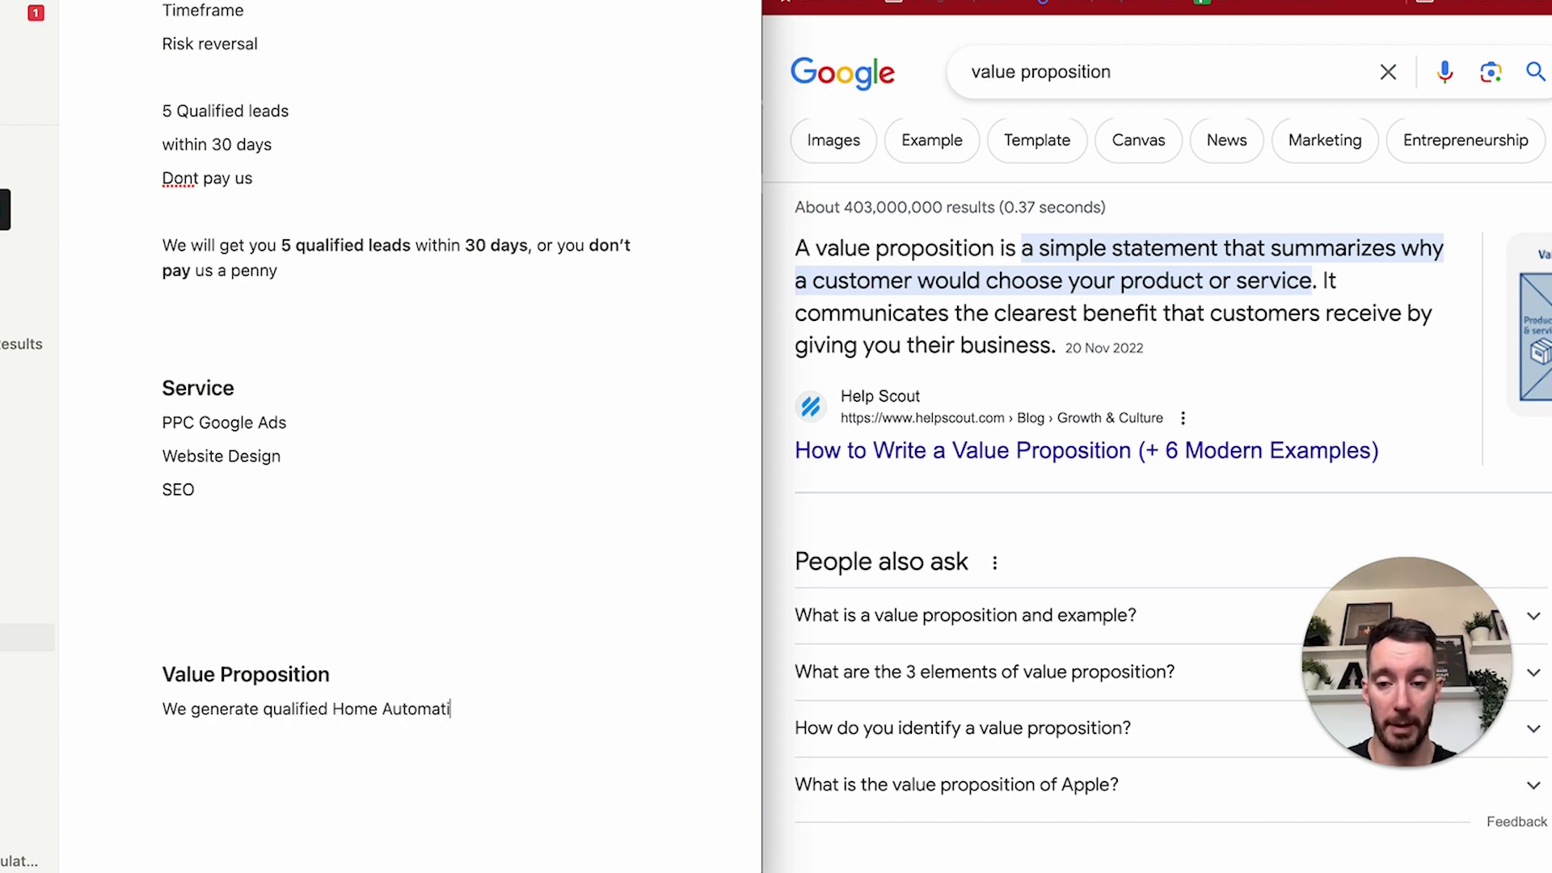
type("on leads for you")
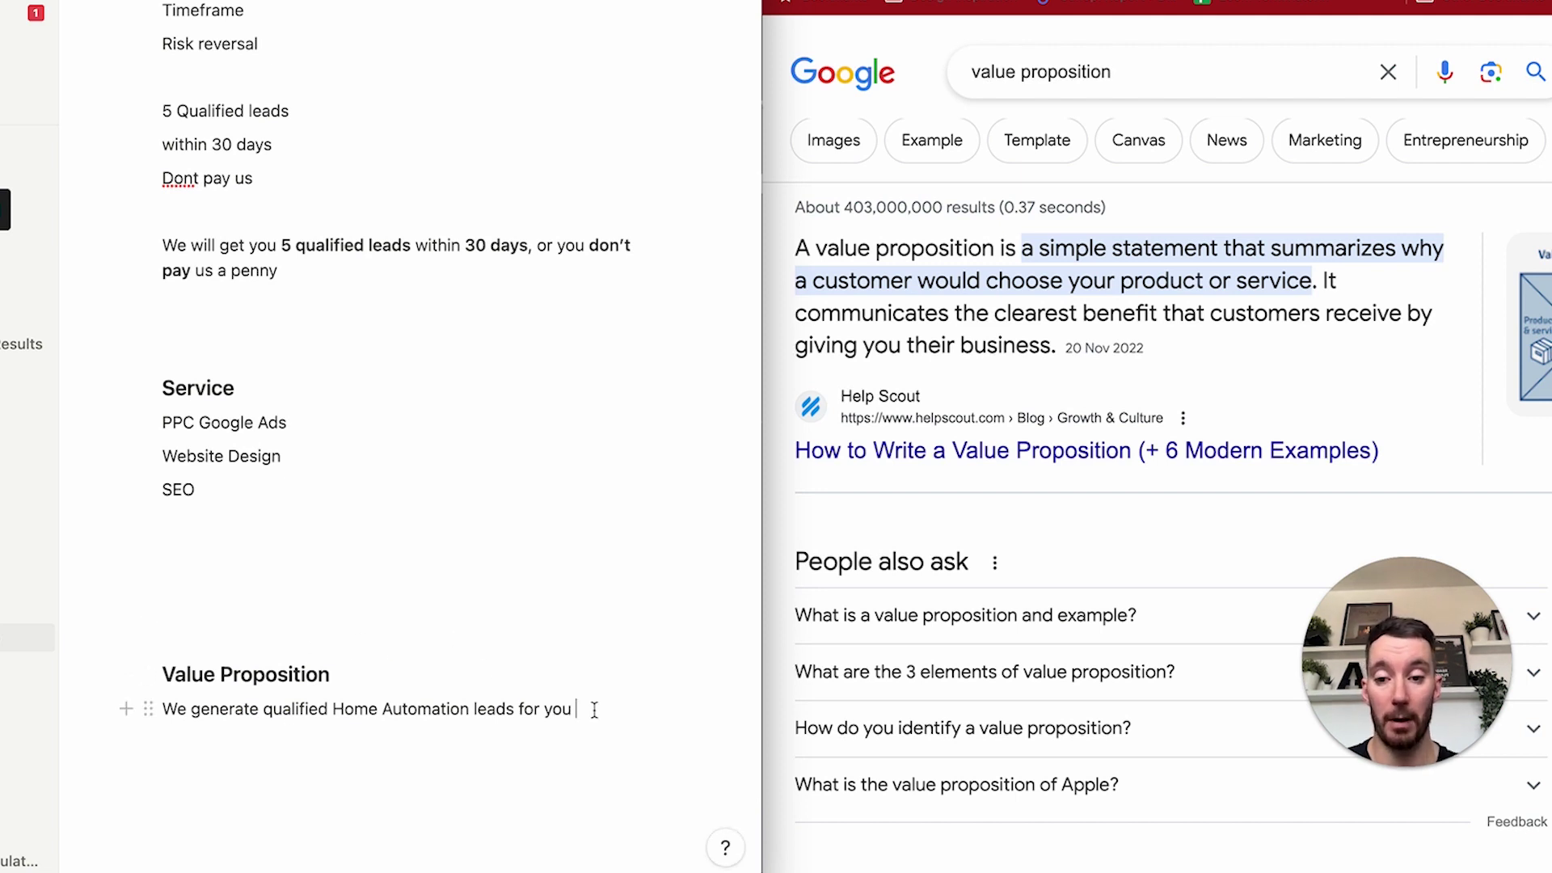
left_click_drag(594, 709, 160, 706)
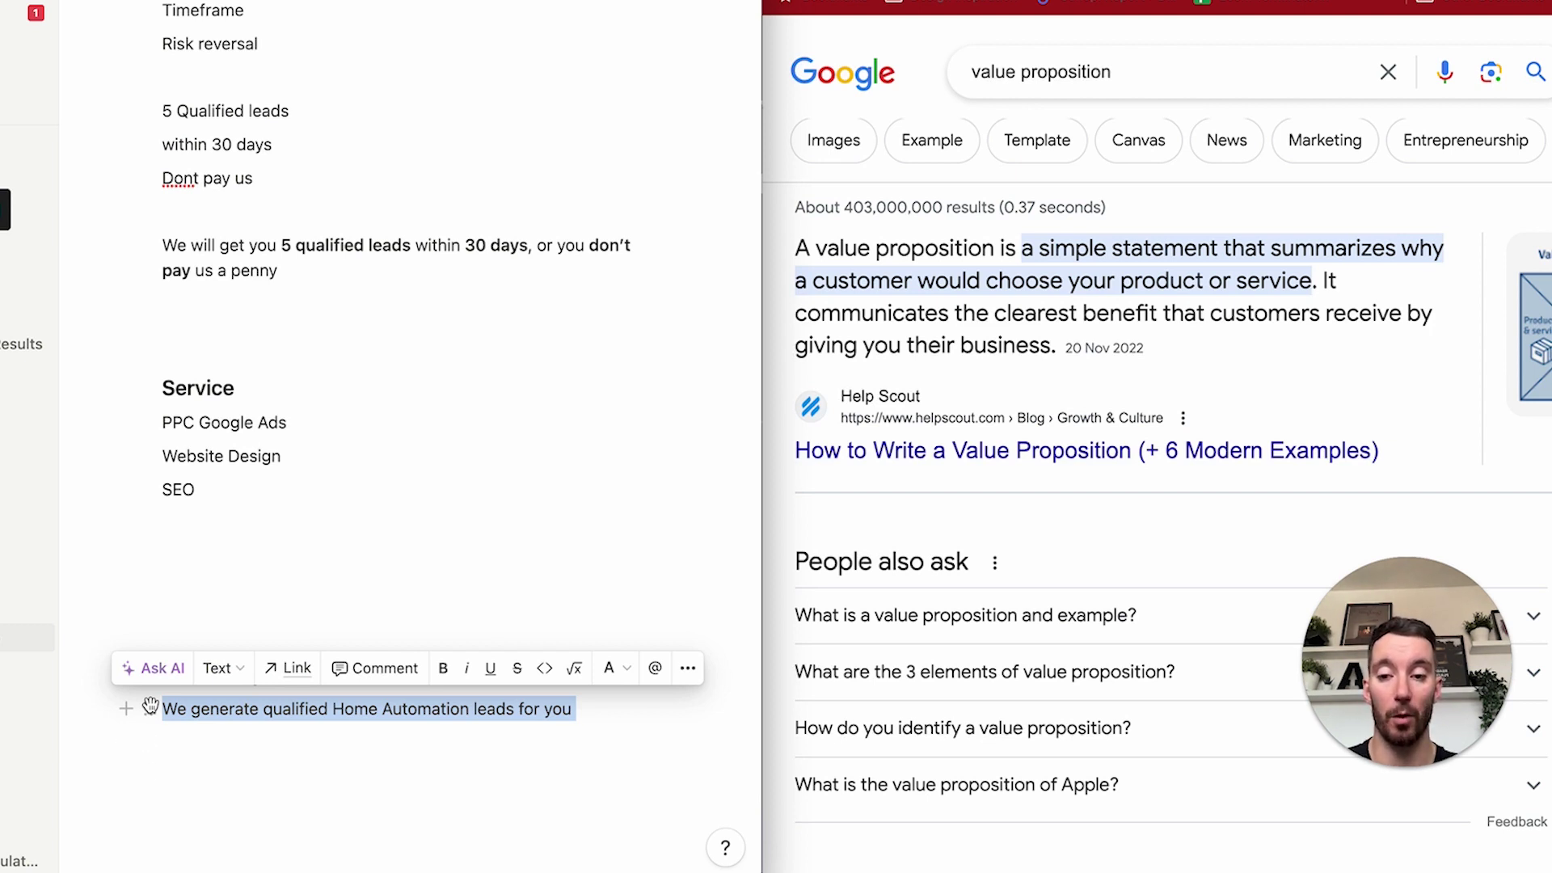
Add the alternative statement "Marketing for Home Automation." on a new line below the value proposition sentence.
left_click(580, 709)
key("Return")
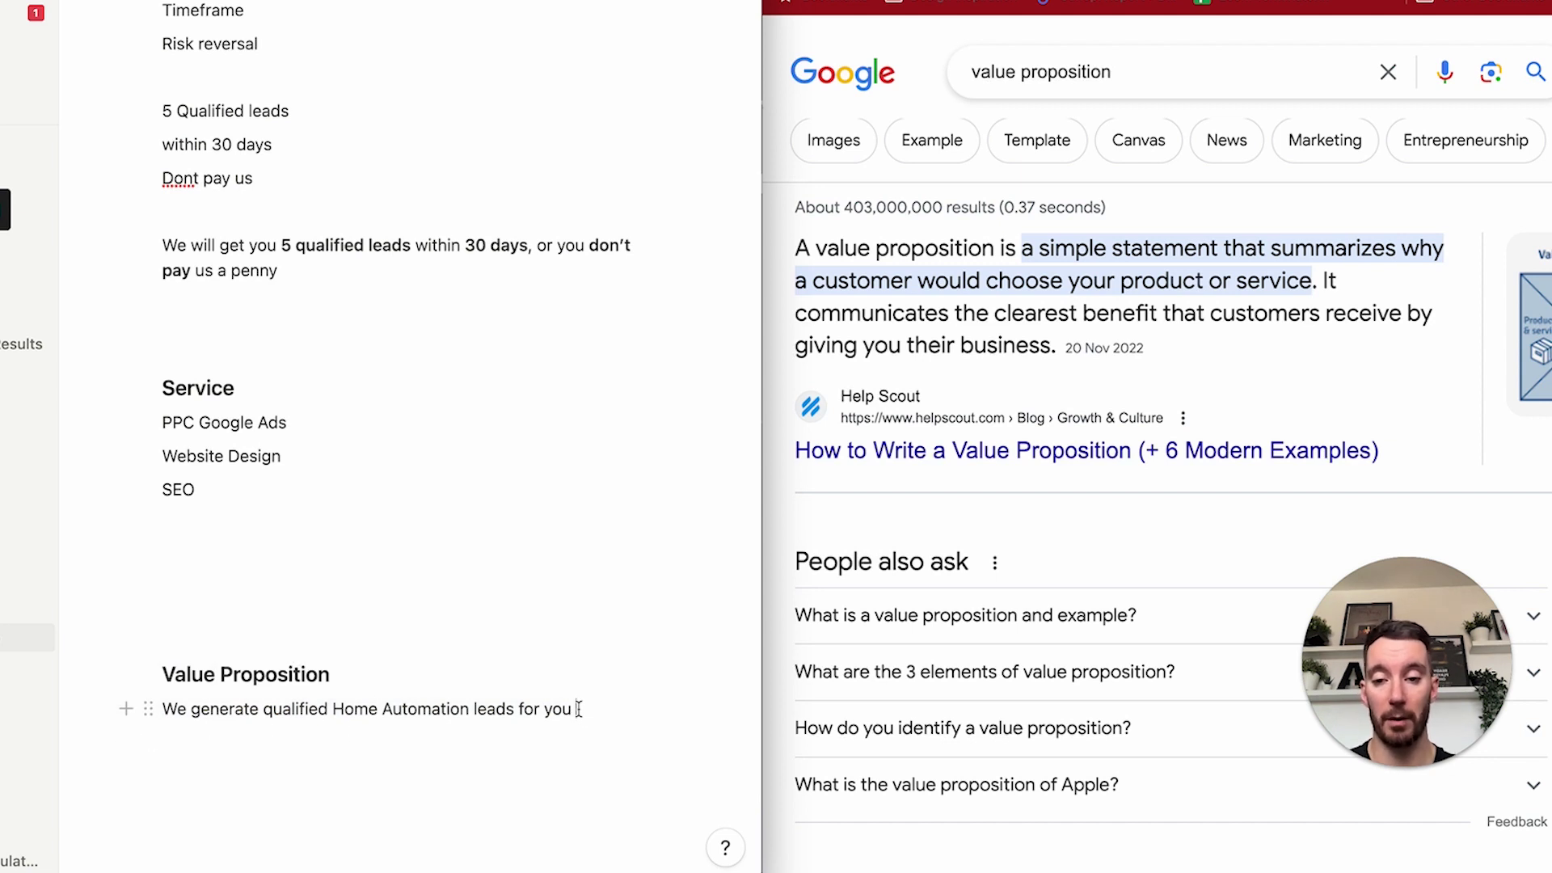
type("Mar")
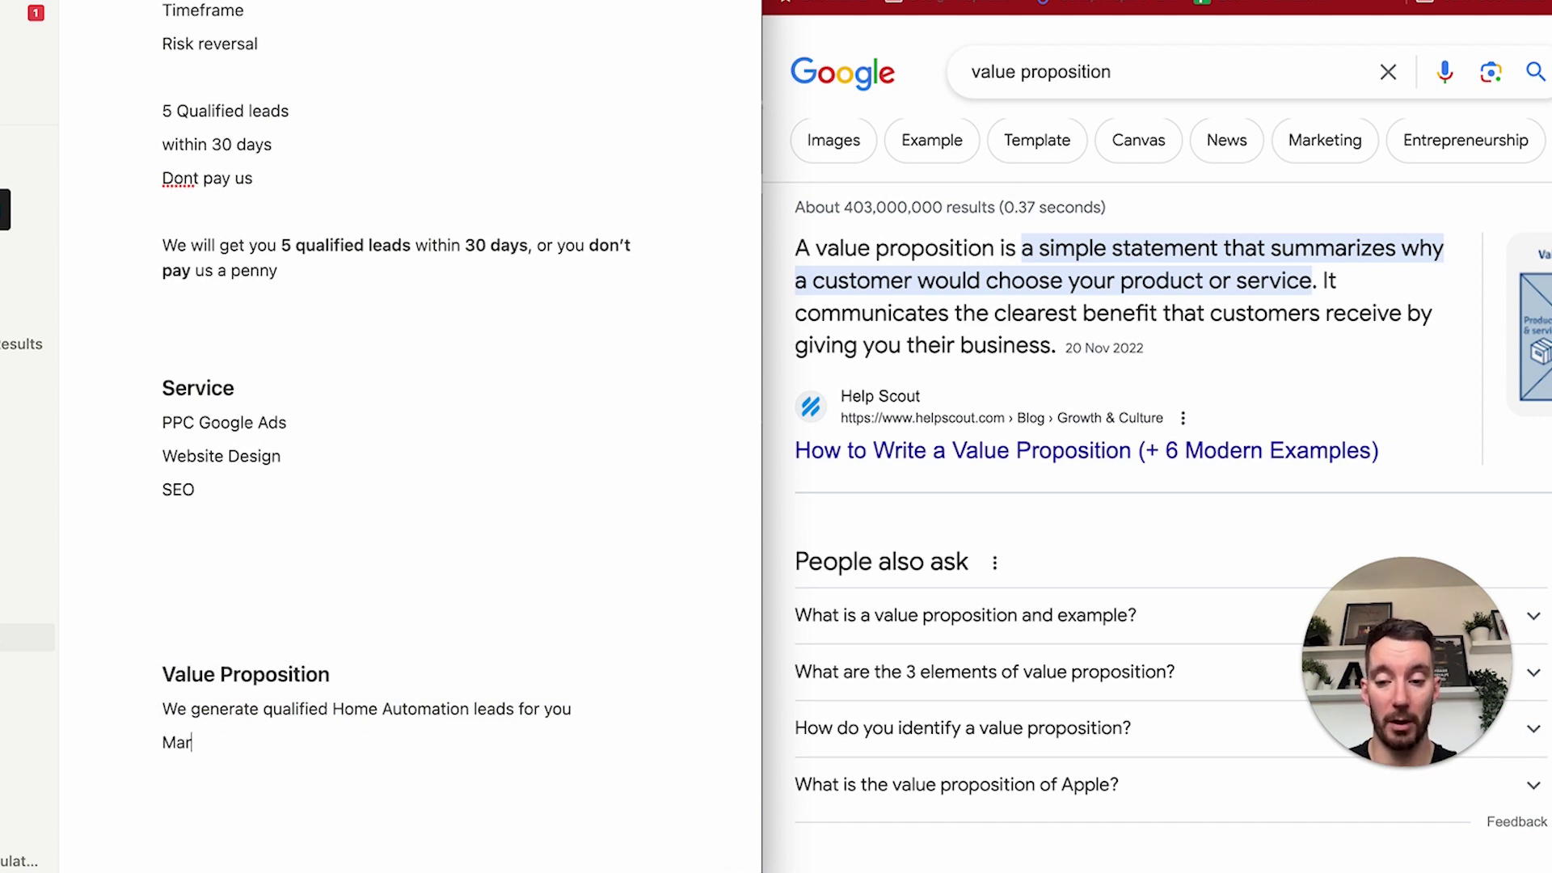
type("keting for ")
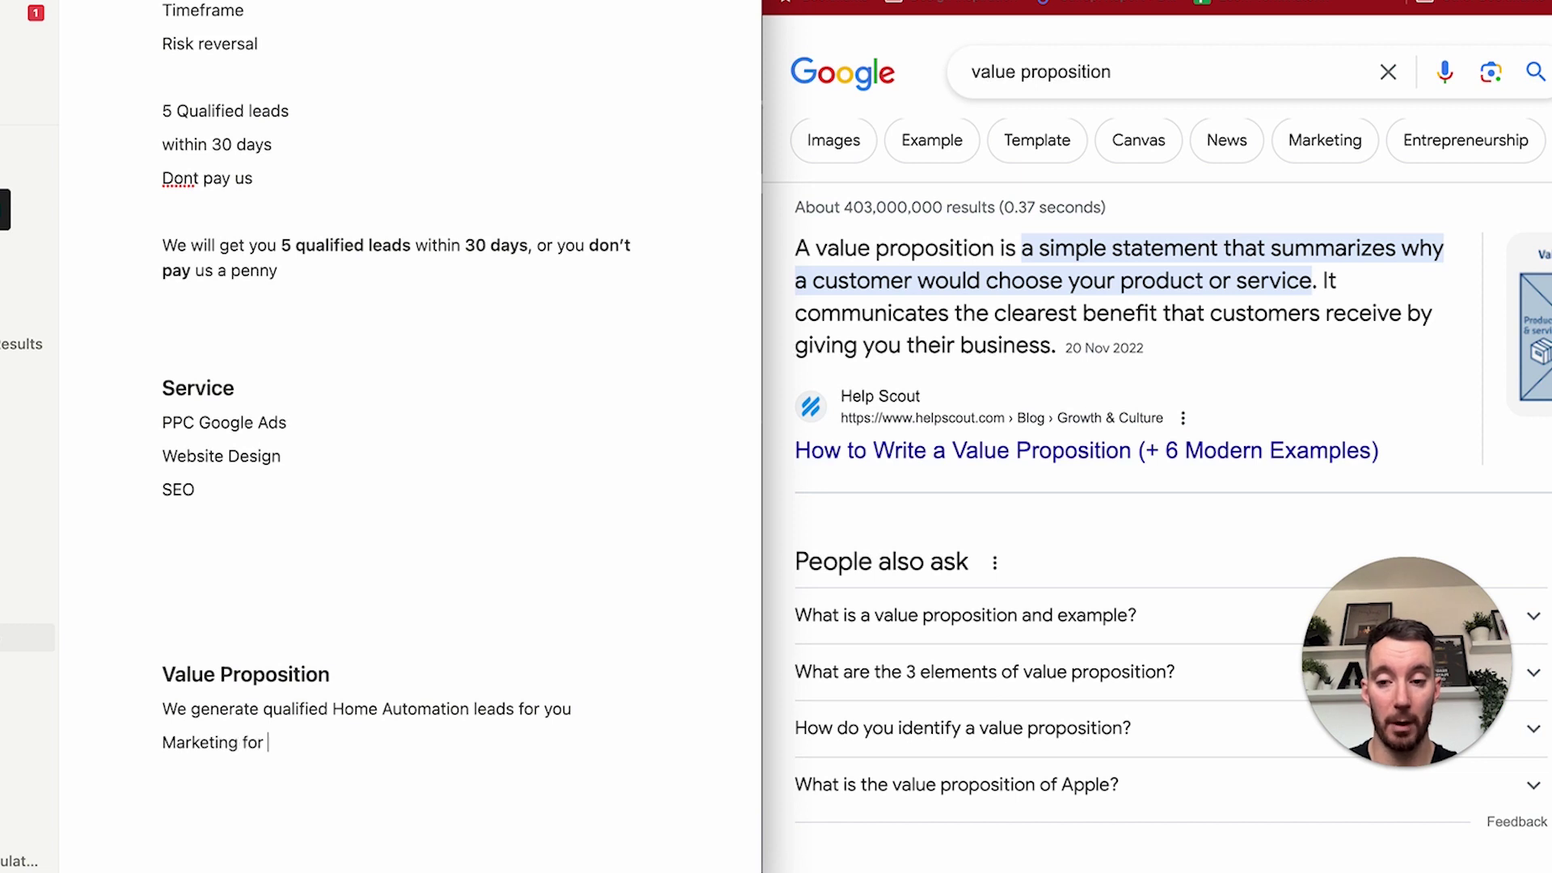
type("Home Automation.")
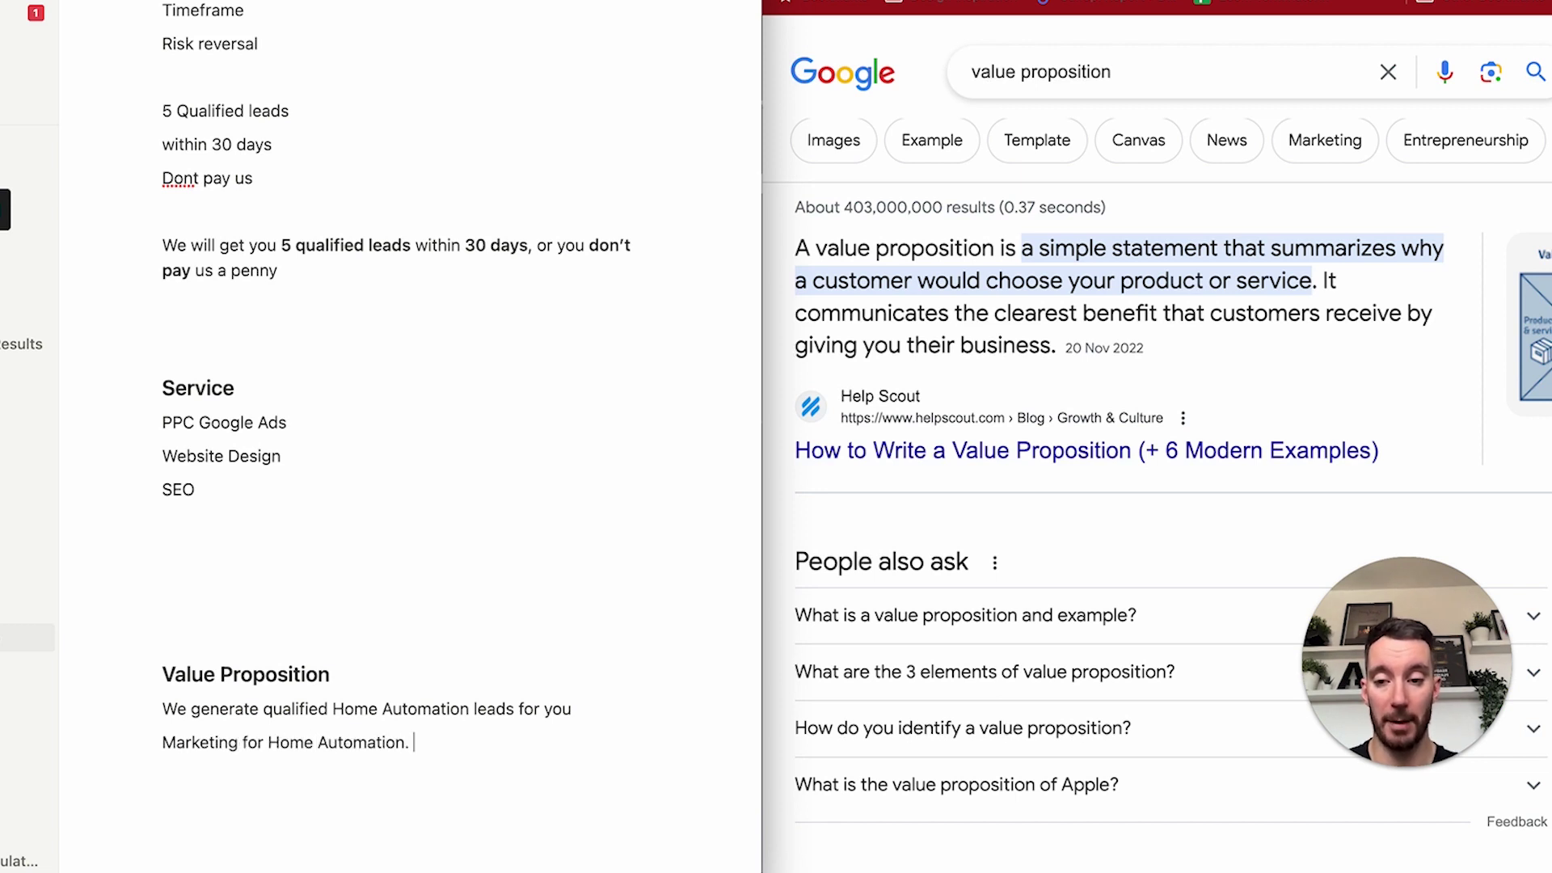
Highlight the "Marketing for Home Automation." line to compare it with the value proposition above.
left_click_drag(444, 739, 148, 741)
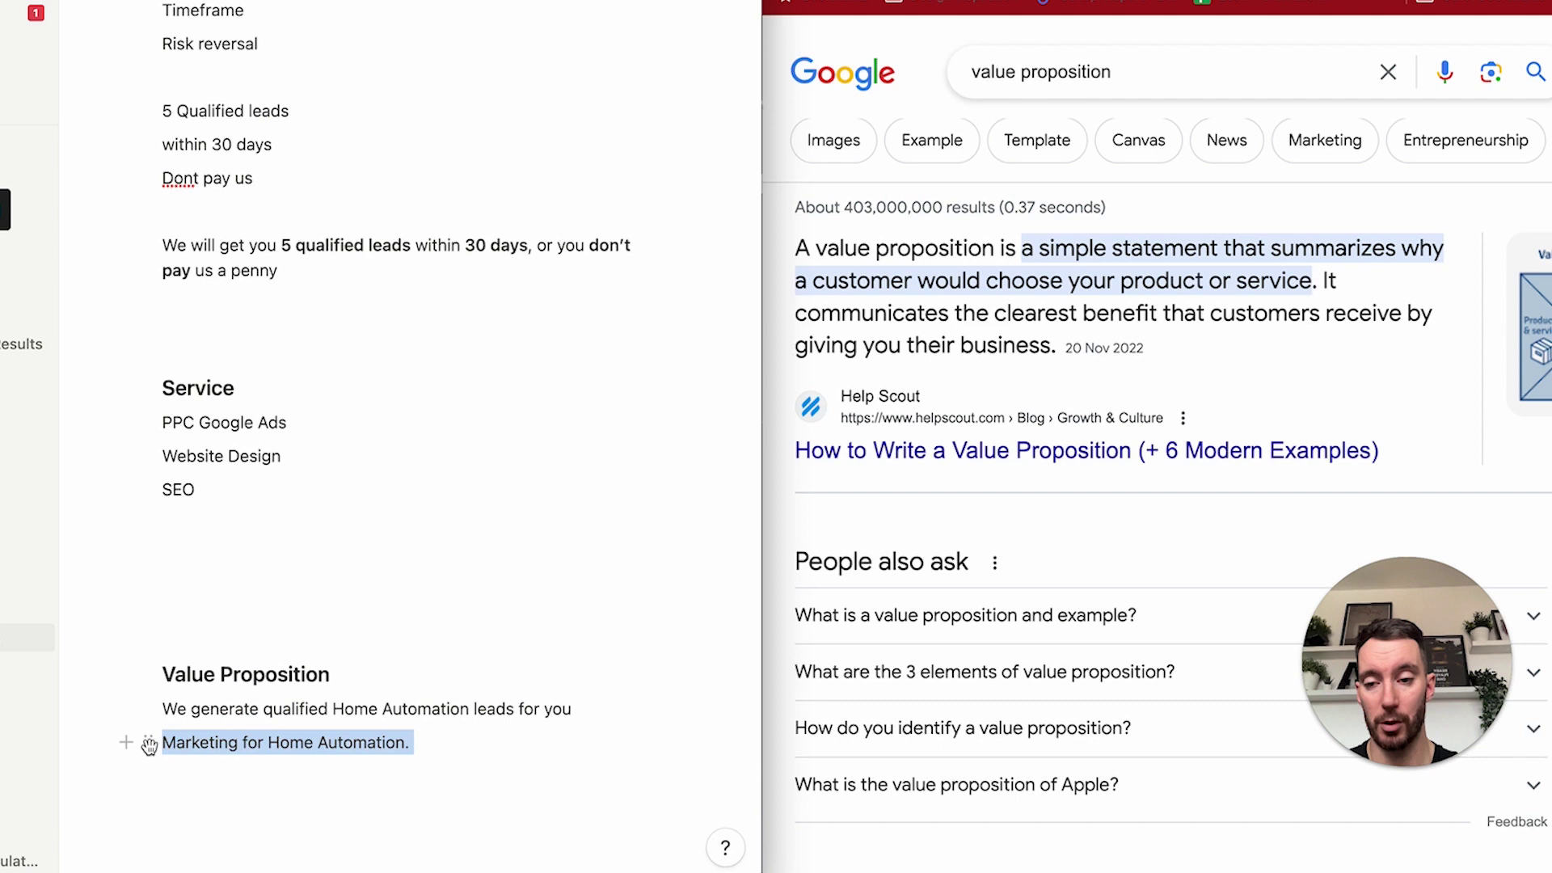
left_click(376, 744)
left_click(428, 743)
left_click_drag(427, 742, 148, 741)
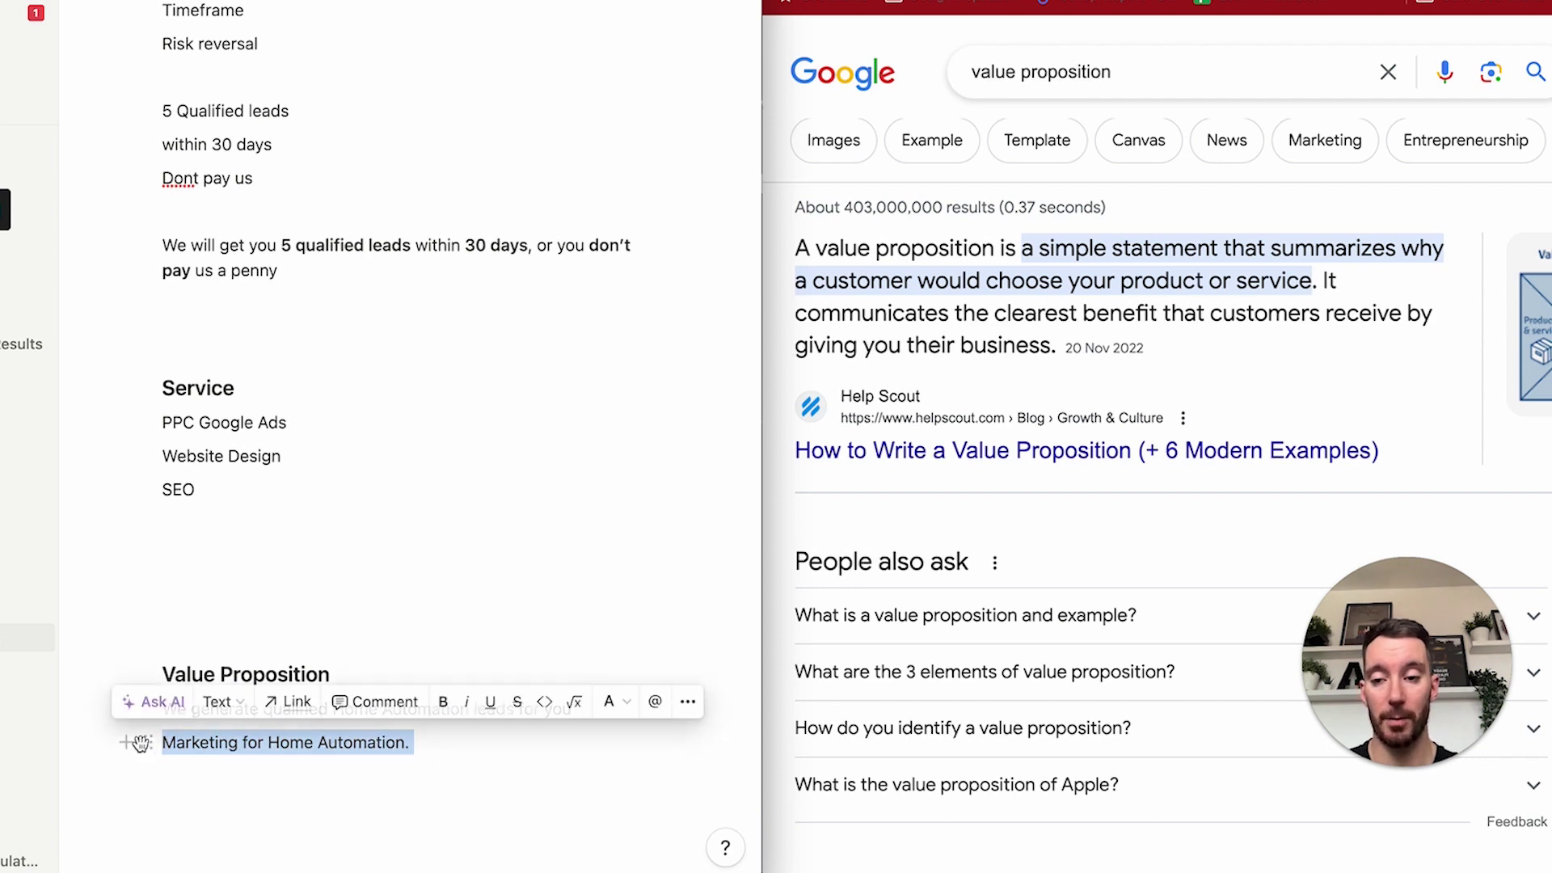
left_click(416, 746)
left_click_drag(415, 747, 160, 742)
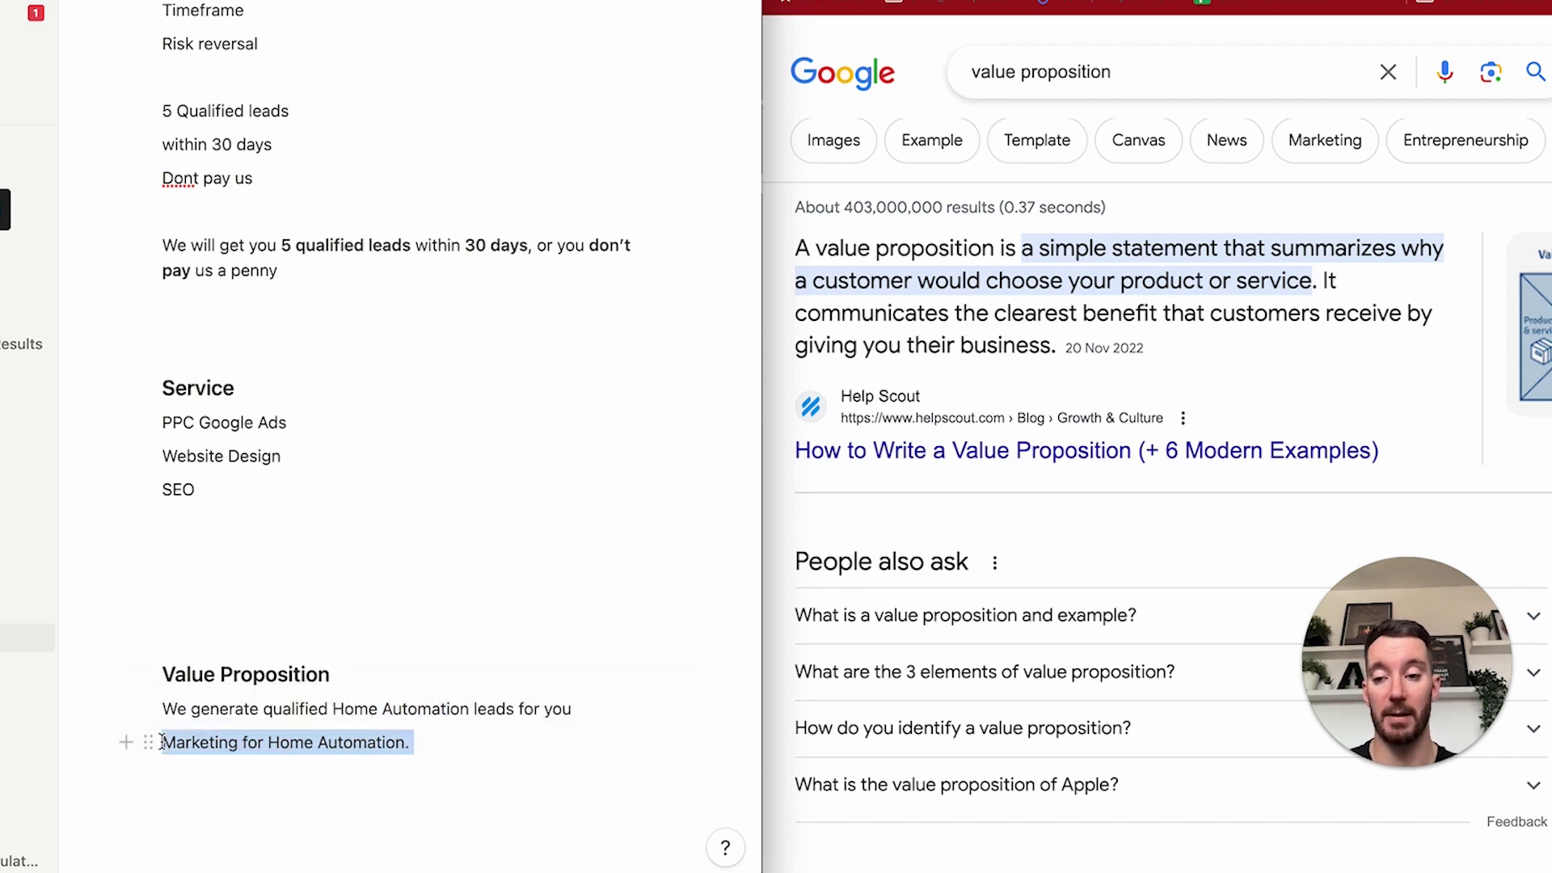
Highlight the sentence "We generate qualified Home Automation leads for you" under the Value Proposition heading.
left_click(434, 739)
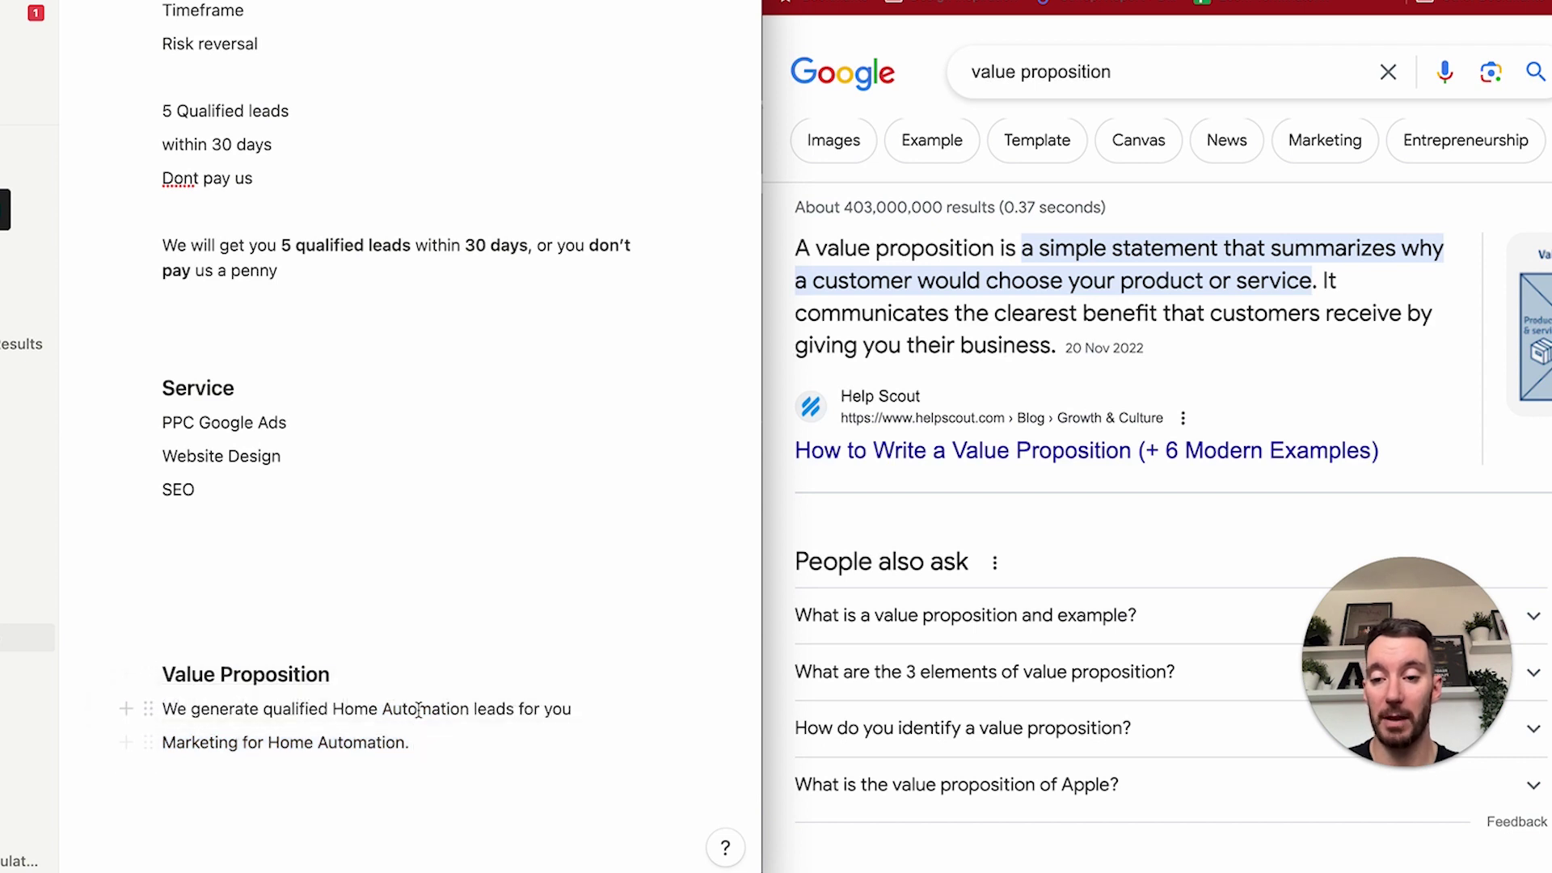
left_click_drag(579, 710, 102, 710)
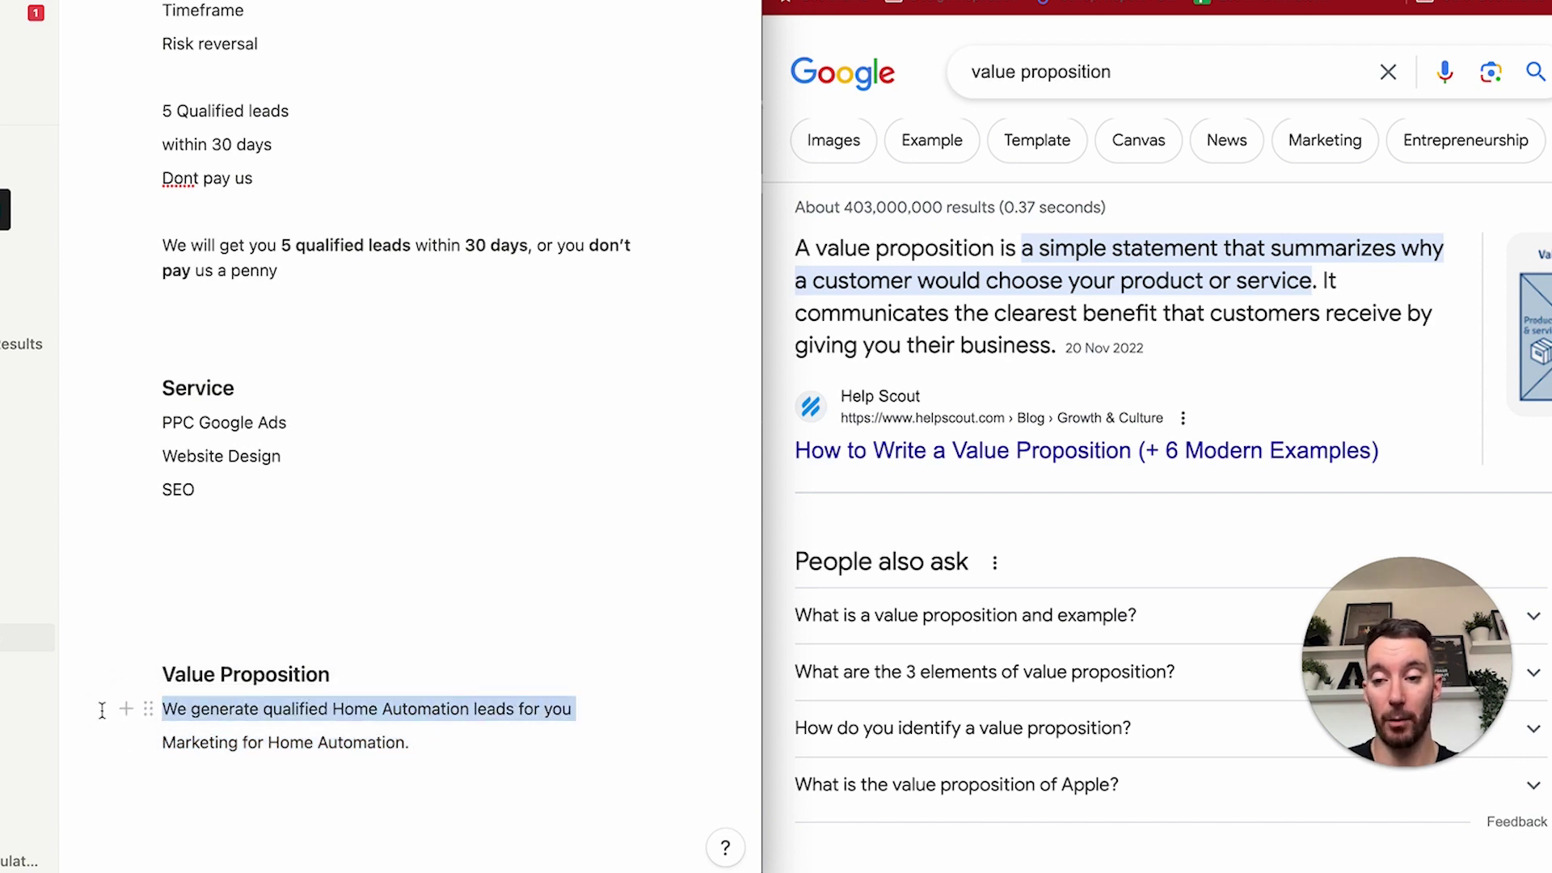
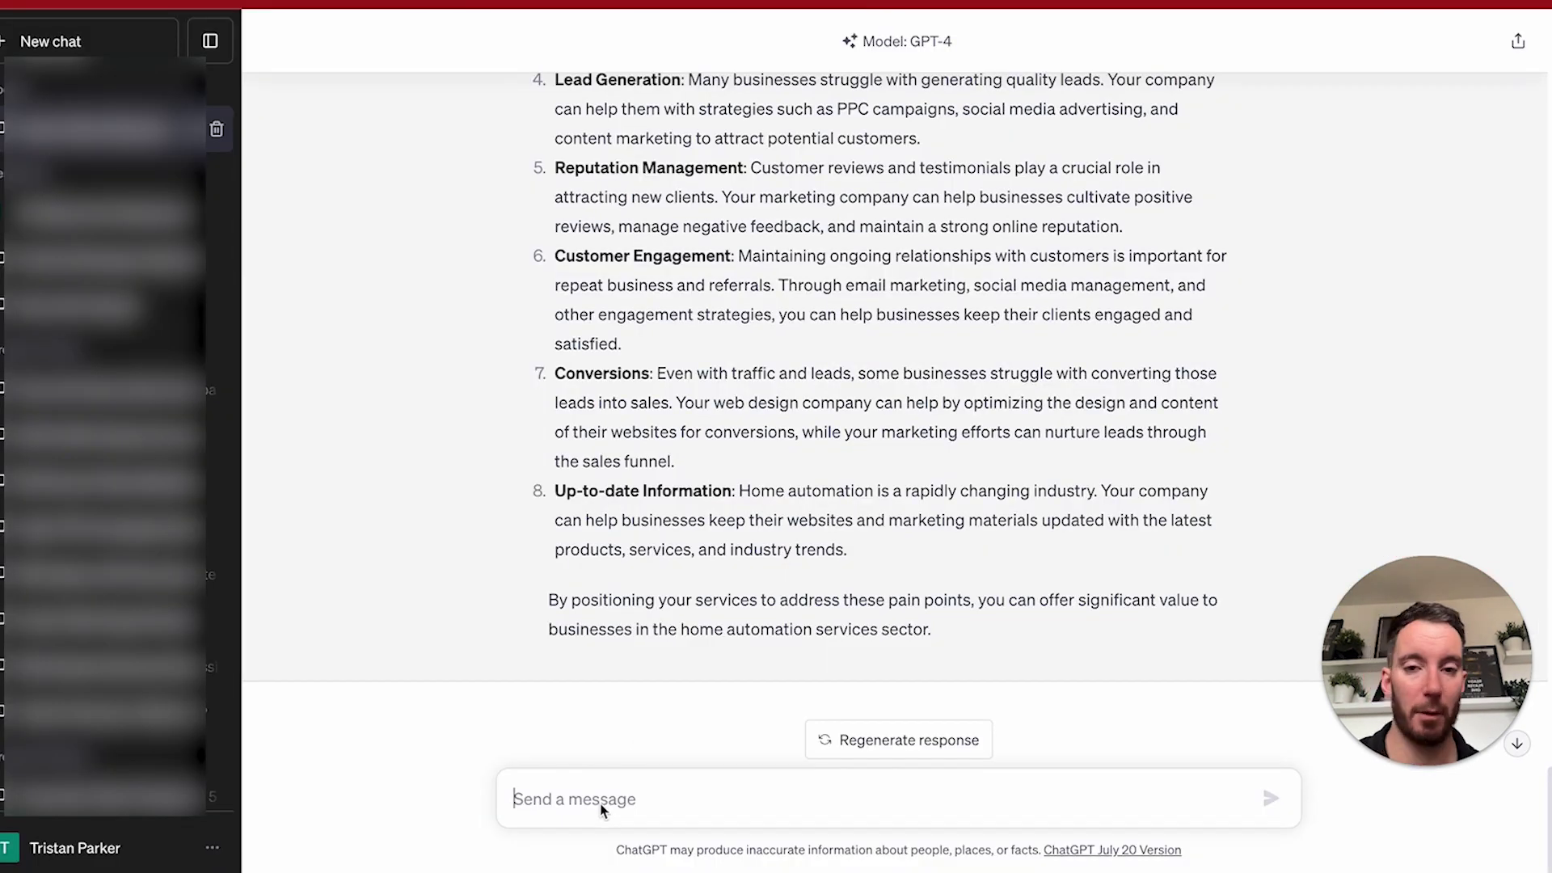
Switch to ChatGPT and ask for 20 business name ideas for the web design and marketing agency for the home automation niche.
type("Can you give m")
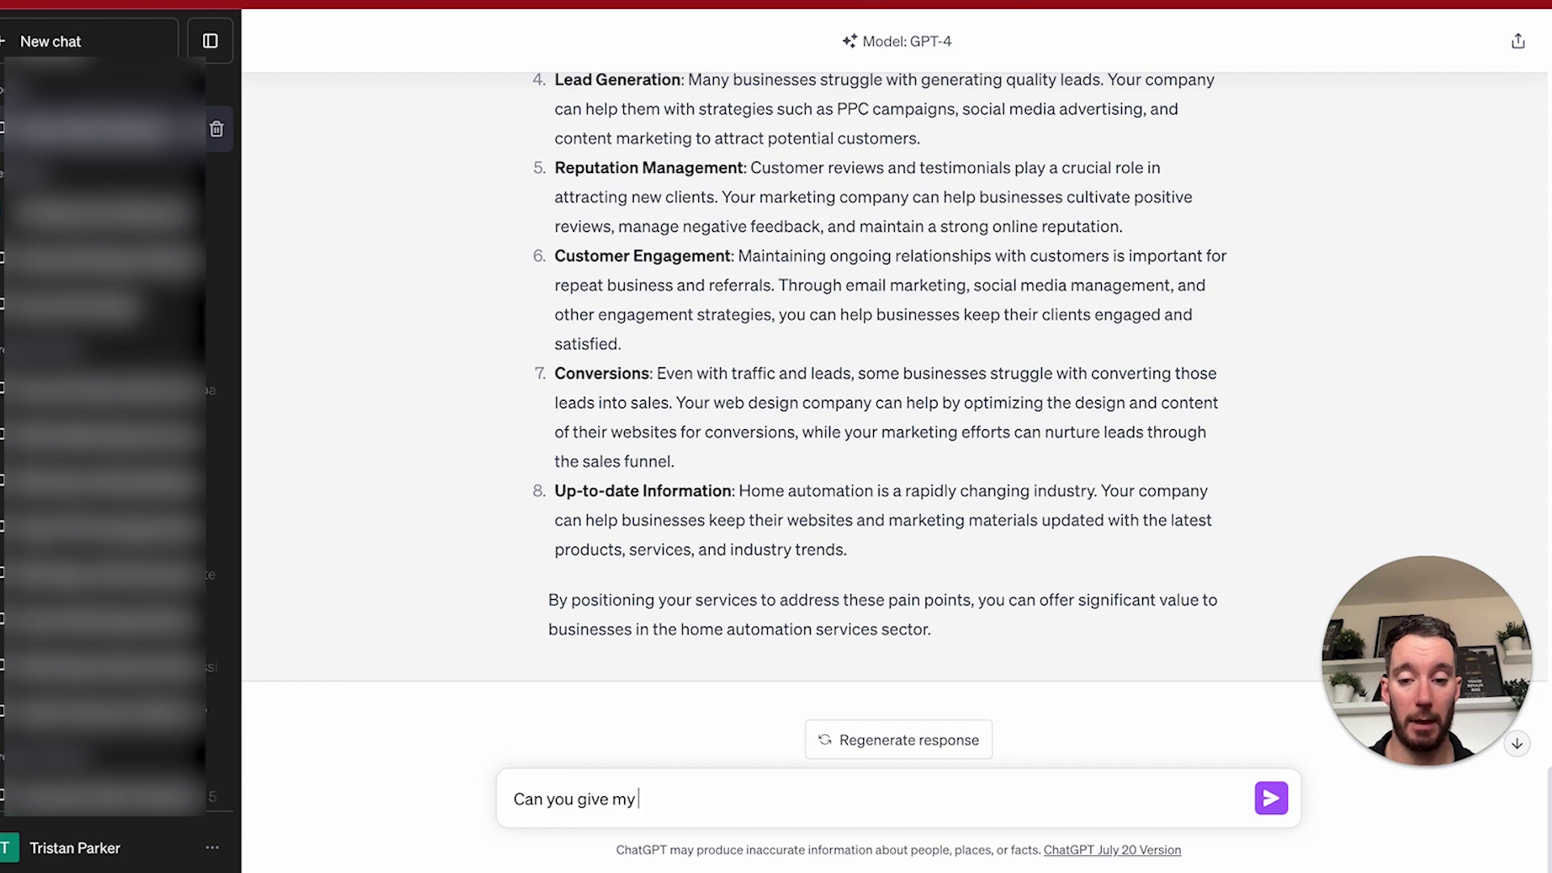
type("e 20 ")
type("name")
key("BackSpace")
key("BackSpace")
key("BackSpace")
key("BackSpace")
type("business name ideas for my web design and marketing a")
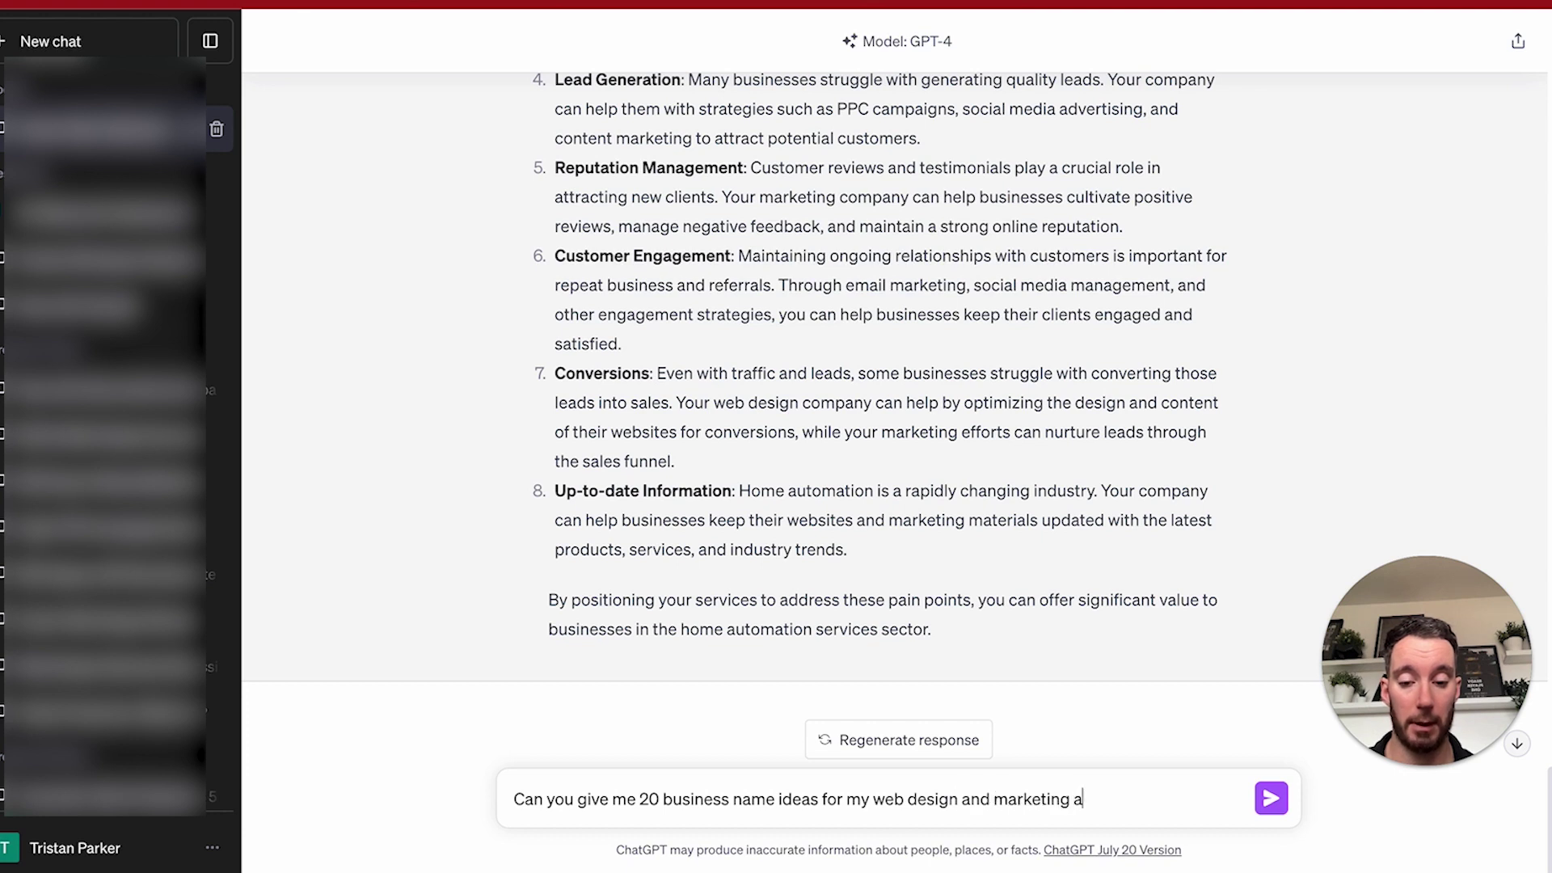
type("gency for ")
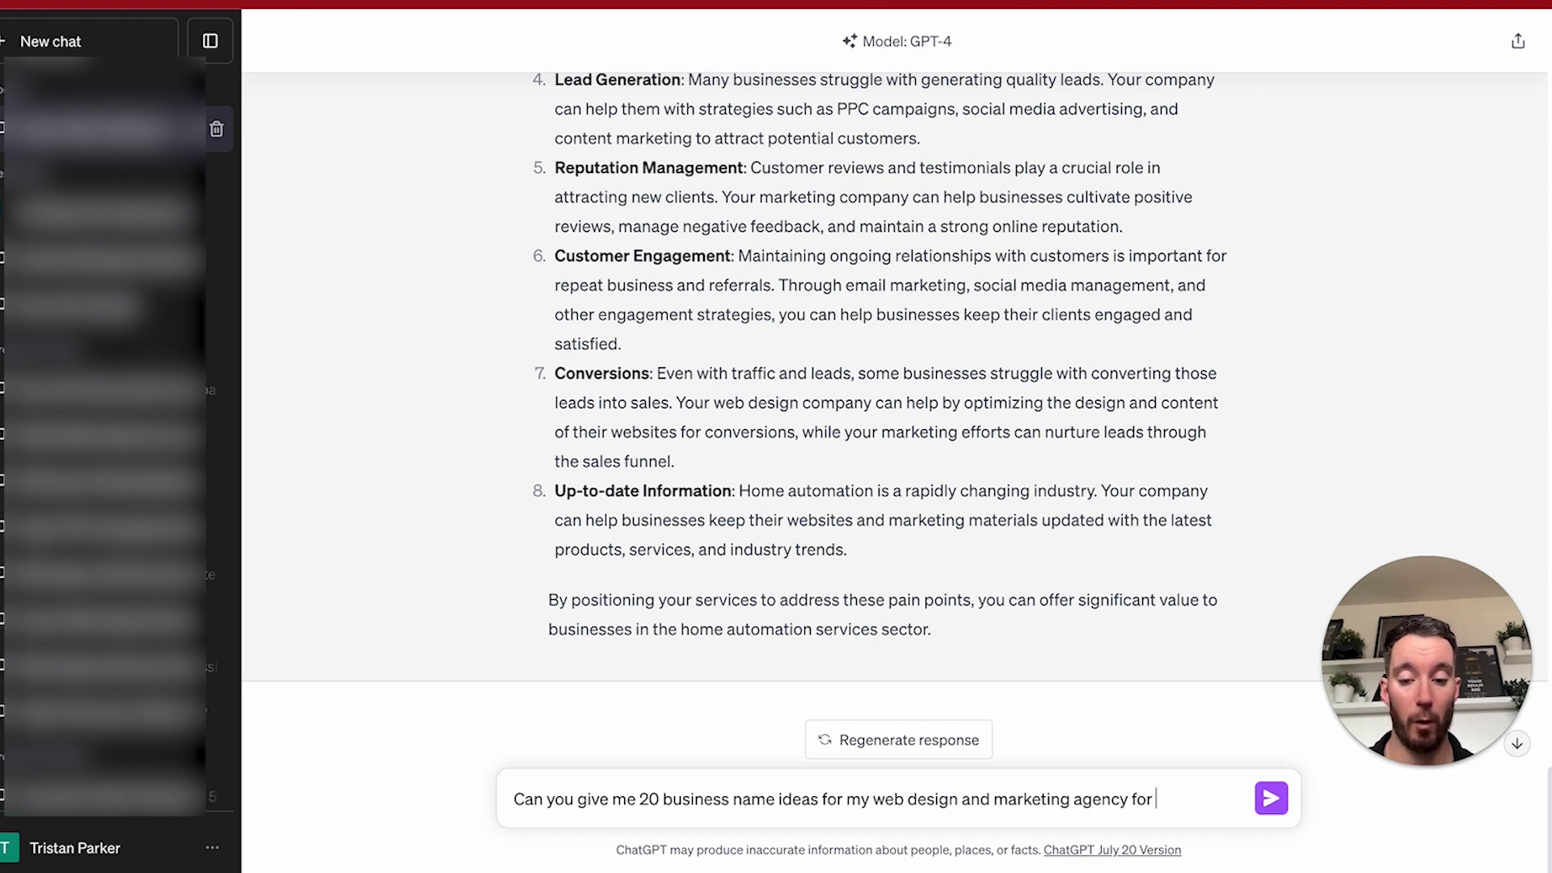
type("the home automation")
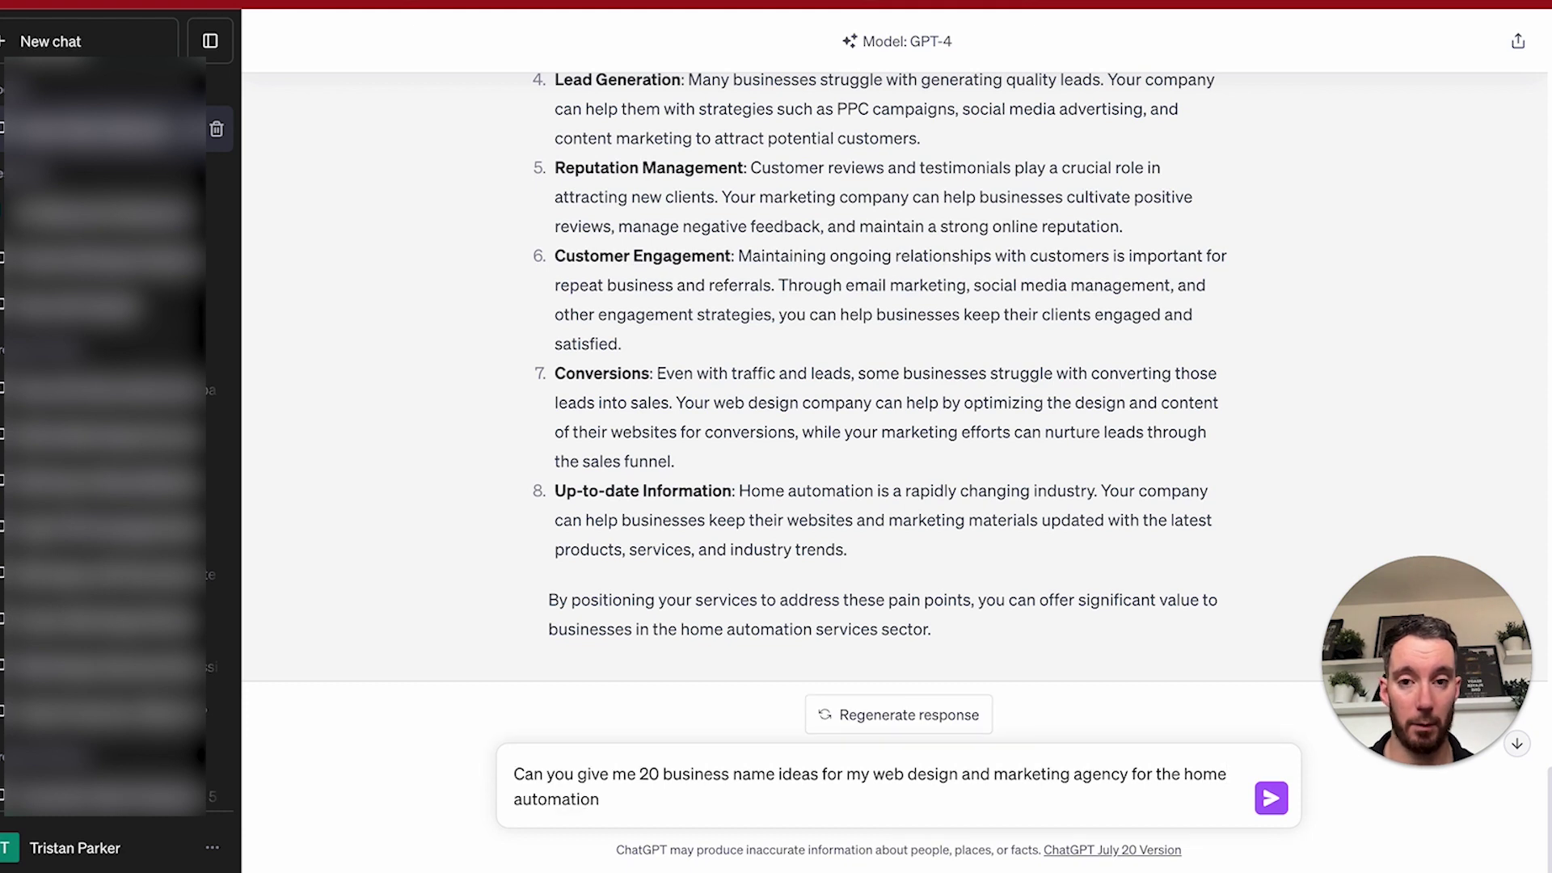
type(" niche")
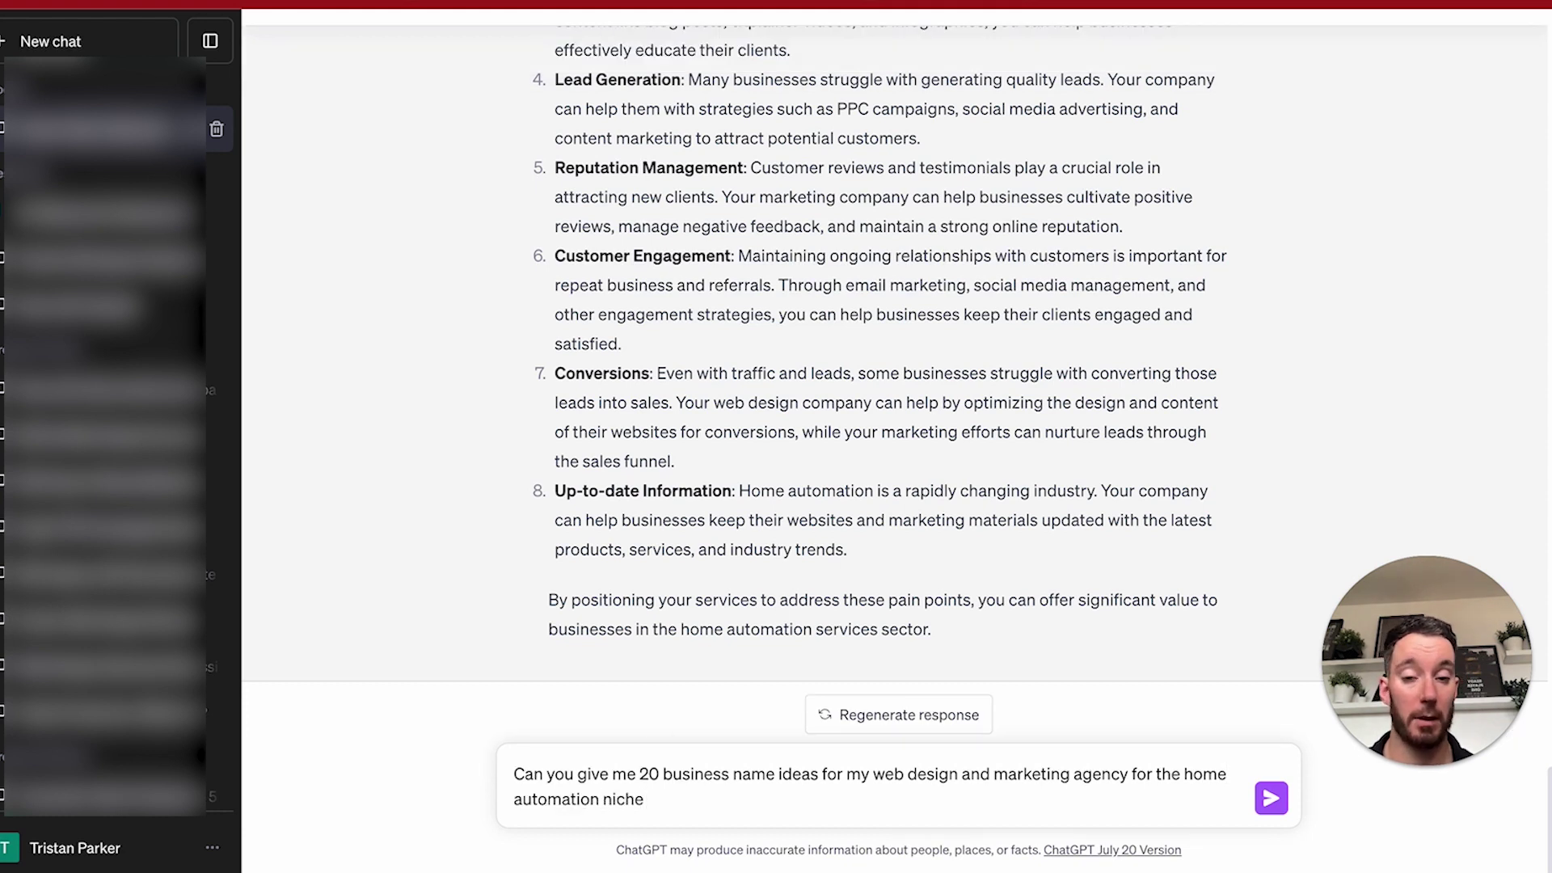
key("Return")
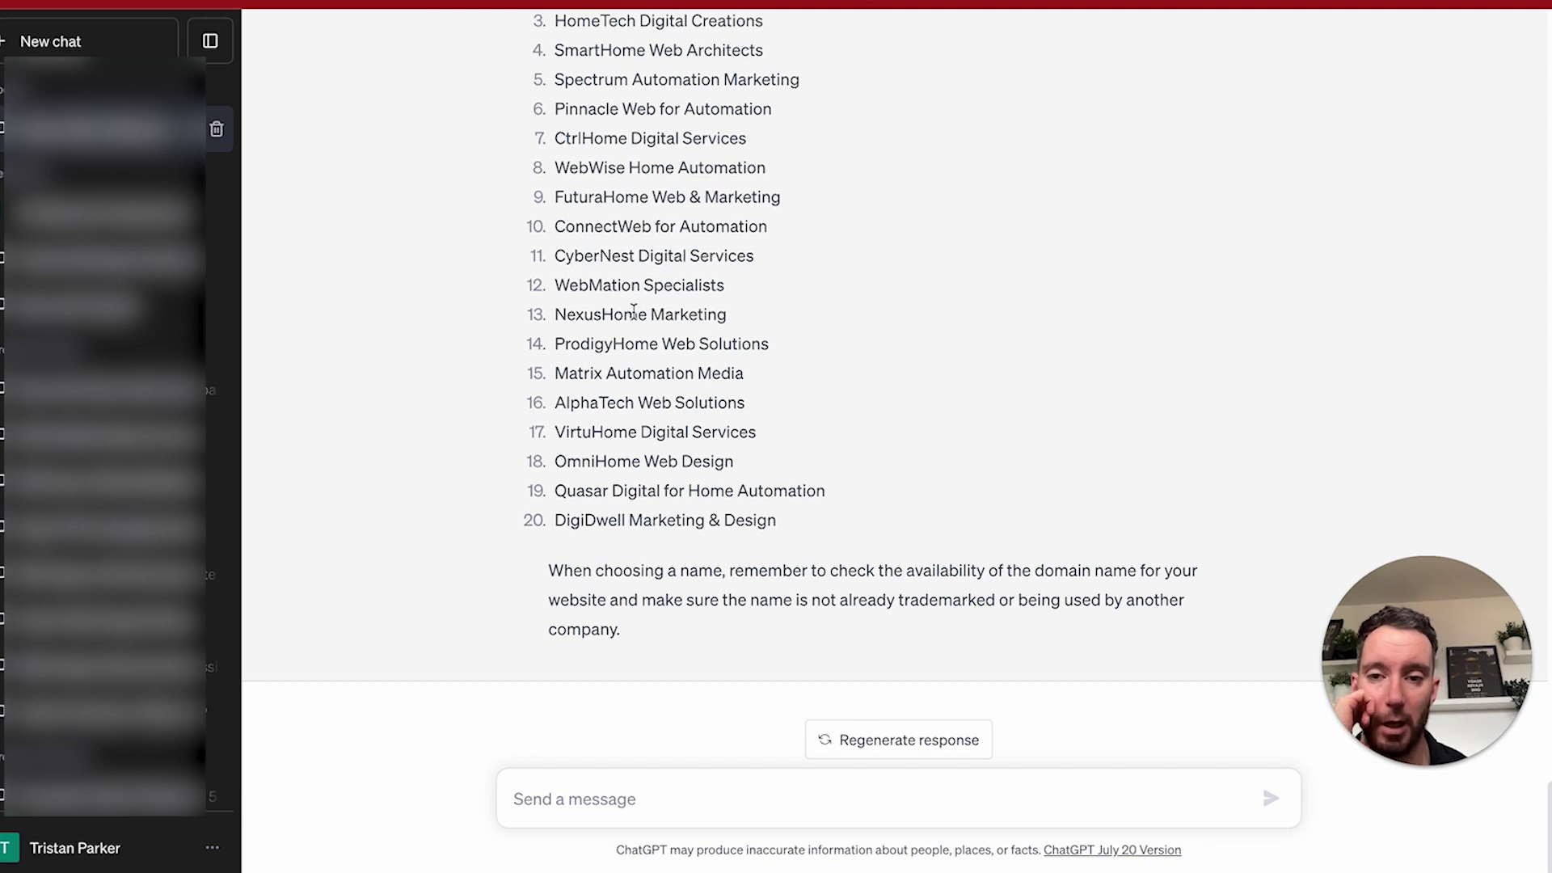
Look over the suggested names and send the follow-up "can you focus more on the helping grow home automation businesses via my agency".
scroll(639, 311, "up", 1)
scroll(643, 303, "down", 1)
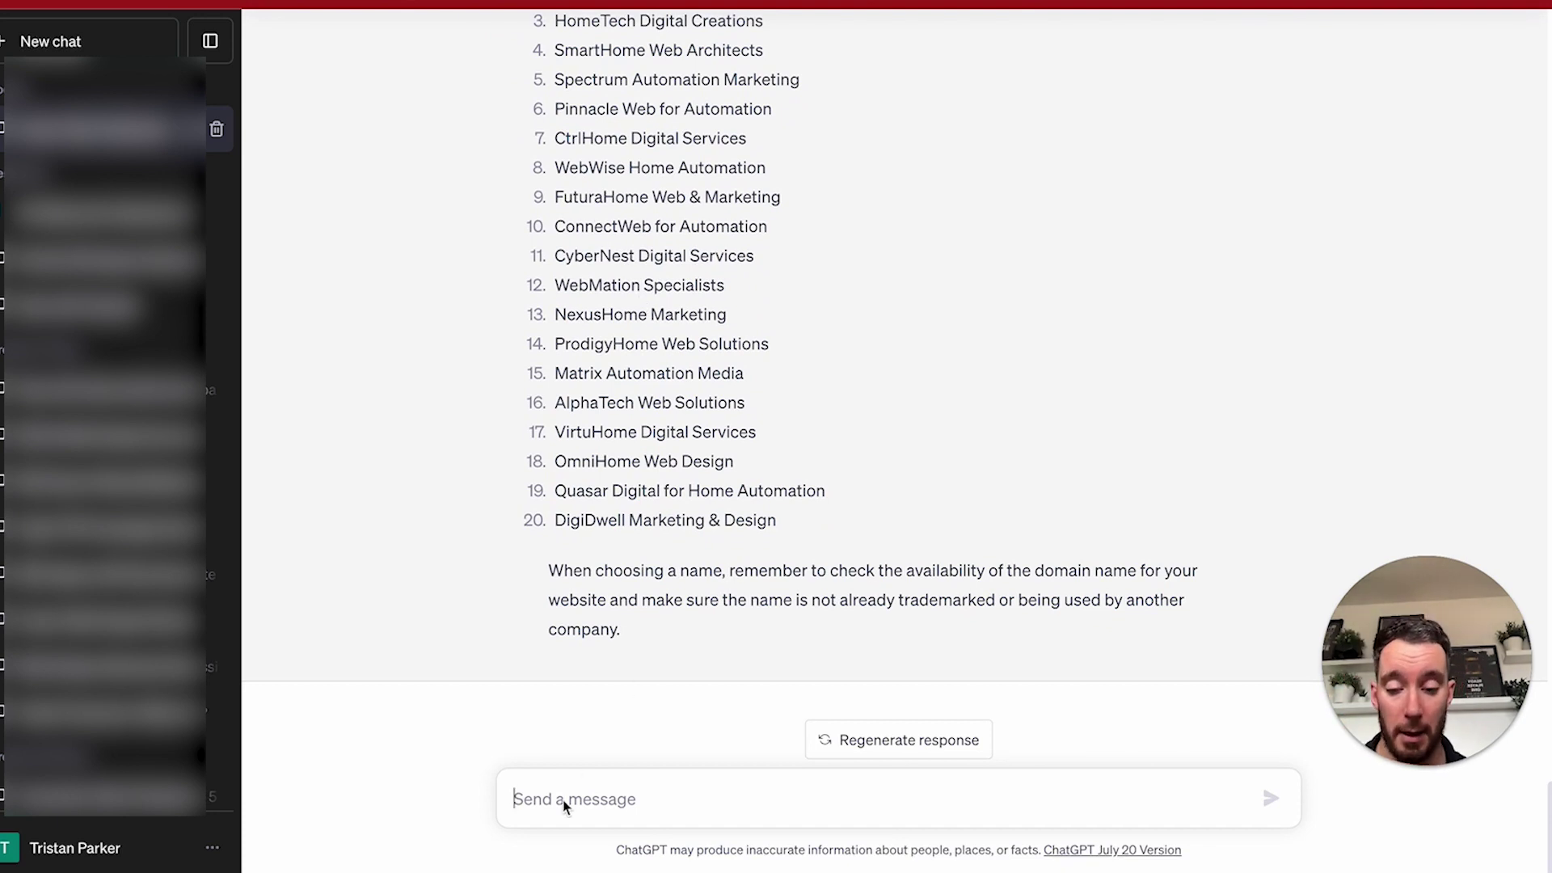
type("can you ")
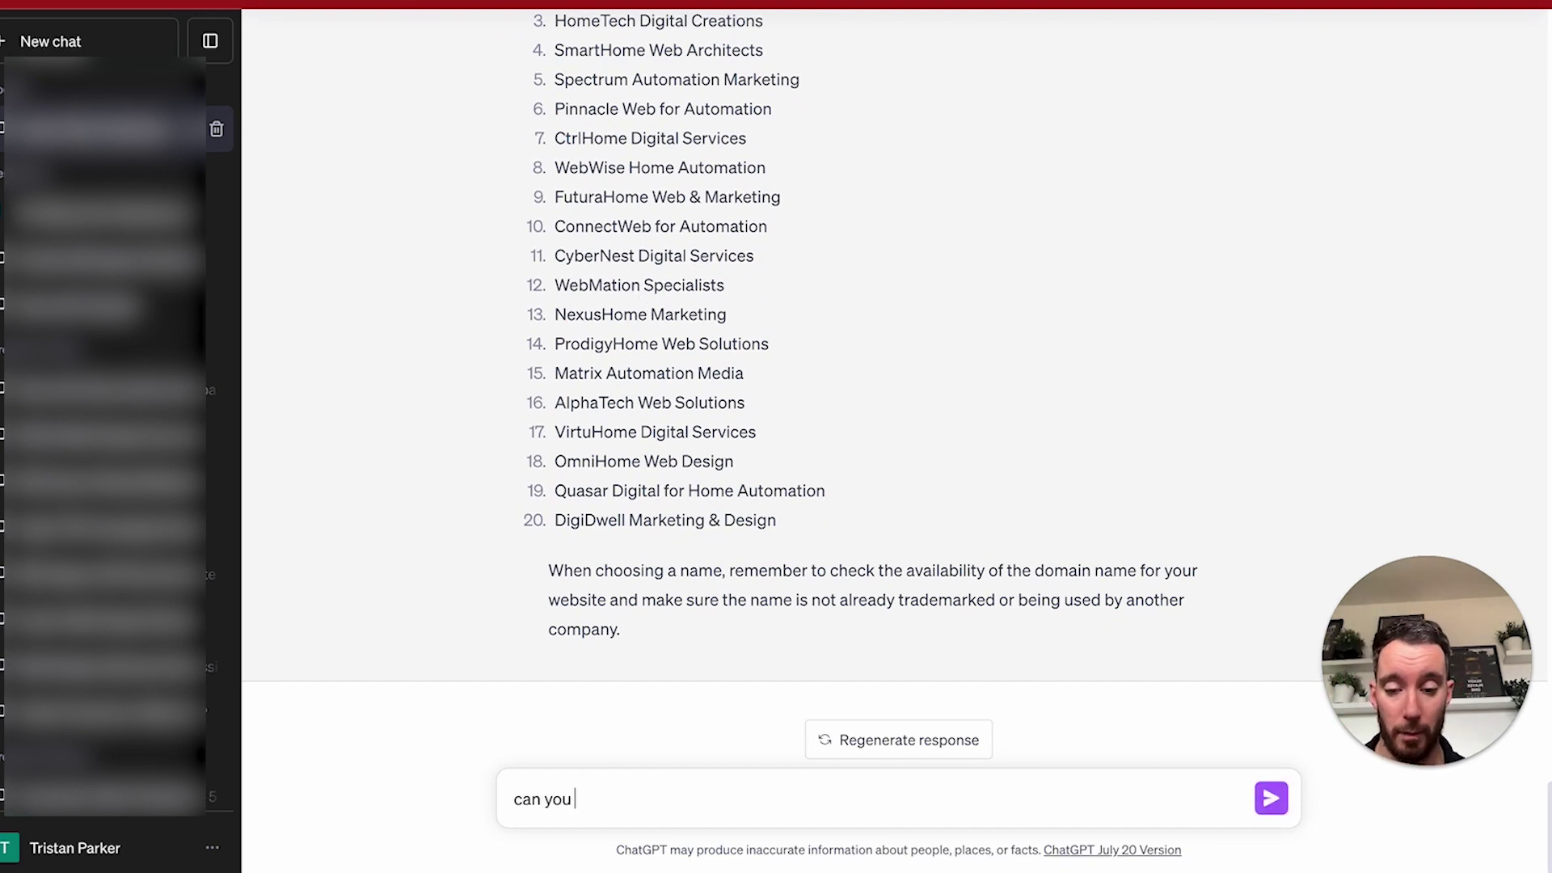
type("focus more")
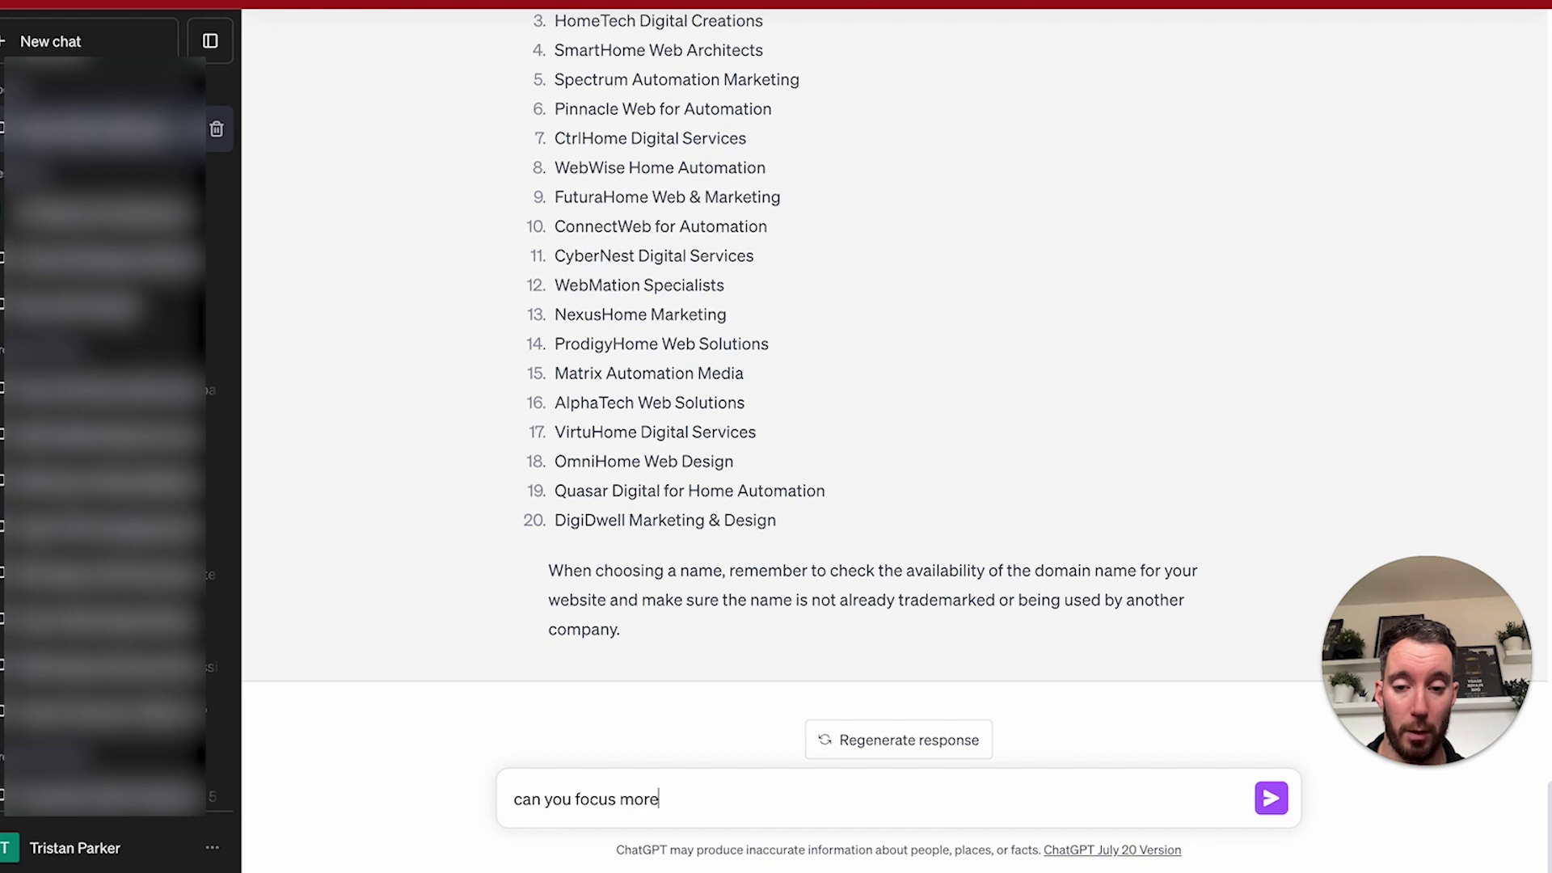
type(" on the growth of")
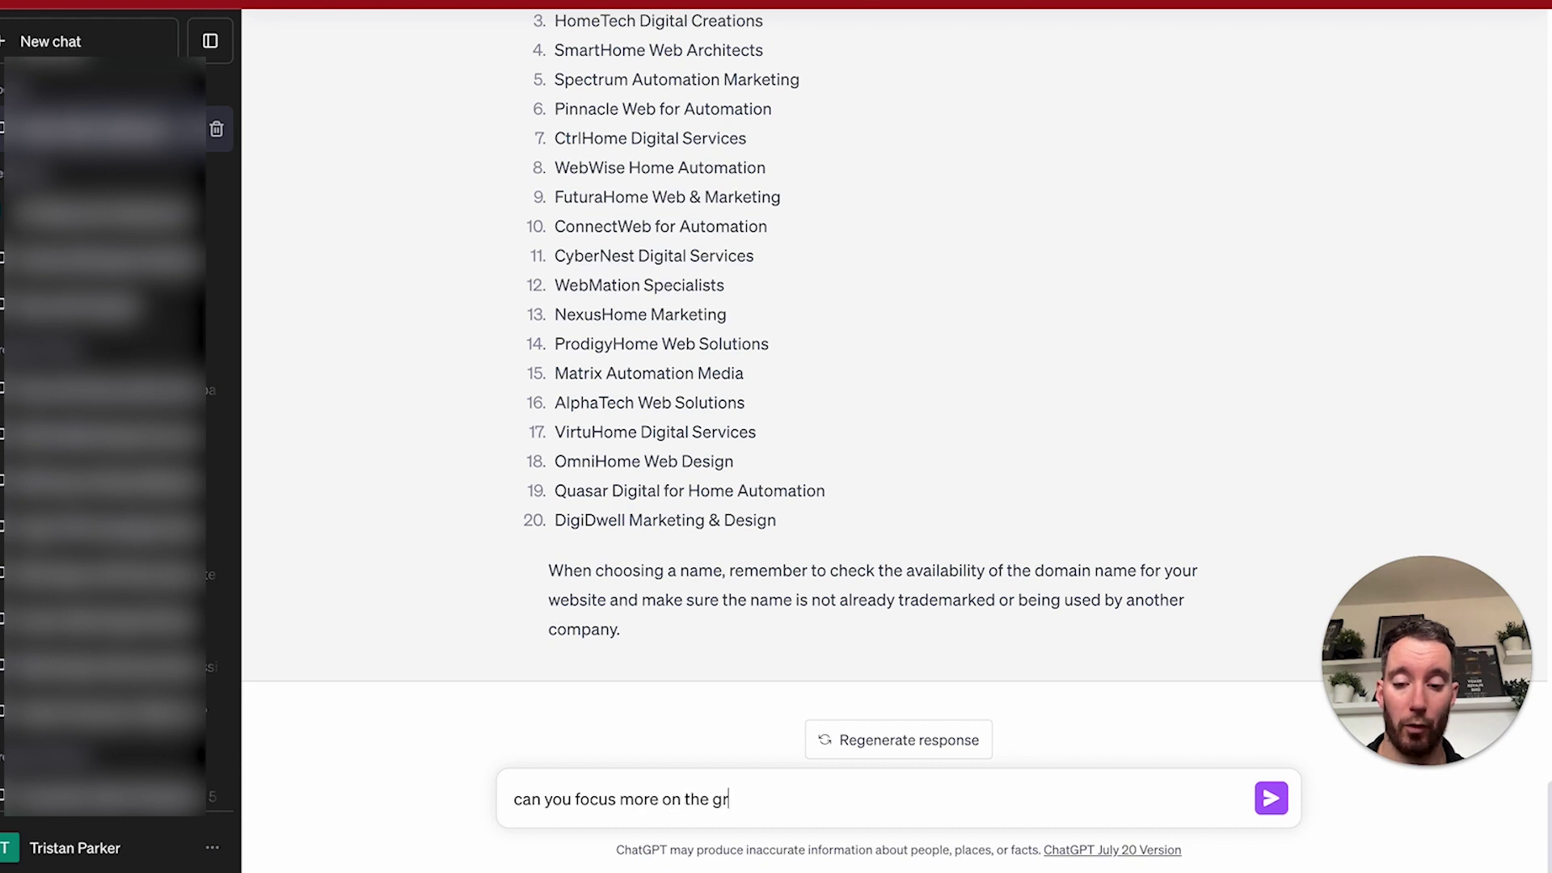
left_click(711, 798)
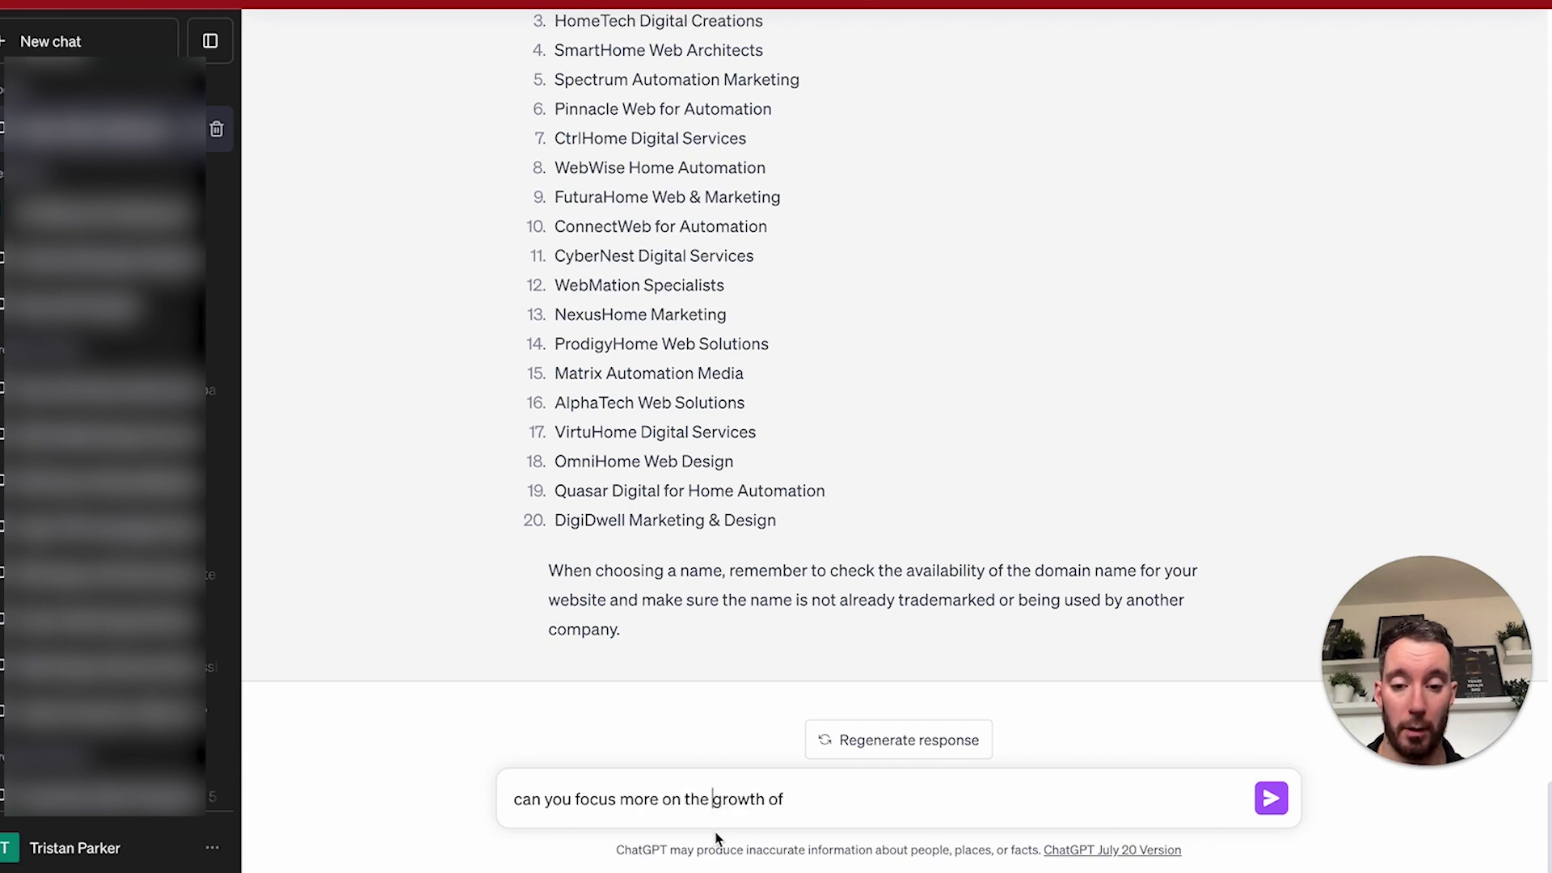
type("helping")
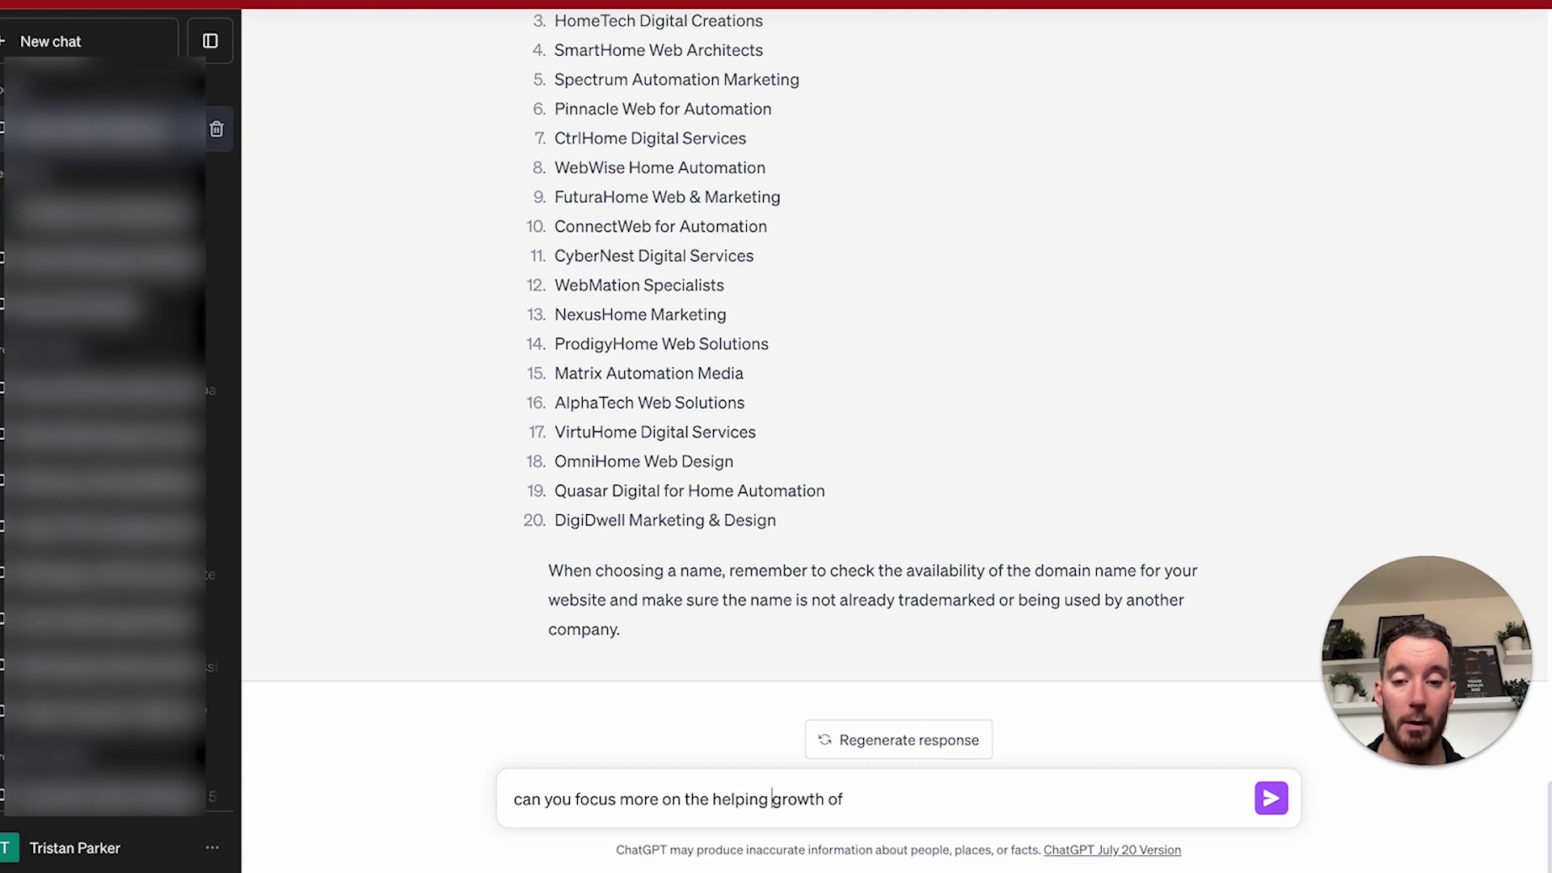
key("Delete")
key("Delete")
key("Delete")
key("Delete")
key("Delete")
key("Delete")
type("grow")
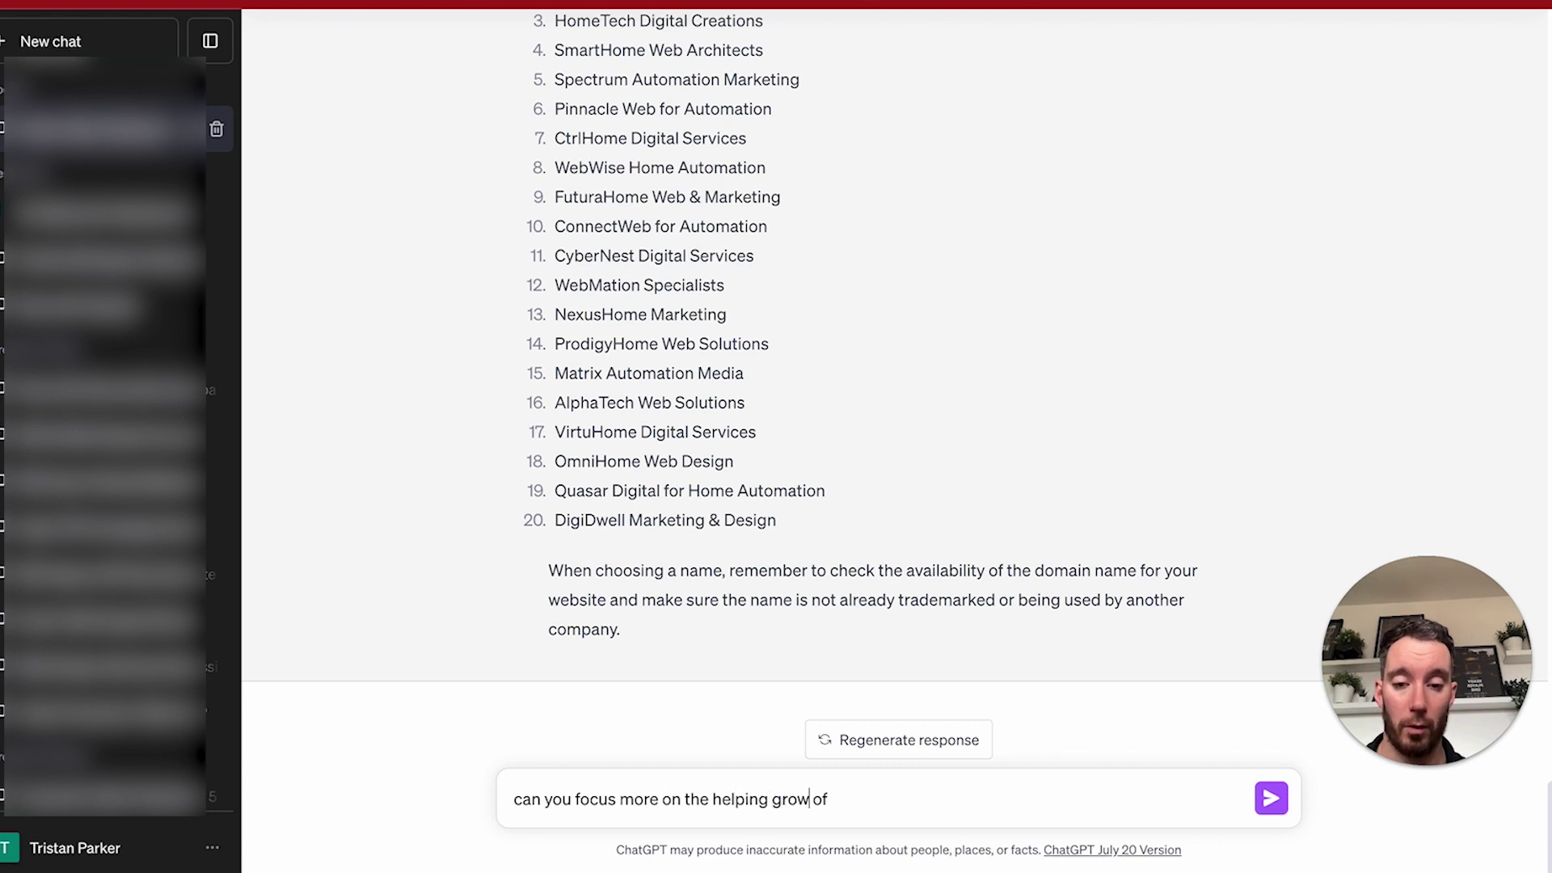
left_click(841, 803)
key("BackSpace")
type("h")
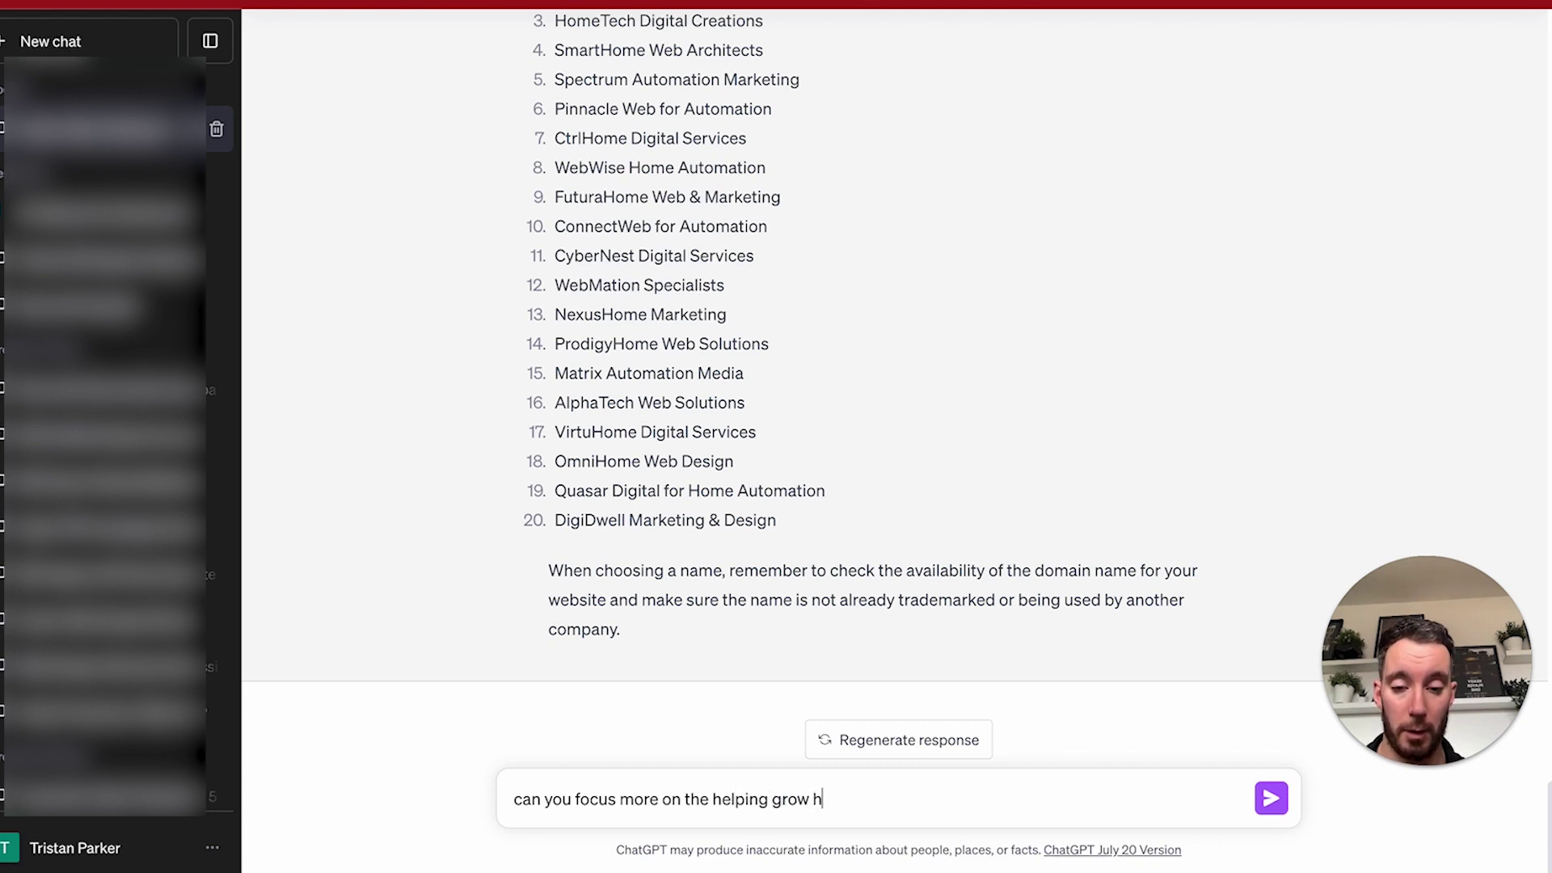
type("ome automation businesses via my a")
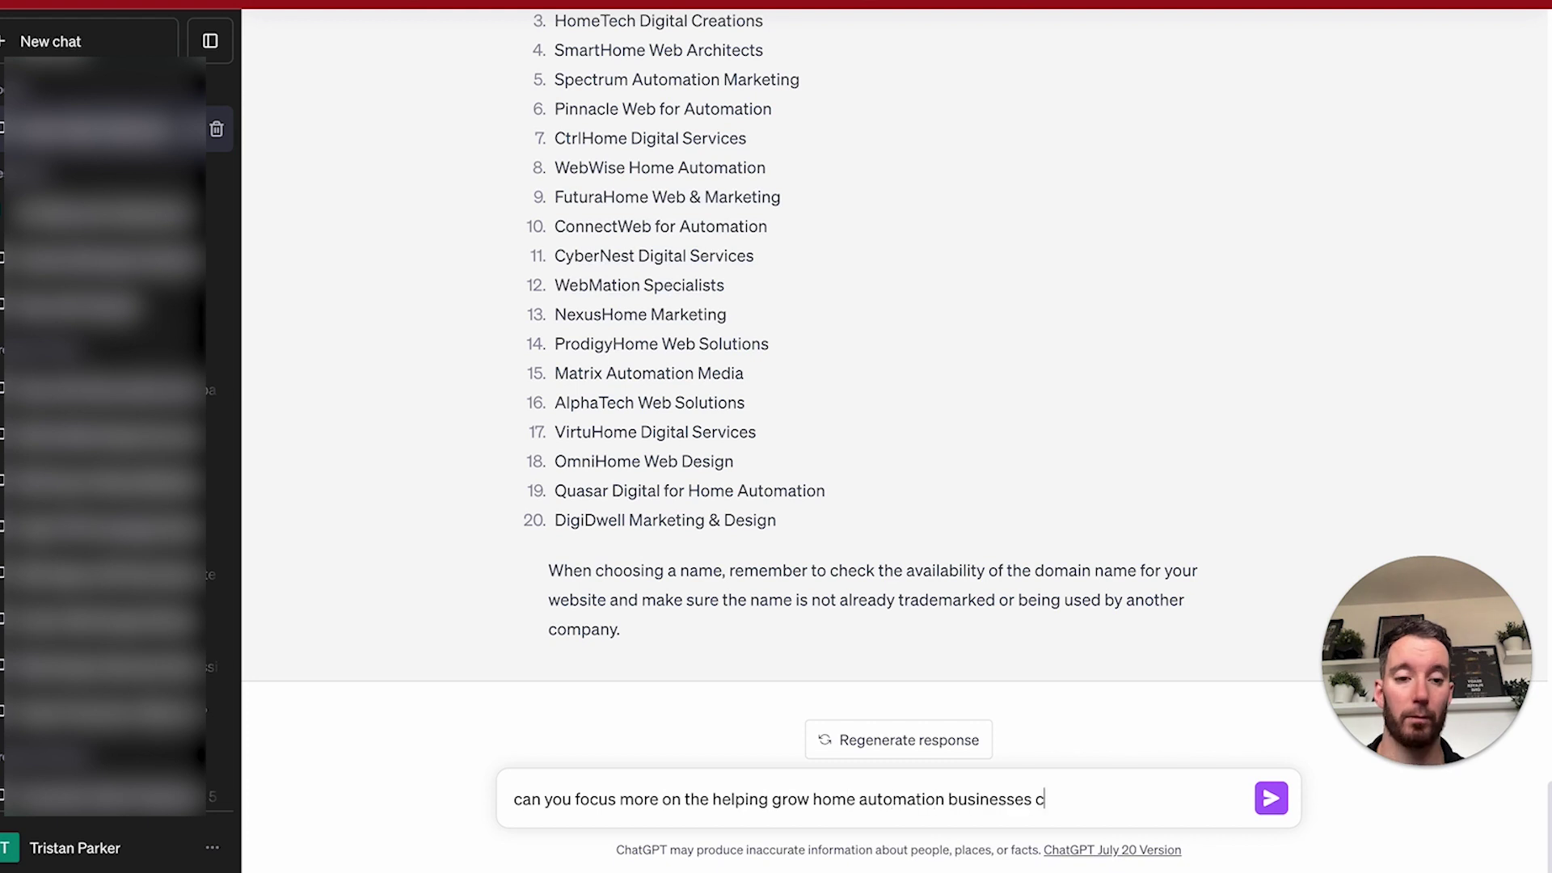
type("gency")
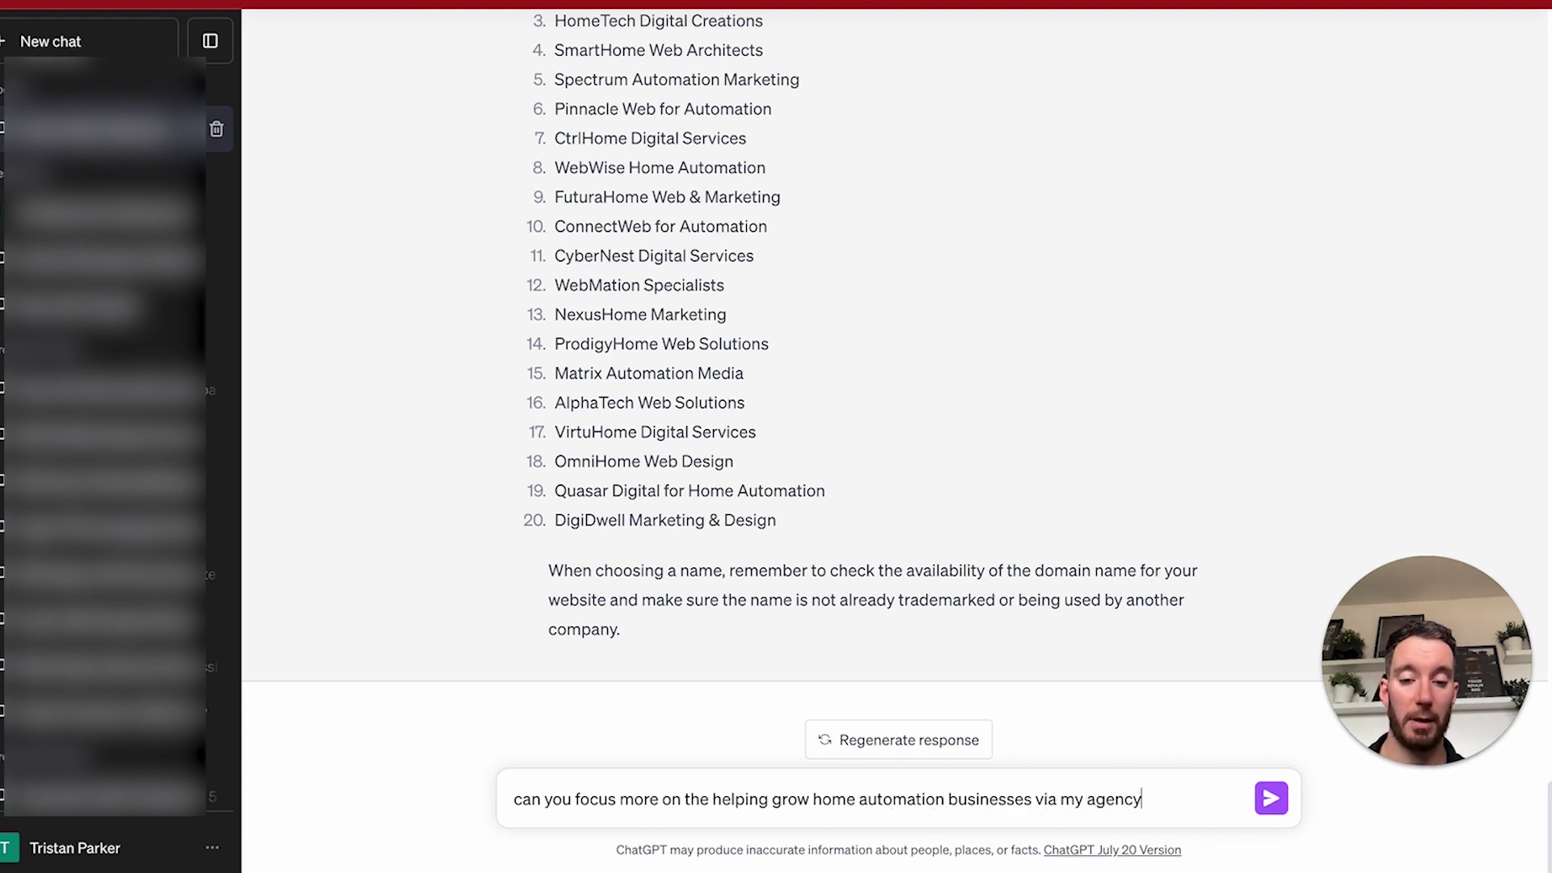
key("Return")
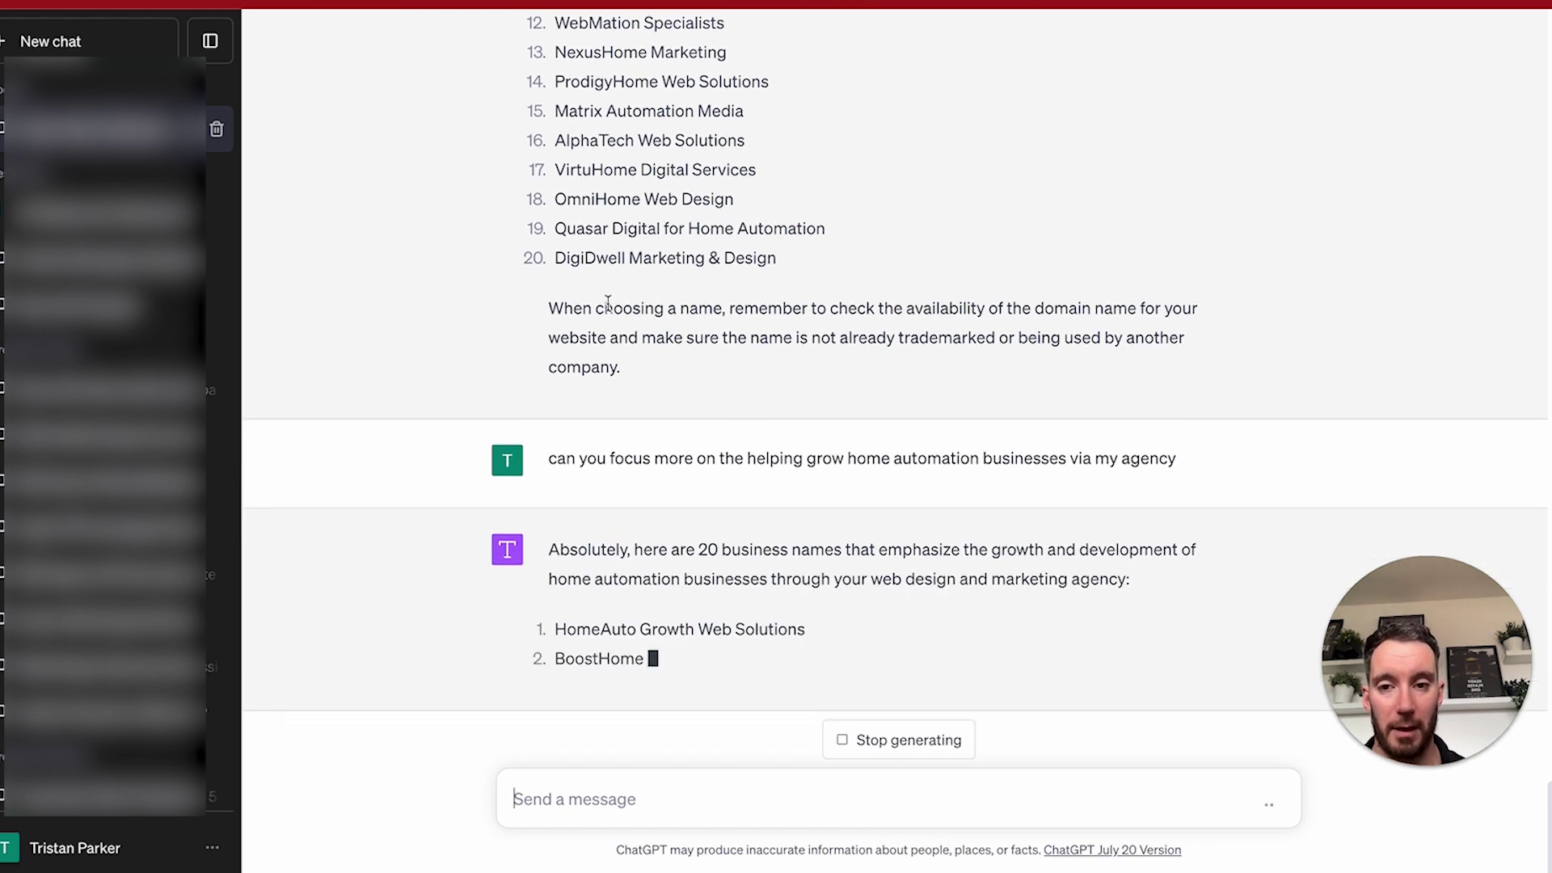
Review the growth-focused business names, highlighting "Elevate Automation" and "ThriveHome" as candidates.
scroll(644, 442, "up", 1)
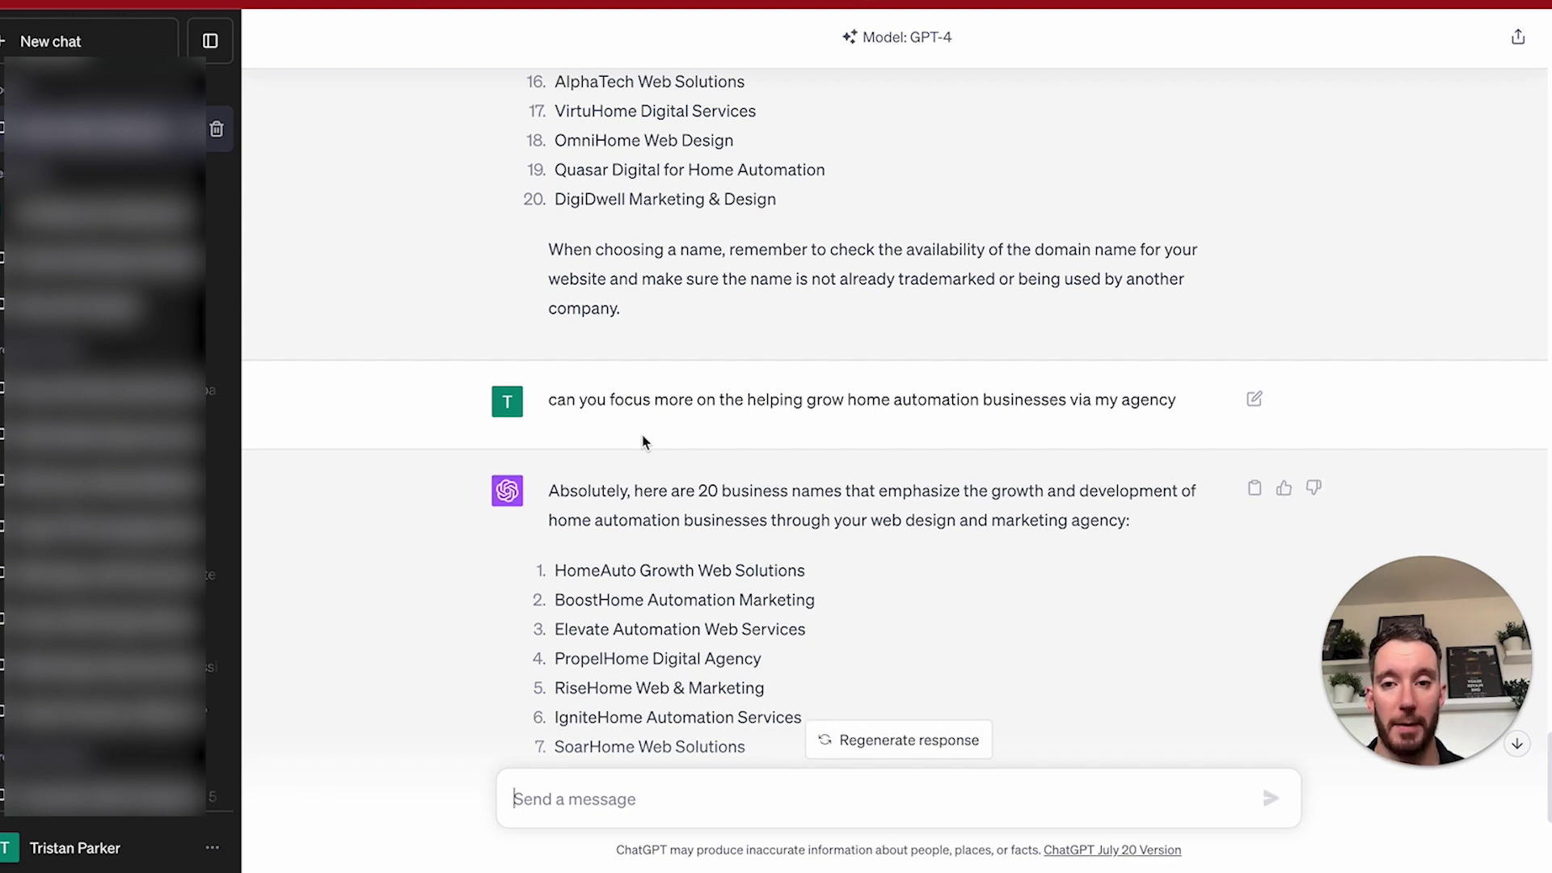
scroll(644, 441, "down", 3)
double_click(609, 404)
left_click_drag(557, 436, 700, 434)
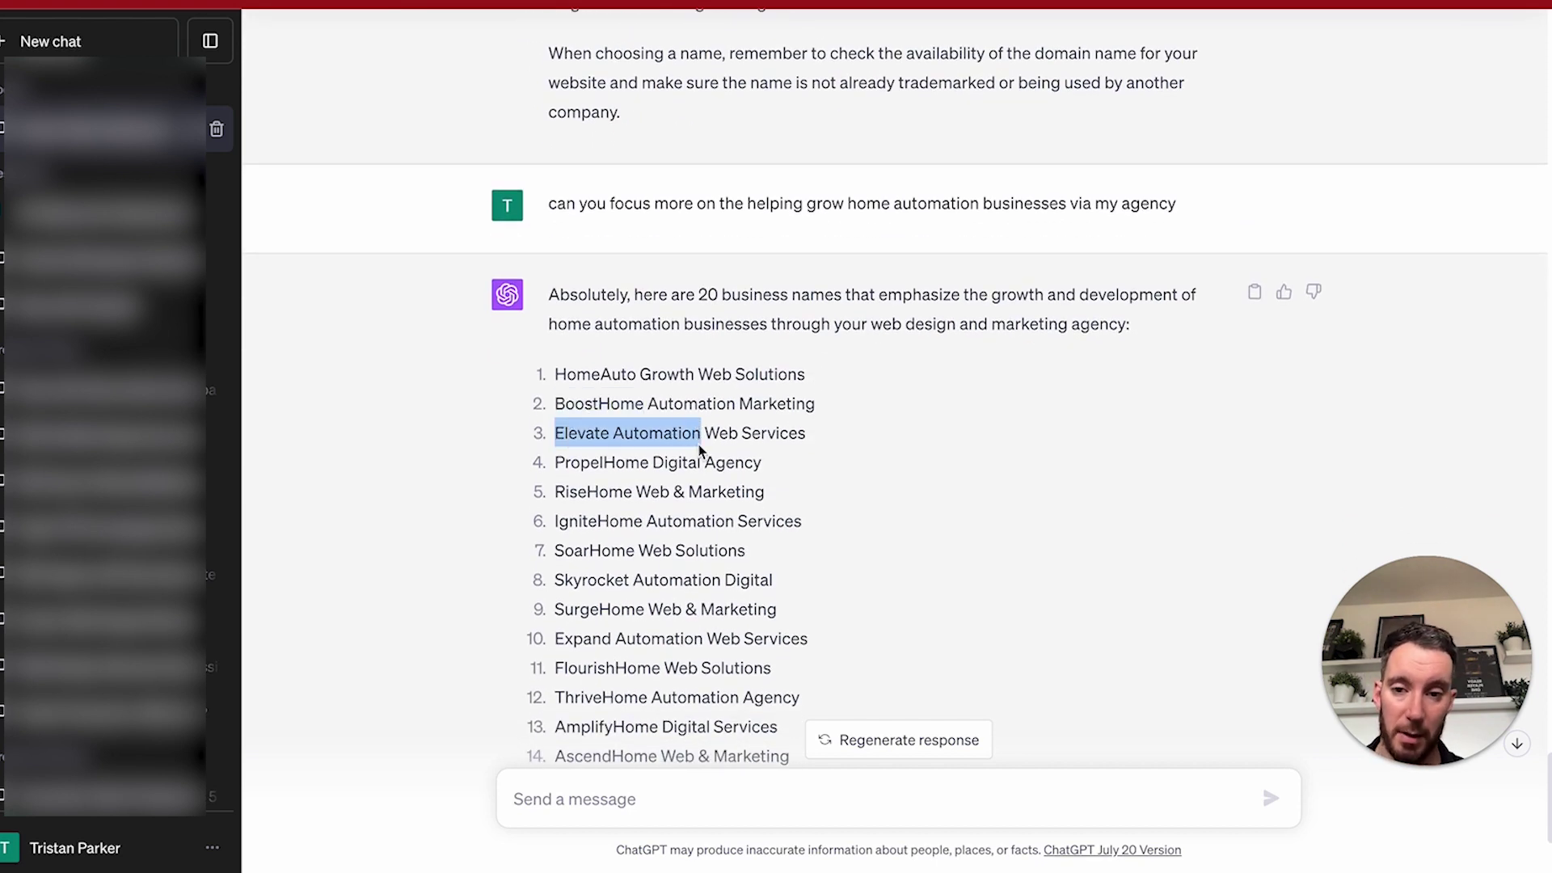
scroll(707, 485, "down", 3)
double_click(610, 461)
scroll(609, 490, "down", 1)
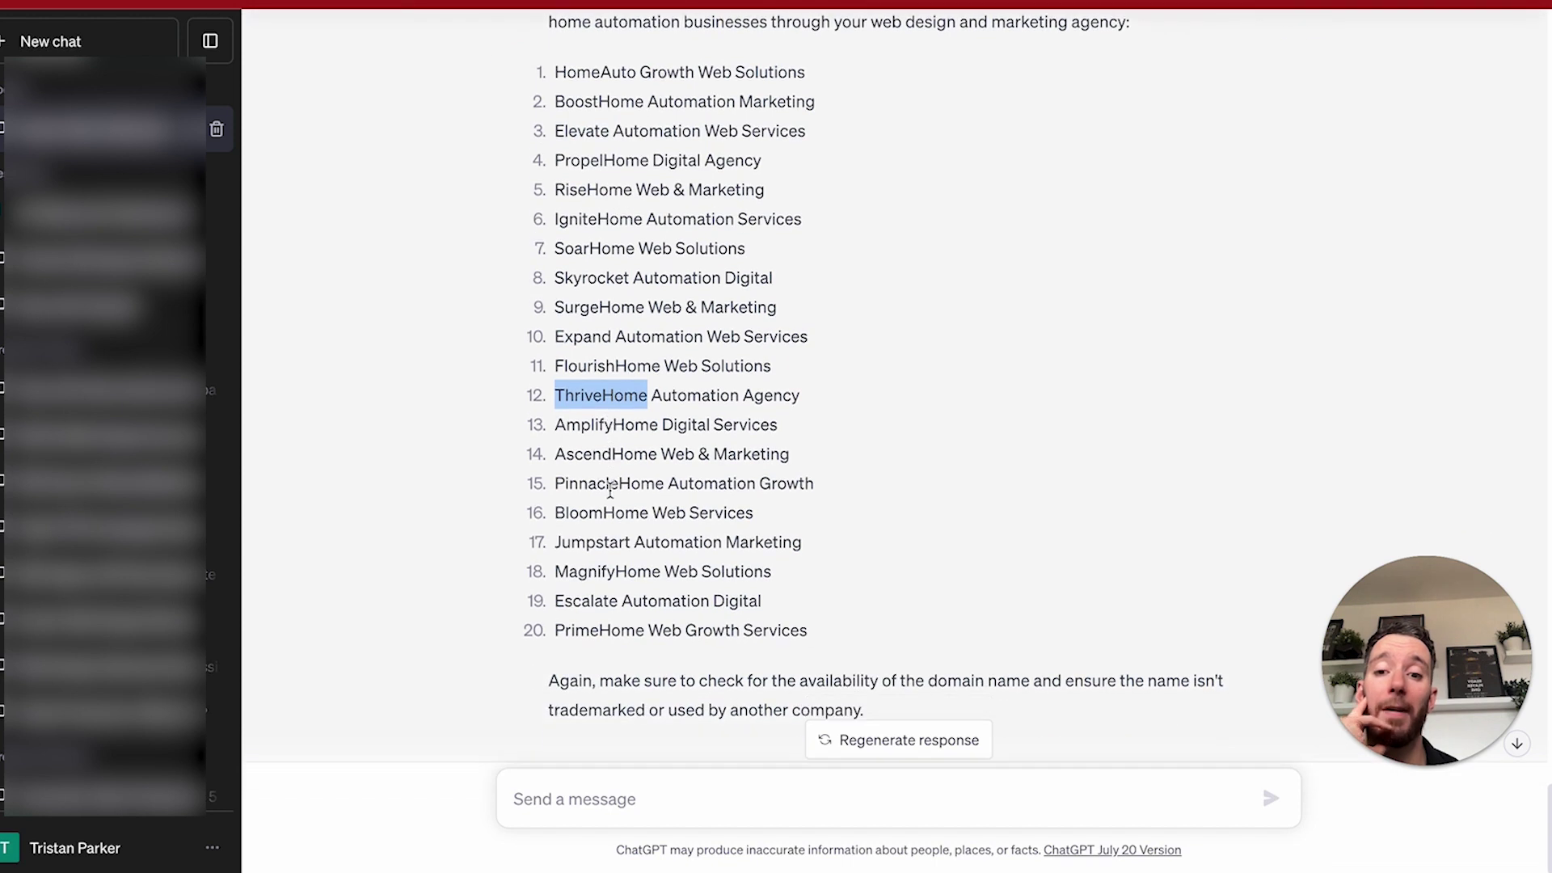
scroll(610, 489, "down", 1)
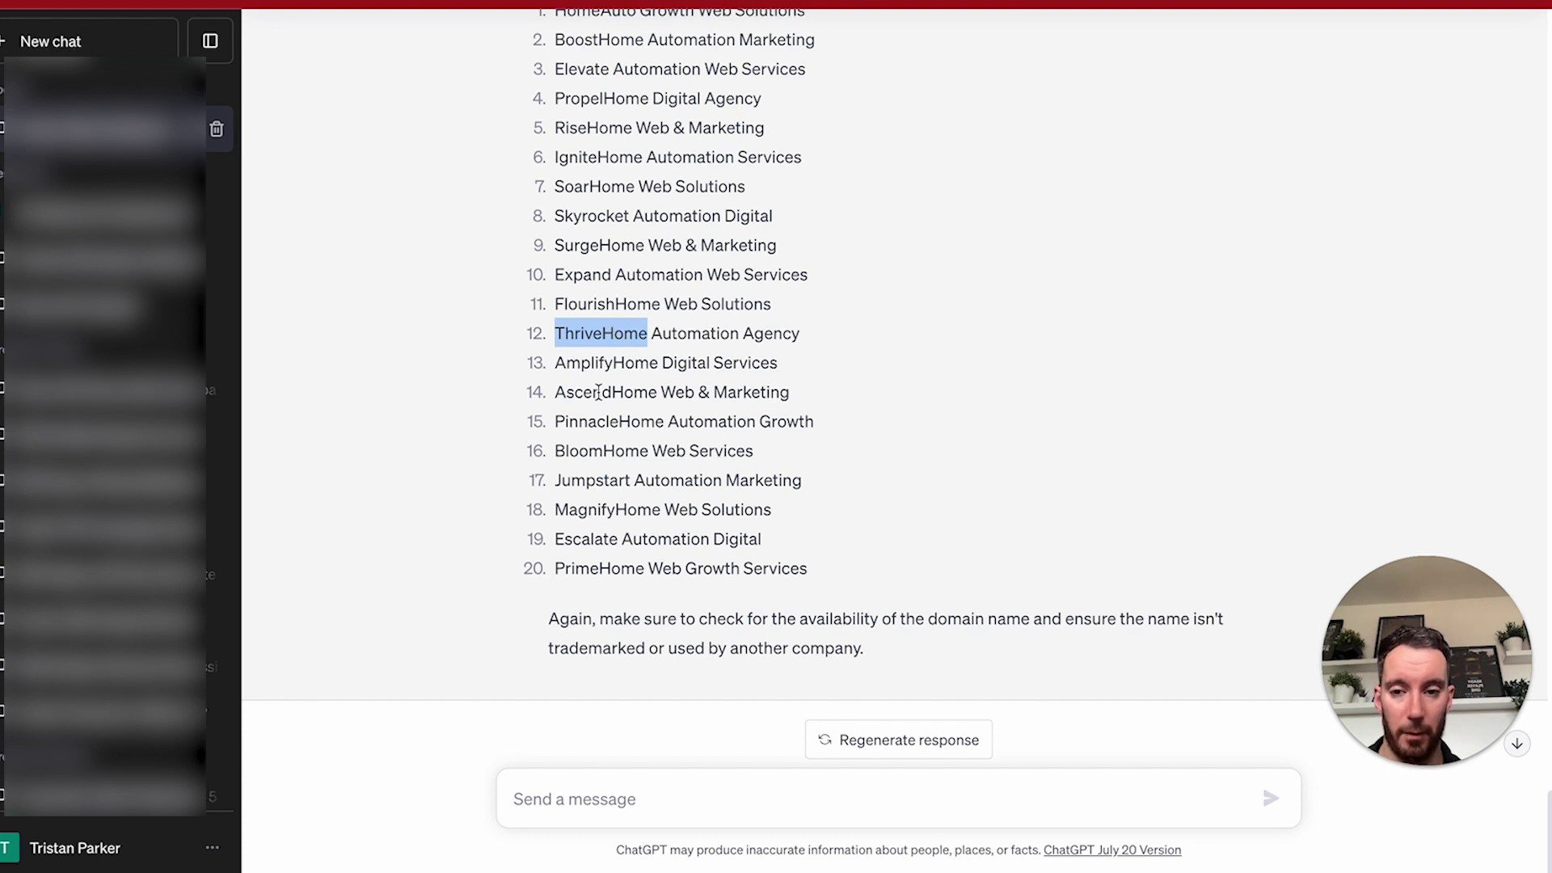
scroll(582, 346, "up", 2)
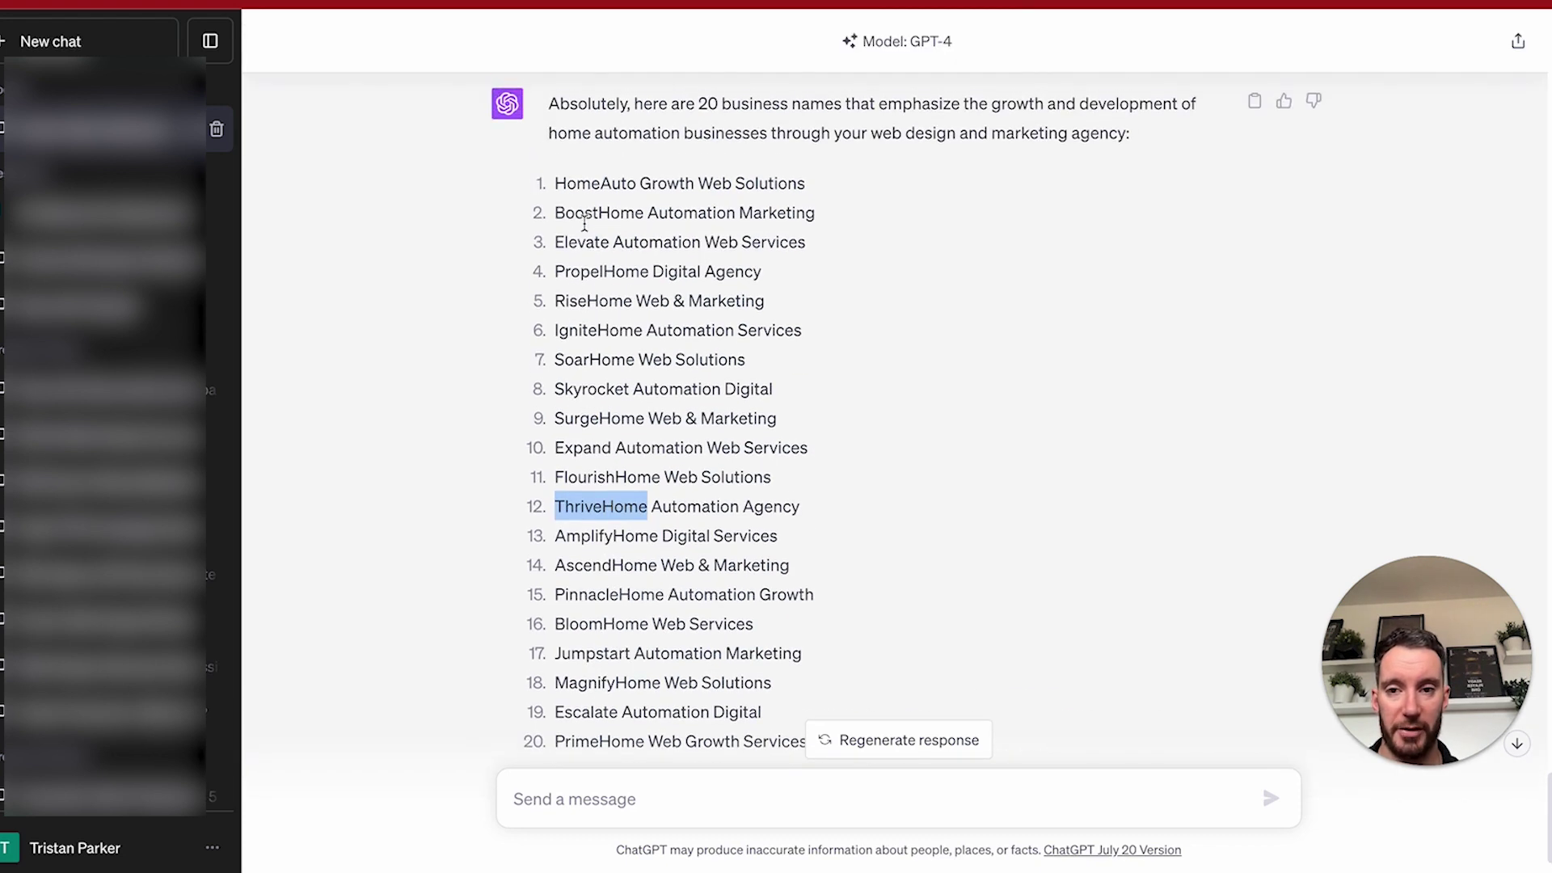
scroll(584, 220, "down", 1)
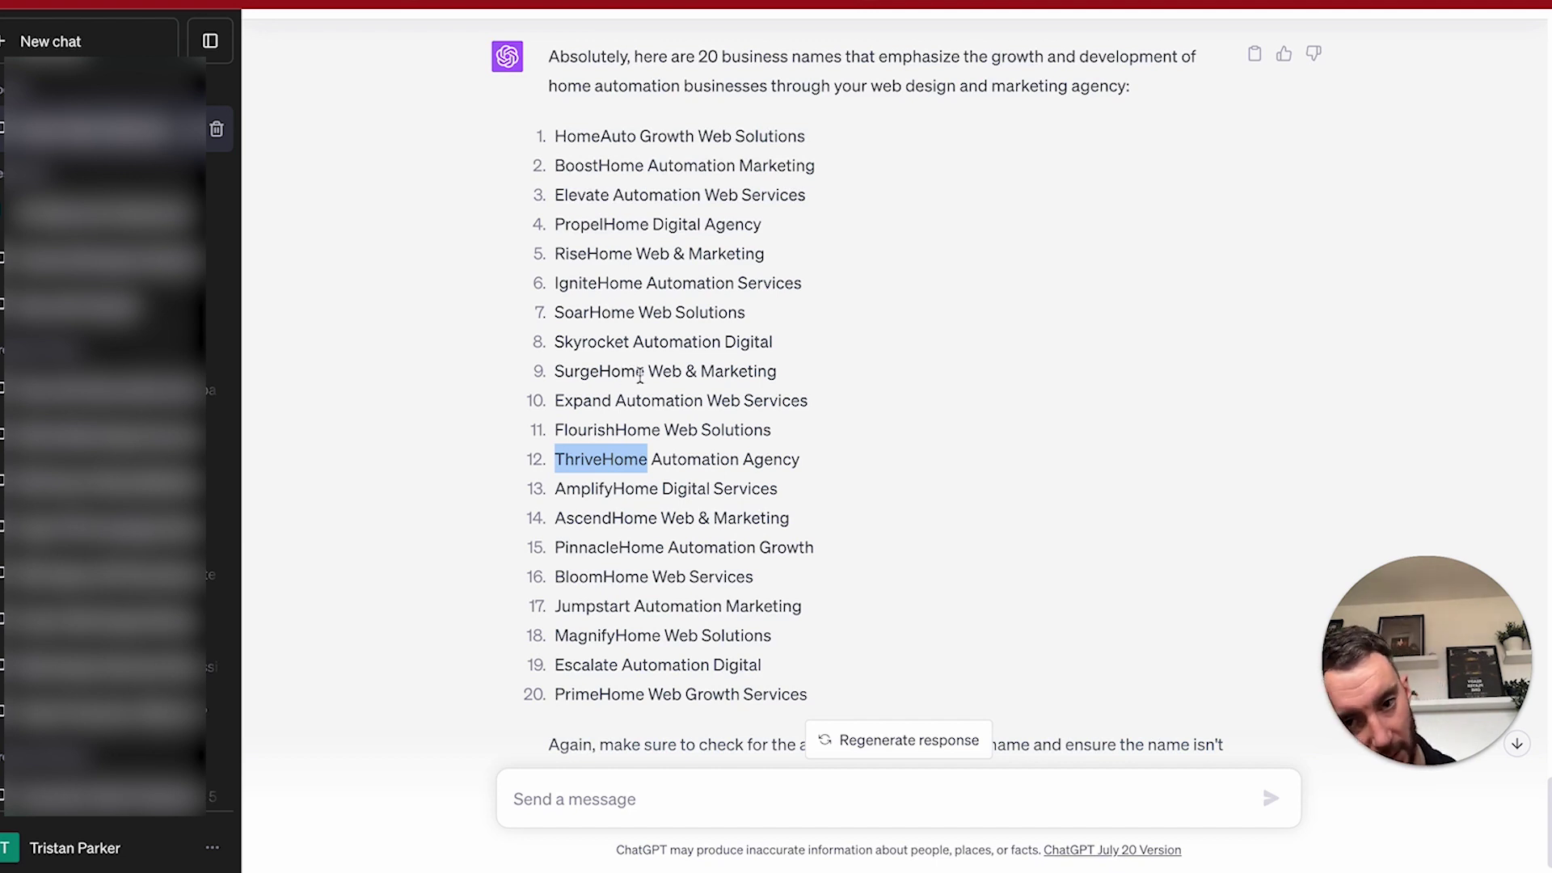
Highlight "Expand Automation" in the name list and compare it with the "Home" part of IgniteHome Automation Services.
scroll(639, 374, "up", 1)
left_click_drag(703, 464, 557, 463)
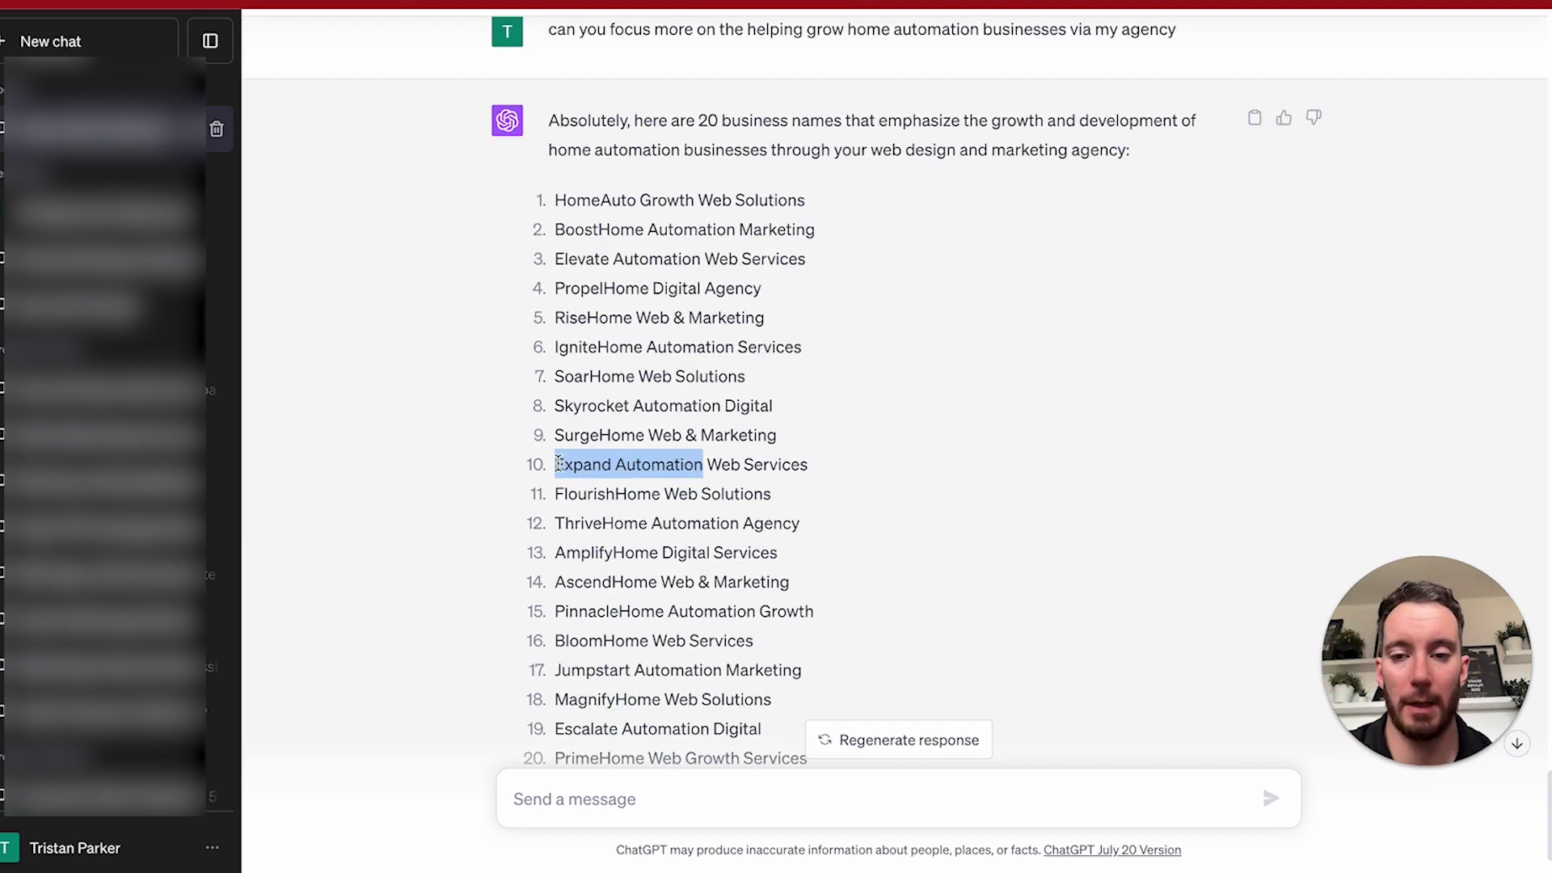
left_click(660, 469)
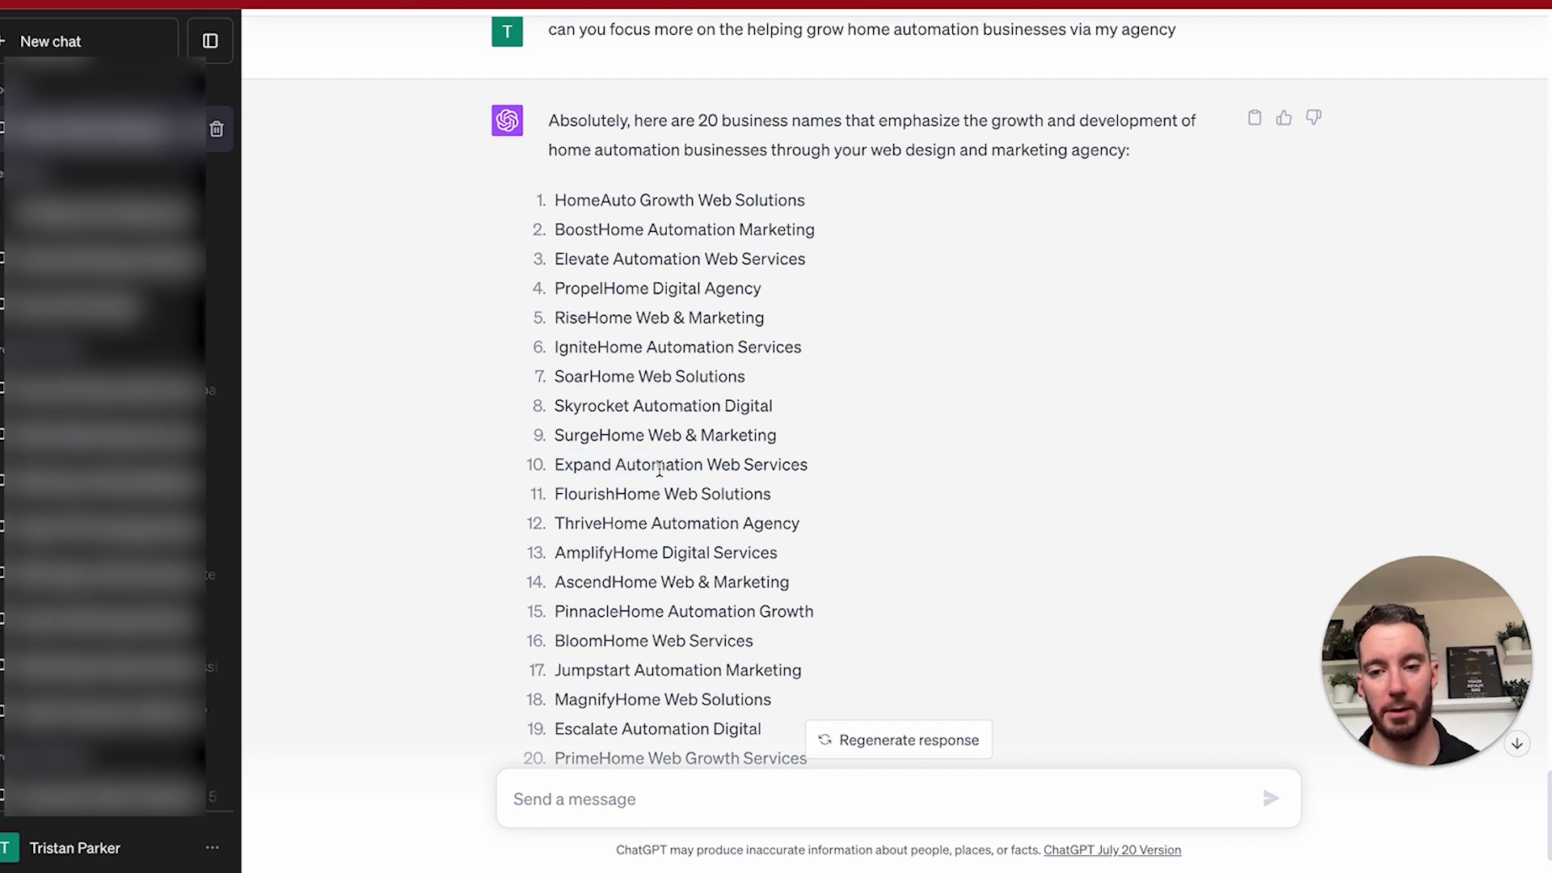
left_click_drag(703, 466, 563, 472)
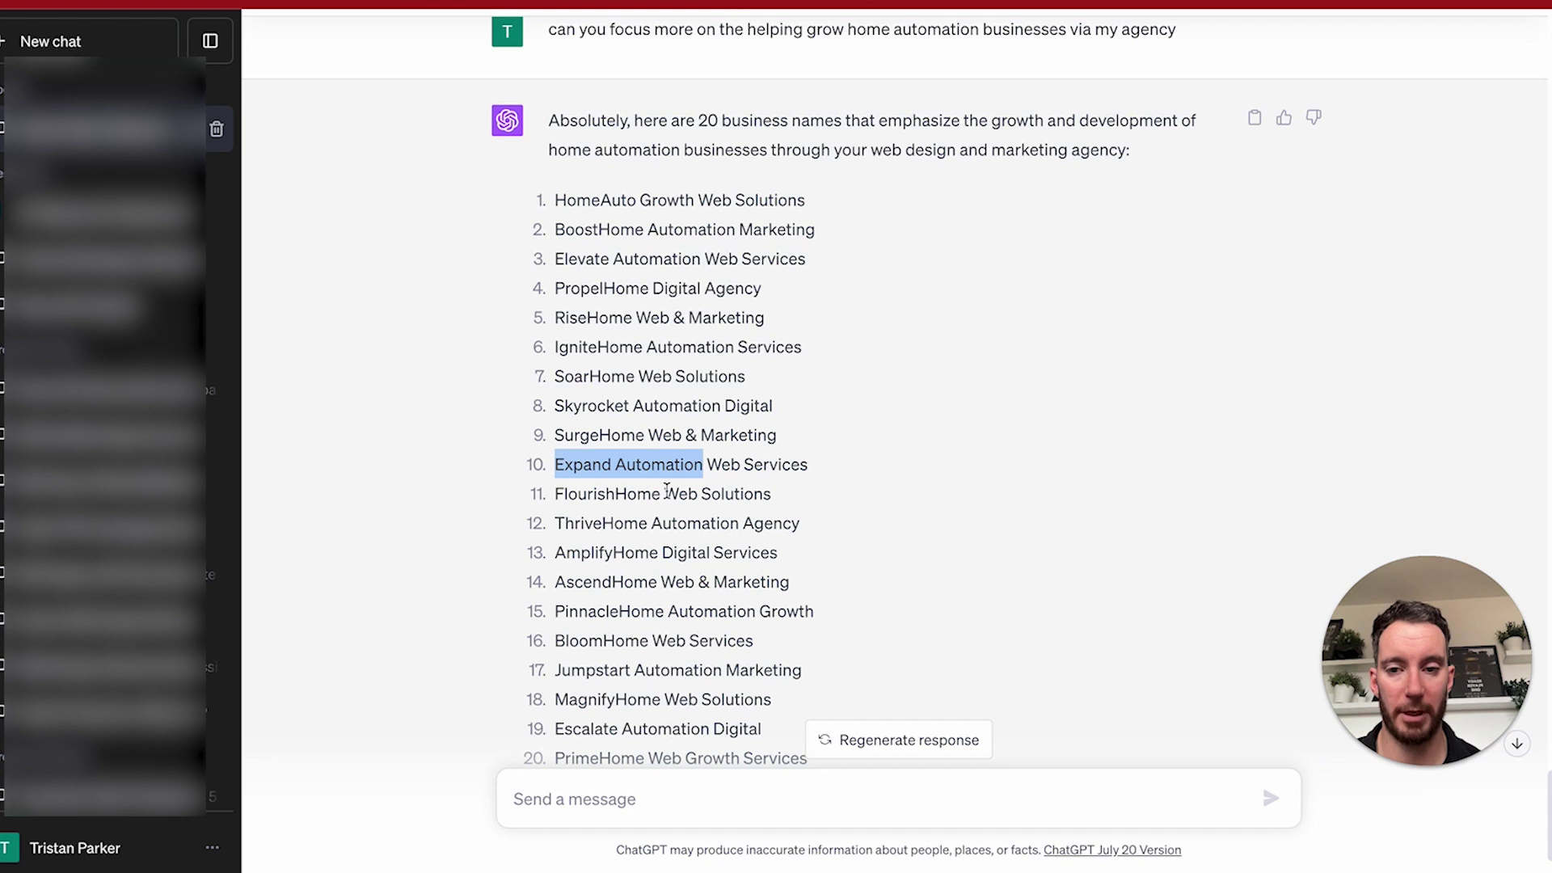
left_click_drag(646, 346, 598, 347)
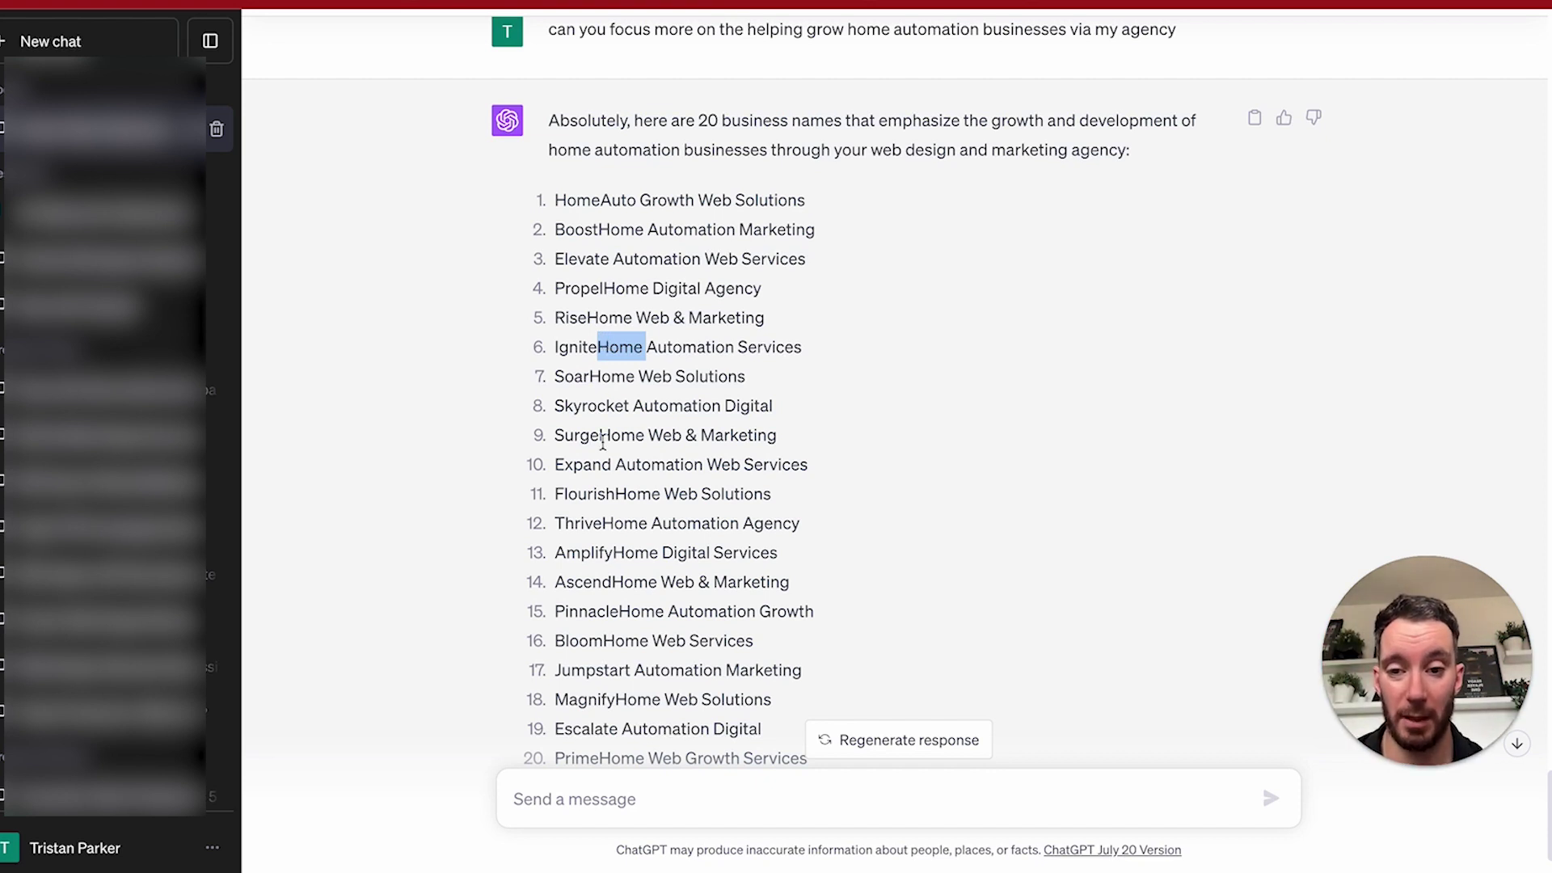
left_click_drag(704, 466, 556, 467)
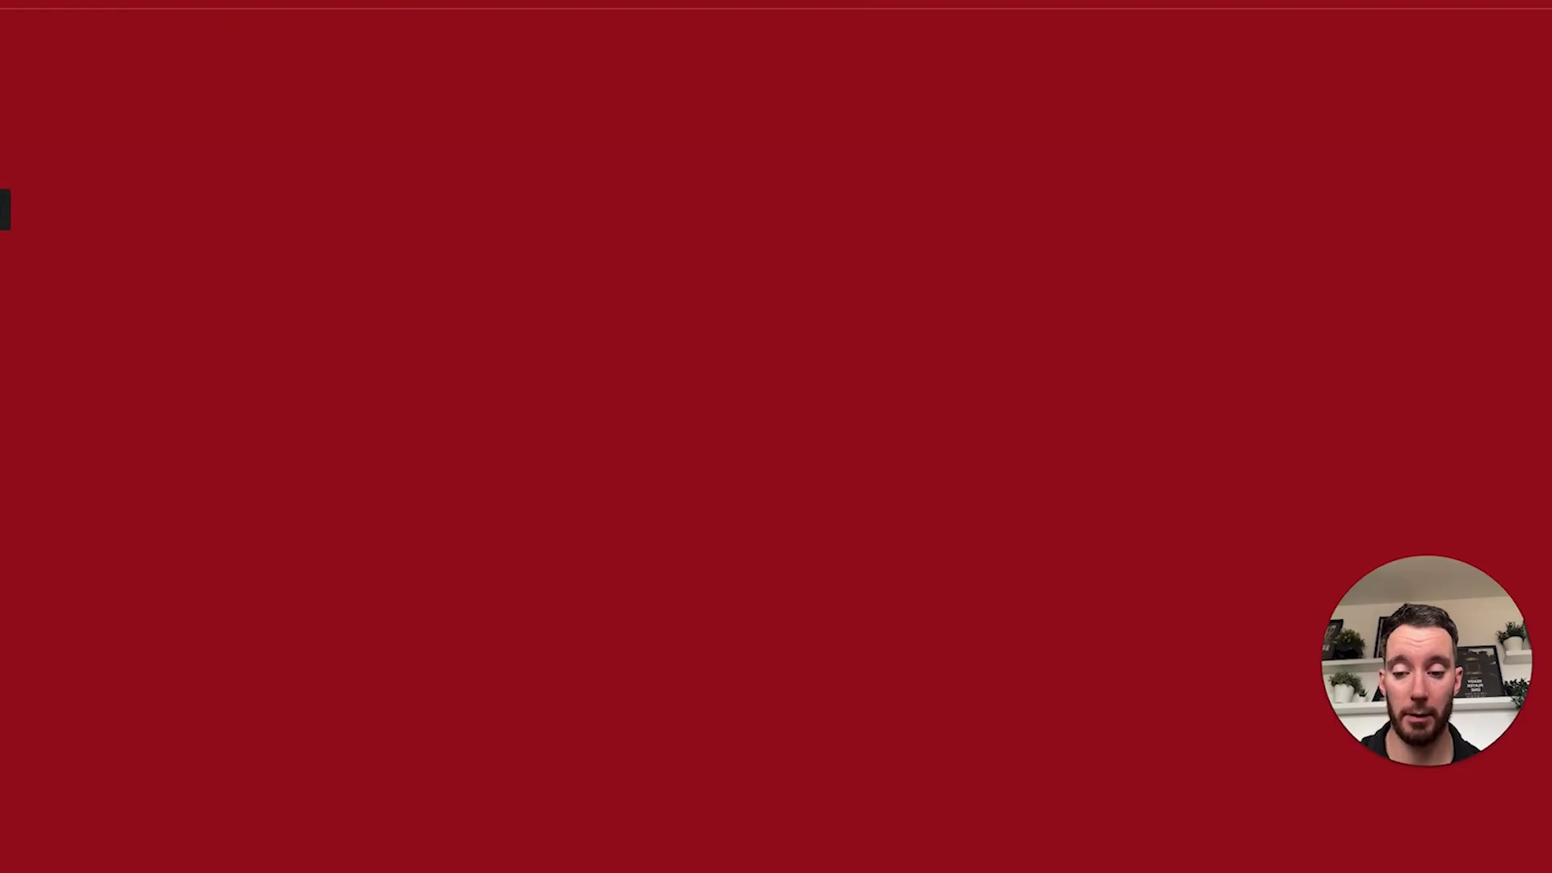
Search the web for "123 reg" in a new browser page and open the 123 Reg website.
type("123")
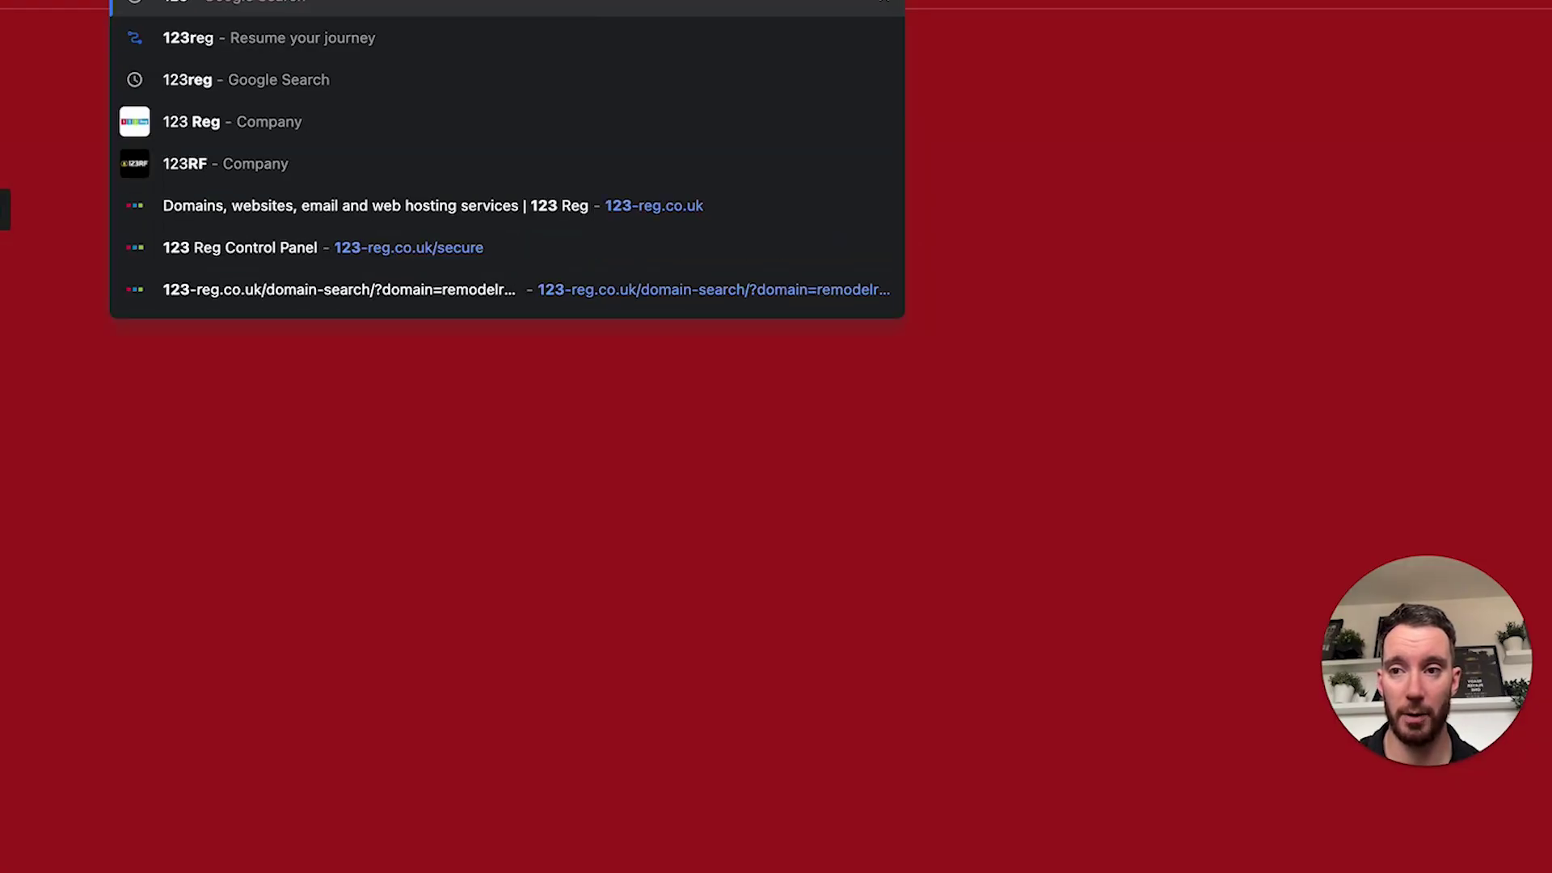
type(" reg")
key("Return")
scroll(250, 378, "down", 5)
left_click(271, 382)
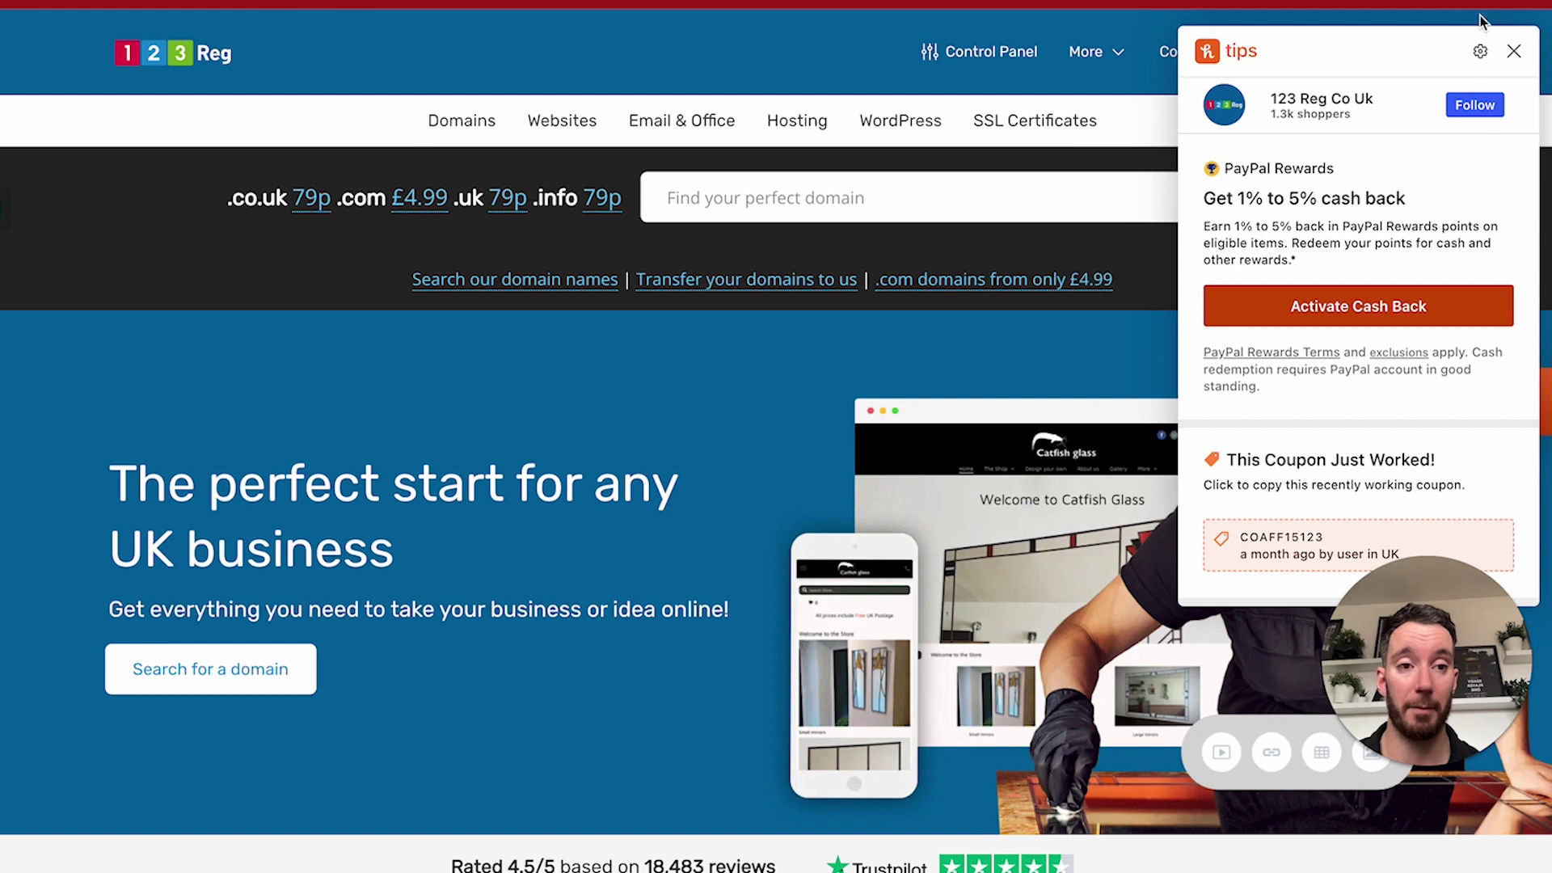
Dismiss the coupon pop-up and search for the domain "expandautomation".
left_click(1514, 53)
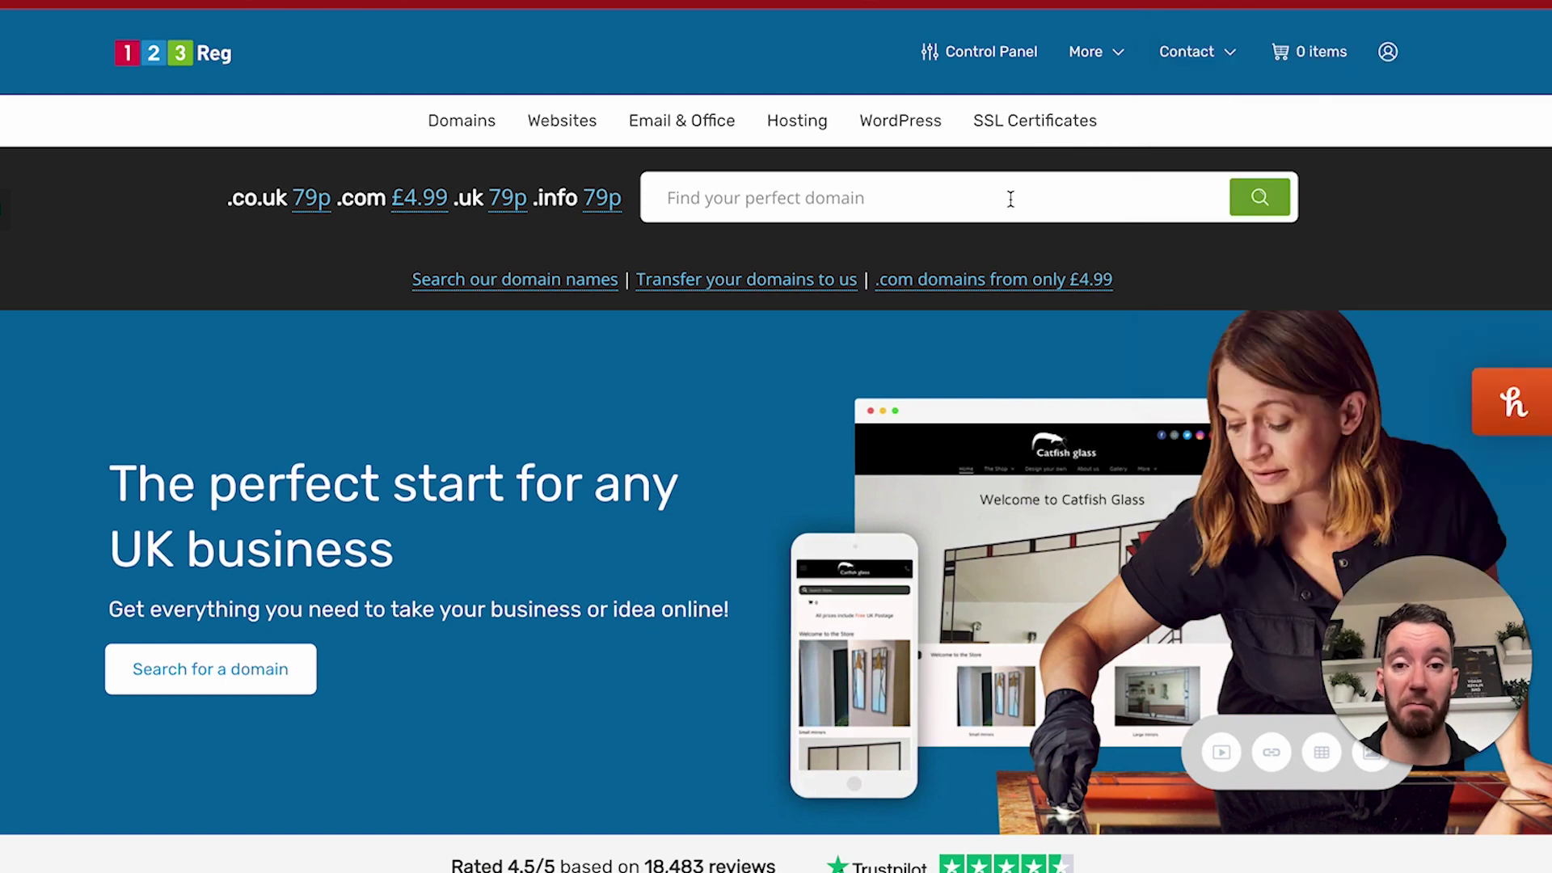
left_click(864, 198)
key("Return")
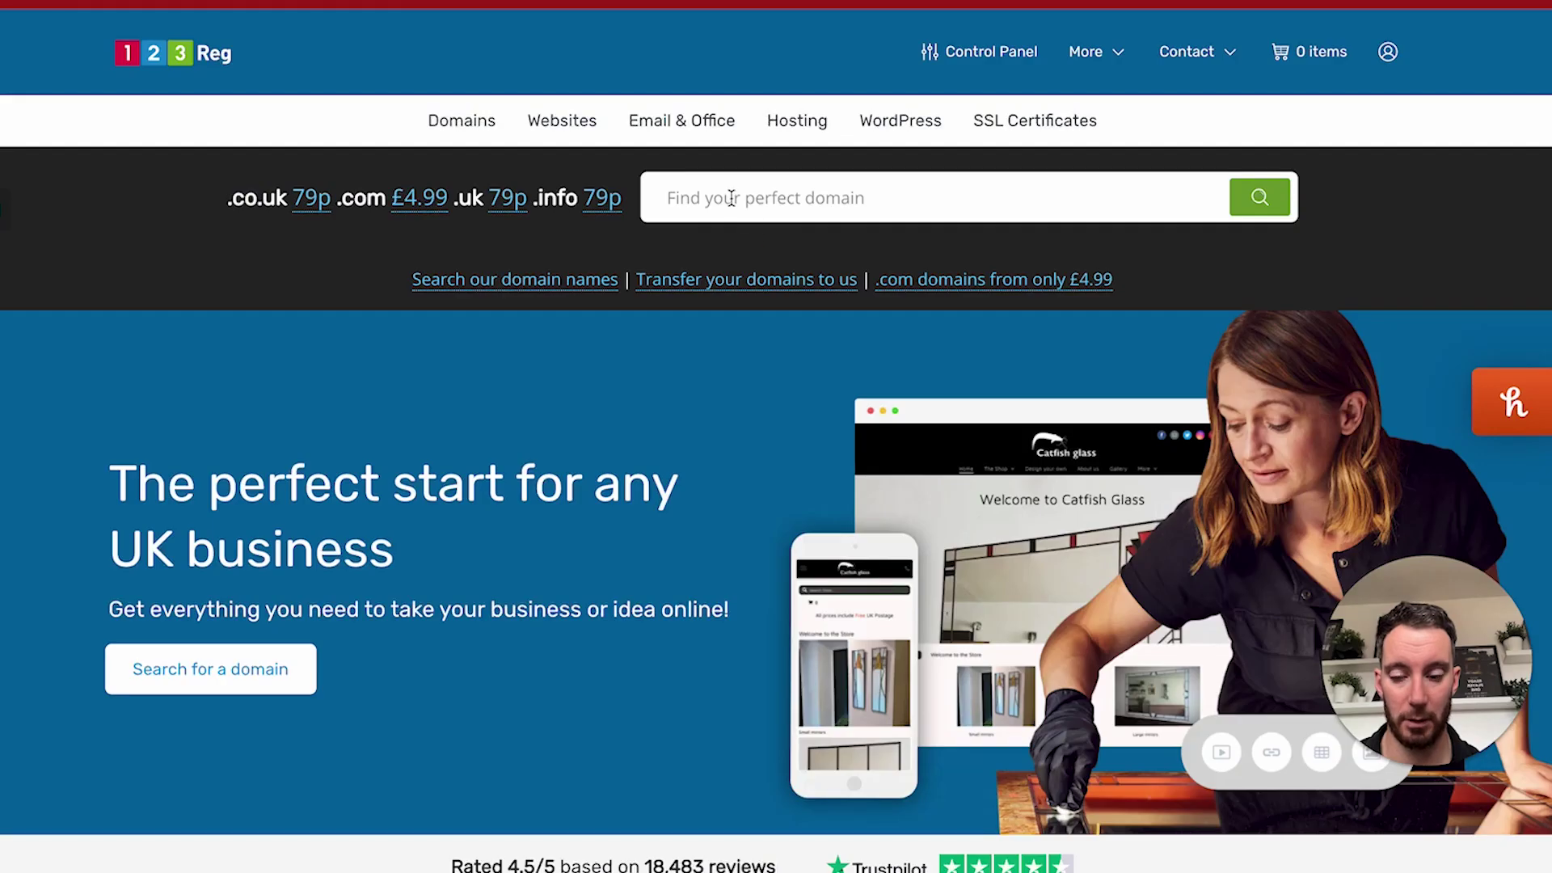
left_click(733, 199)
type("exapand")
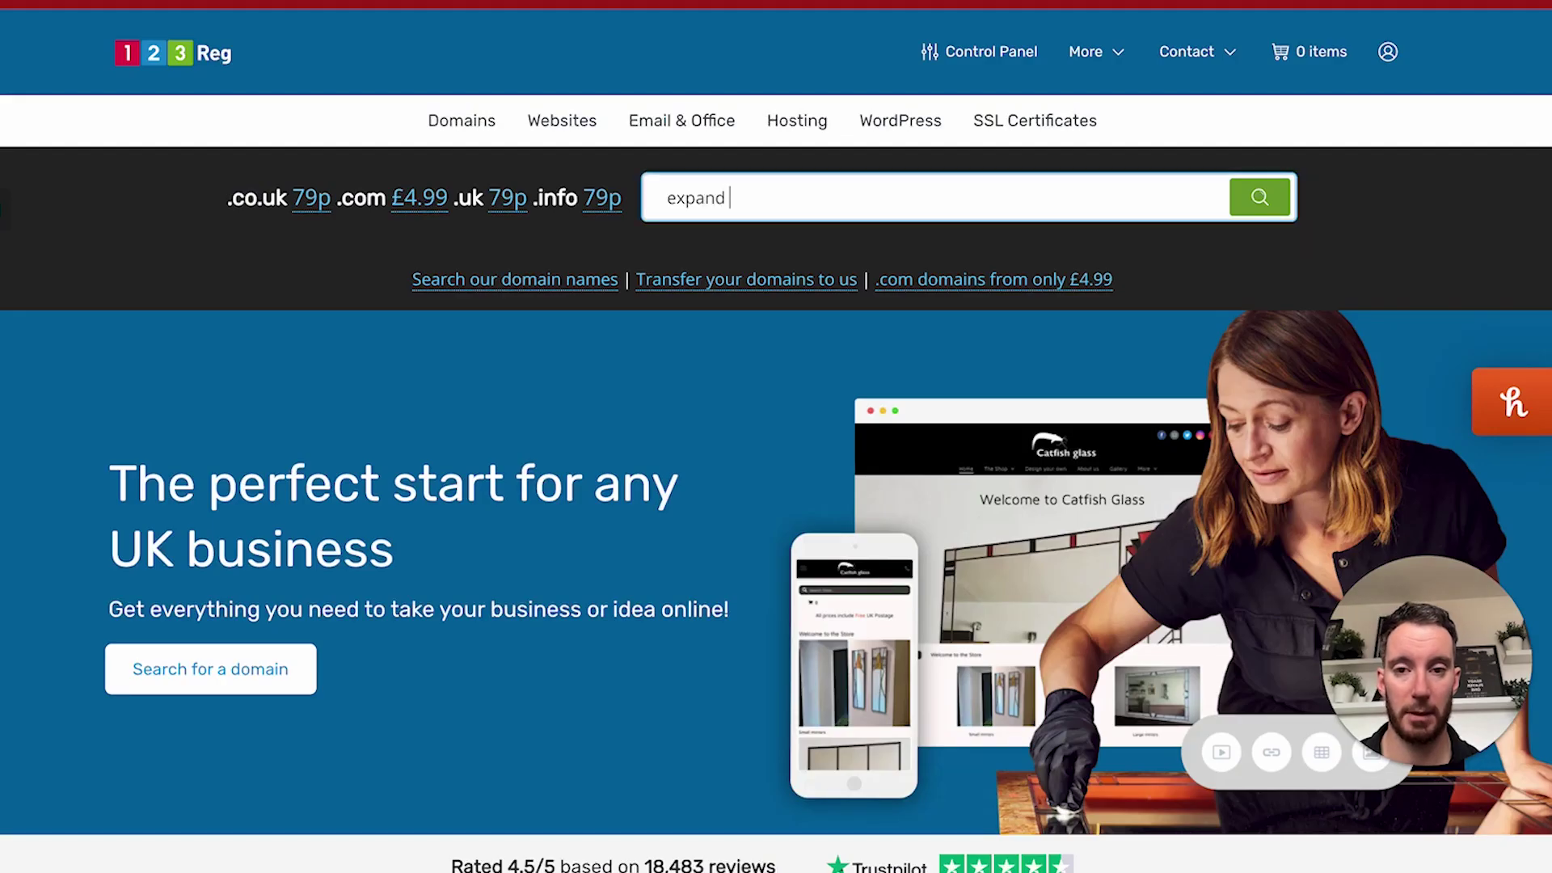
type("automation")
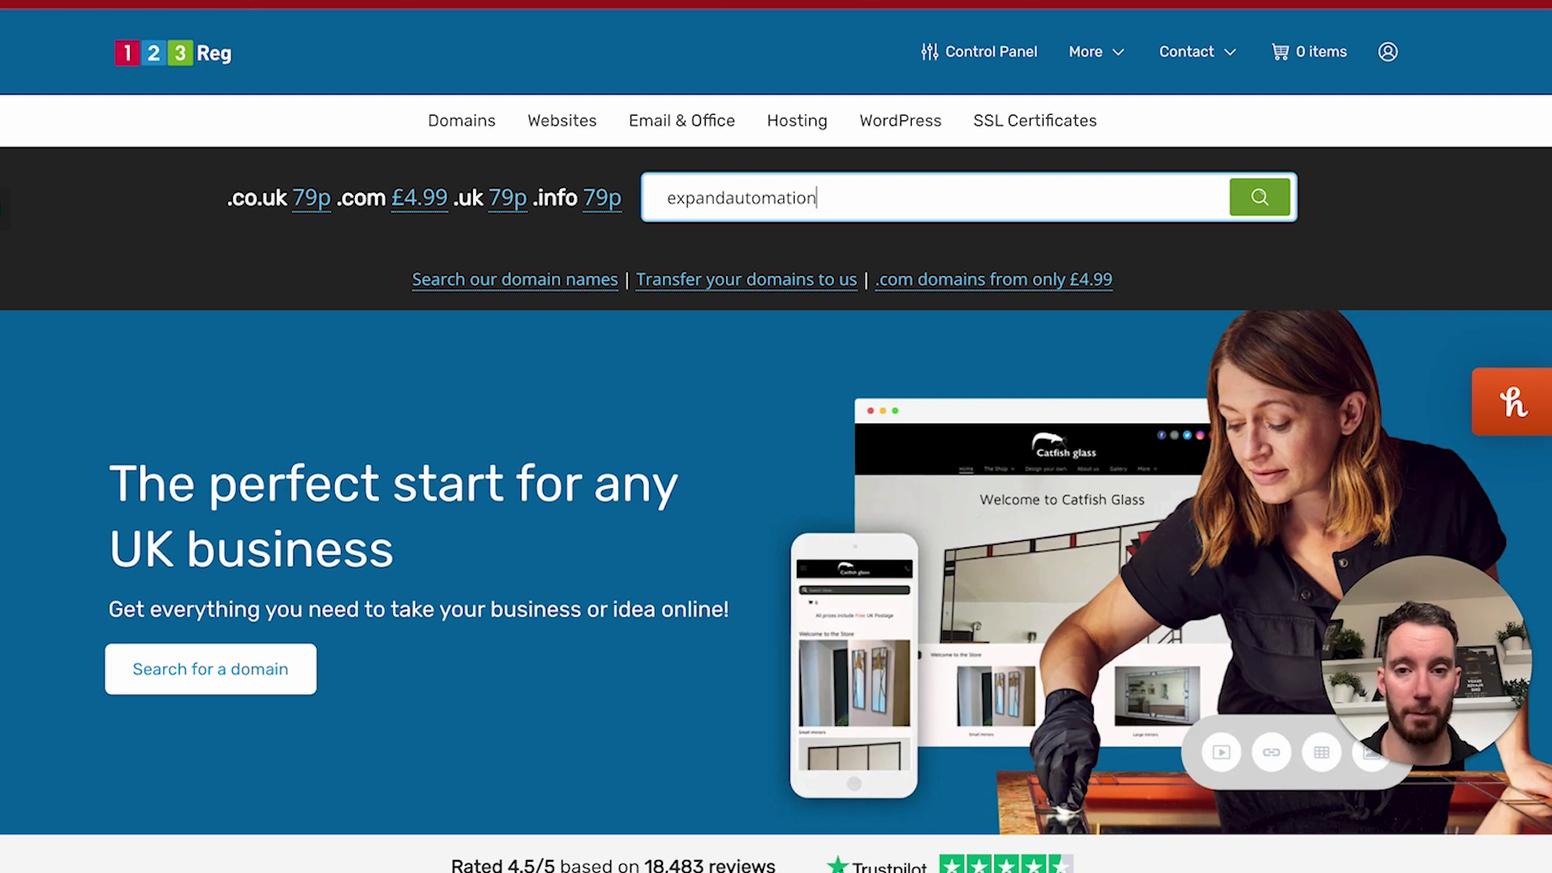
key("Return")
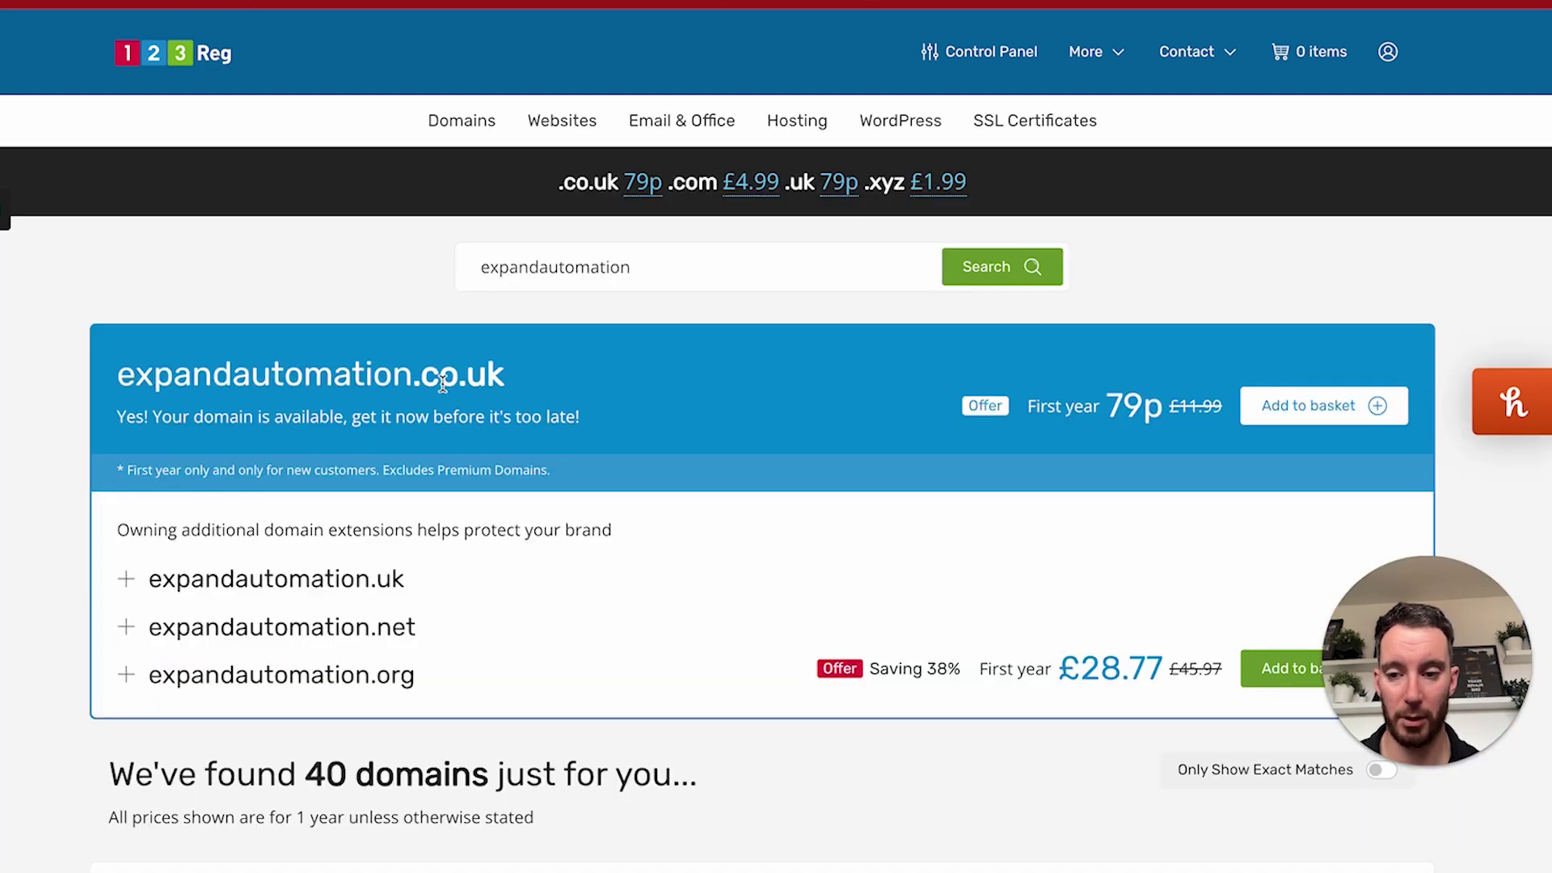
Examine the available extensions, alternative names and prices in the expandautomation domain results.
scroll(507, 366, "down", 5)
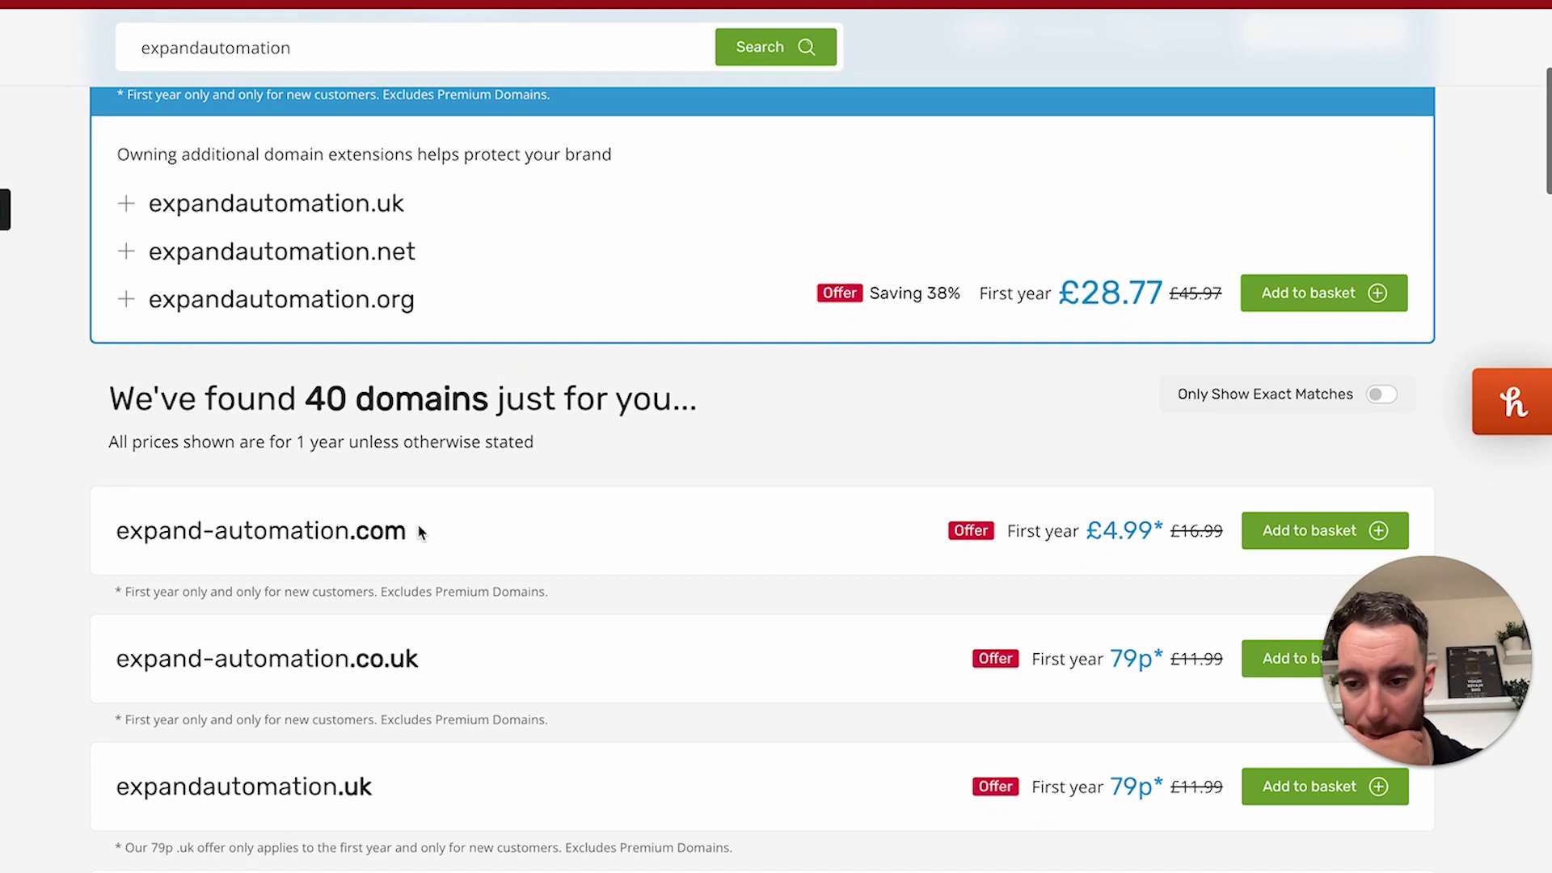
scroll(404, 538, "down", 8)
scroll(388, 544, "down", 4)
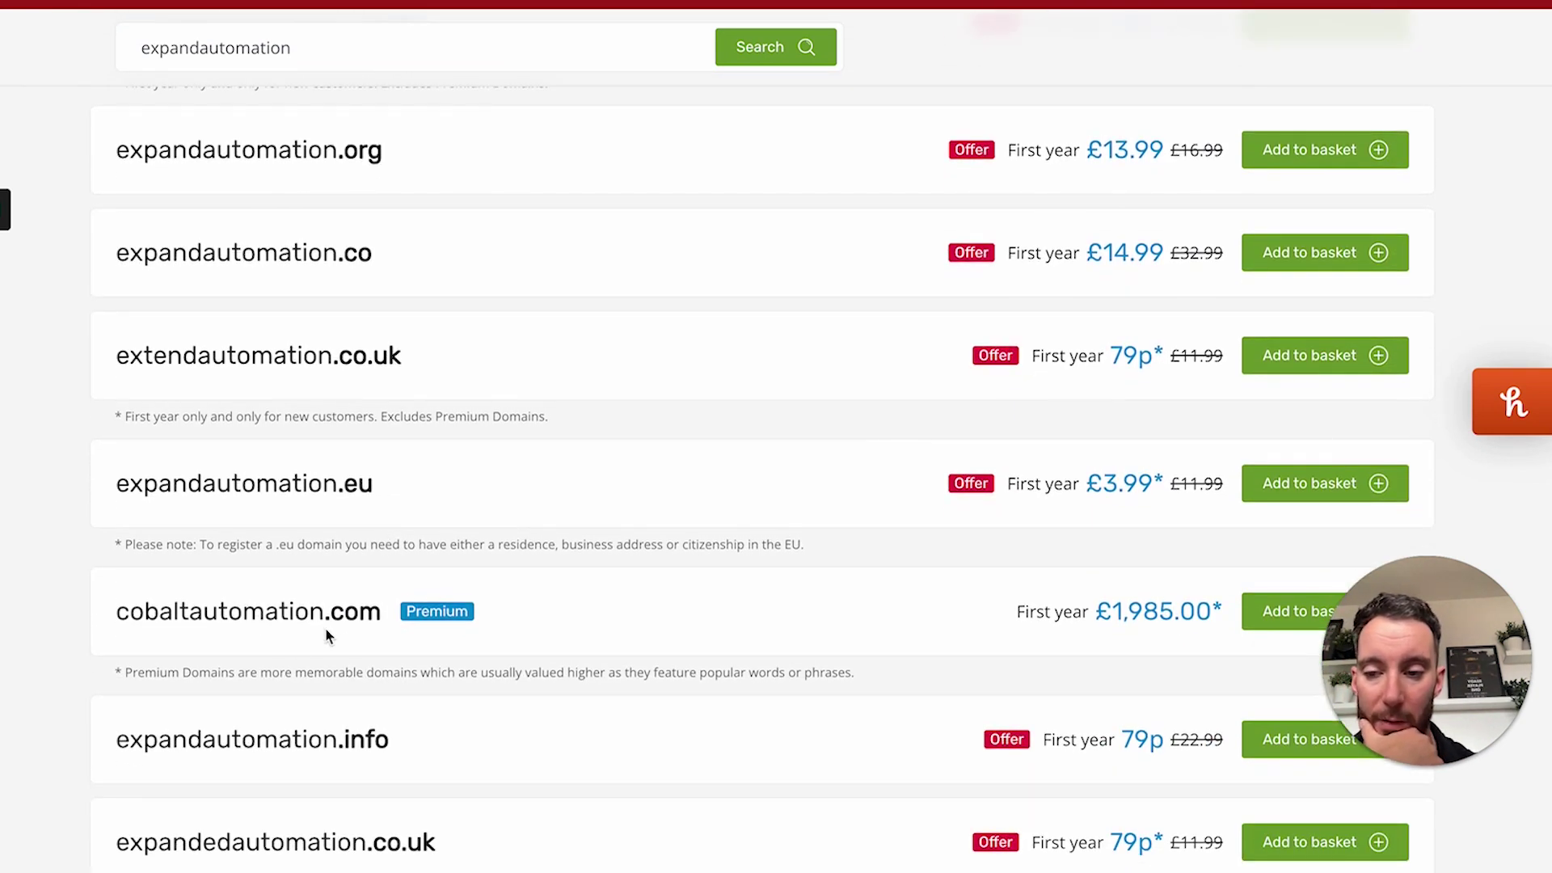
scroll(344, 641, "down", 2)
scroll(343, 641, "down", 1)
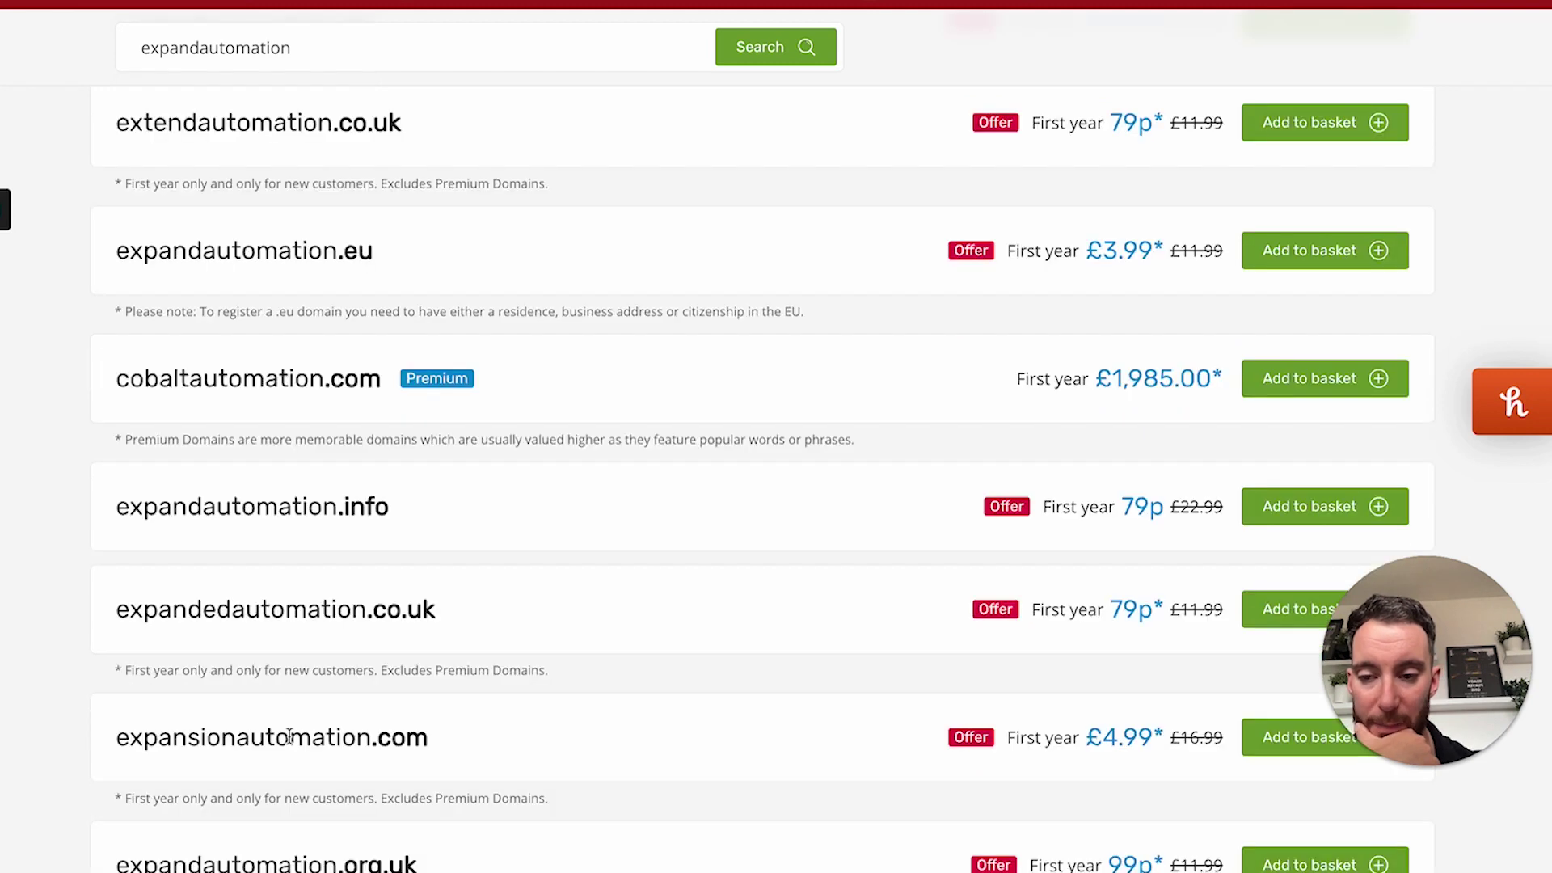
scroll(288, 736, "up", 18)
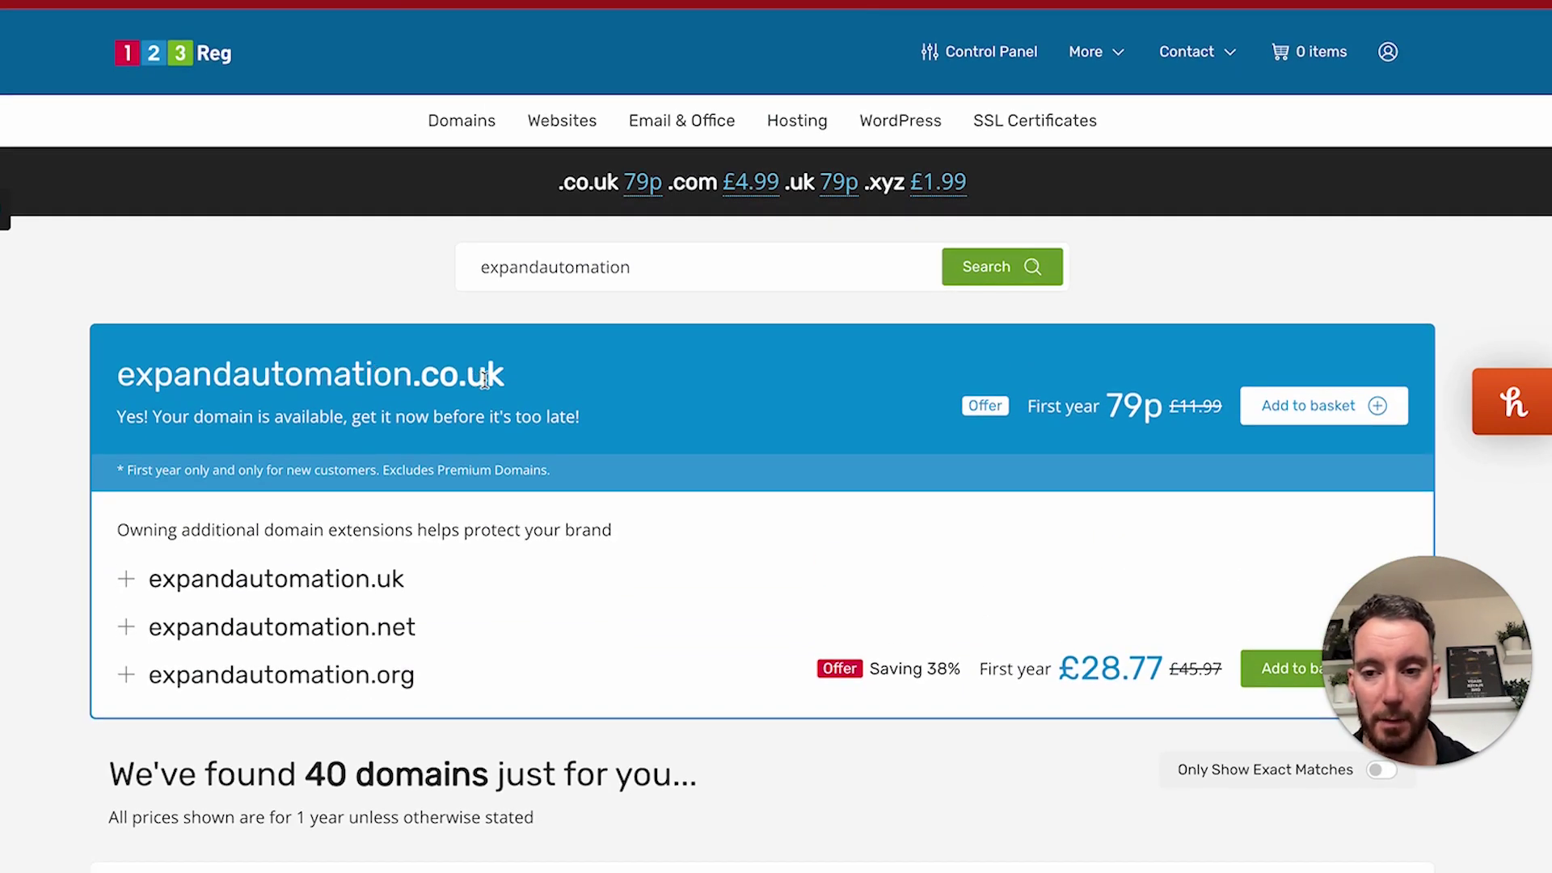
Highlight expandautomation.co.uk and compare it with the hyphenated expand-automation.com alternative.
left_click_drag(511, 386, 117, 382)
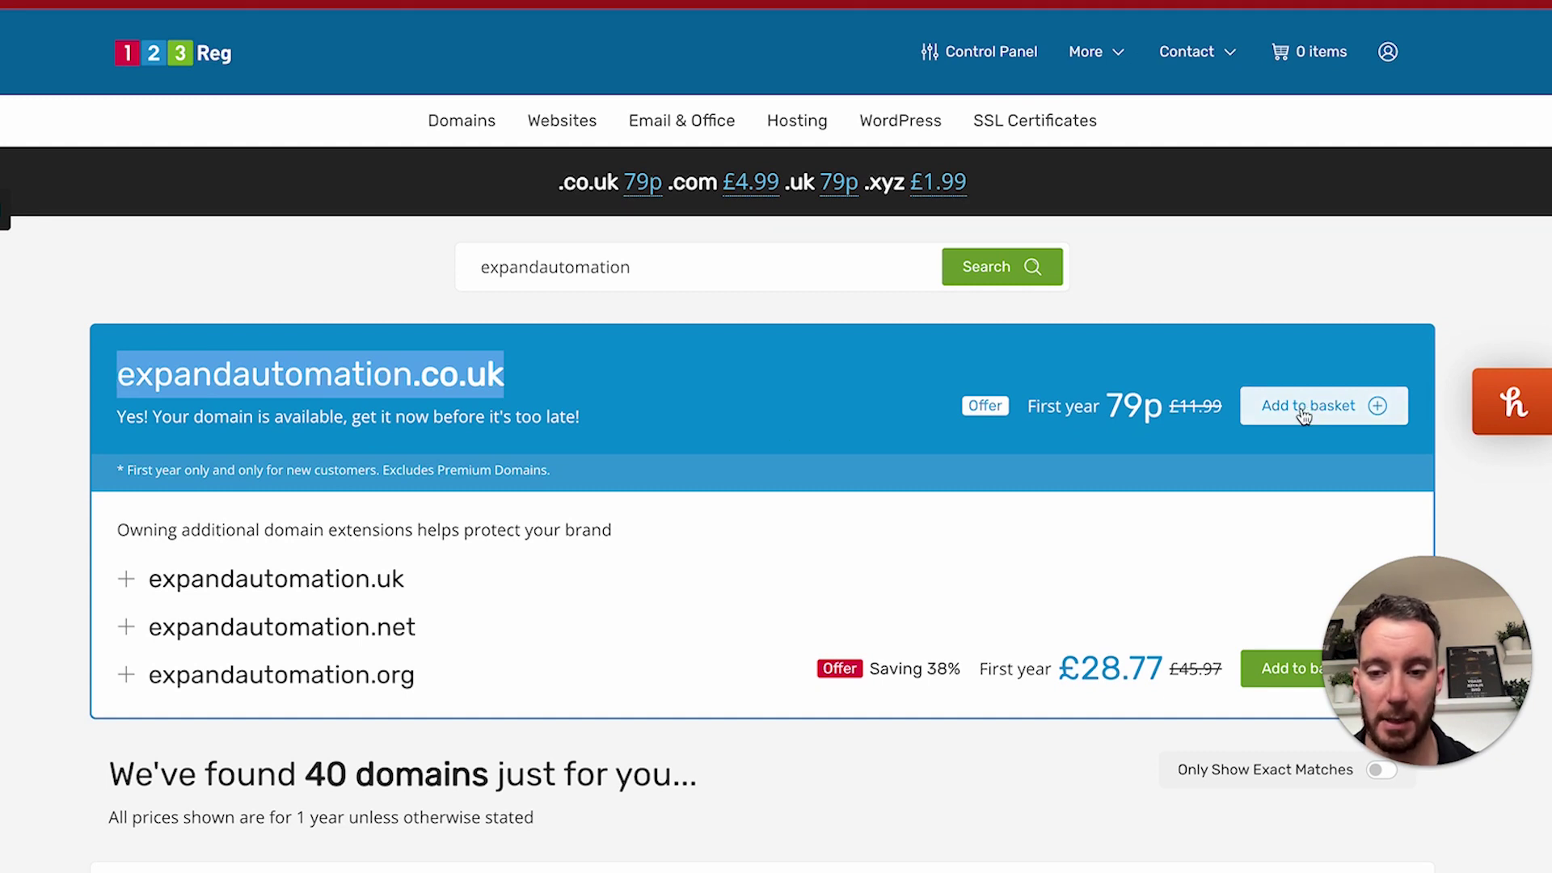
scroll(1094, 444, "down", 5)
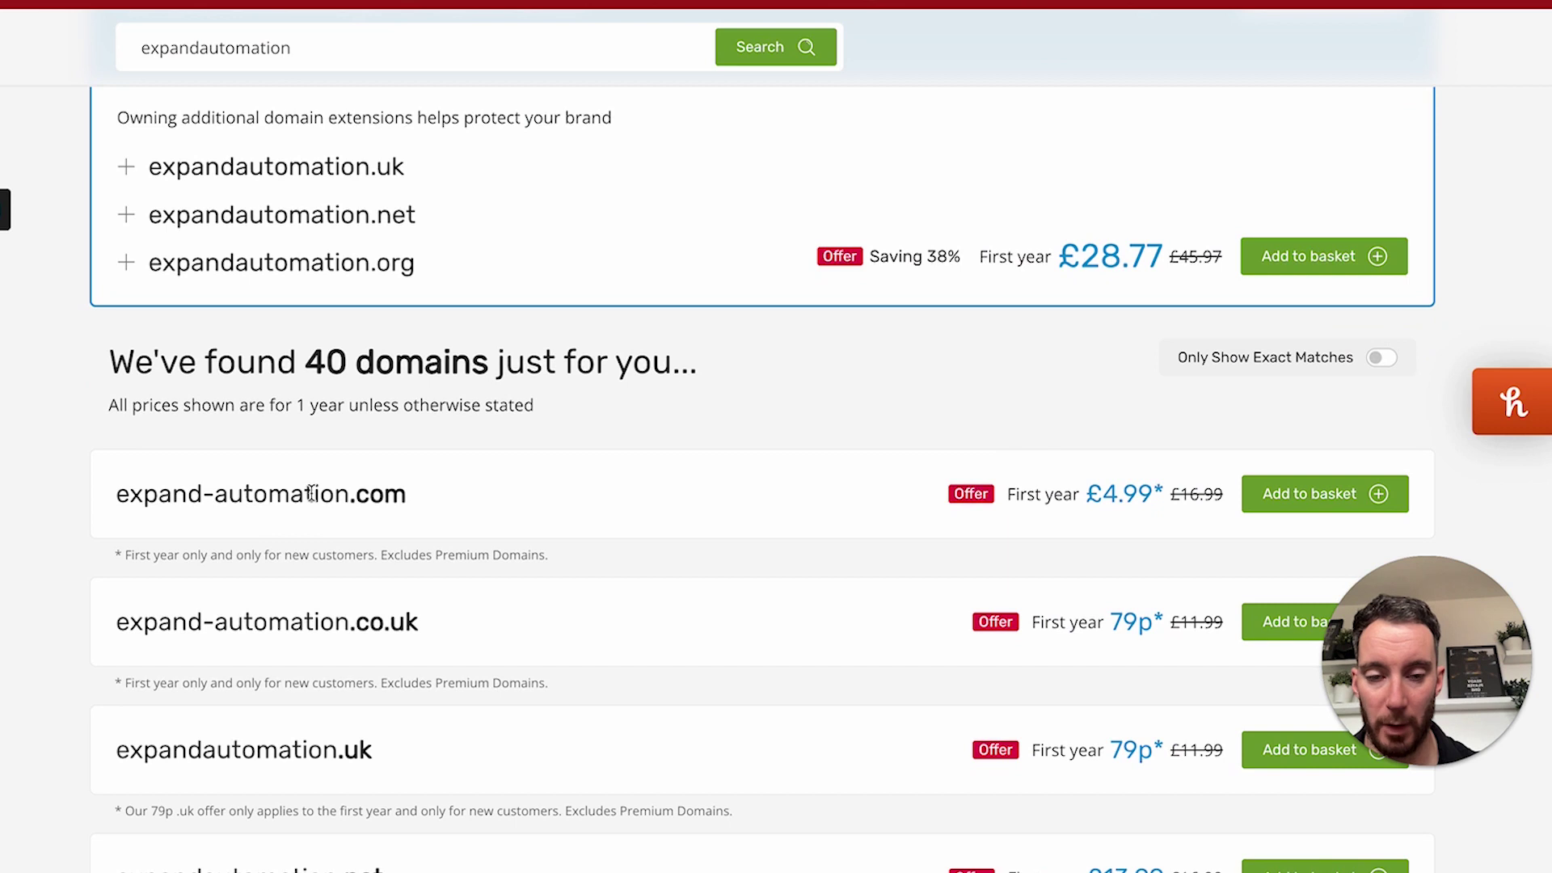
left_click_drag(215, 496, 204, 495)
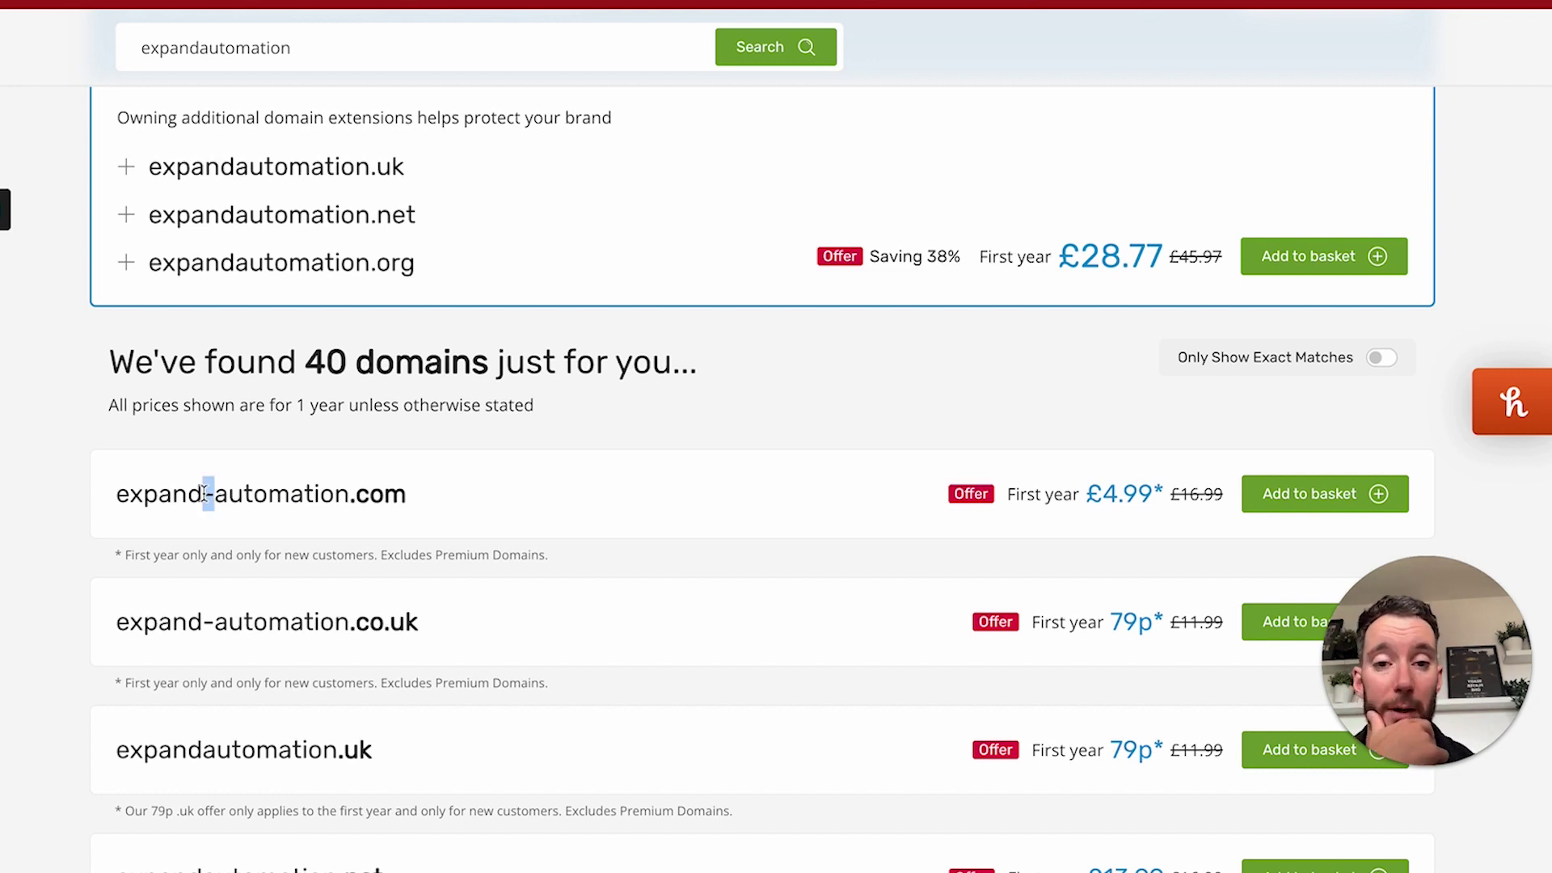
scroll(204, 496, "up", 5)
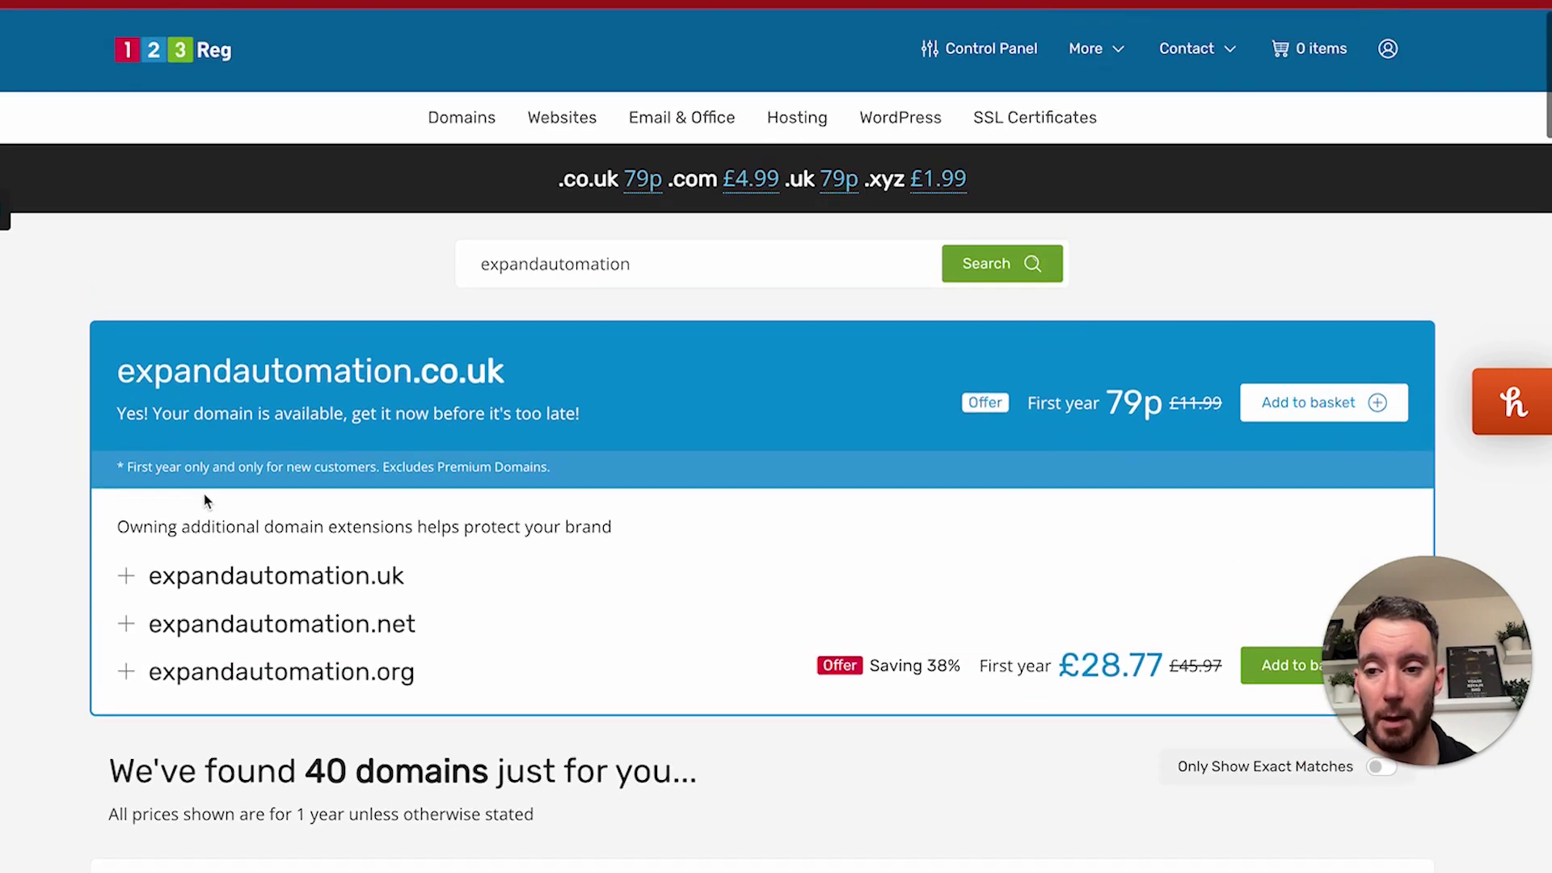
left_click_drag(504, 376, 118, 376)
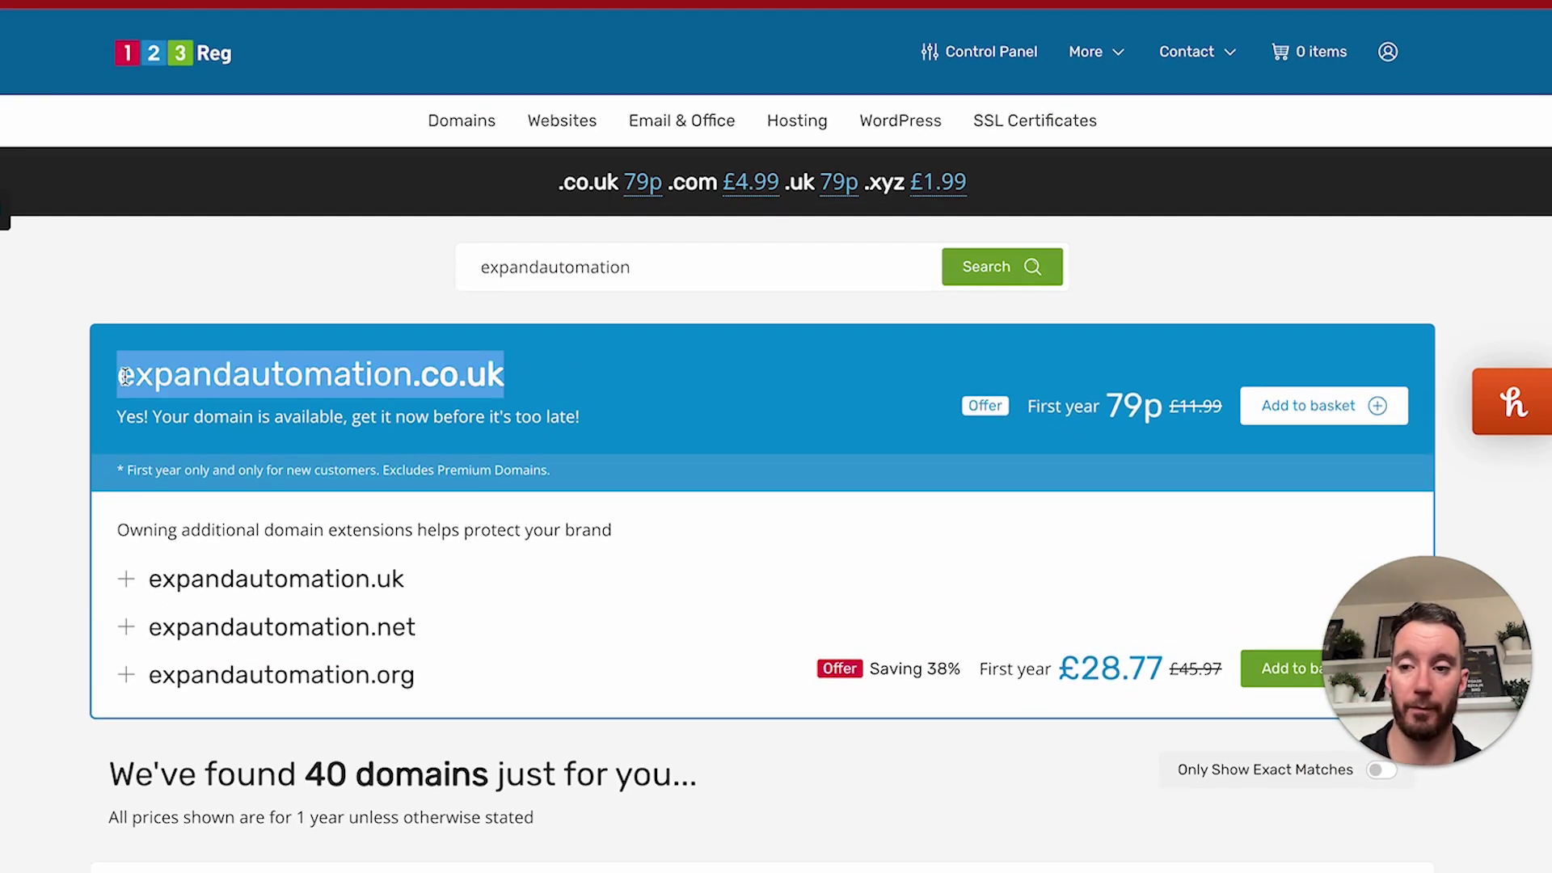
left_click(1299, 417)
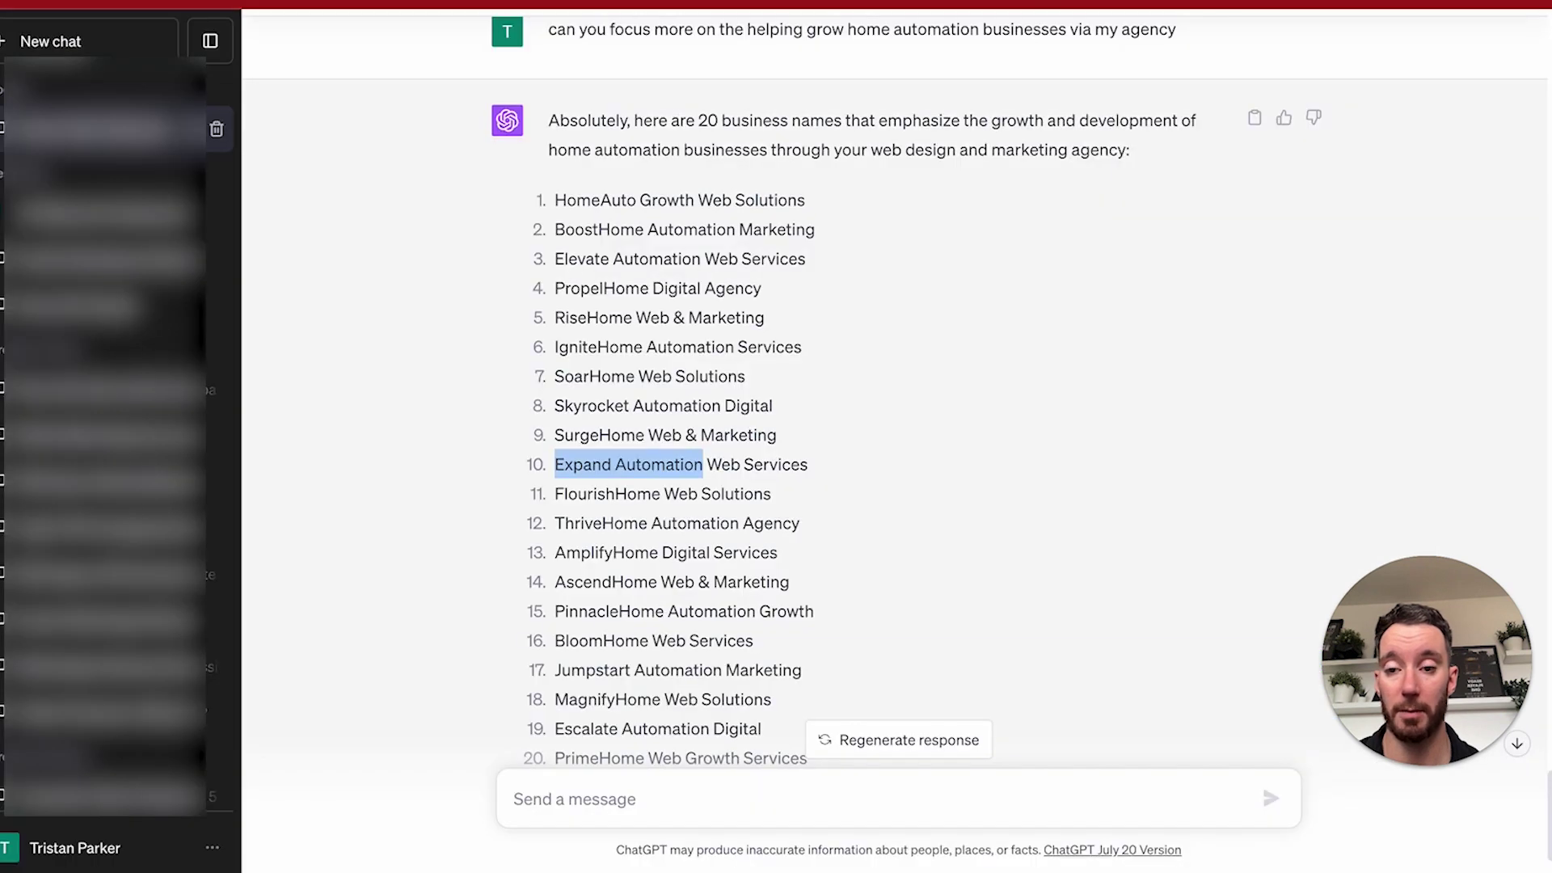
In ChatGPT, send "Great I like Expand Automation. Based on everything you know, can you write me a tagline for my business name".
left_click(595, 788)
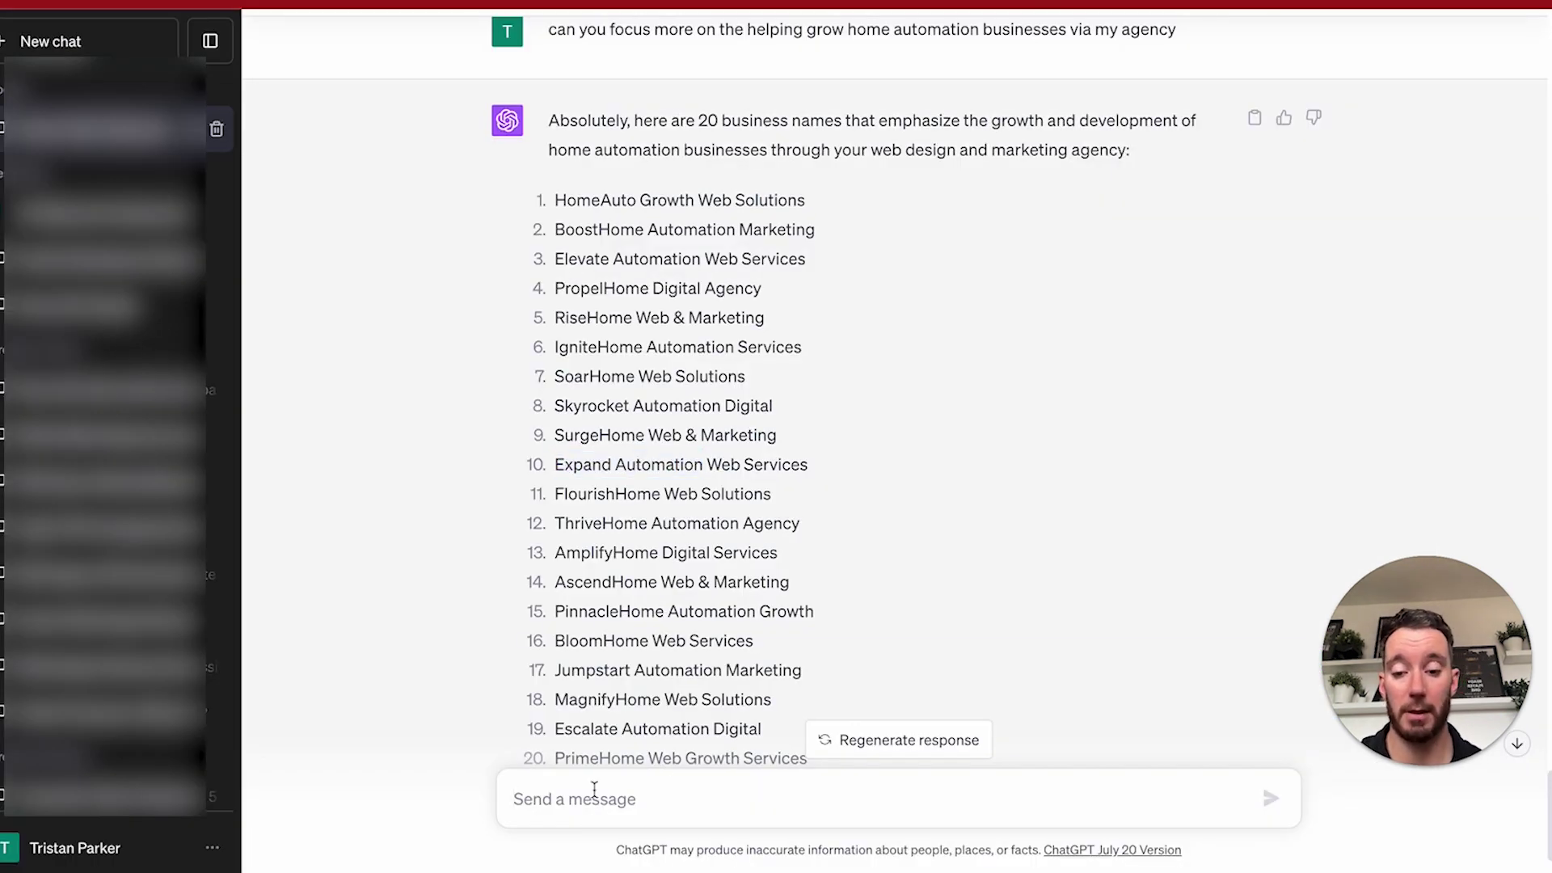
left_click(594, 788)
type("Grea")
type("t I like ")
type("Exapnd ")
type("Auto")
type("mation. Based on")
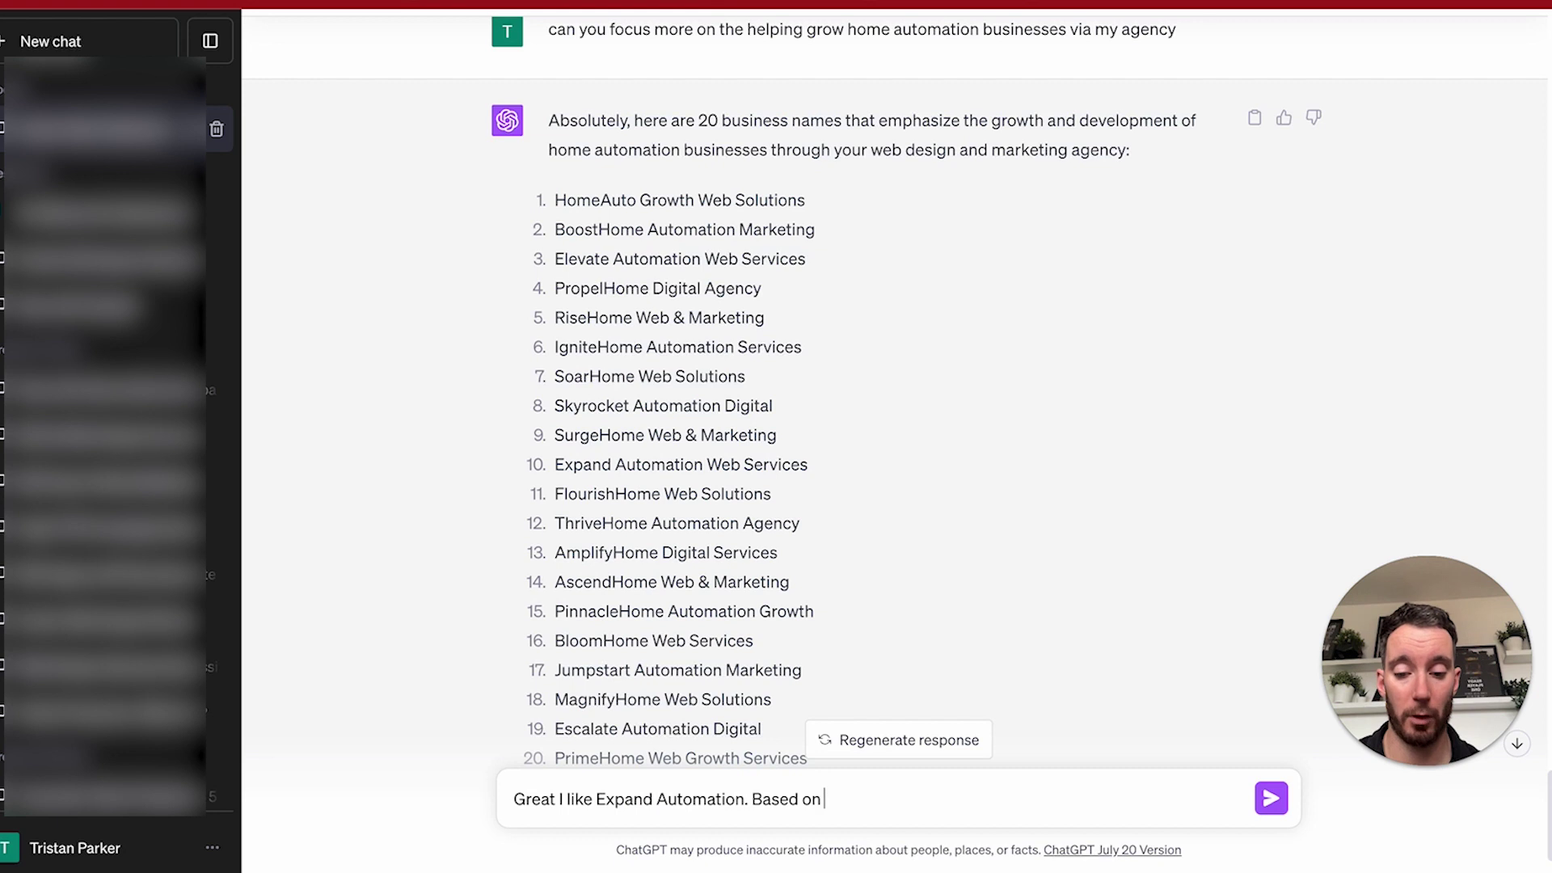
type(" everything you kn")
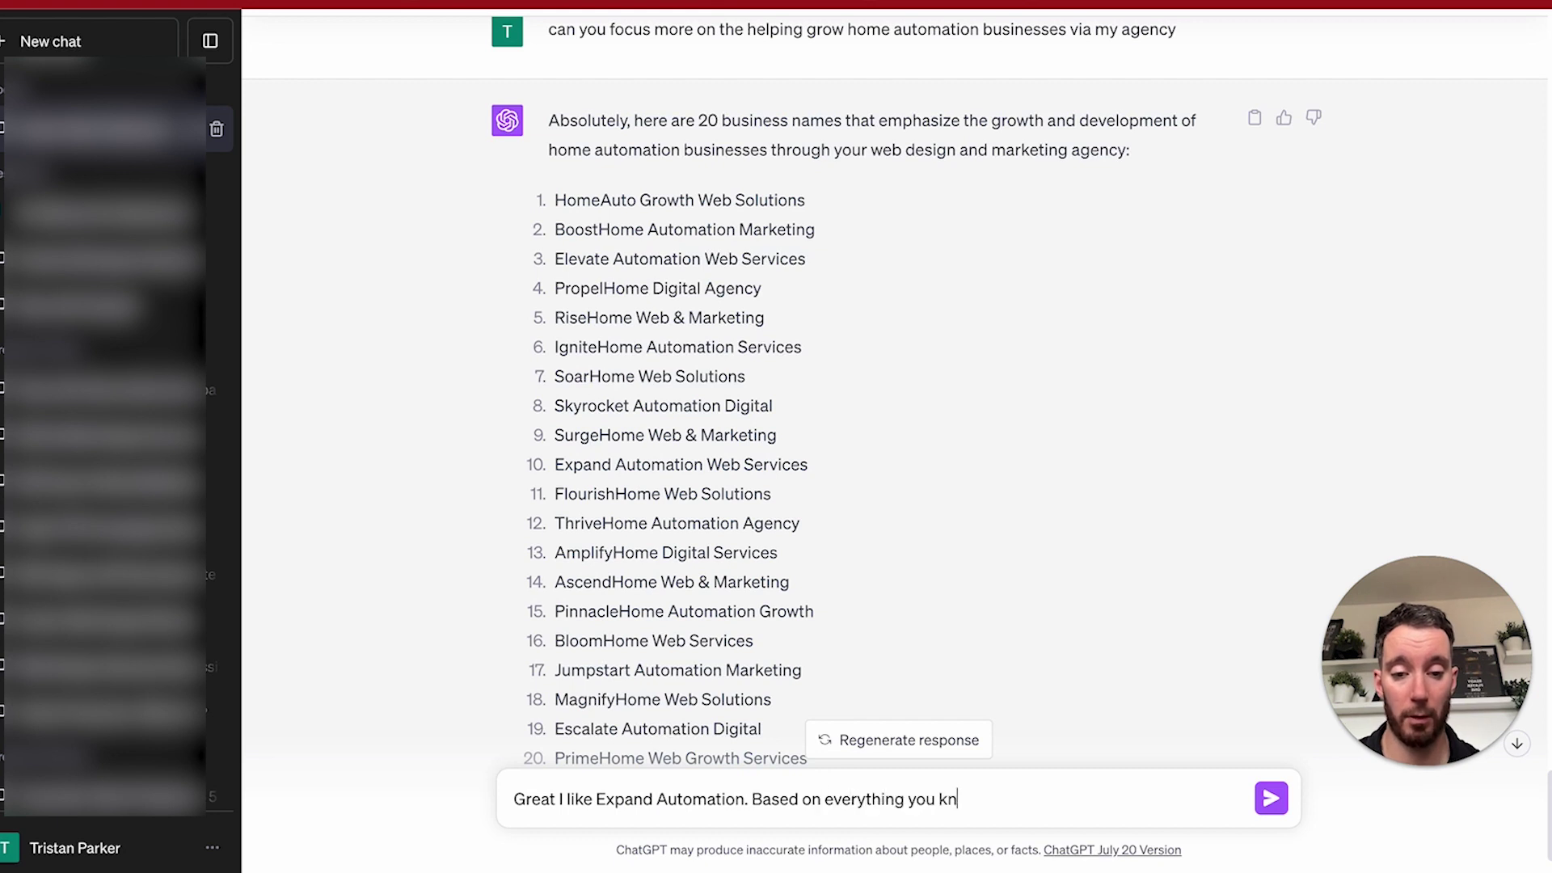
type("ow, can you write m")
key("BackSpace")
type("e a tagline ")
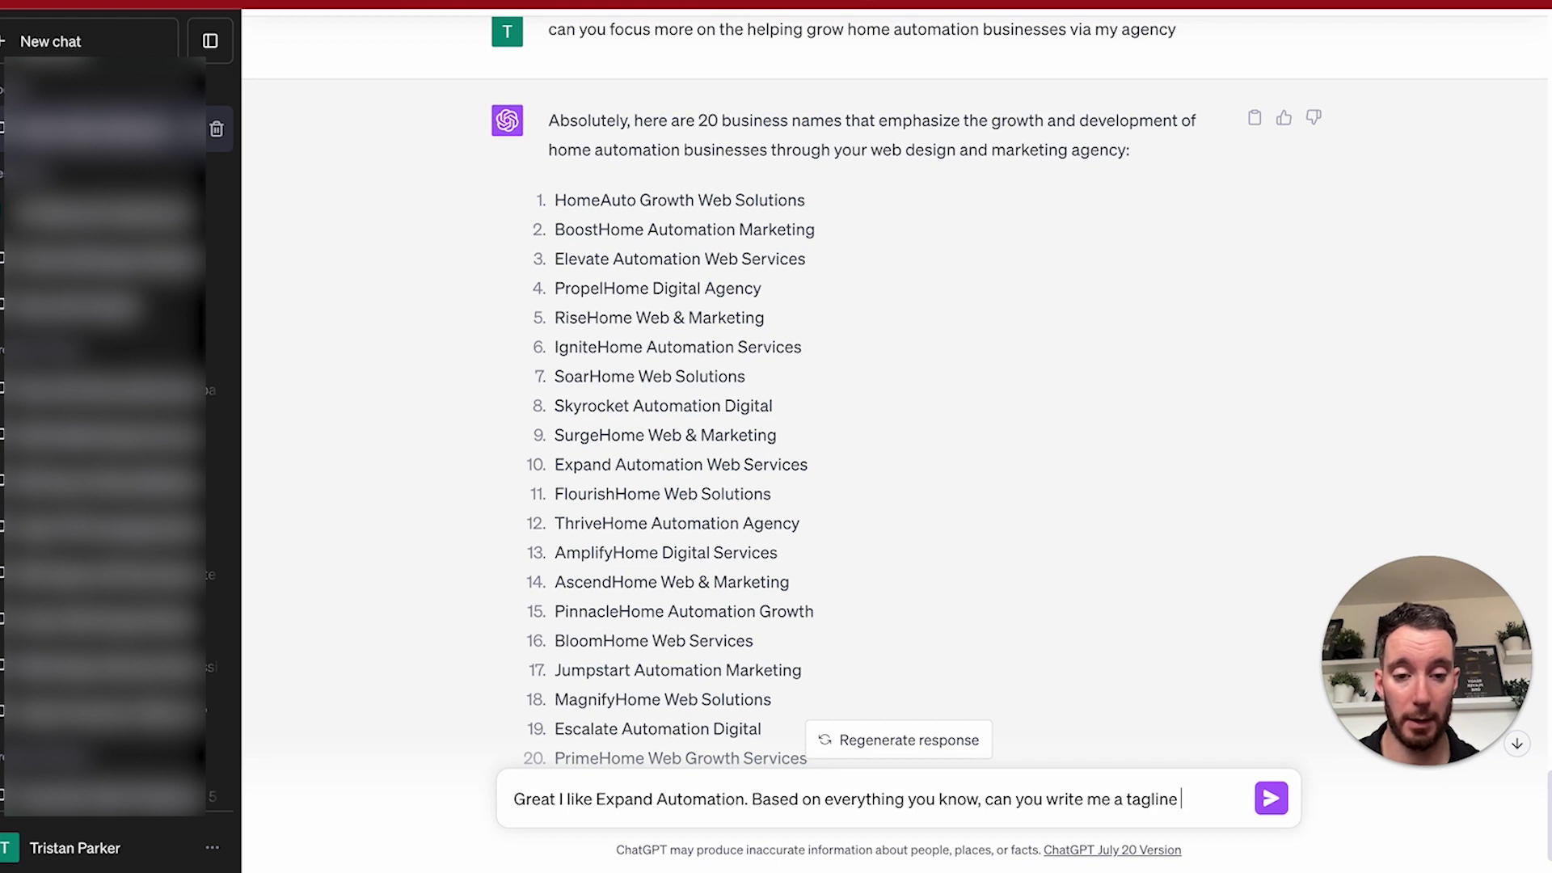
type("for")
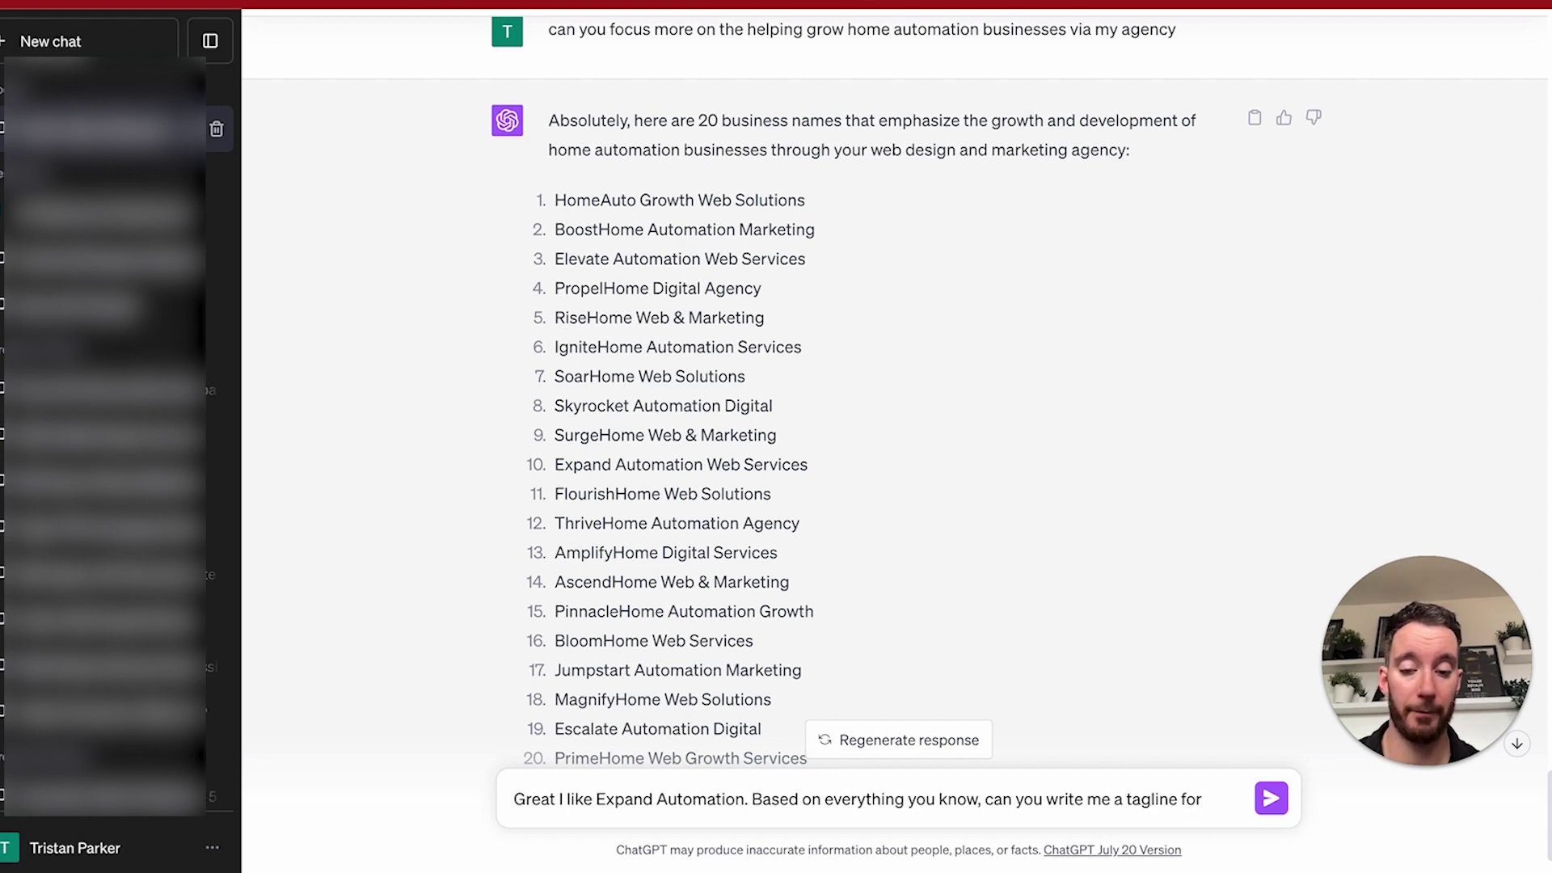
type(" by my business name")
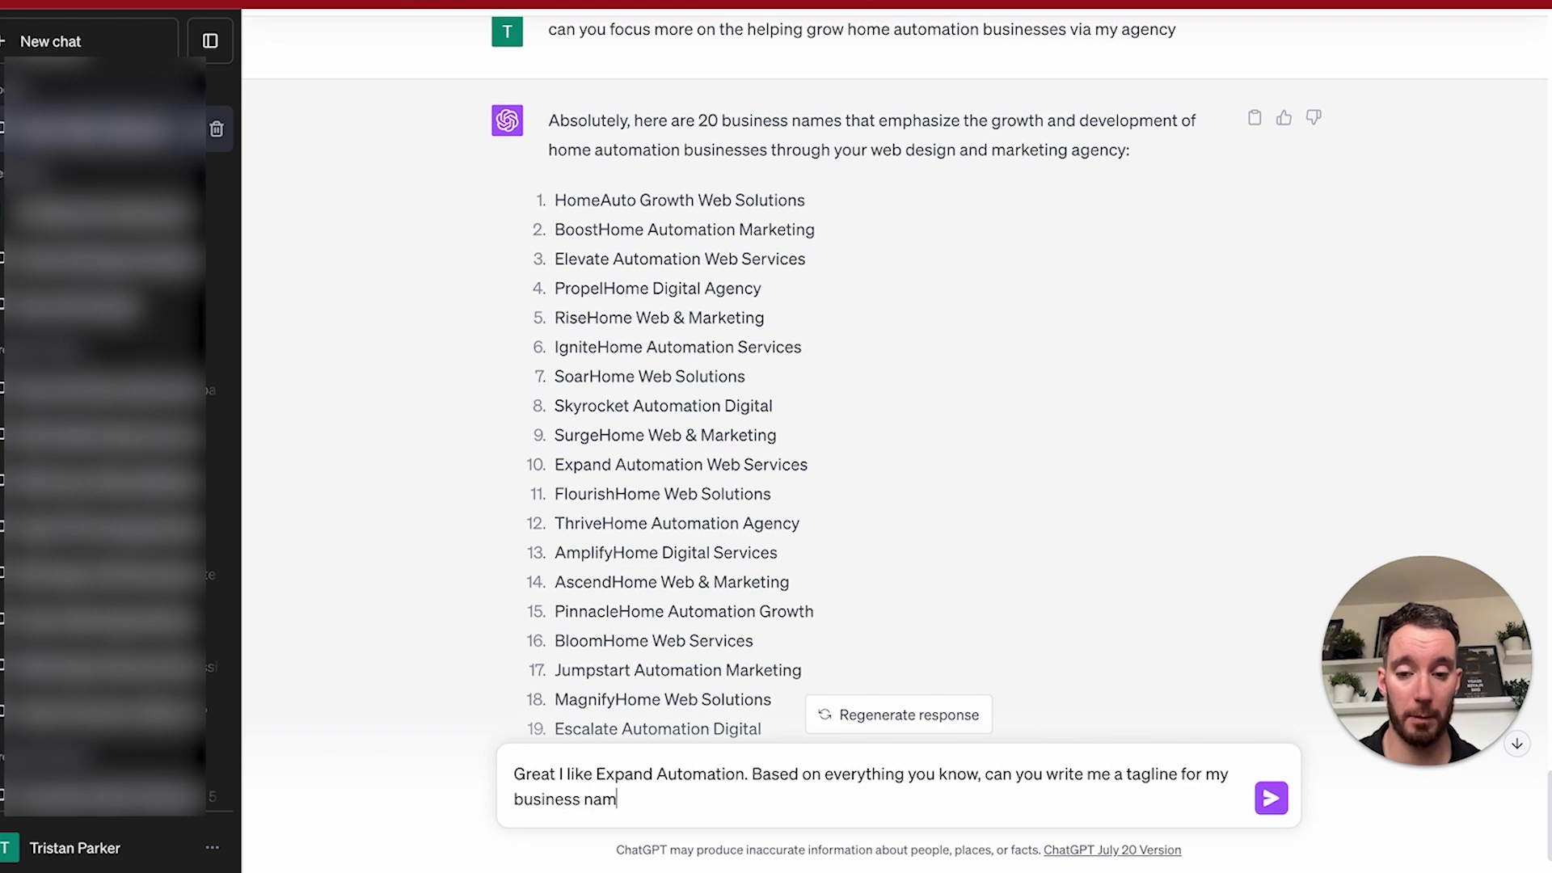
key("Return")
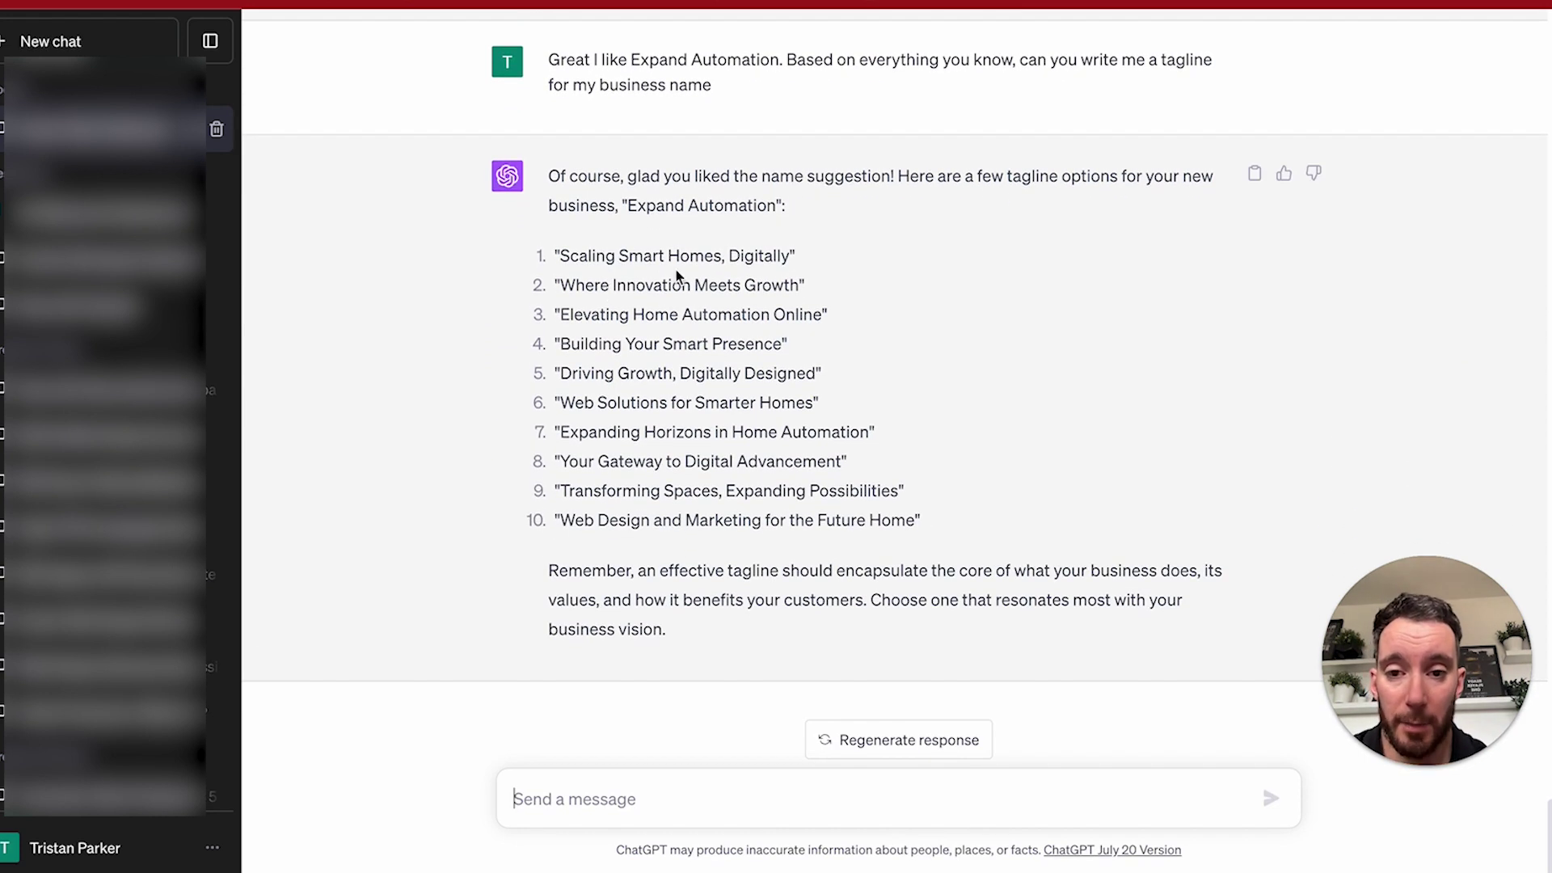
Compare the suggested taglines, highlighting "Elevating Home Automation Online" and "Web Solutions for Smarter Homes" as candidates.
double_click(738, 259)
left_click_drag(563, 283, 564, 318)
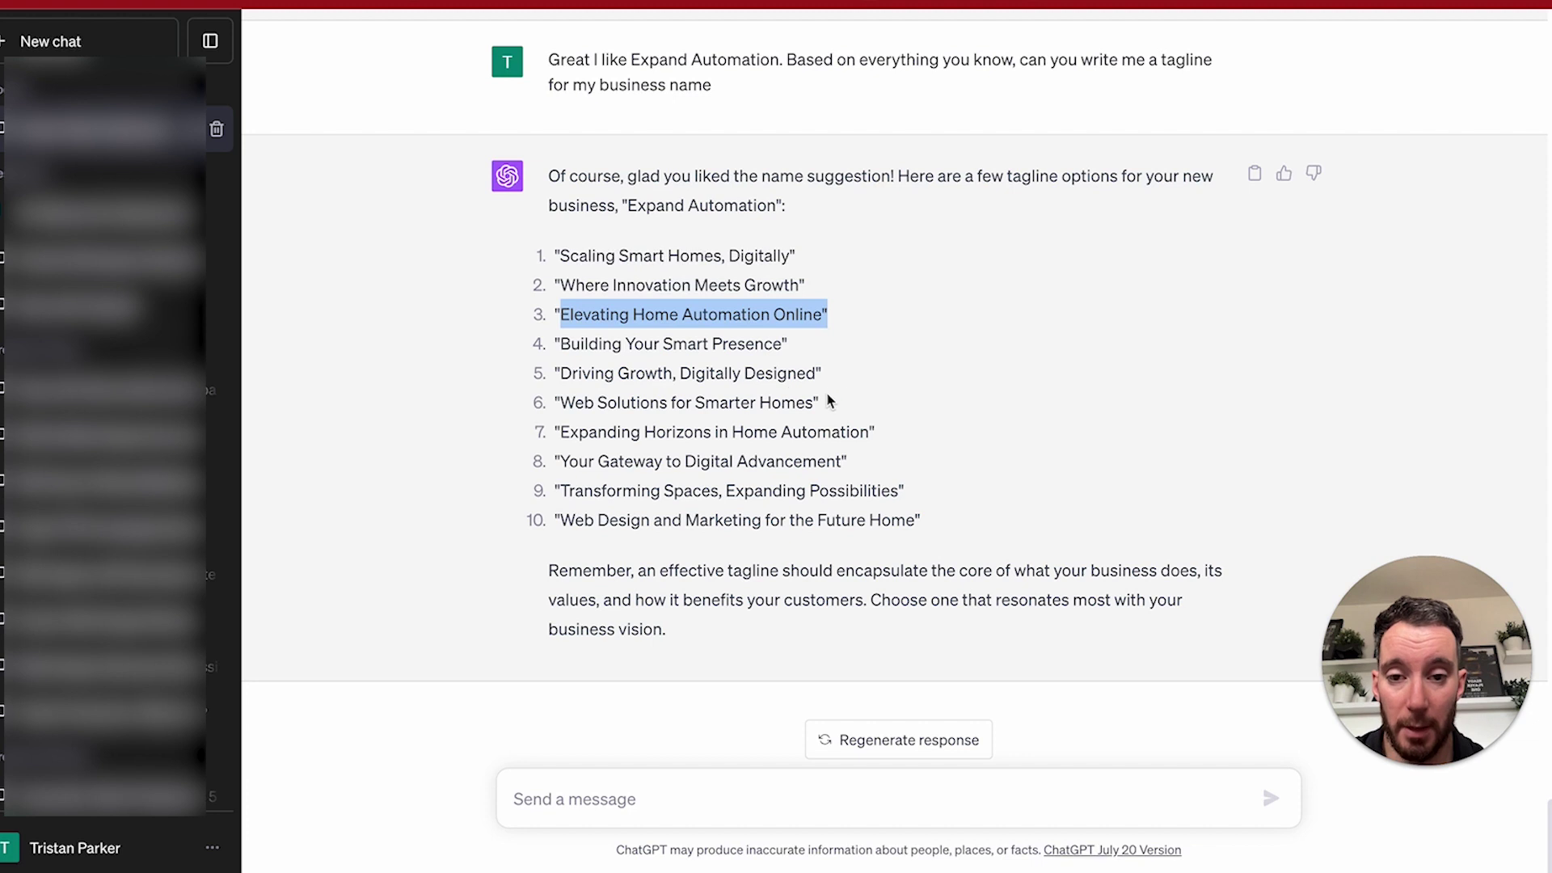
left_click_drag(813, 404, 567, 408)
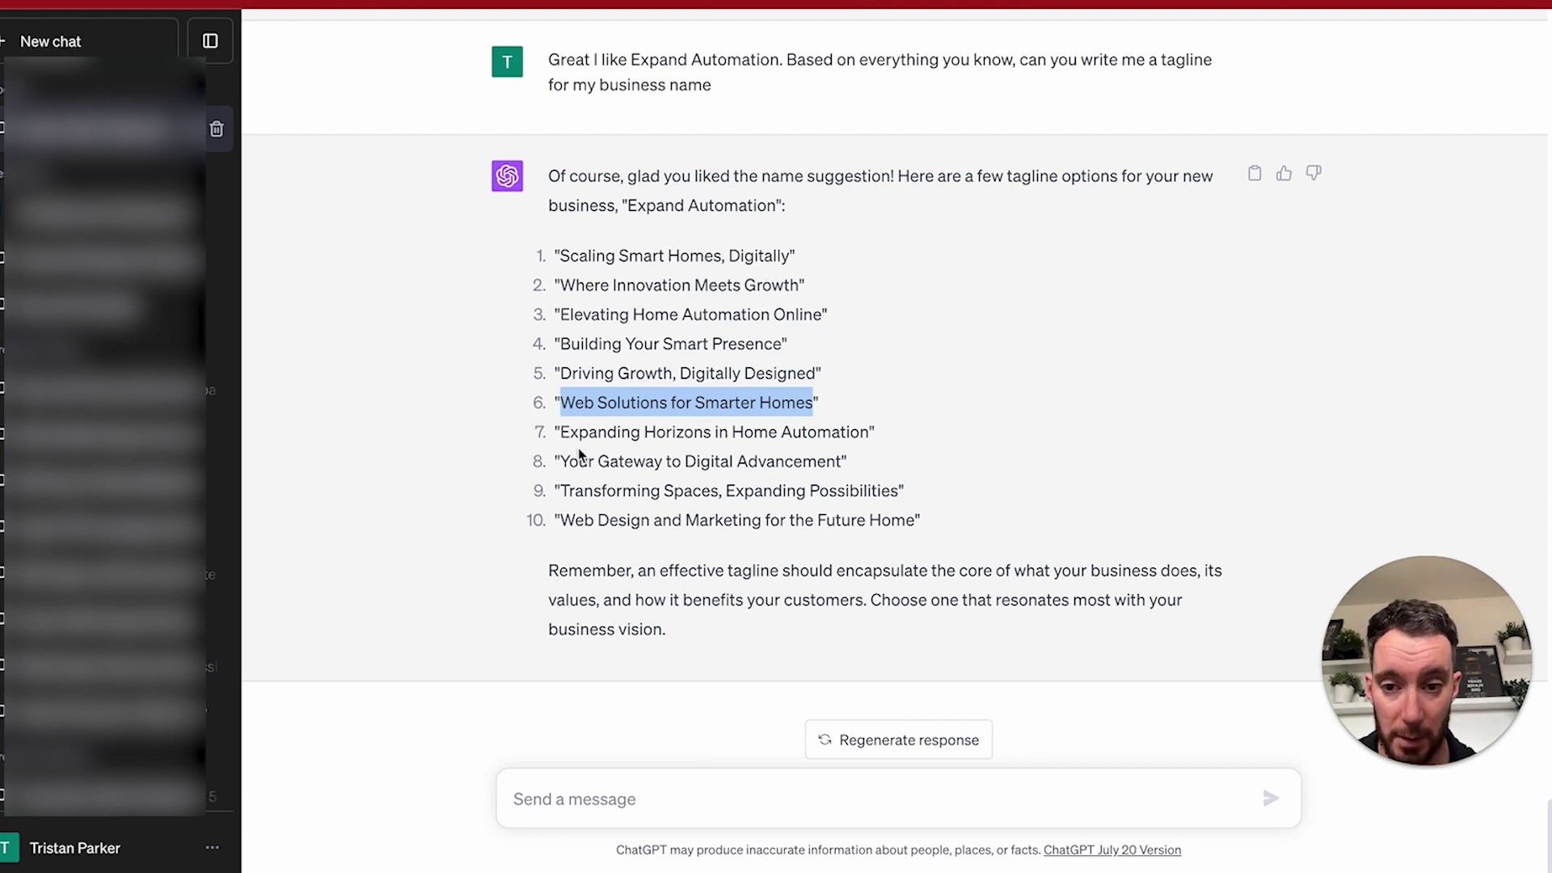
Copy the tagline "Elevating Home Automation Online" from the suggestions.
left_click_drag(824, 316, 563, 308)
key("super+c")
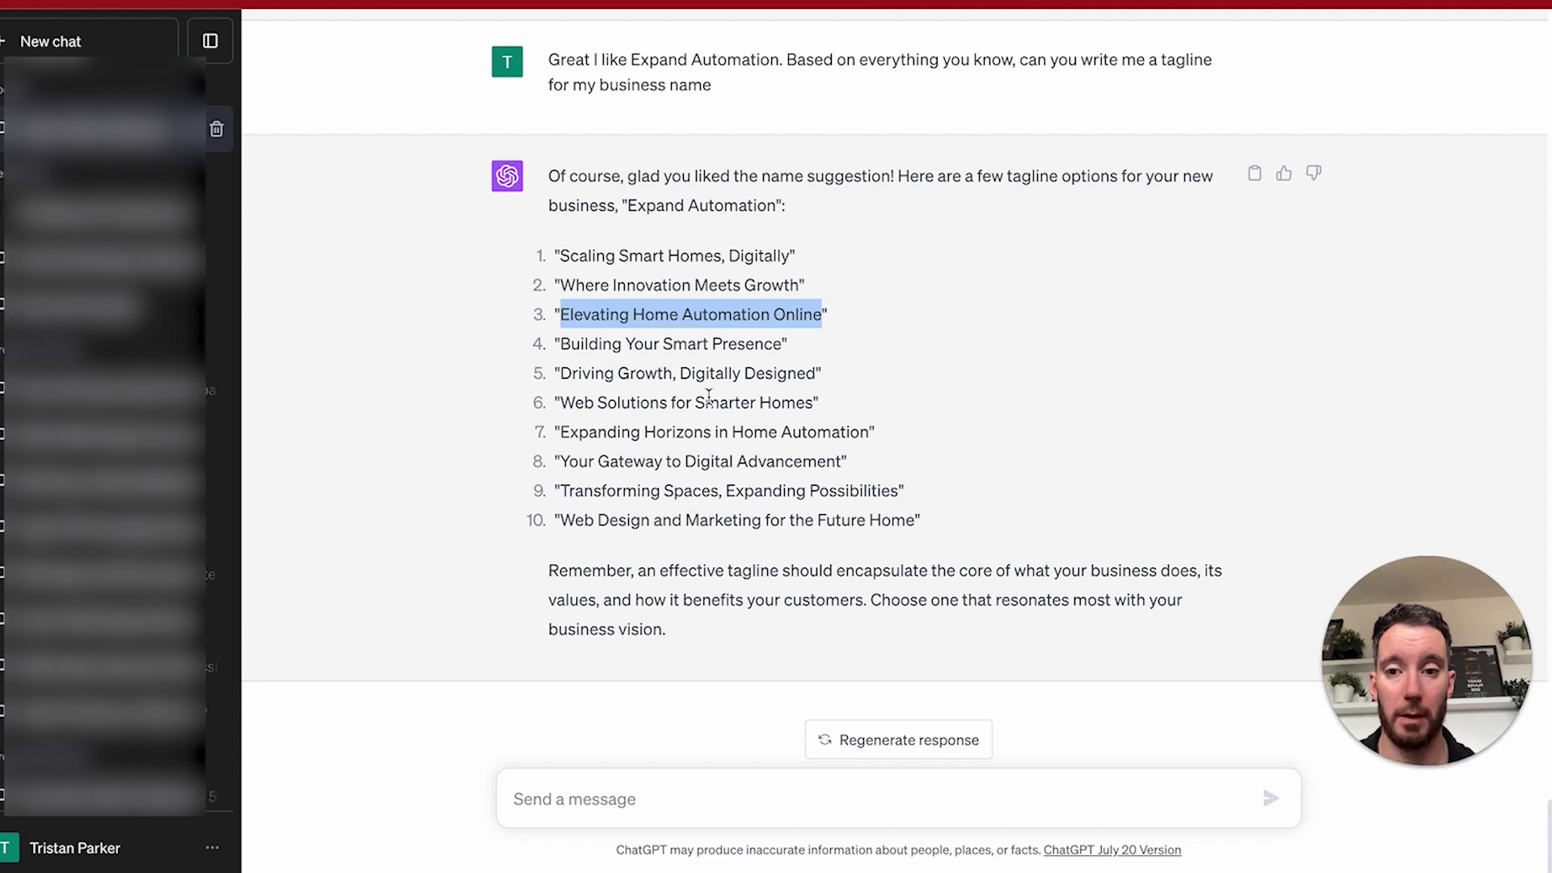
left_click(617, 798)
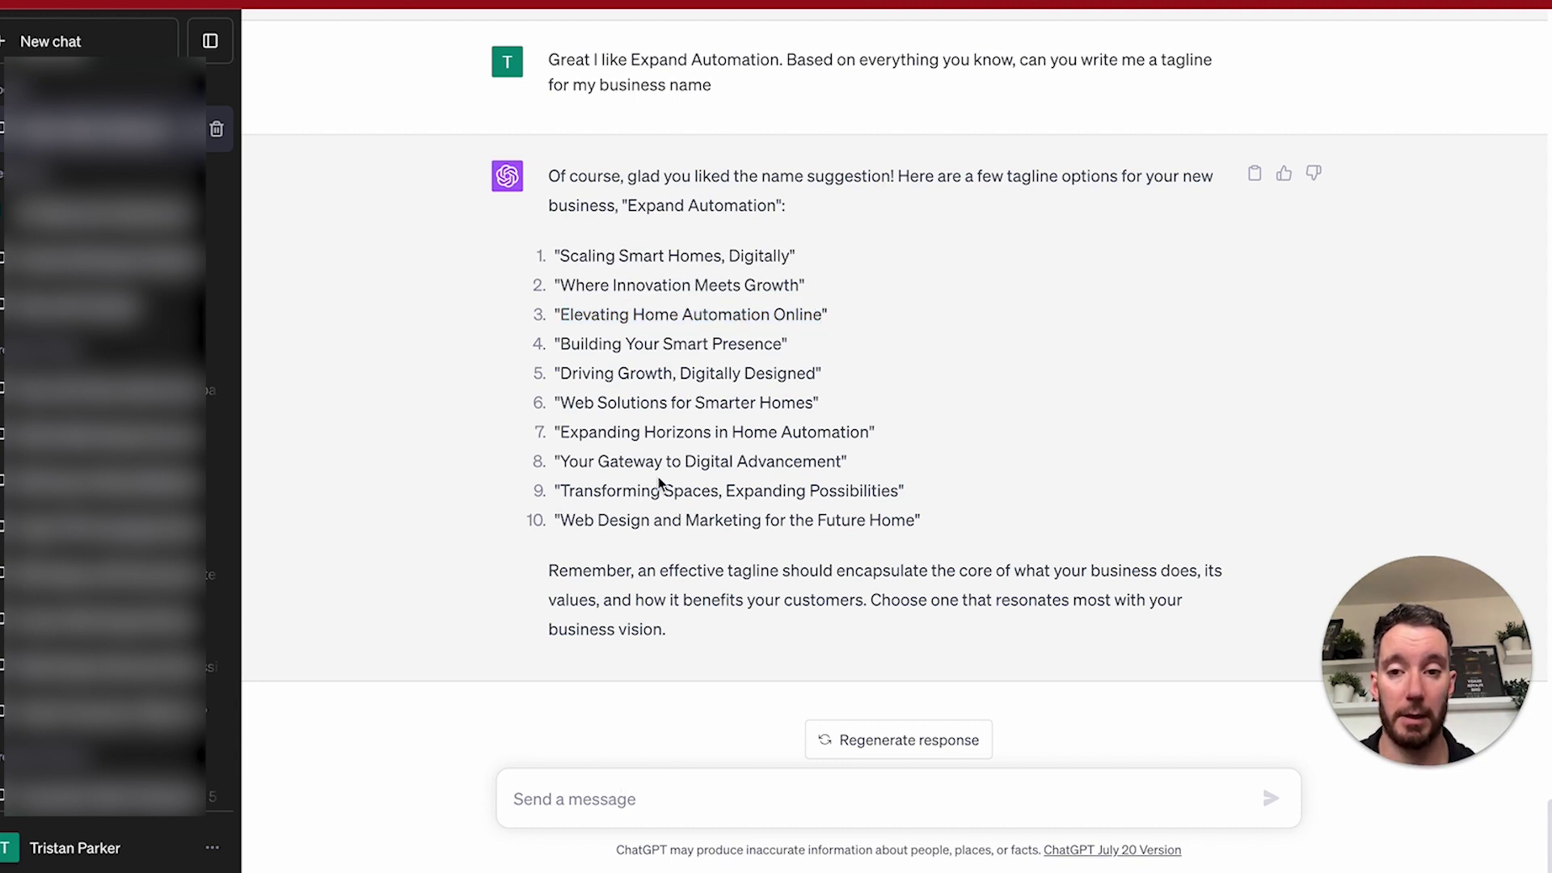
Switch to the New Web Design Studio page in Notion and add the line "Agency Name: Expand Automation" below the value proposition.
key("super+Tab")
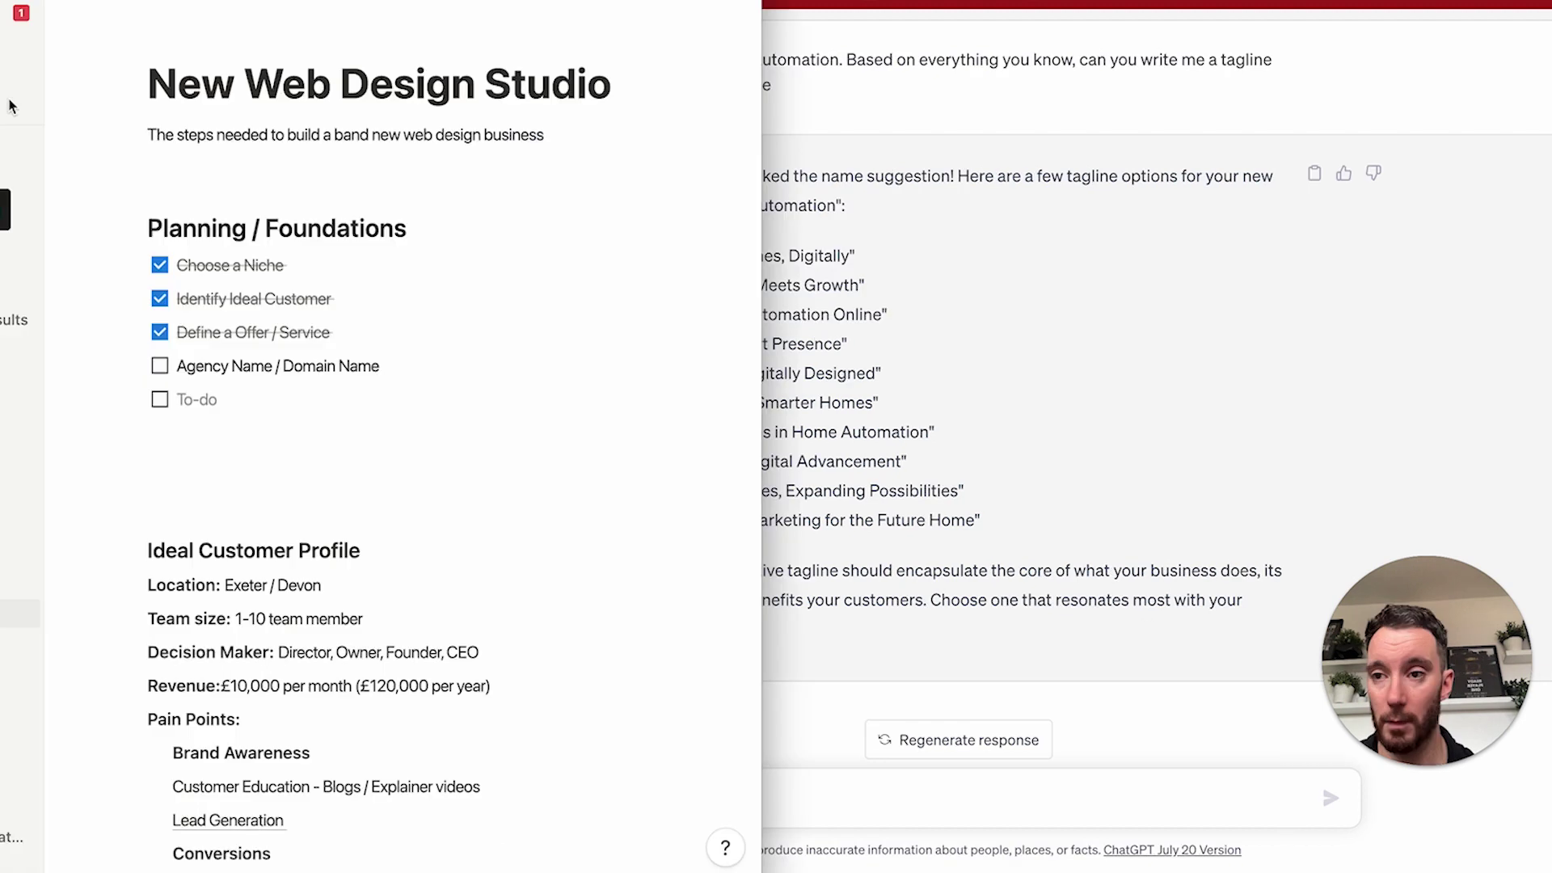
scroll(356, 240, "down", 15)
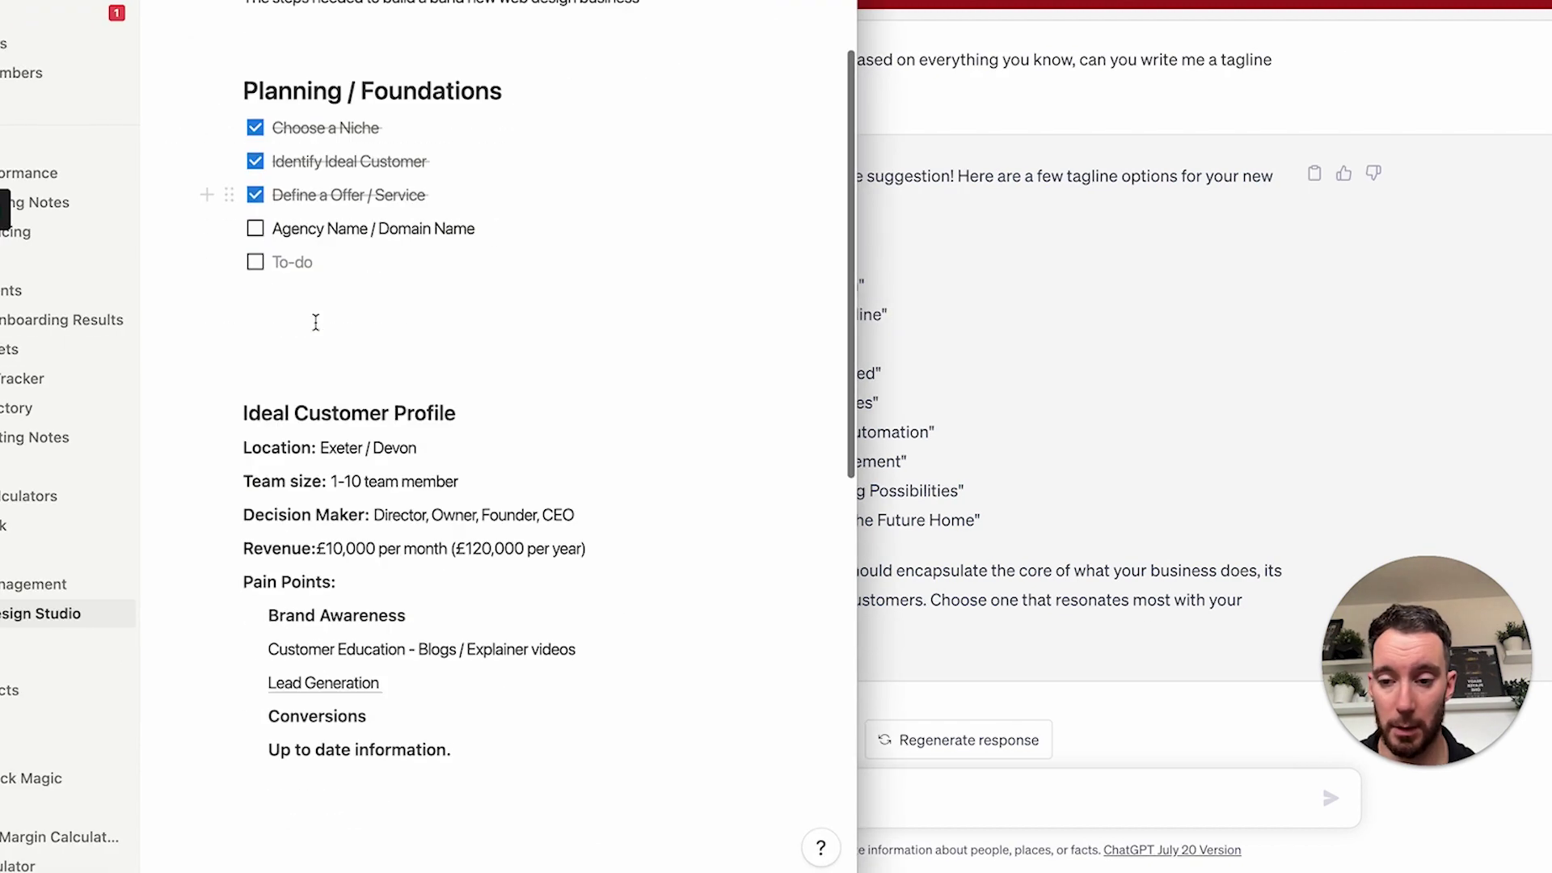
left_click(318, 700)
key("Return")
type("Agency Name")
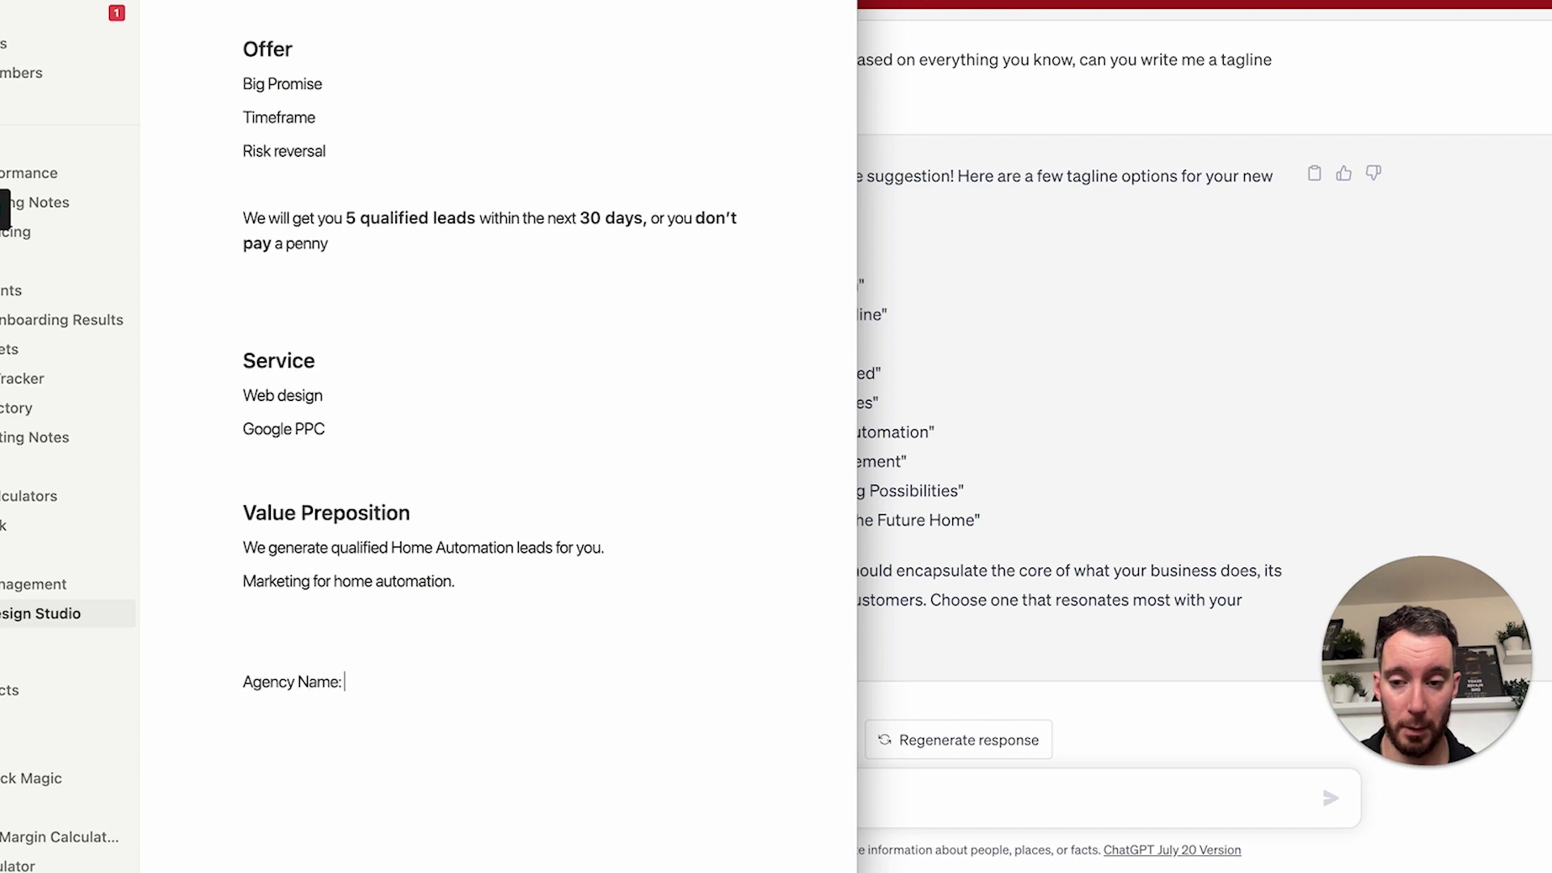
type(": Expan")
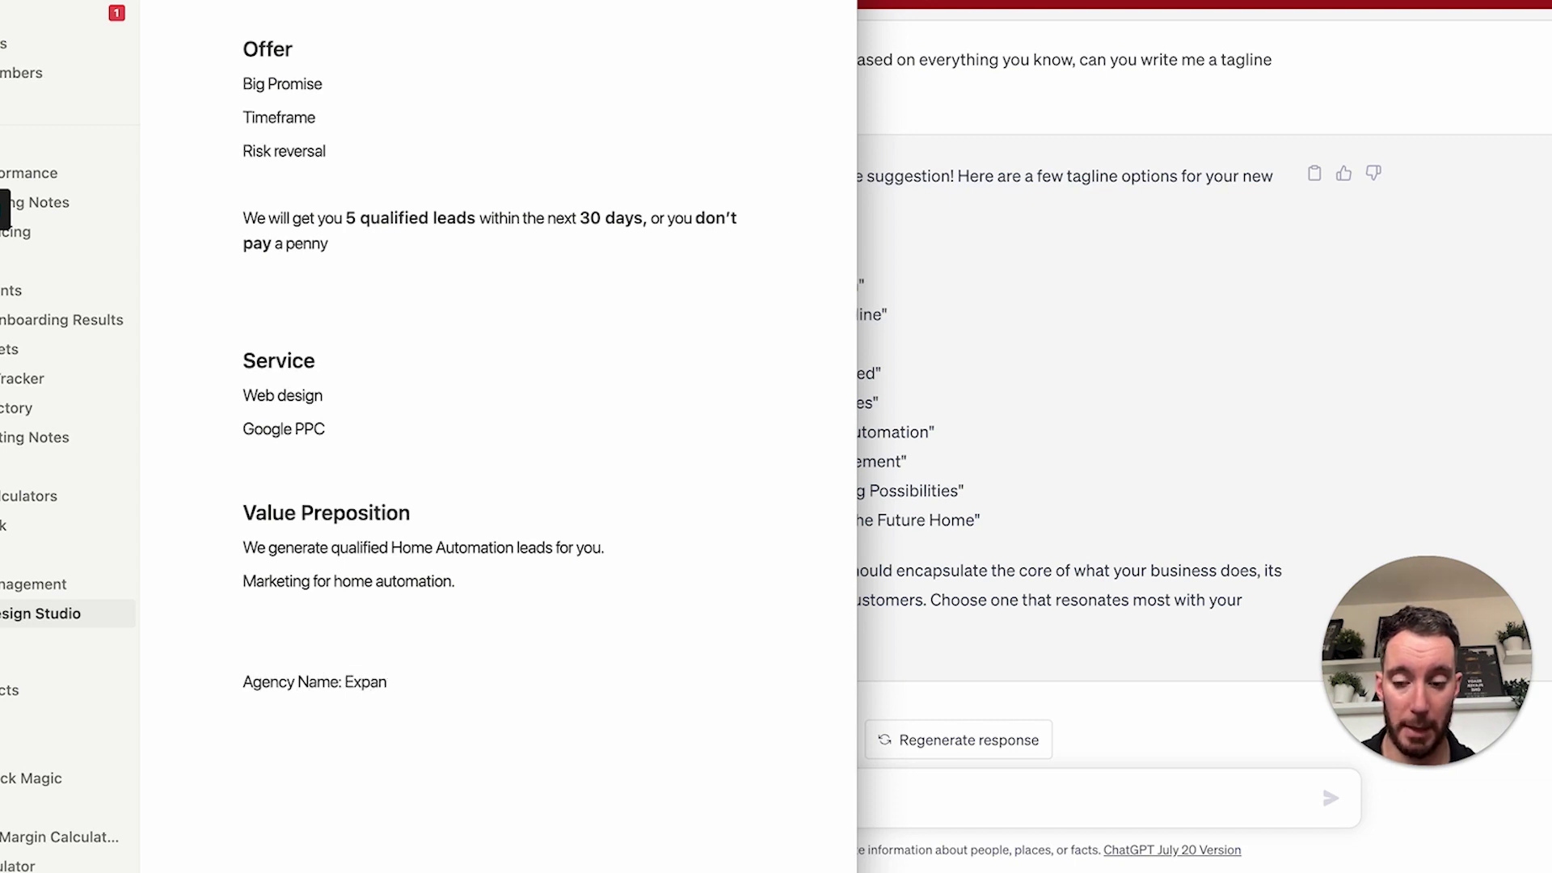
type("d Automation")
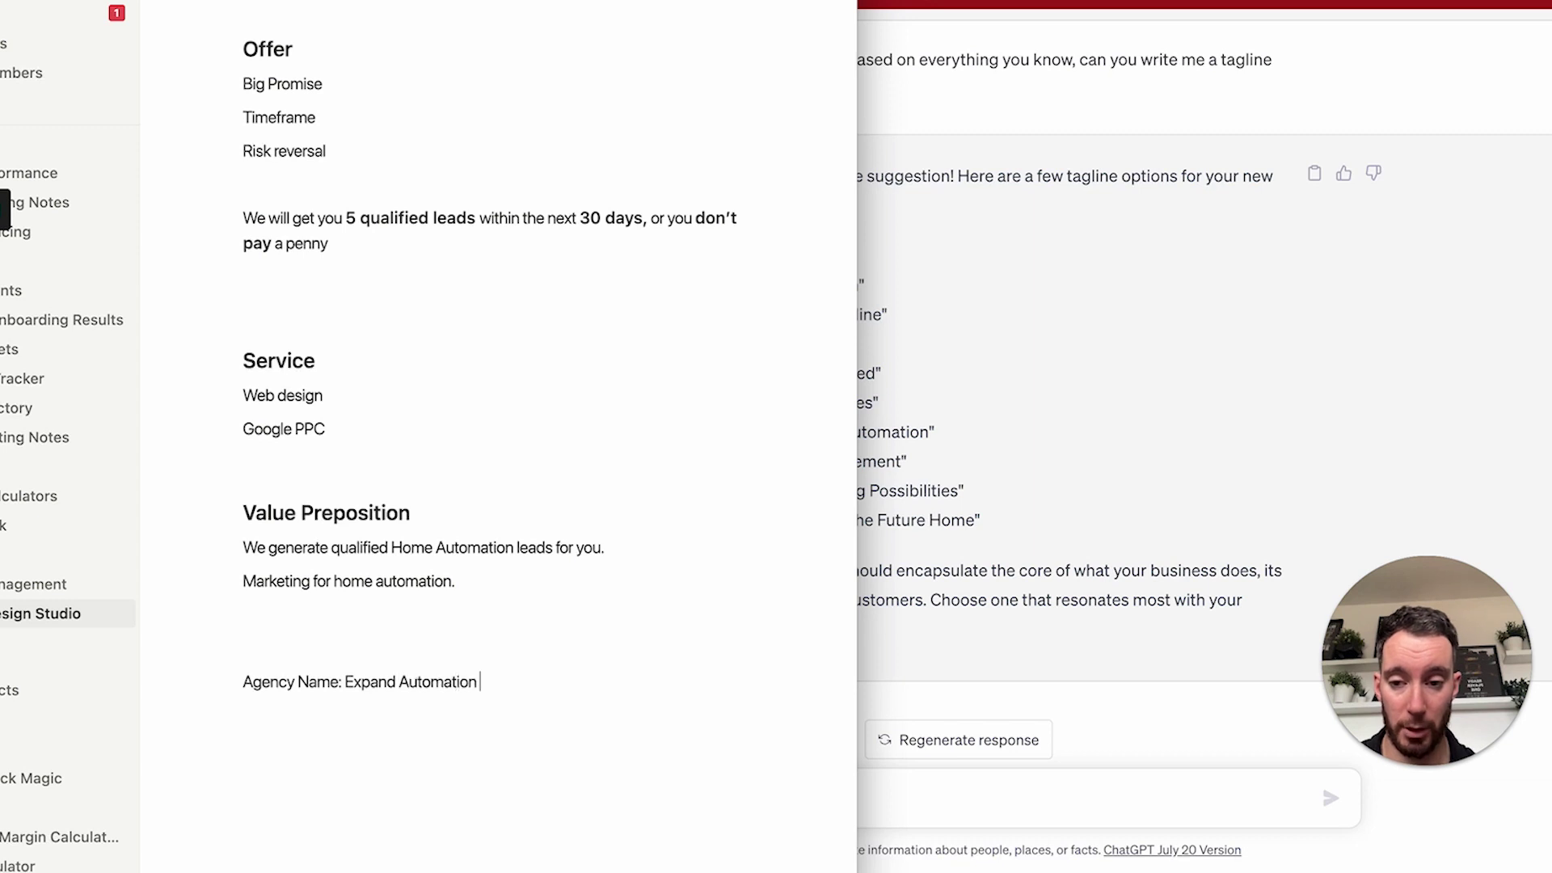
Add the line "Tagline is: Elevating Home Automation Online" under the agency name, using the copied tagline.
key("Return")
type("Tagline")
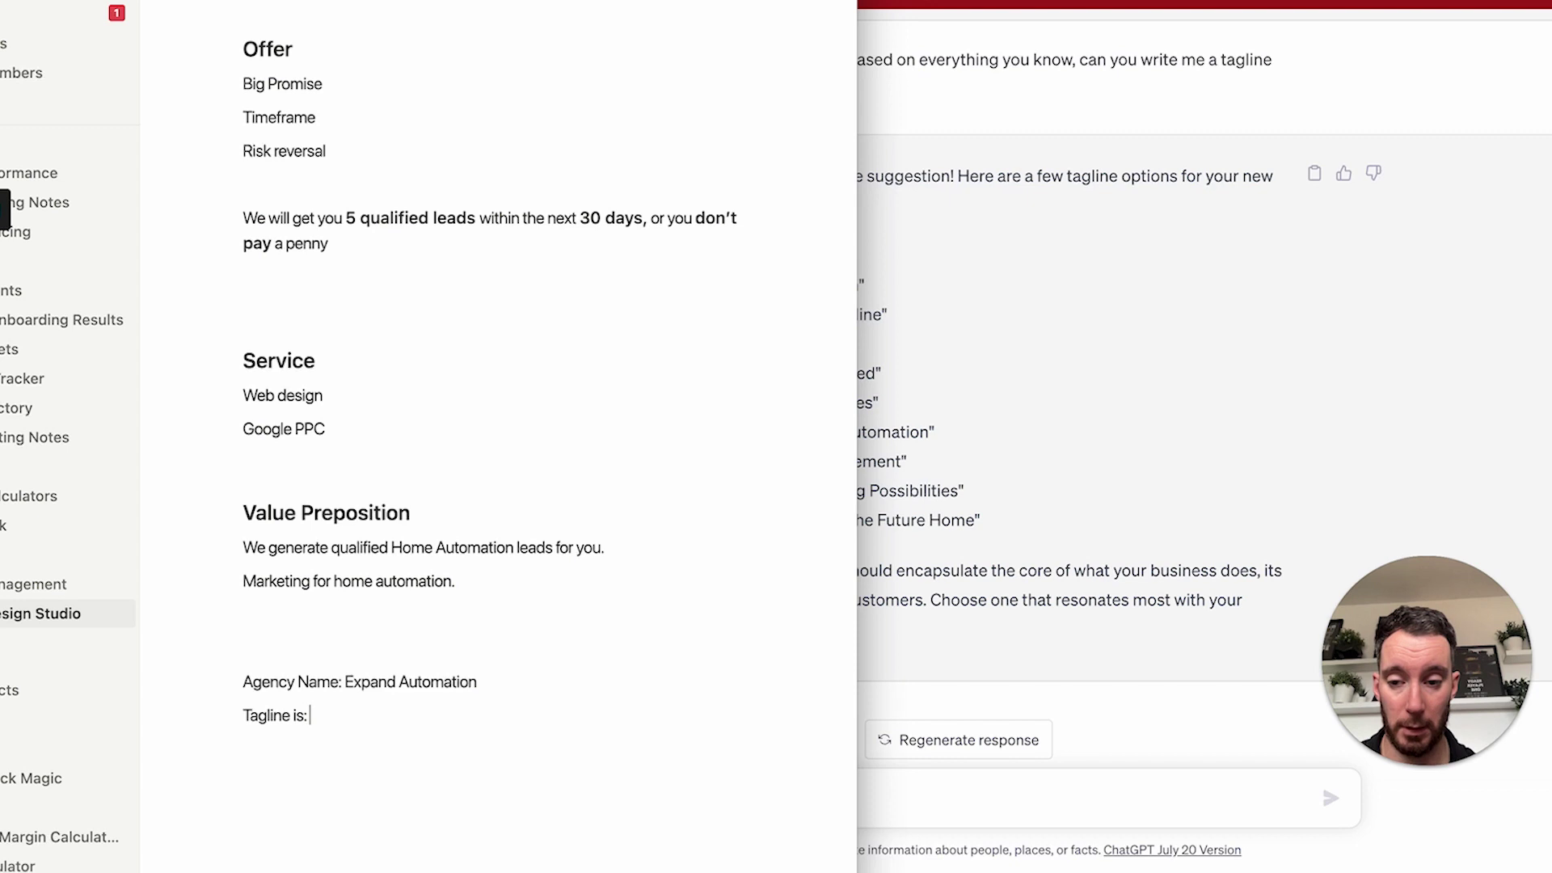
type(" is:")
key("super+v")
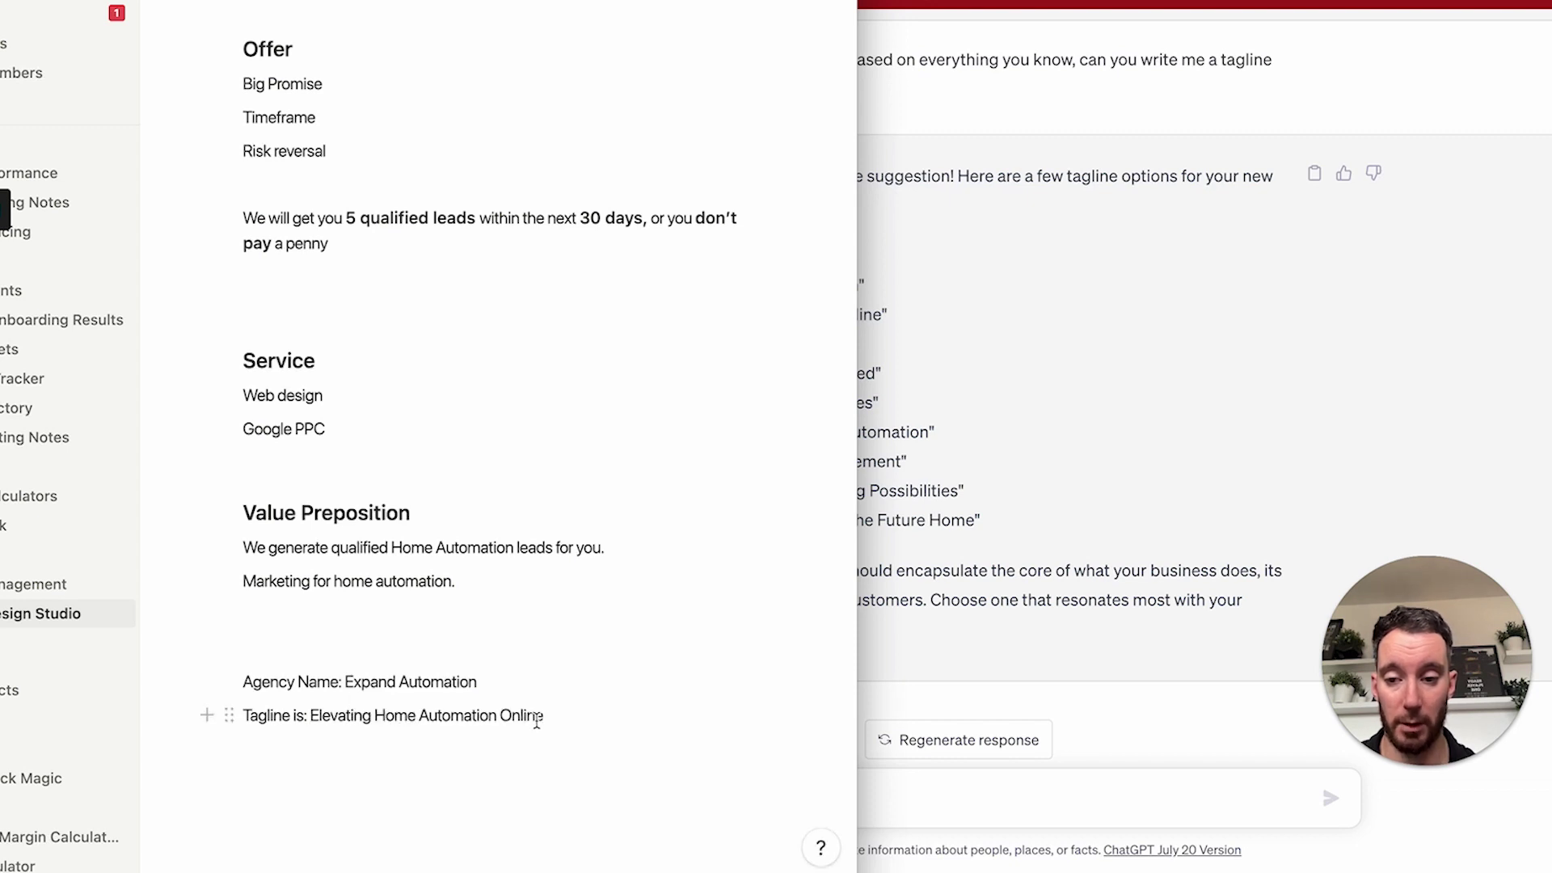
Mark the "Agency Name / Domain Name" task as done in the Planning / Foundations checklist.
scroll(604, 661, "up", 1)
scroll(604, 661, "up", 15)
left_click(254, 286)
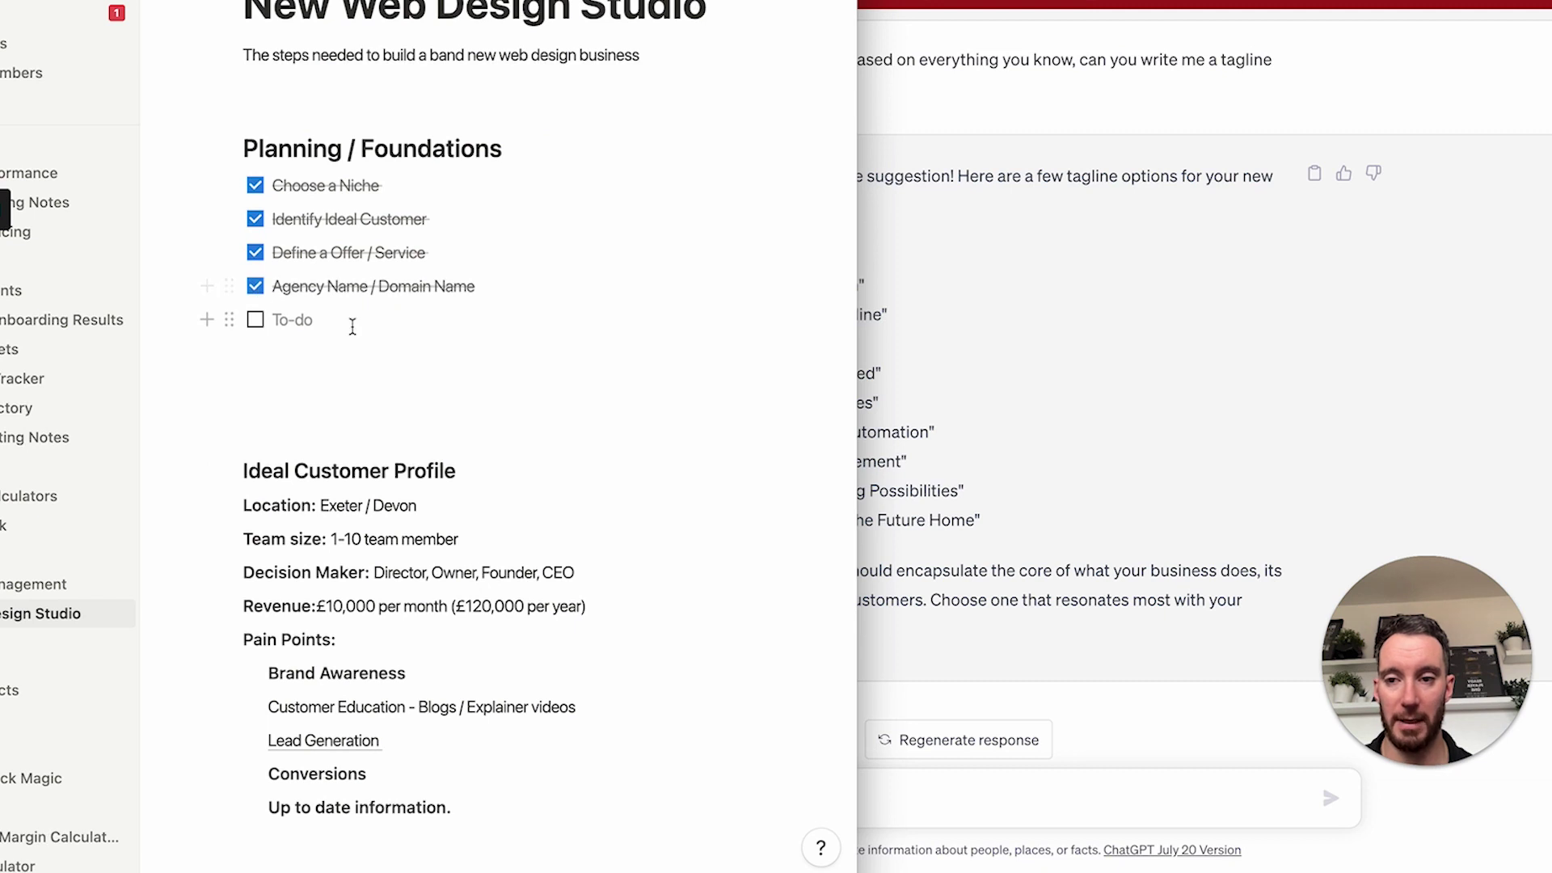
Review the customer profile, offer, service and value proposition sections of the plan, highlighting the value proposition heading.
scroll(352, 326, "down", 2)
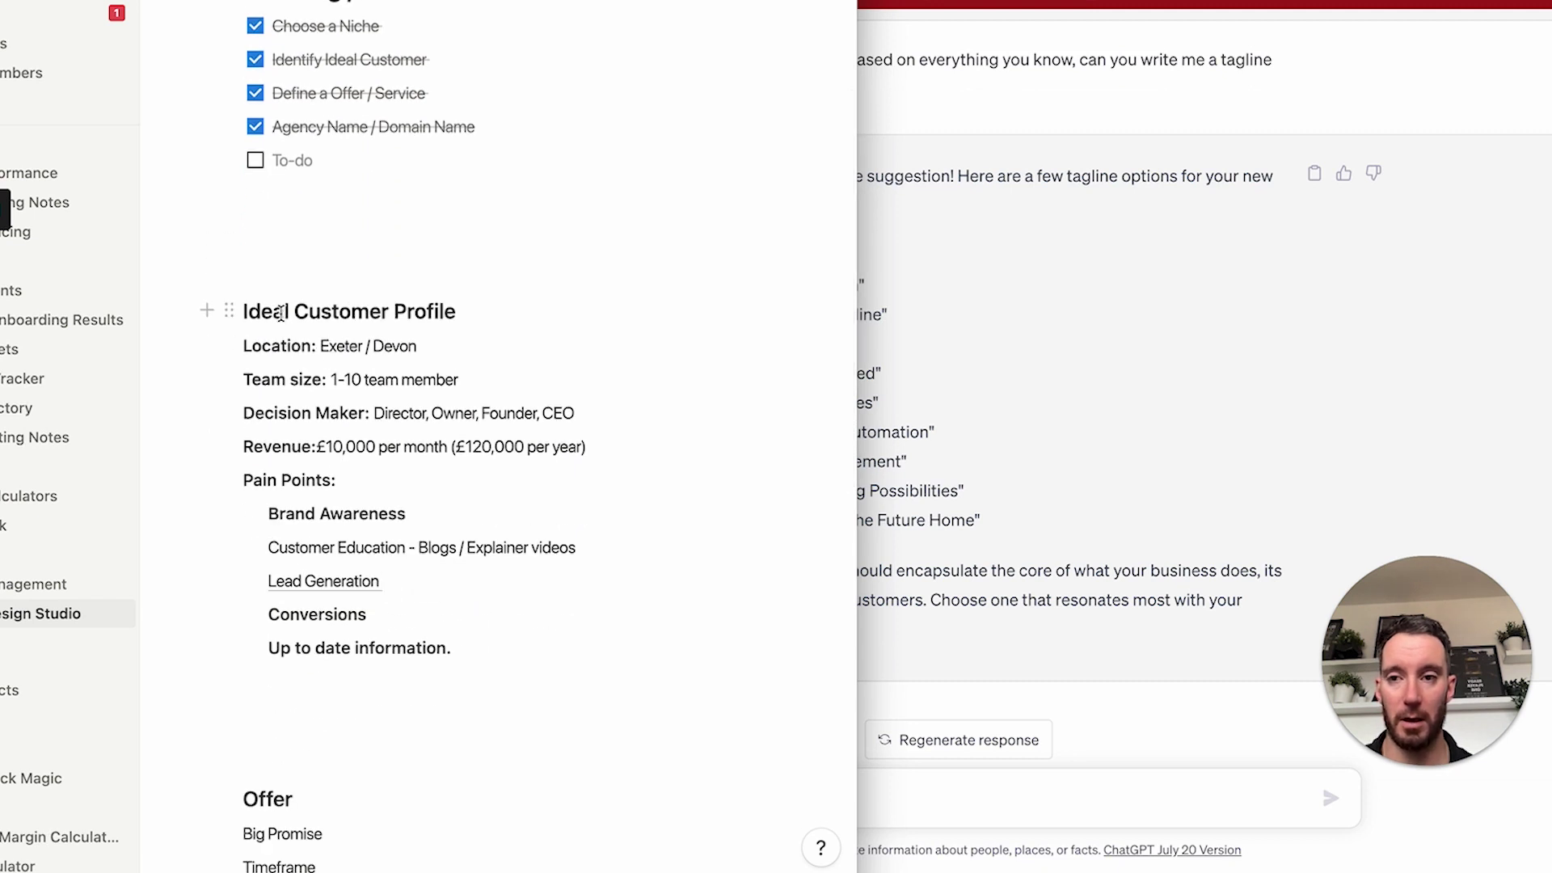
scroll(279, 313, "up", 2)
scroll(280, 322, "down", 6)
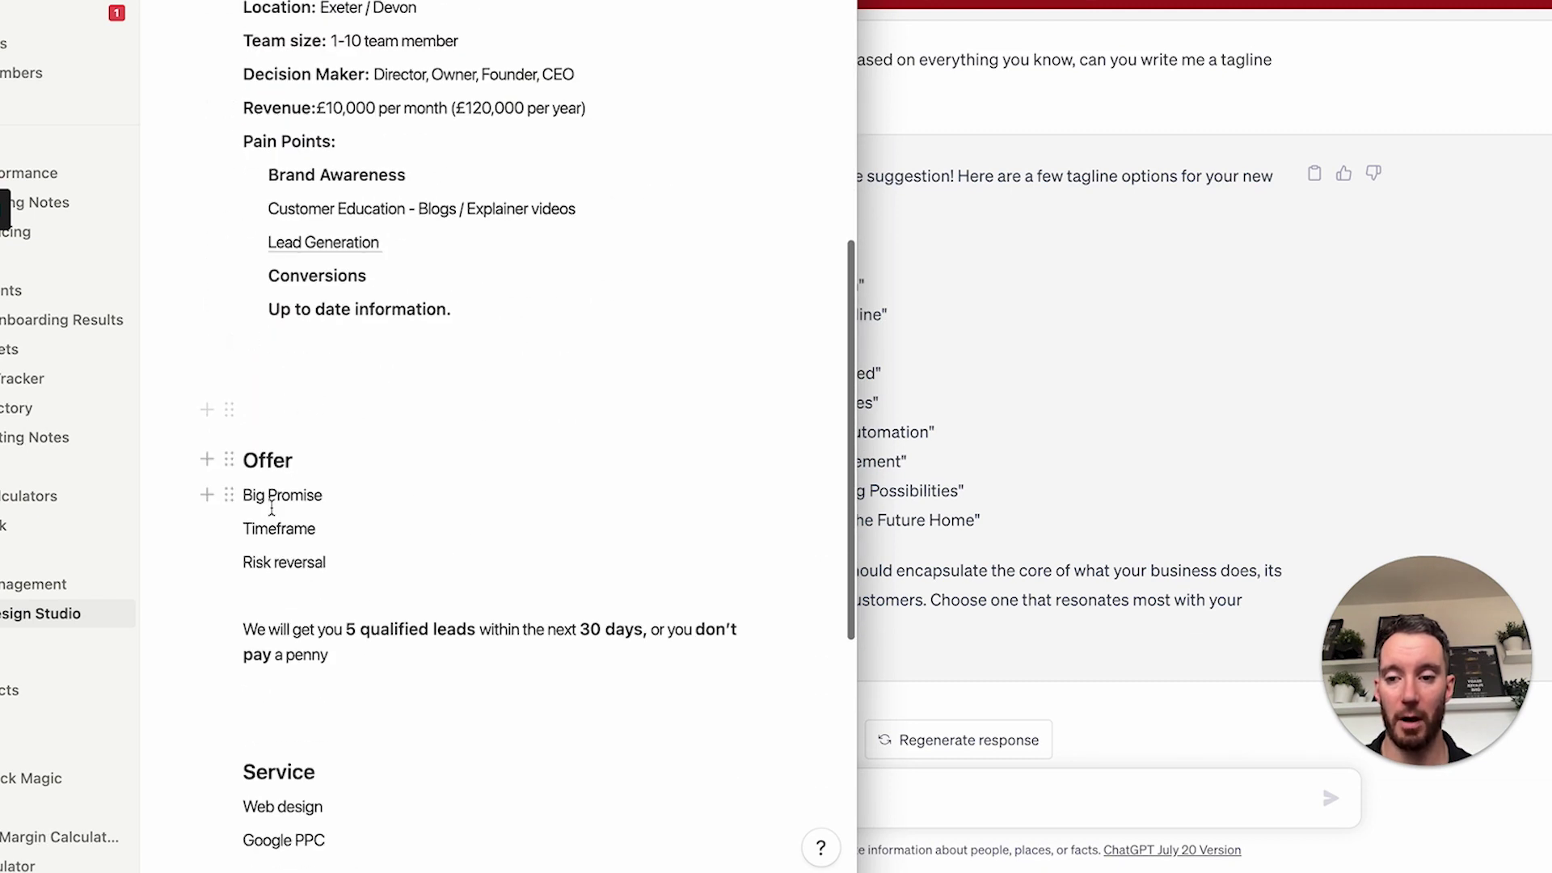
scroll(275, 506, "down", 5)
scroll(277, 416, "down", 2)
left_click_drag(414, 394, 203, 394)
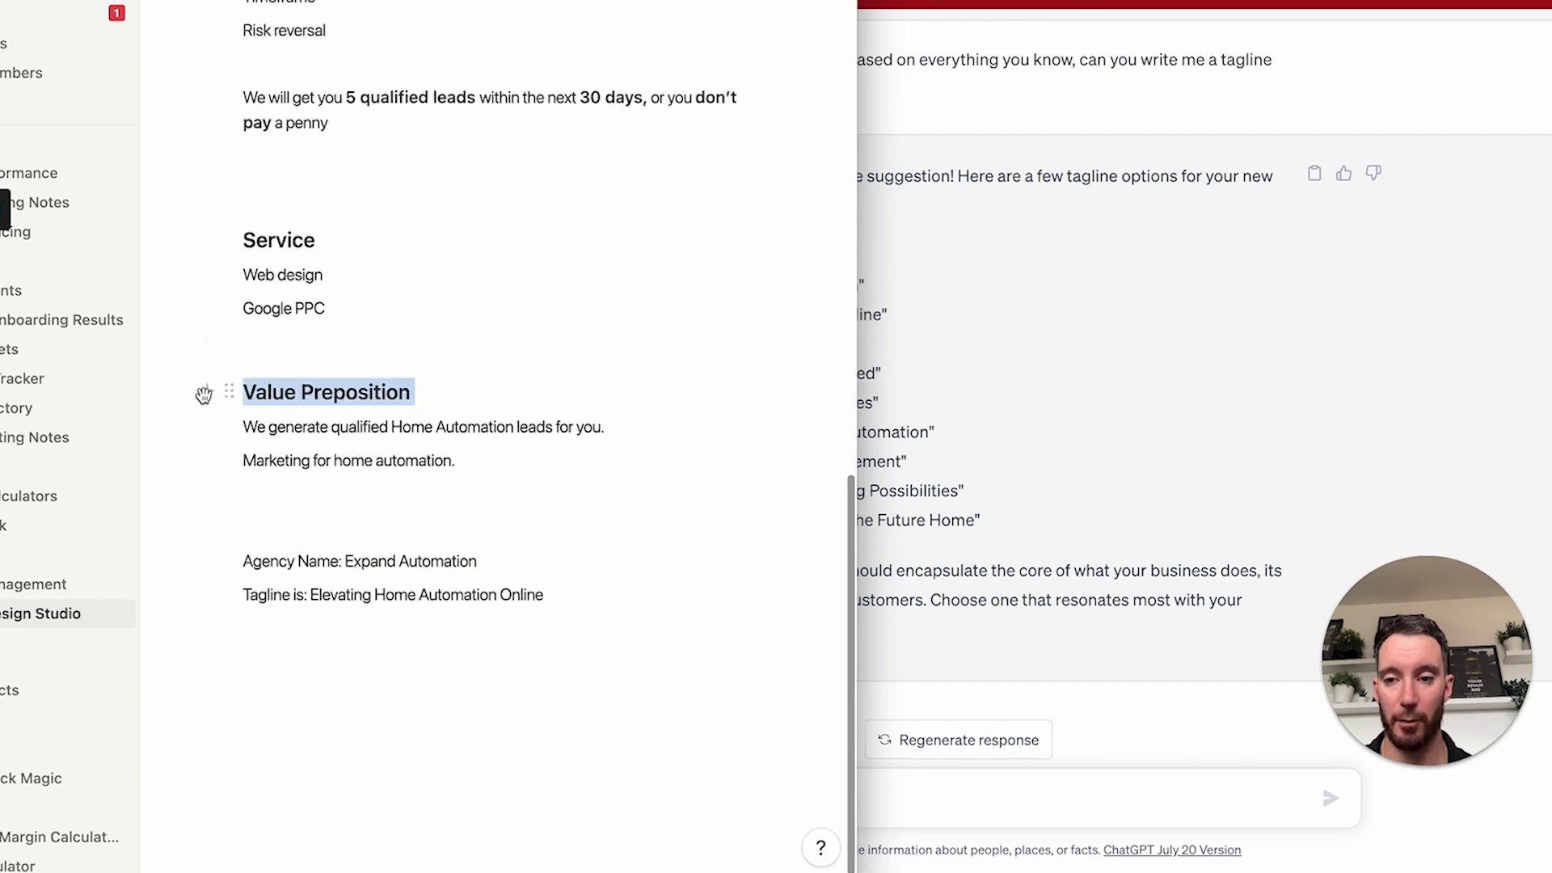
Add the title "Business Name" above the agency name line and change its text style.
scroll(323, 485, "down", 1)
left_click(285, 525)
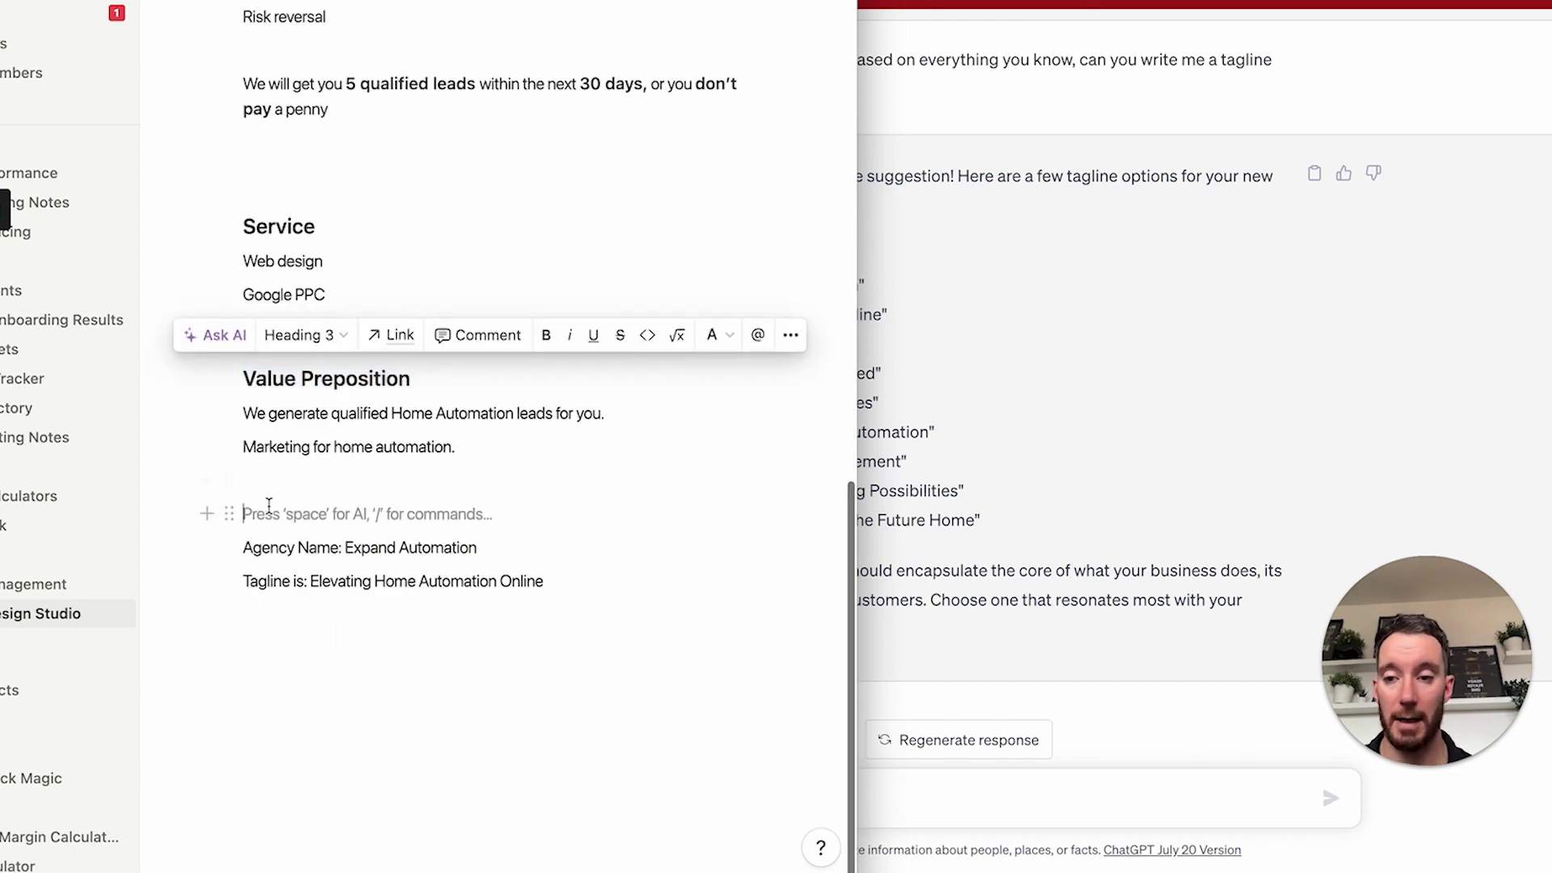
type("Business Name")
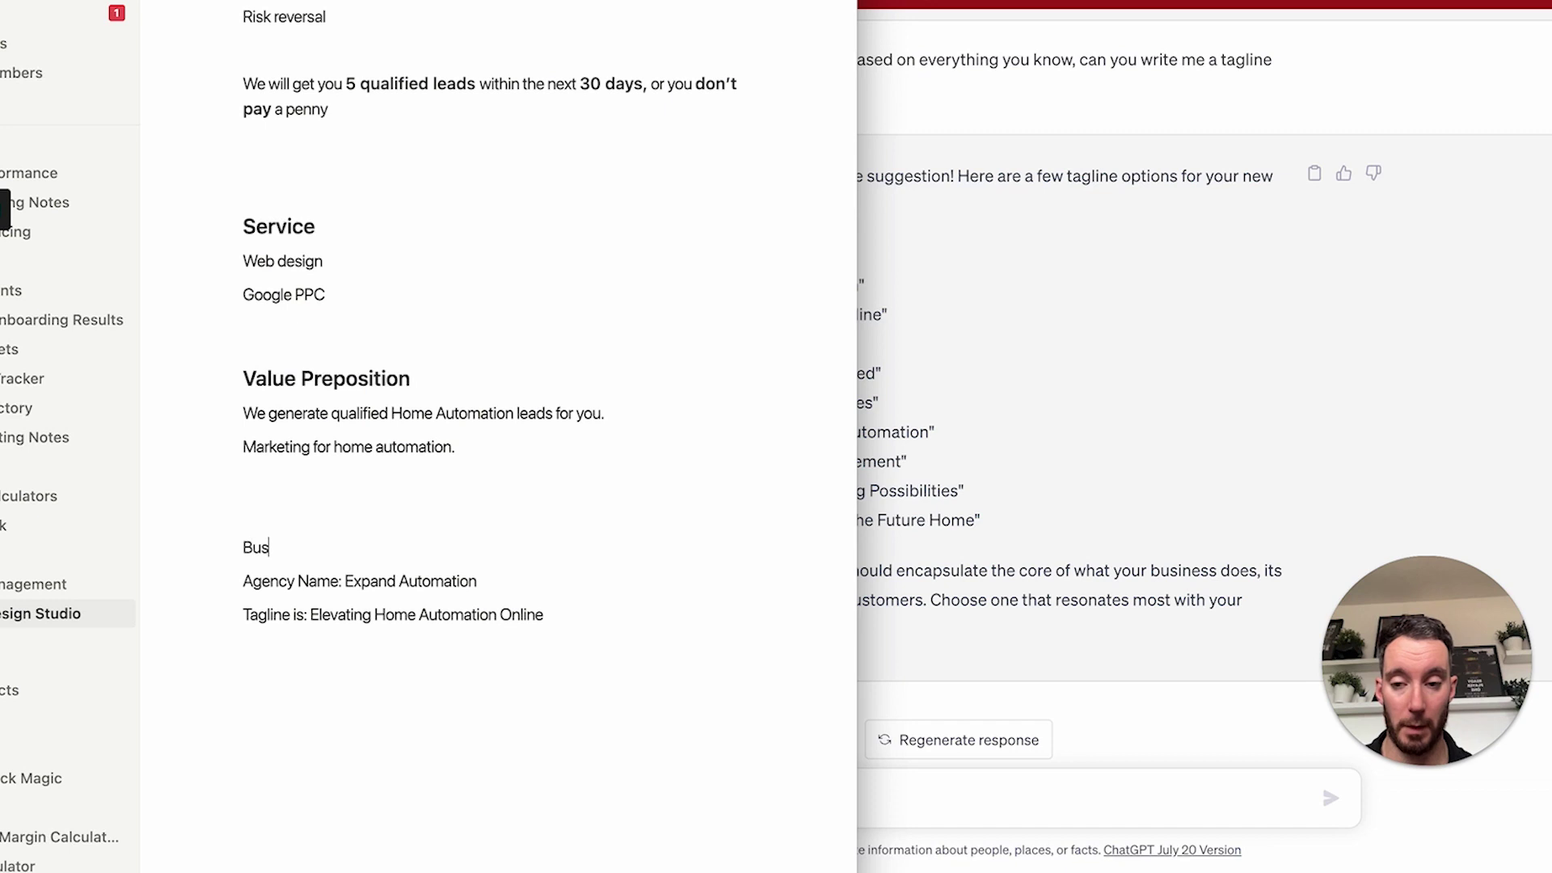
left_click_drag(392, 514, 243, 514)
left_click(299, 472)
left_click(313, 389)
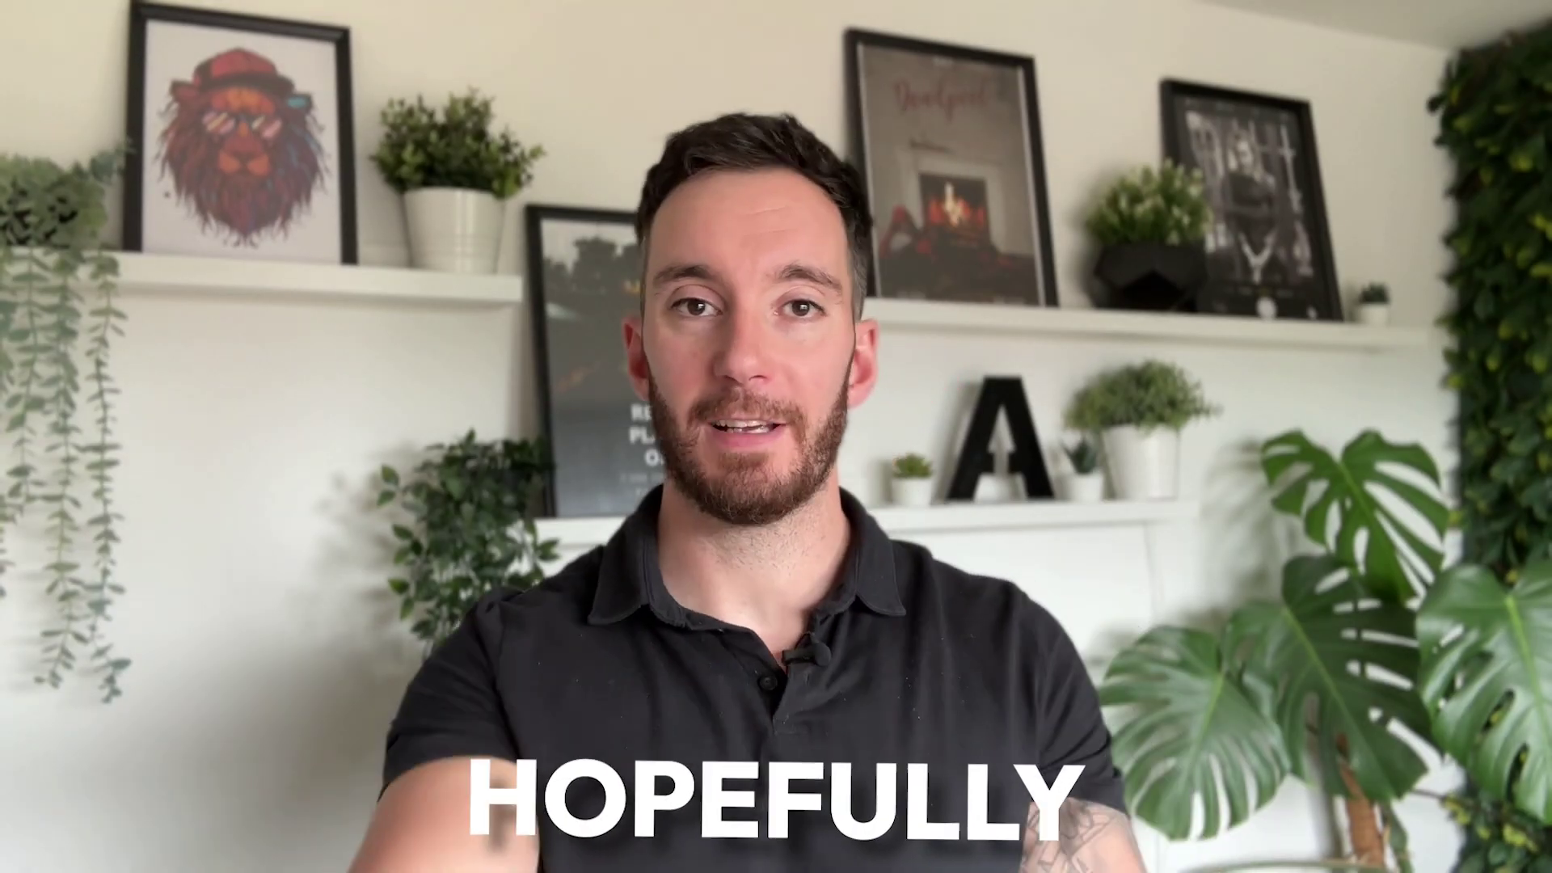